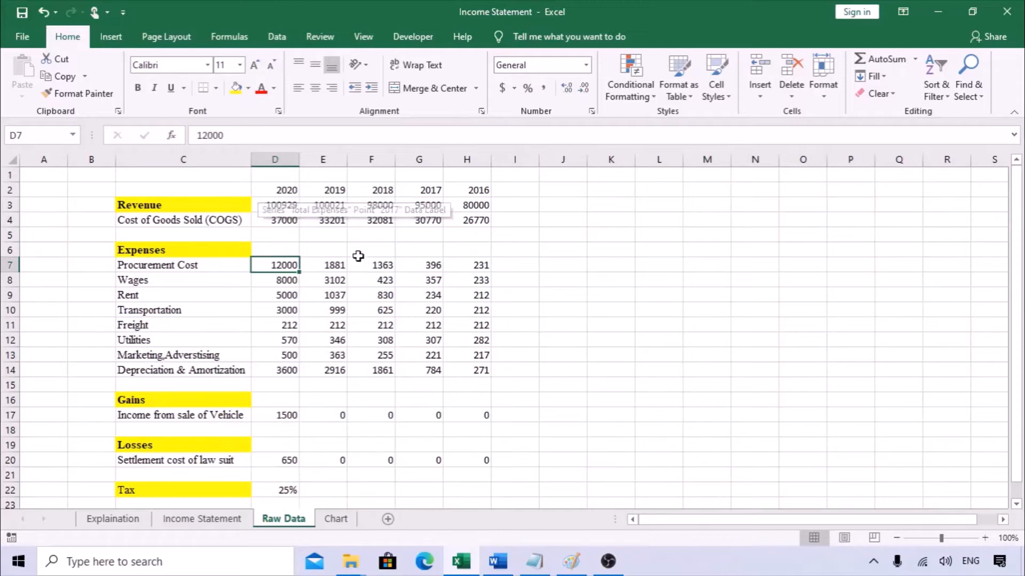
Step: Review the finished Income Statement sheet and the charts on the Chart sheet
click(202, 519)
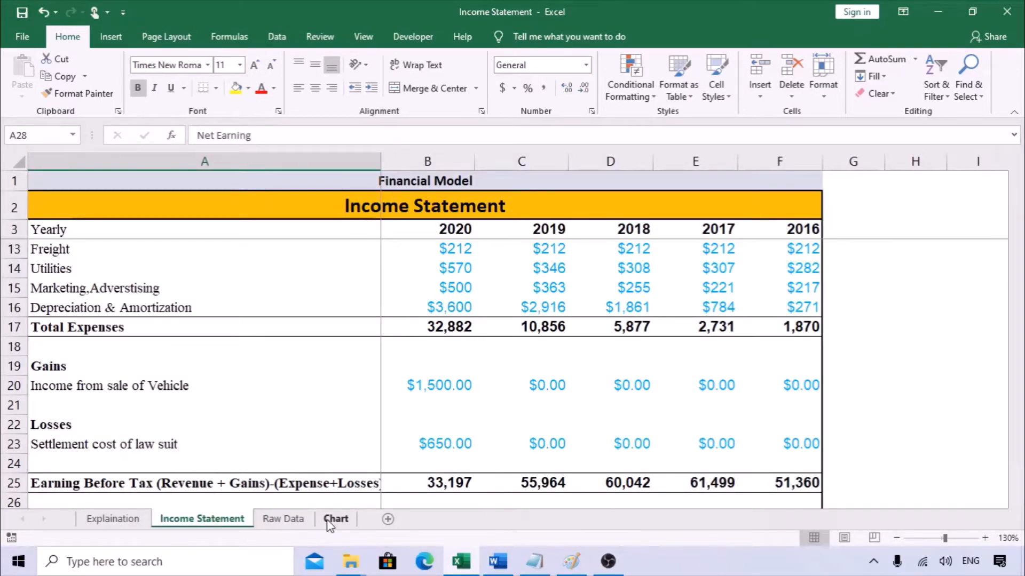
click(334, 519)
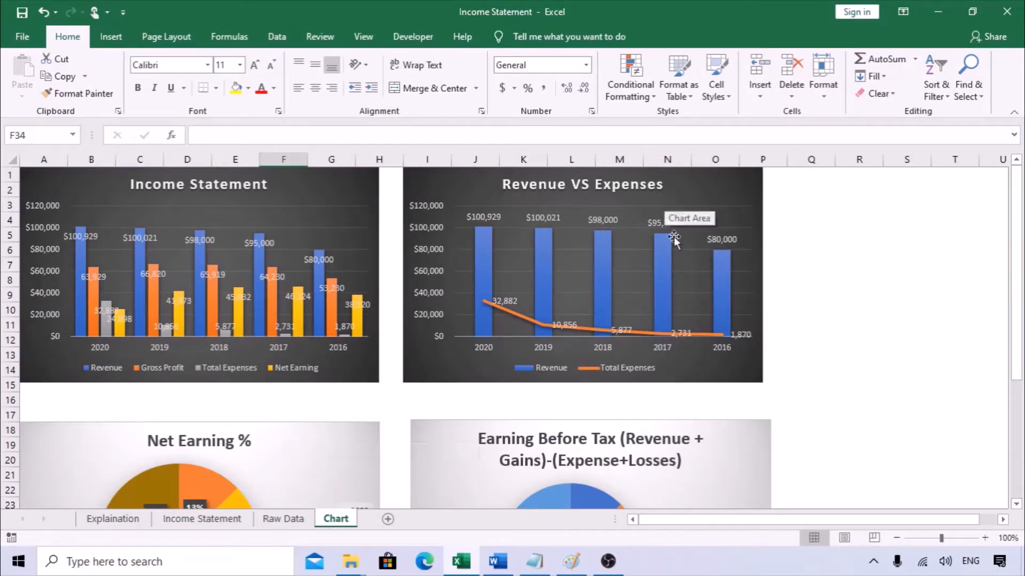
scroll(688, 301, down, 3)
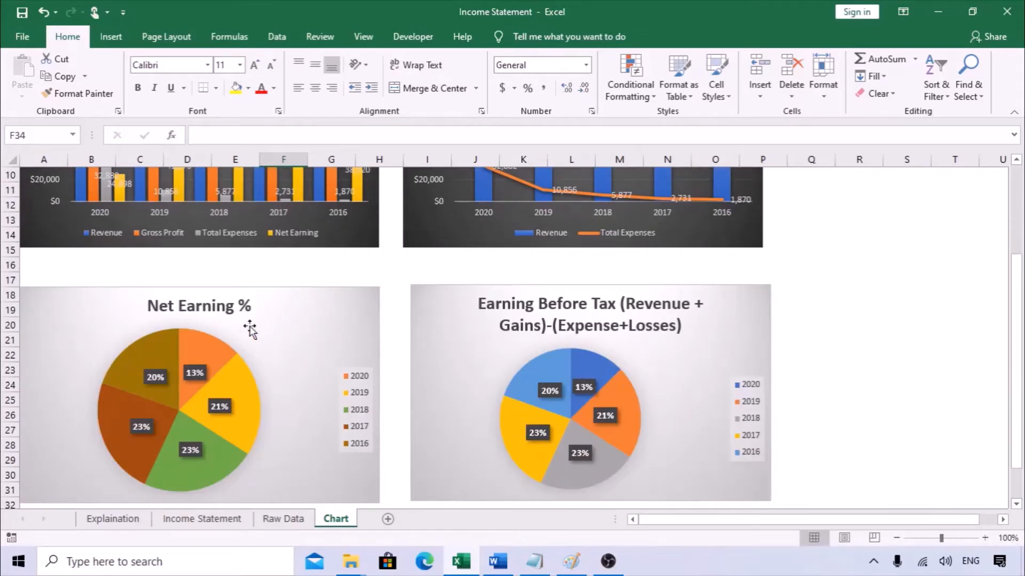
scroll(341, 374, down, 1)
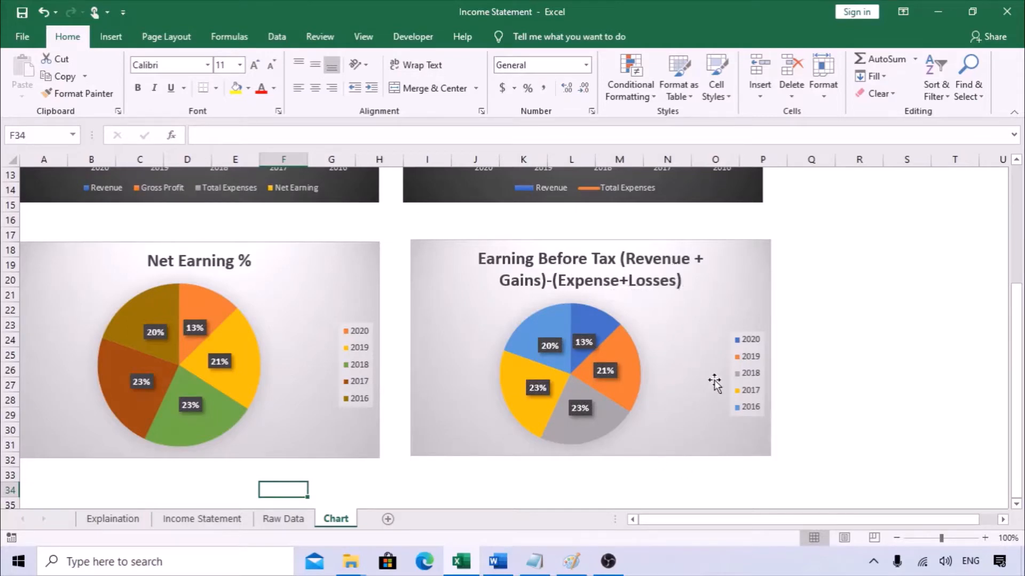
scroll(714, 384, up, 4)
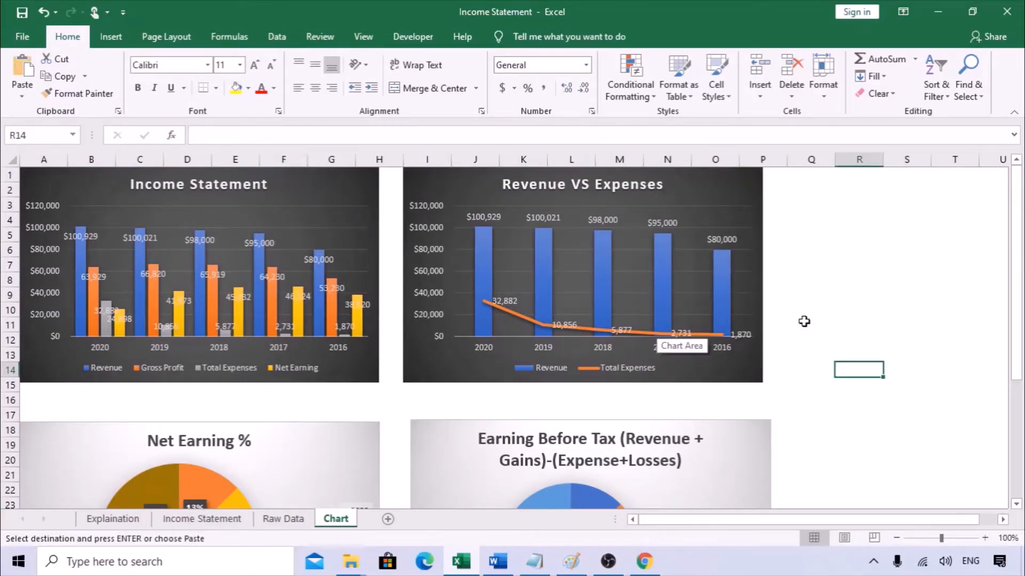
Step: Create a new blank workbook and rename its sheet to Income Statement
click(24, 36)
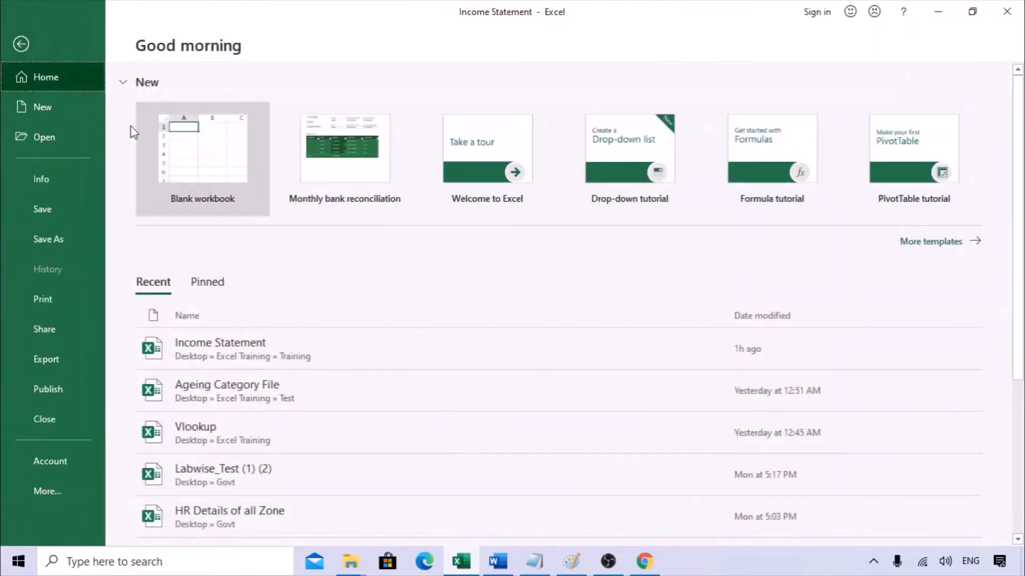
click(194, 137)
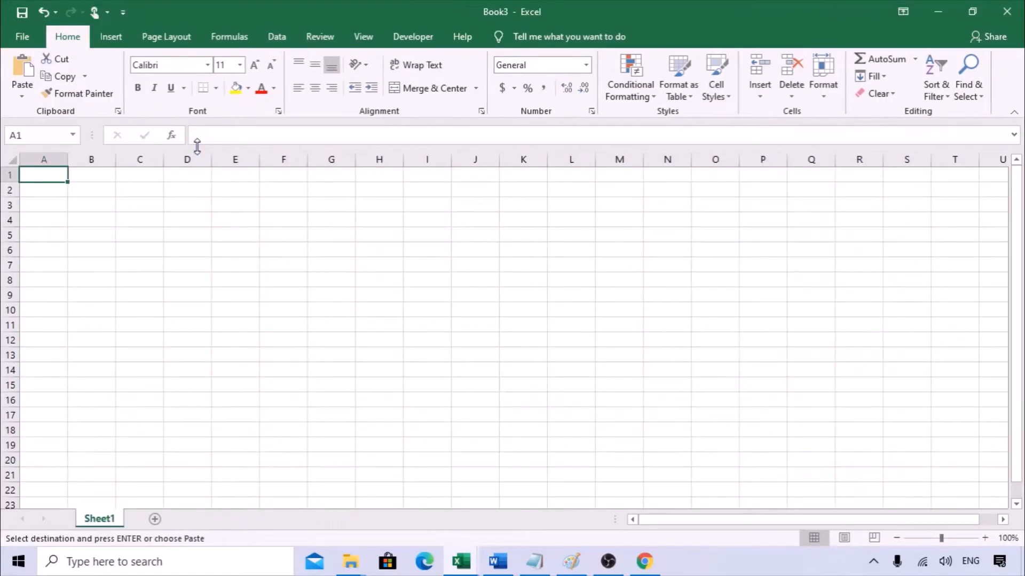
double_click(103, 517)
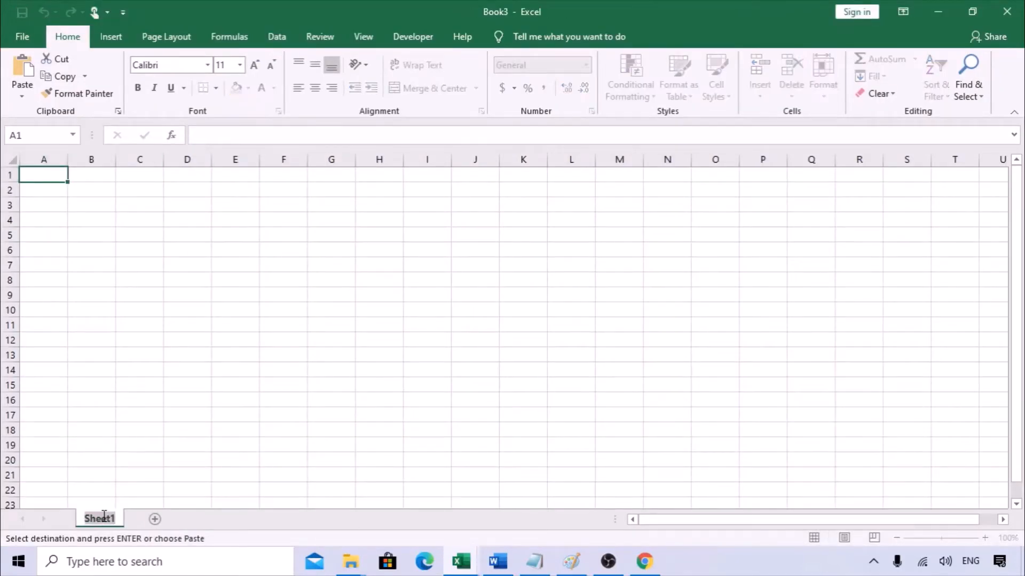
text(Income State)
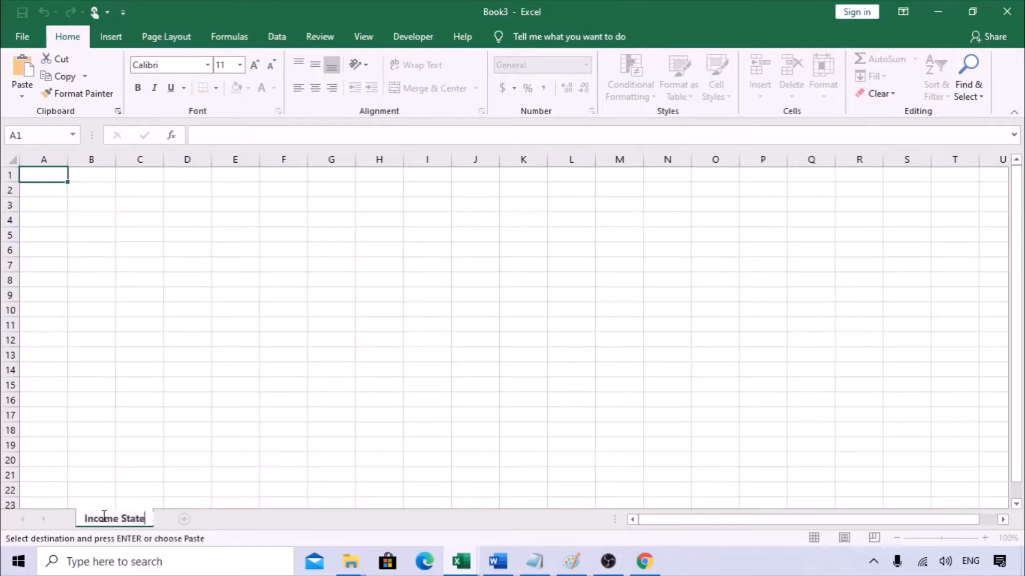
text(ment)
key(Return)
Step: Turn off the gridlines on the Income Statement sheet
drag(141, 183, 417, 297)
click(234, 326)
drag(139, 205, 295, 206)
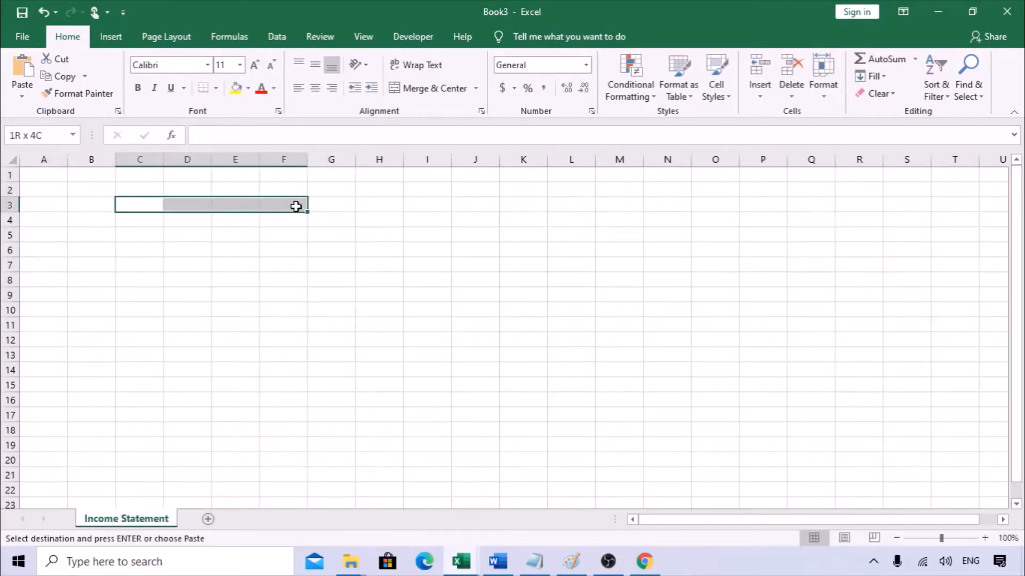
click(363, 37)
click(210, 91)
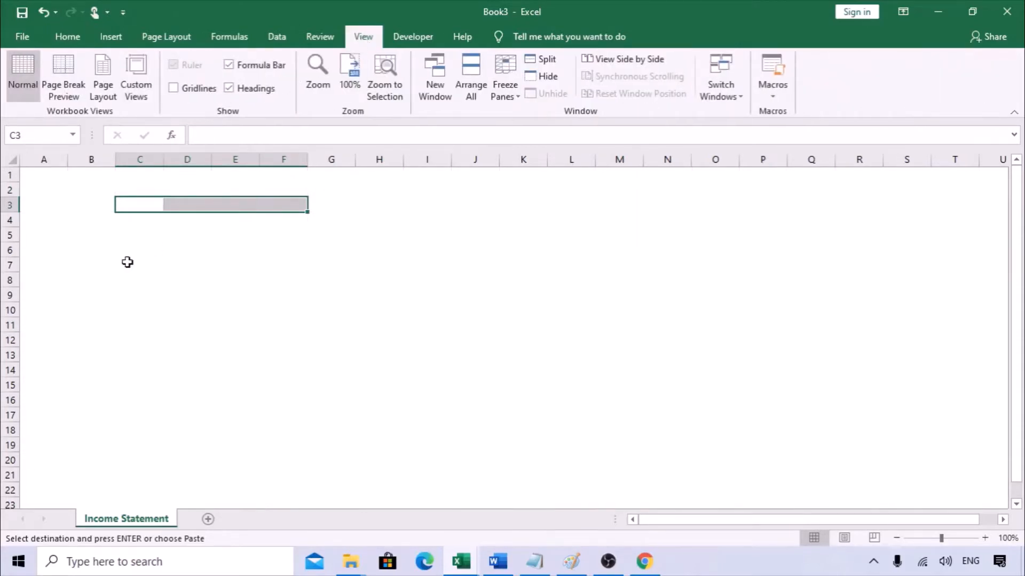
click(339, 221)
drag(96, 205, 397, 267)
click(377, 319)
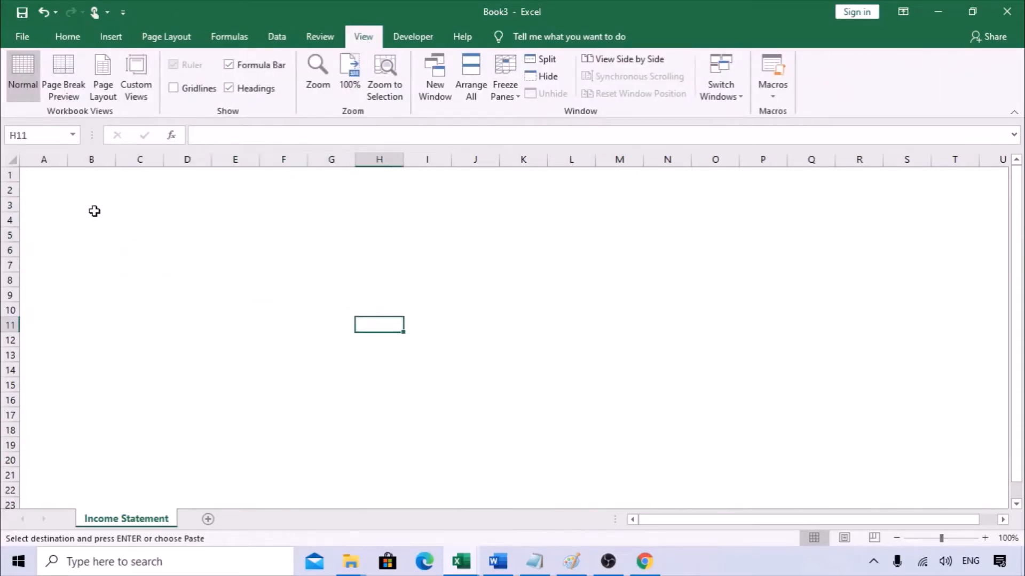
Step: Enter the title "Income Statement" in cell A2
click(52, 192)
text(Income)
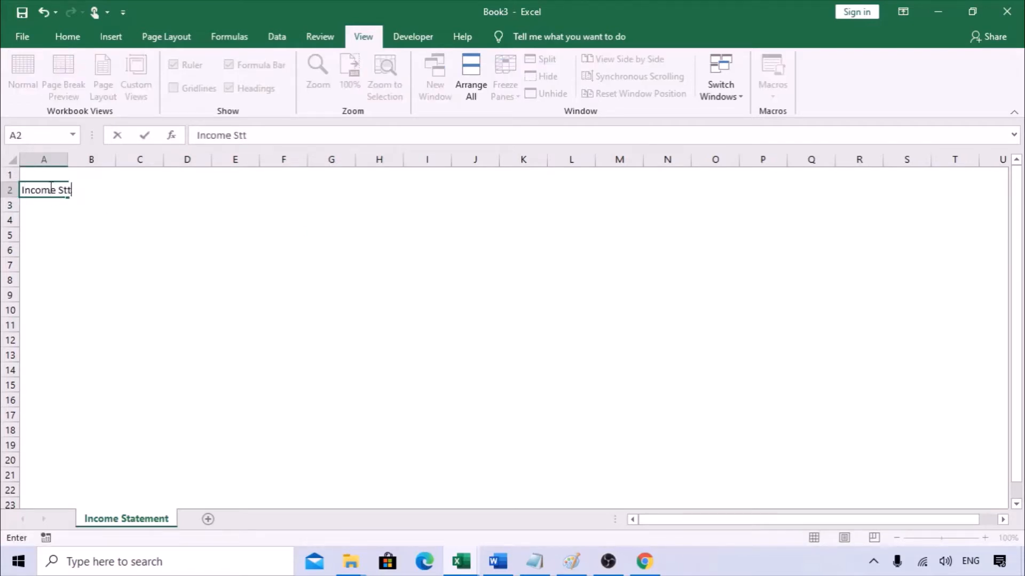
text( Statement)
key(Return)
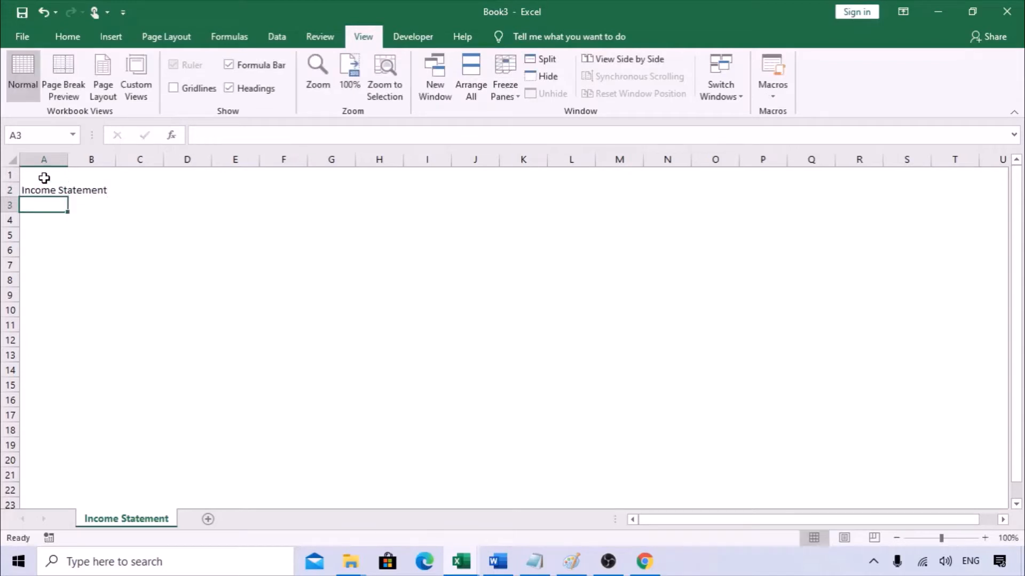
Step: Add a second sheet to the workbook and name it Raw
click(207, 519)
double_click(216, 521)
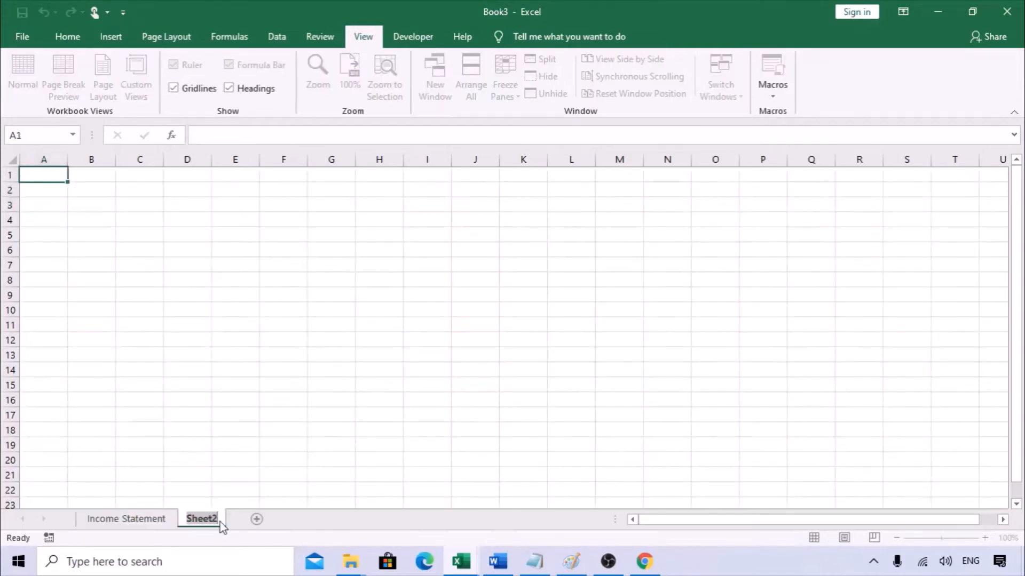
text(Raw)
key(Return)
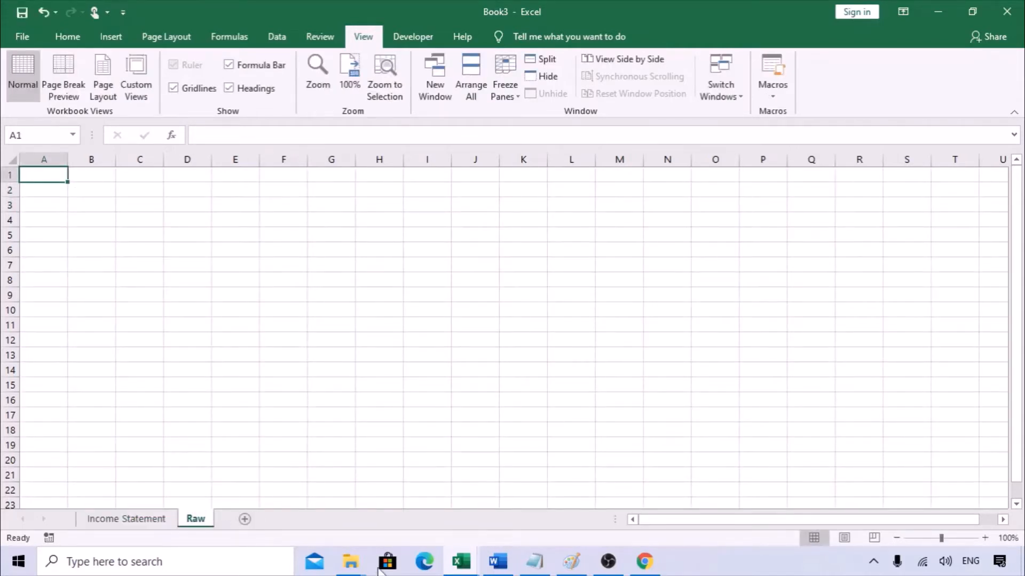
Step: Switch to the Income Statement workbook and copy the yearly data table G3:L21 from its Raw Data sheet
mouse_move(460, 562)
click(382, 496)
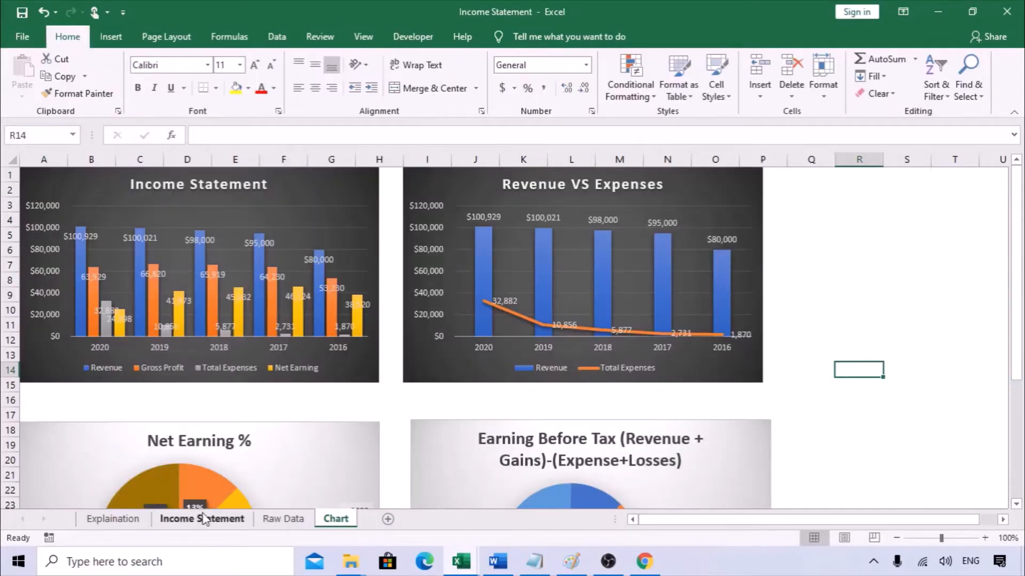
click(283, 519)
drag(326, 205, 649, 488)
scroll(671, 416, down, 2)
key(ctrl+c)
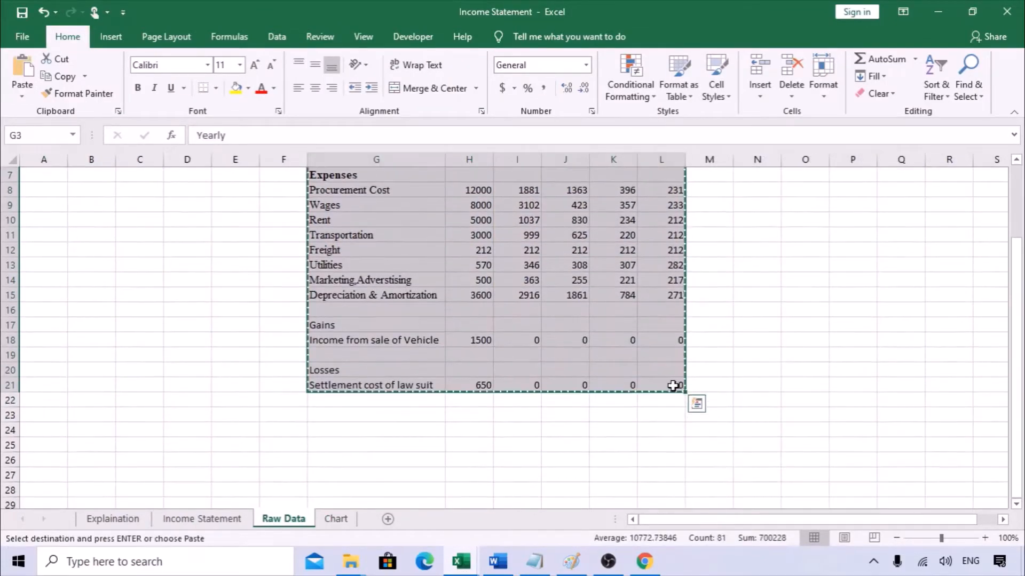
Step: Return to Book3, paste the copied table at D3 of the Raw sheet, and fit column D to its contents
key(alt+Tab)
click(200, 204)
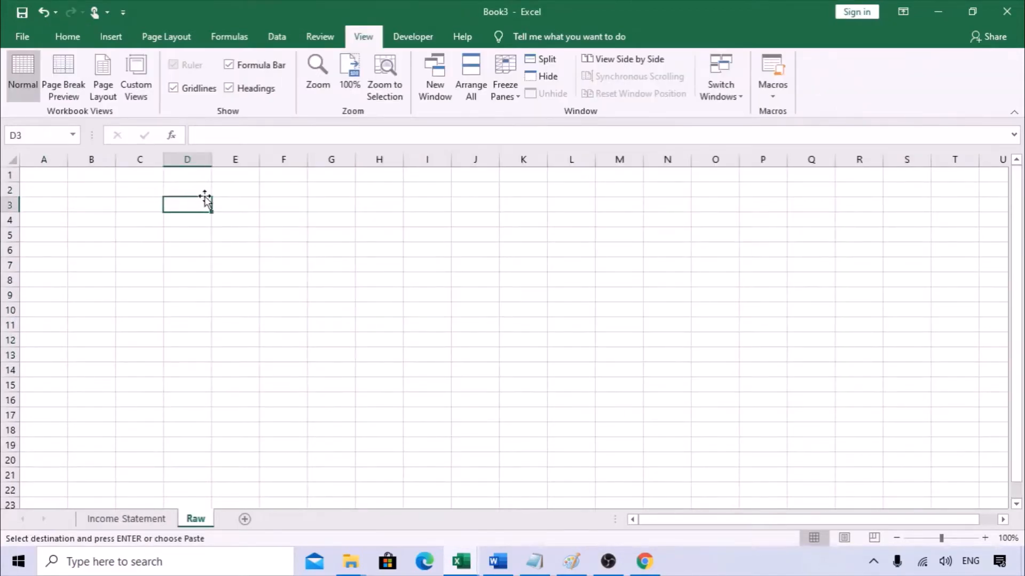
key(ctrl+v)
double_click(215, 158)
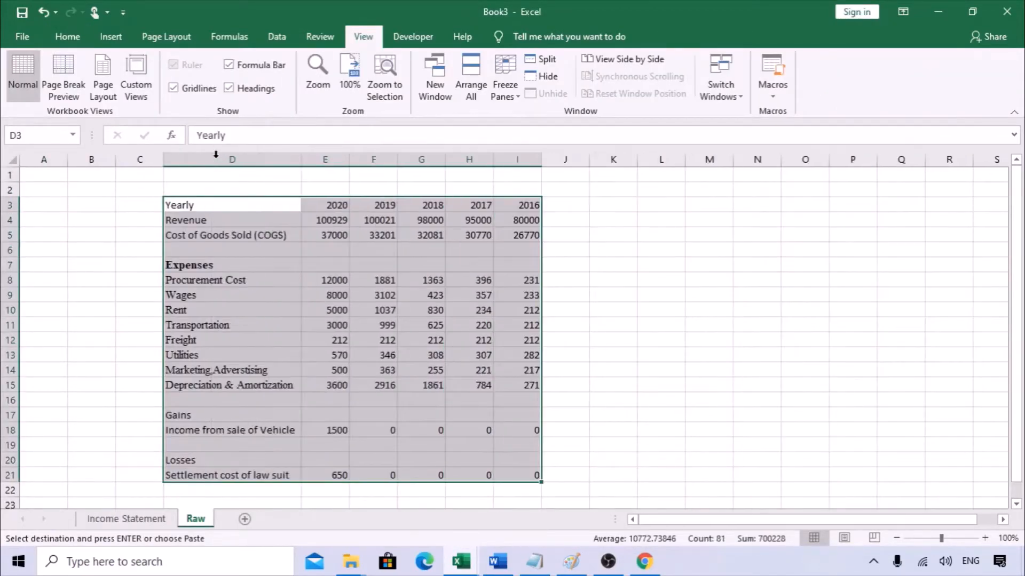
Step: Copy the year headings 2020 to 2016 from the Raw sheet and paste them as values at C3 of Income Statement
click(112, 519)
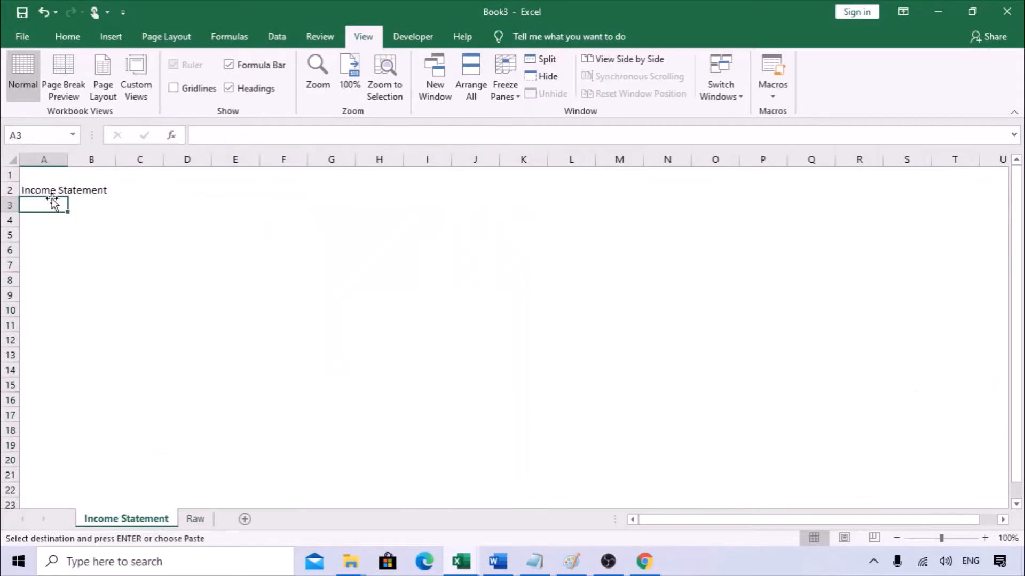
click(195, 520)
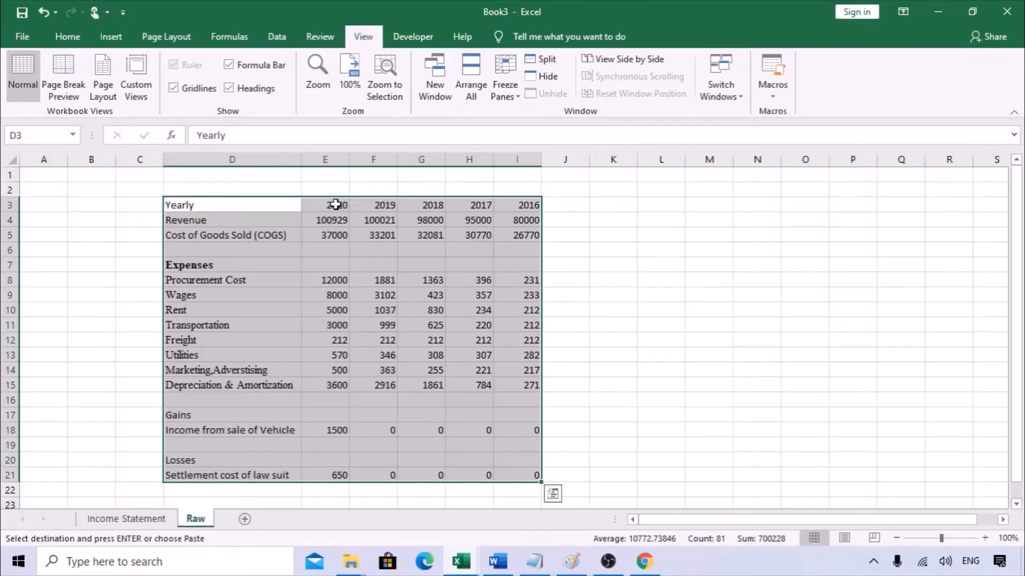
drag(335, 204, 506, 204)
key(ctrl+c)
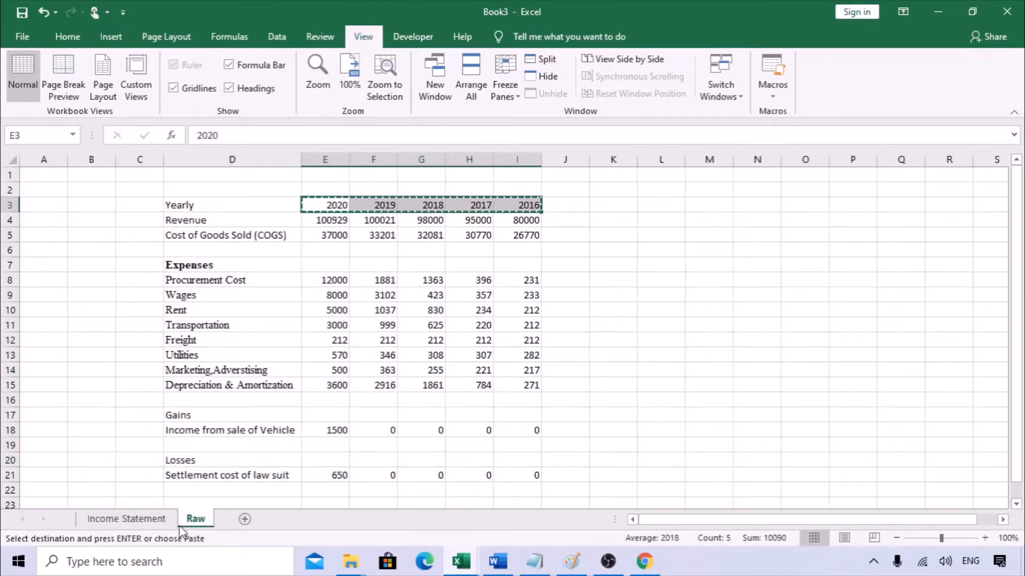
click(126, 518)
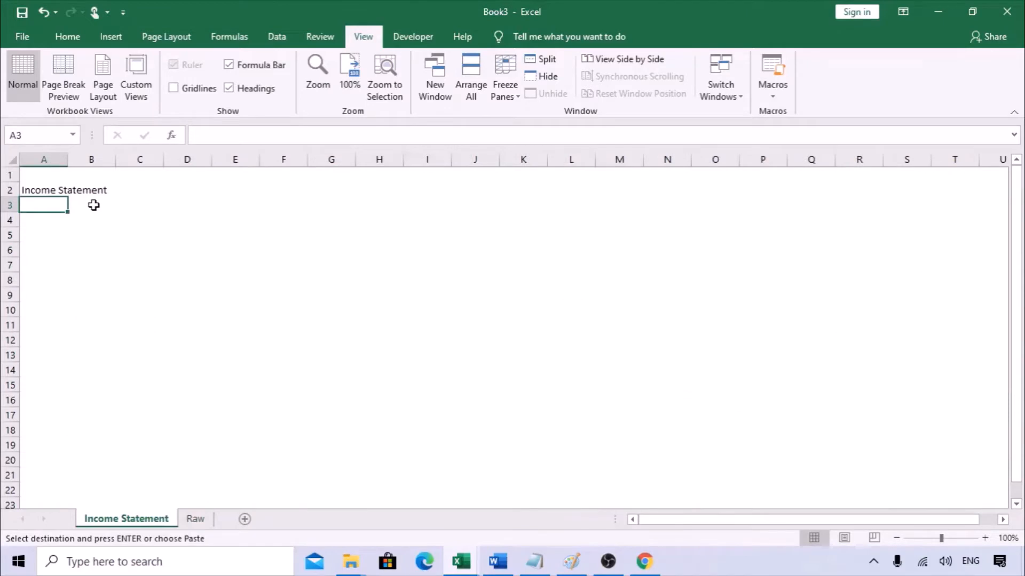
click(127, 204)
right_click(126, 204)
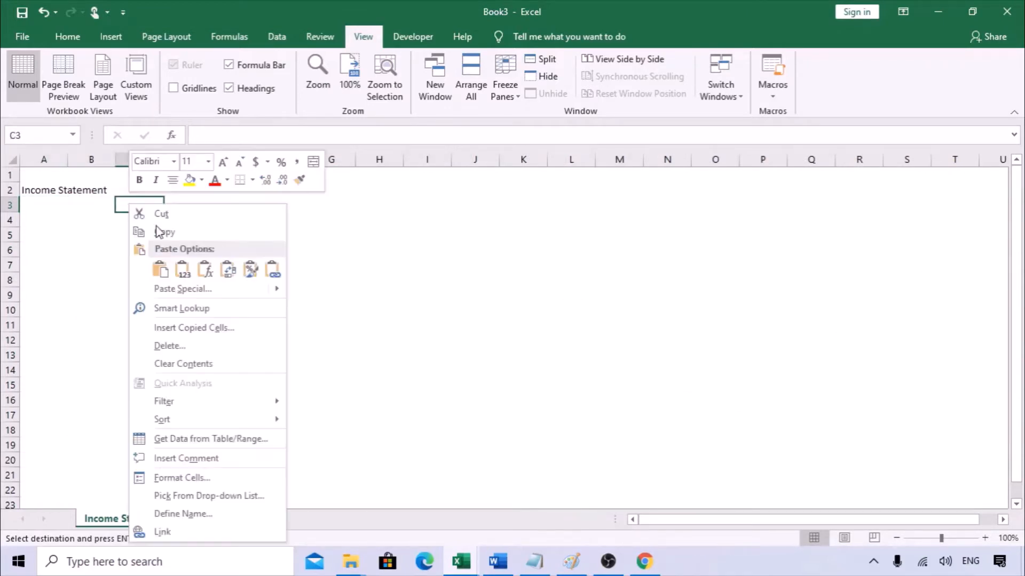
click(181, 270)
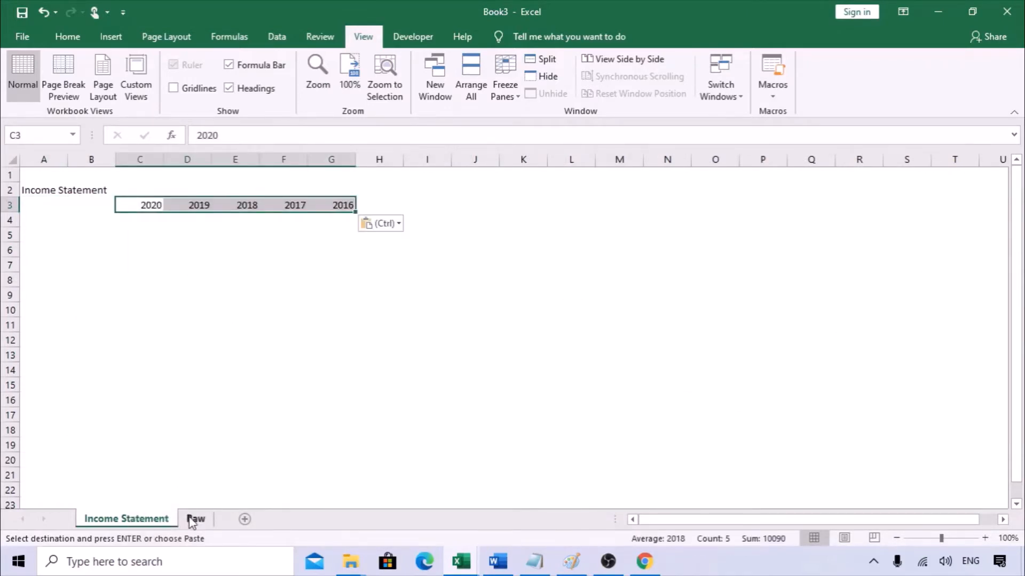
Step: Copy the Revenue and Cost of Goods Sold rows from the Raw sheet and paste them as values at A4 of Income Statement
click(194, 519)
click(211, 221)
click(210, 235)
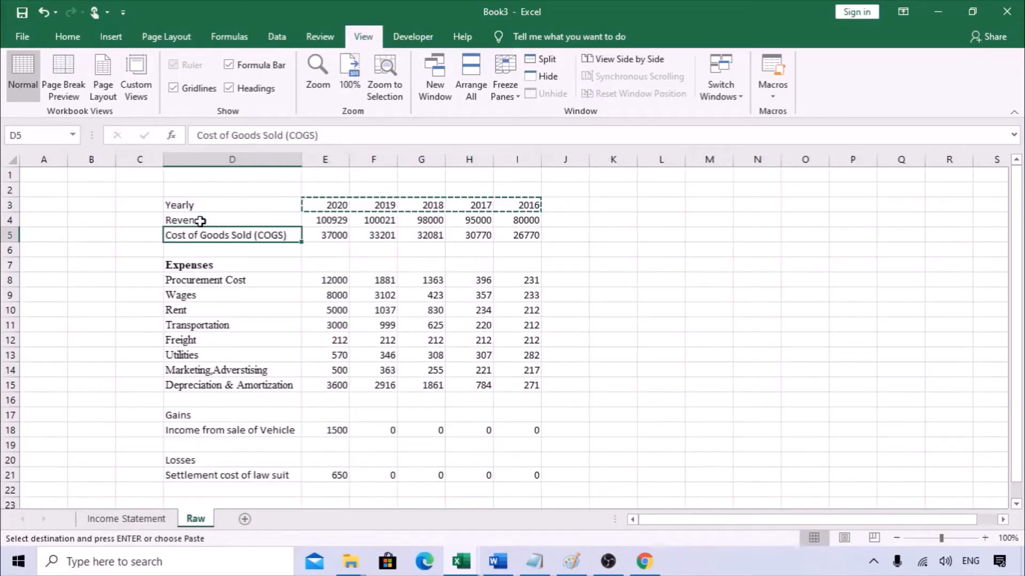
drag(200, 221, 529, 234)
key(ctrl+c)
key(ctrl+q)
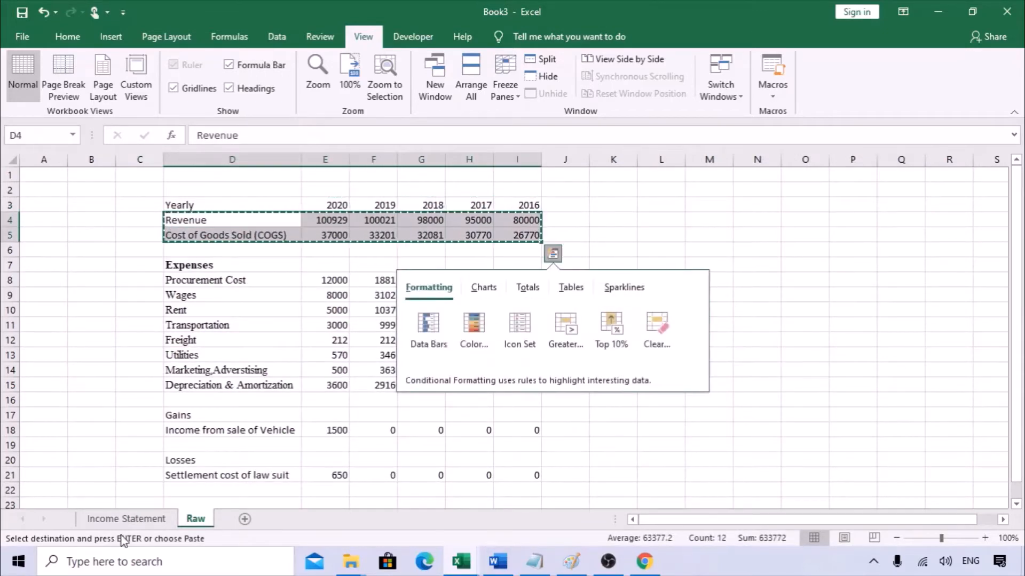
click(126, 521)
click(47, 223)
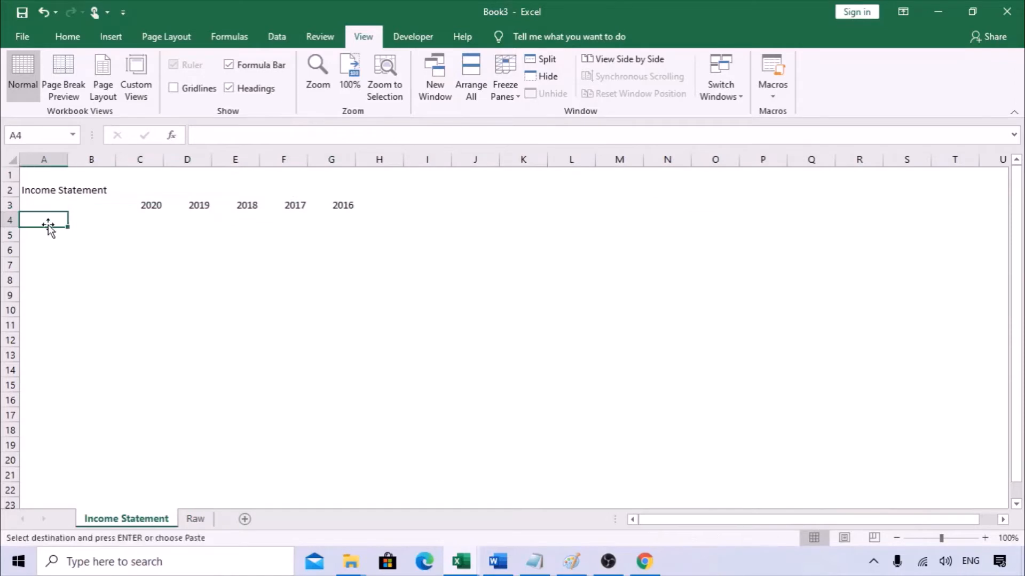
right_click(49, 218)
click(99, 272)
click(277, 314)
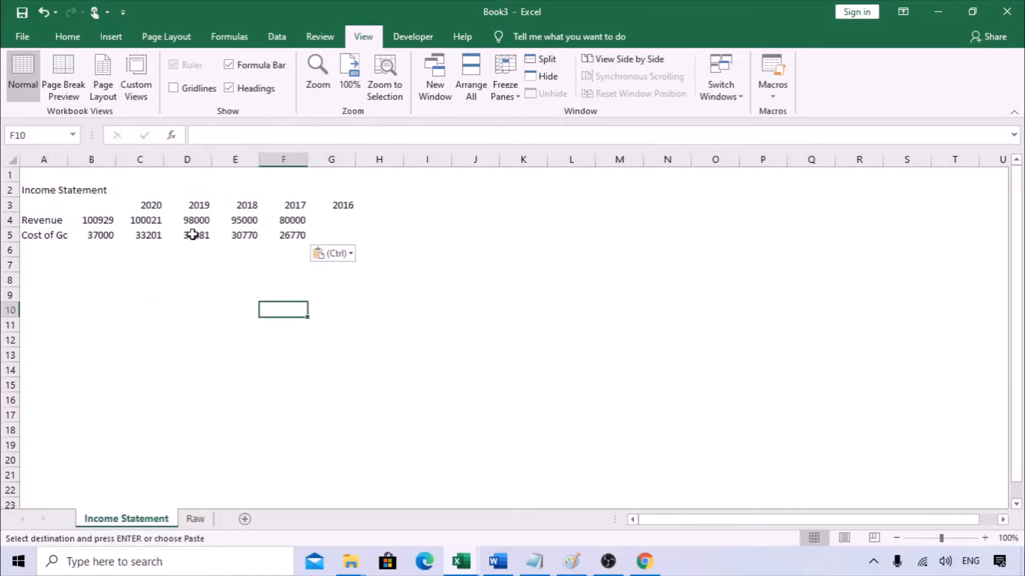
key(ctrl)
key(Escape)
Step: Move the Revenue and COGS figures in B4:F5 one column over to C4, aligning them with the year headings
drag(92, 221, 279, 231)
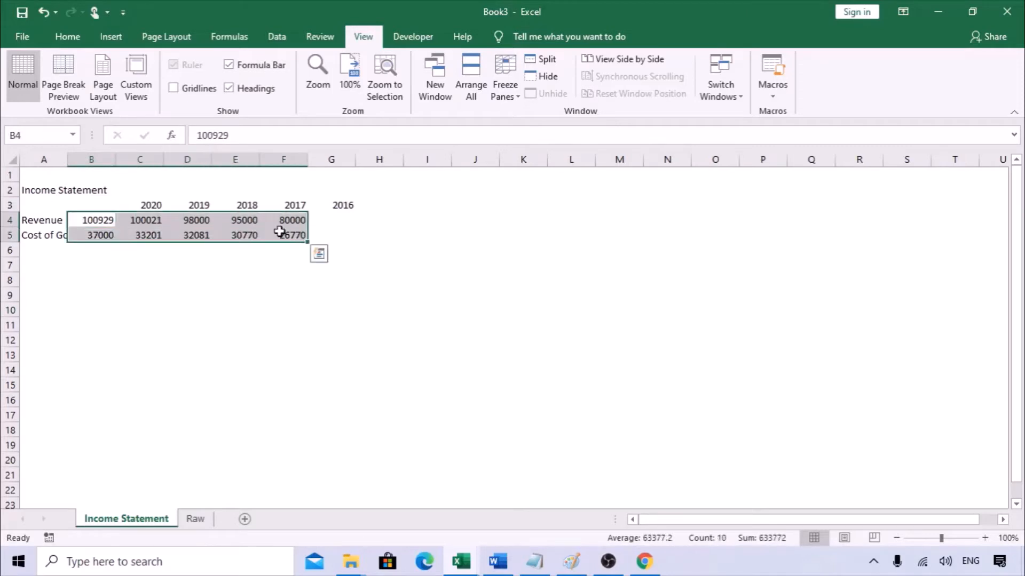
key(ctrl+q)
key(Right)
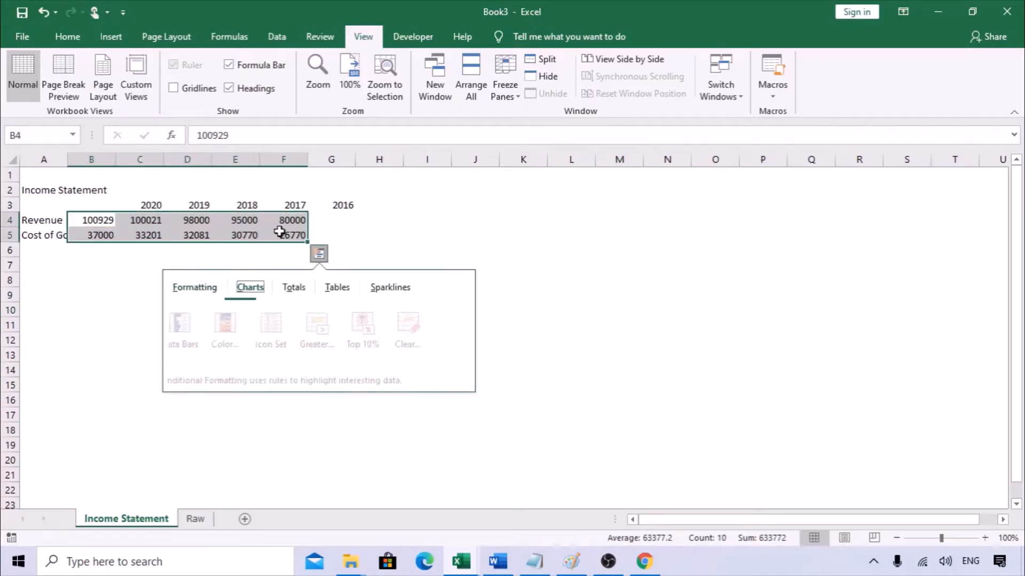
key(Escape)
key(ctrl+x)
key(Right)
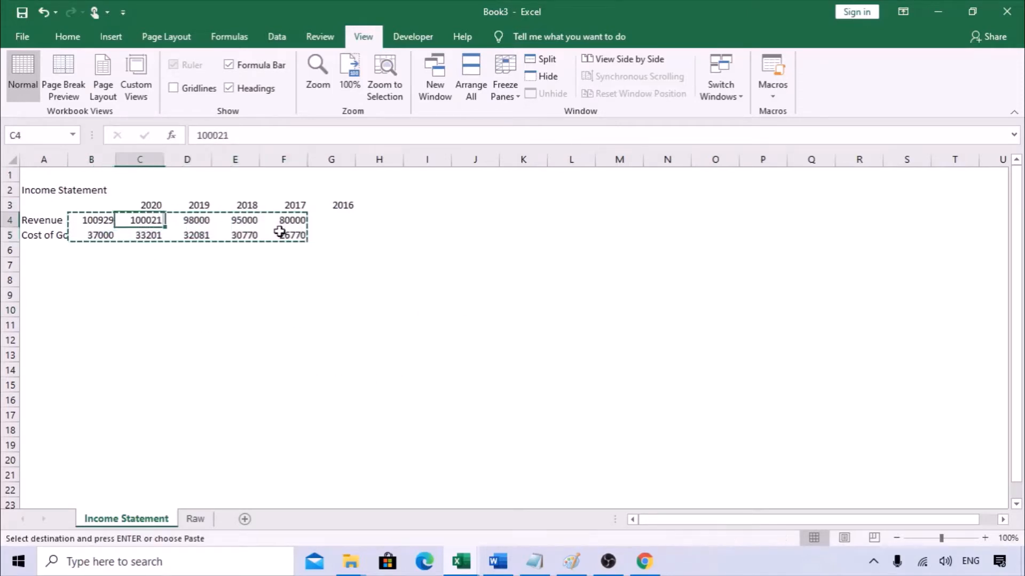
key(ctrl+v)
Step: Fit column A's width to its longest label on the Income Statement sheet
double_click(68, 159)
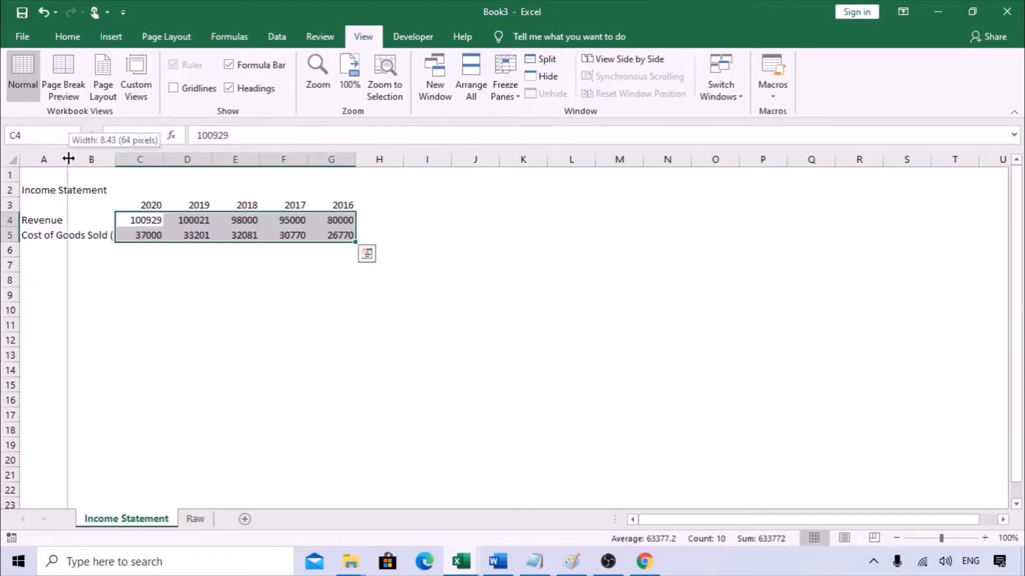
click(159, 249)
drag(76, 191, 432, 187)
click(54, 191)
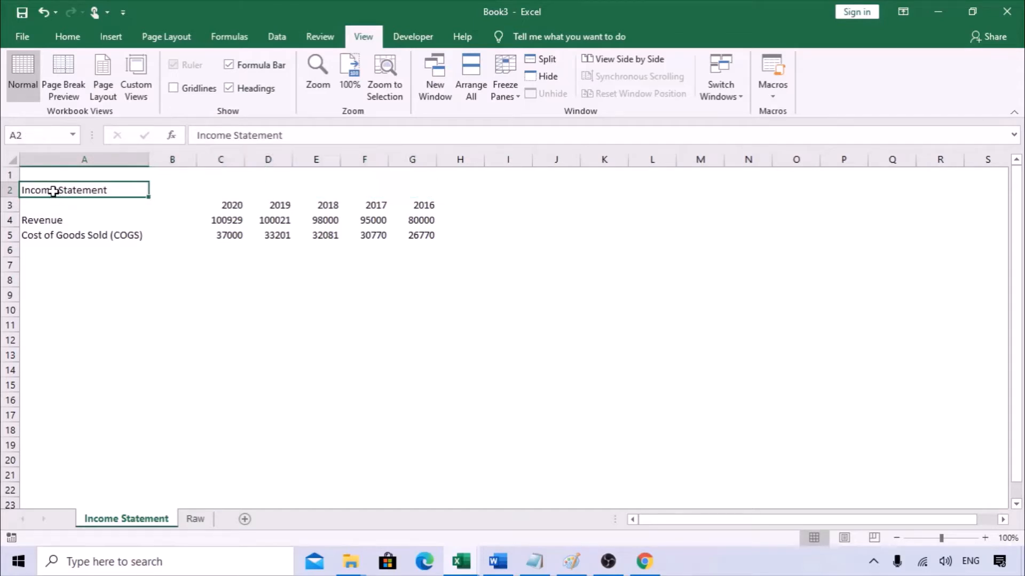
Step: Merge and center the Income Statement title across A2:G2
drag(54, 191, 417, 191)
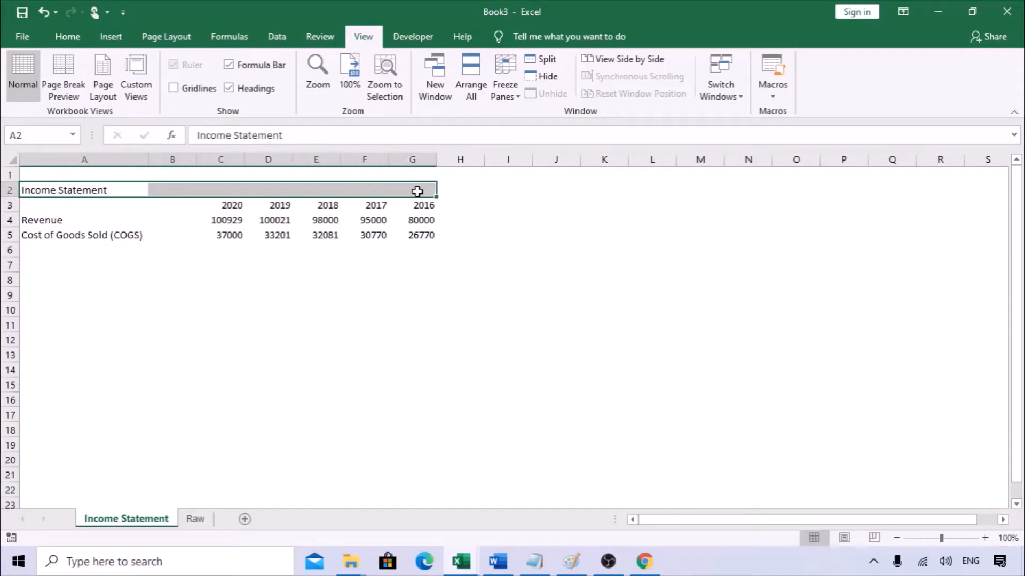
click(68, 37)
click(427, 89)
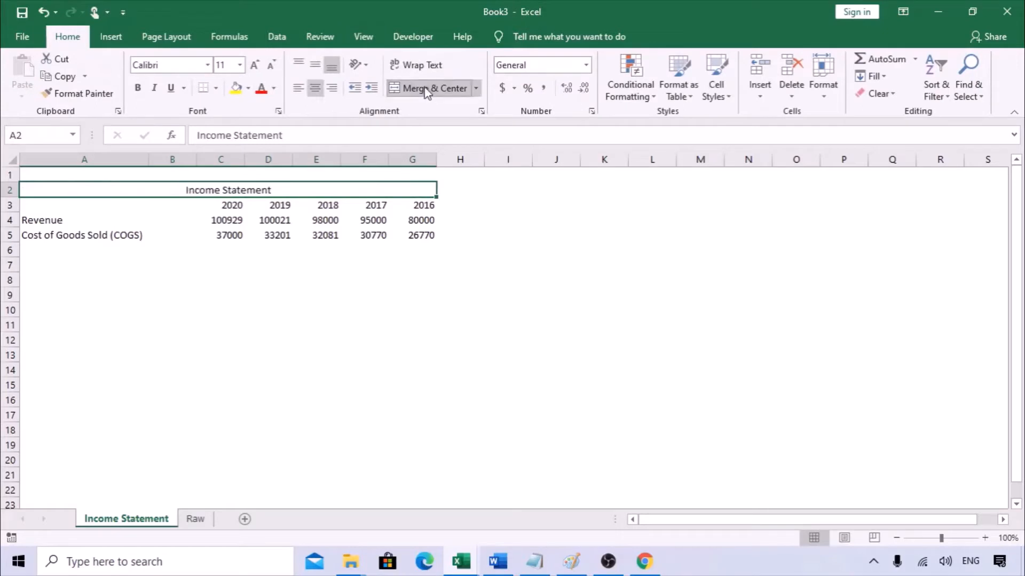
click(63, 224)
click(107, 238)
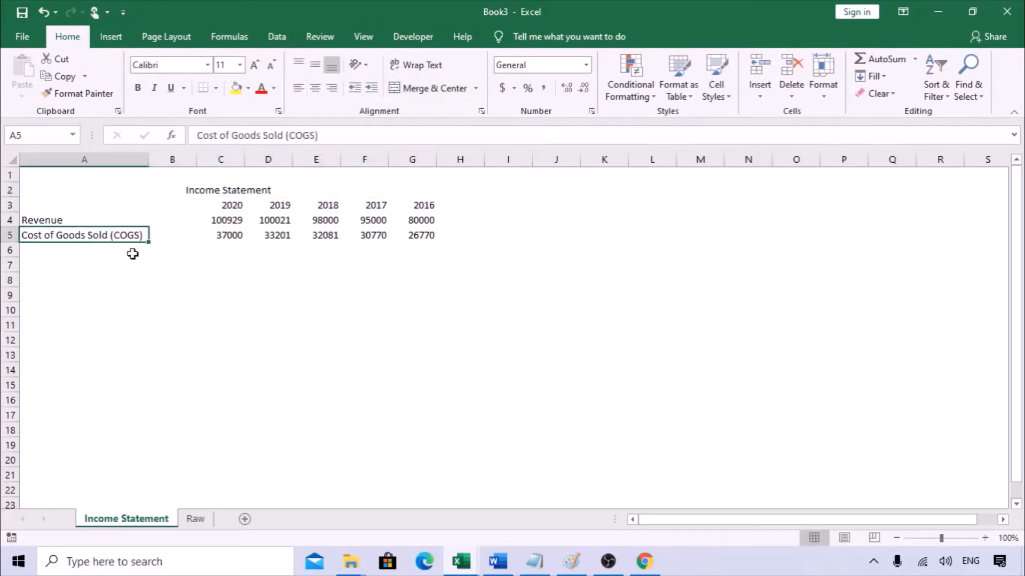
drag(178, 208, 160, 251)
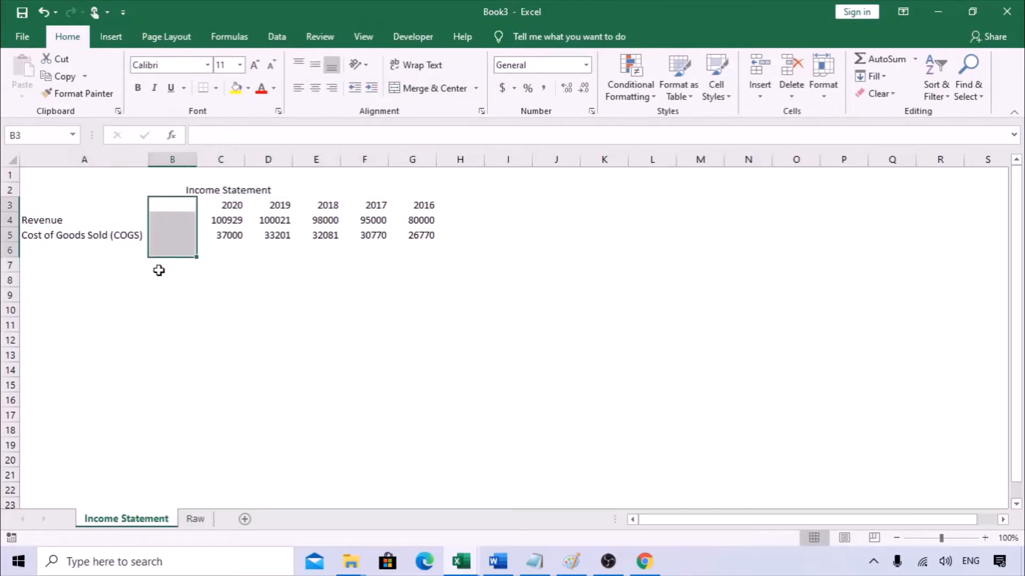
click(102, 250)
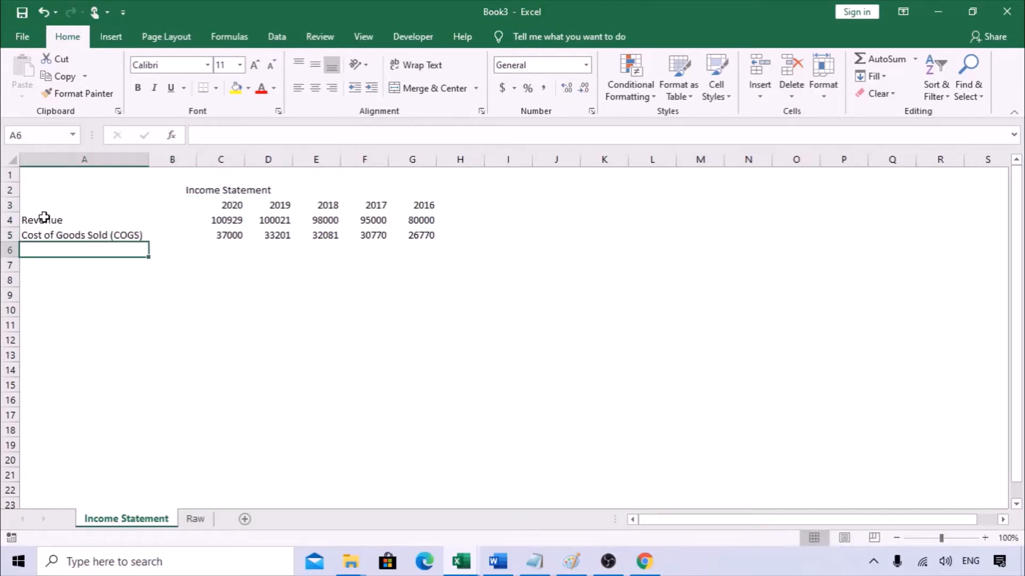
click(47, 220)
click(221, 221)
drag(221, 222, 422, 221)
click(59, 240)
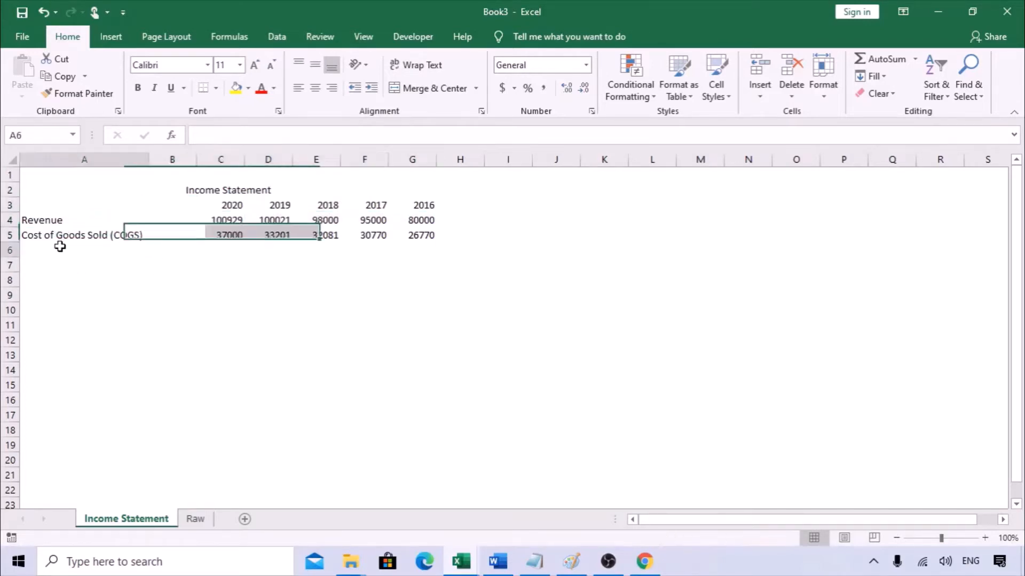
Step: Enter the label Gross Profit in A6, below Cost of Goods Sold
click(45, 256)
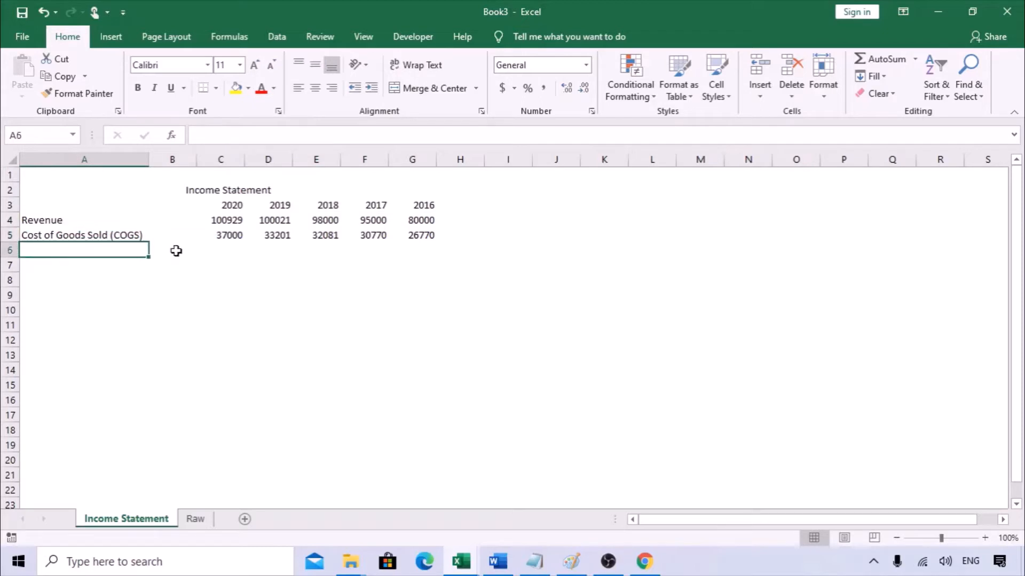
text(Fr)
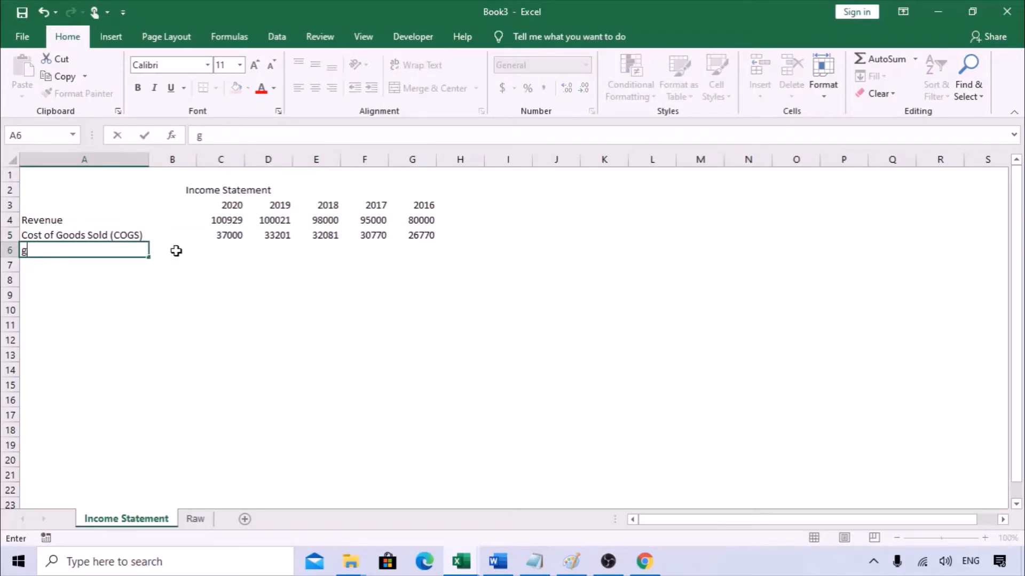
text(gROSS PEOF)
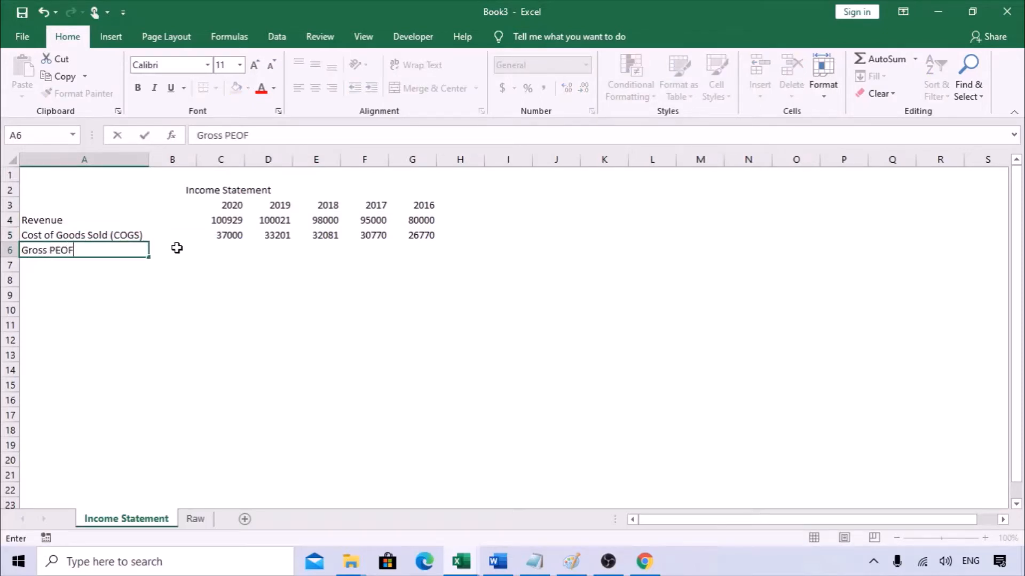
key(BackSpace)
key(BackSpace)
key(Return)
key(Up)
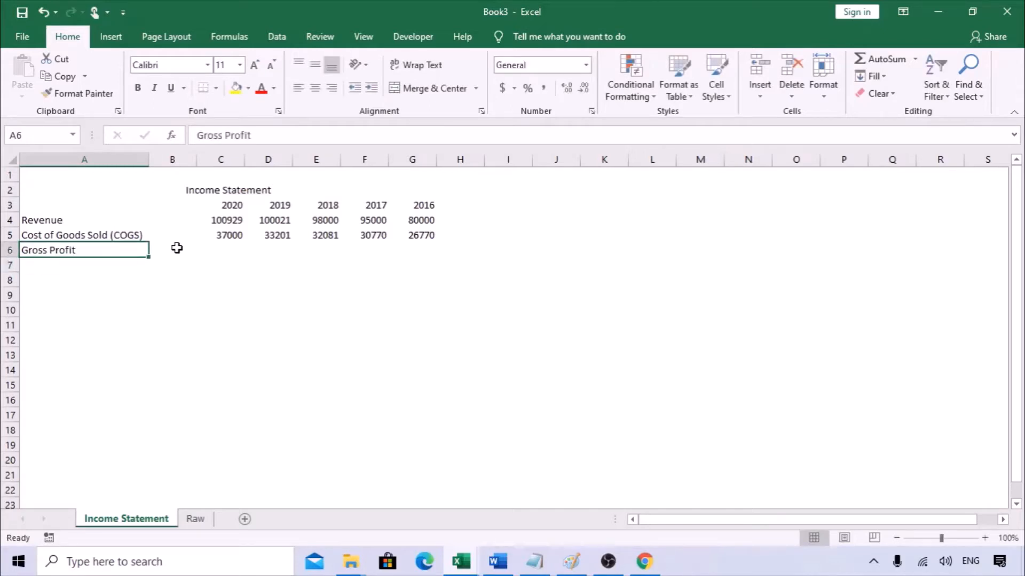
Step: Calculate the 2020 gross profit in C6 as Revenue minus COGS with the formula =C4-C5
click(249, 247)
click(75, 235)
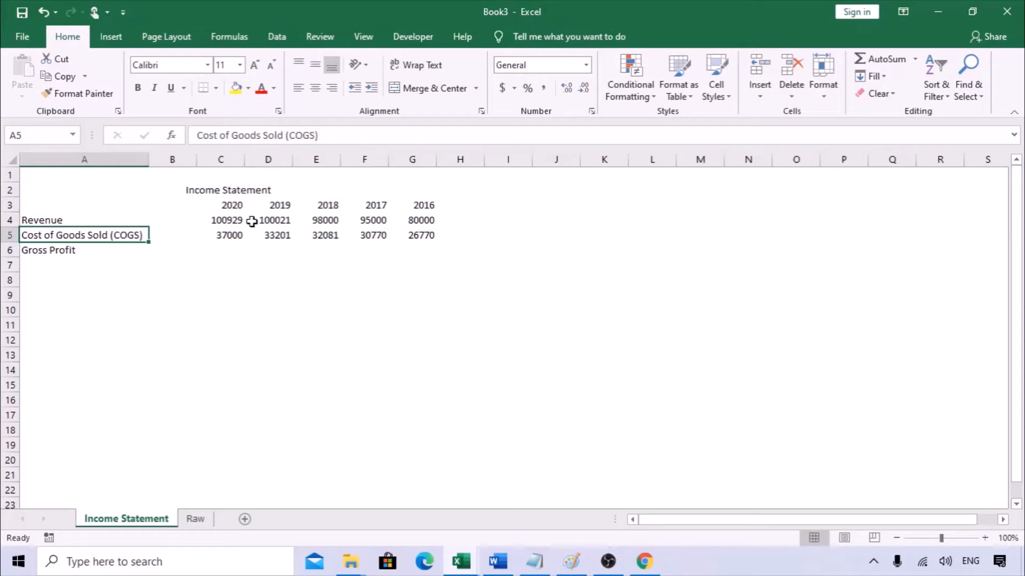
click(229, 239)
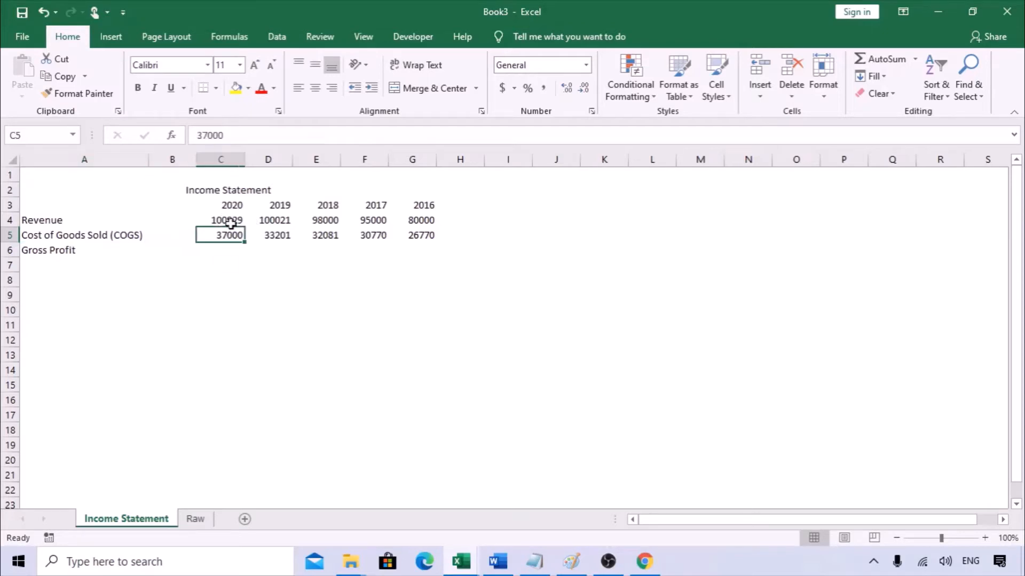
click(213, 247)
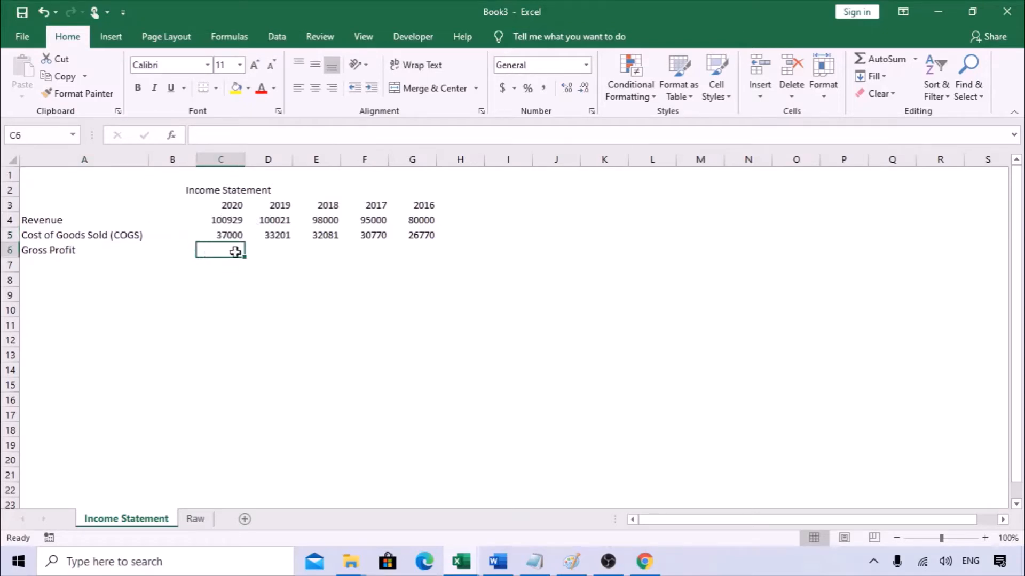
text(=)
key(Up)
key(Up)
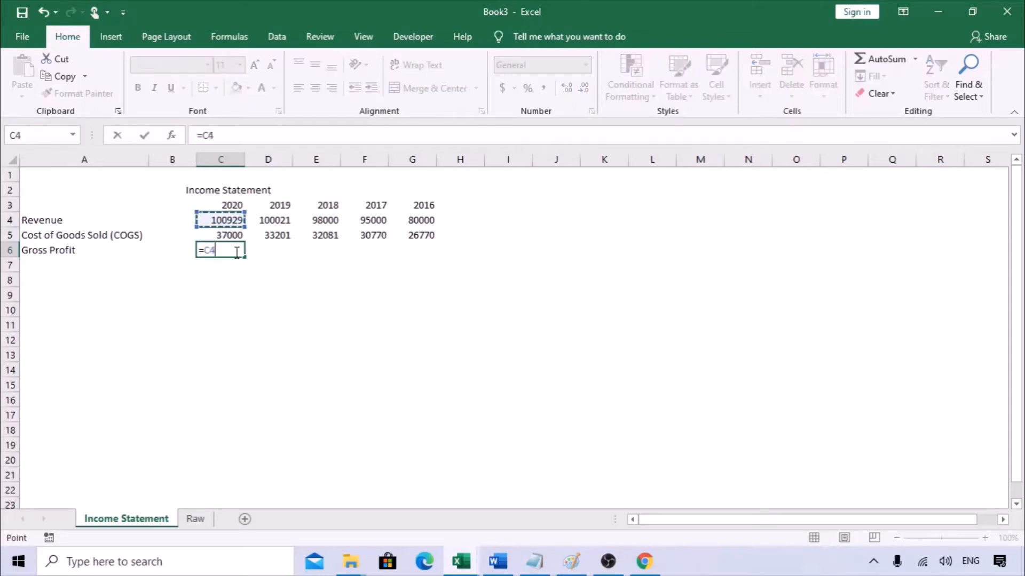
text(-)
key(Up)
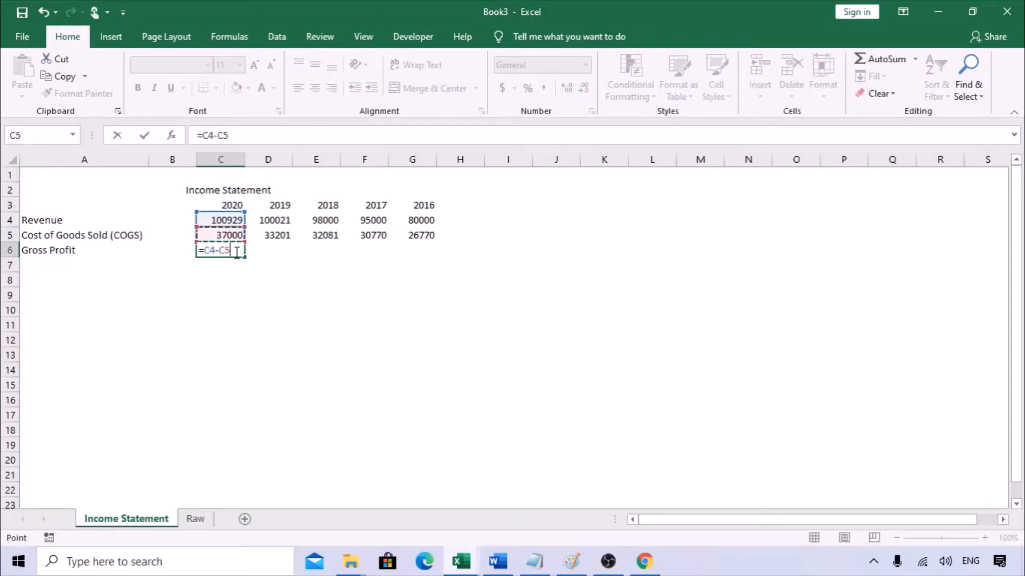
key(Return)
Step: Copy the gross profit formula from C6 across to G6 for the remaining years
click(235, 252)
key(ctrl+c)
key(shift+Right)
key(shift+Right)
key(shift+Right)
key(shift+Right)
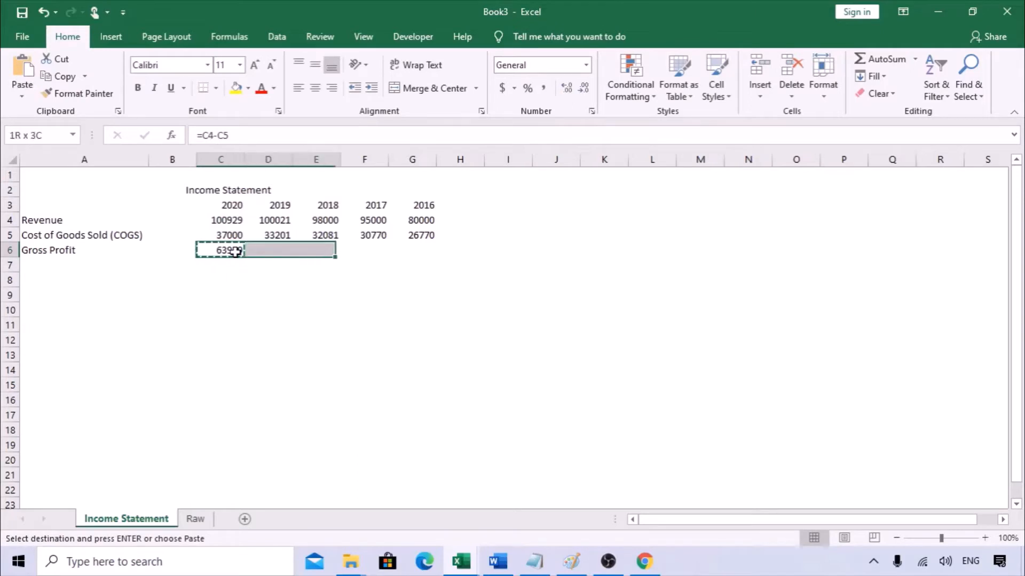
key(Return)
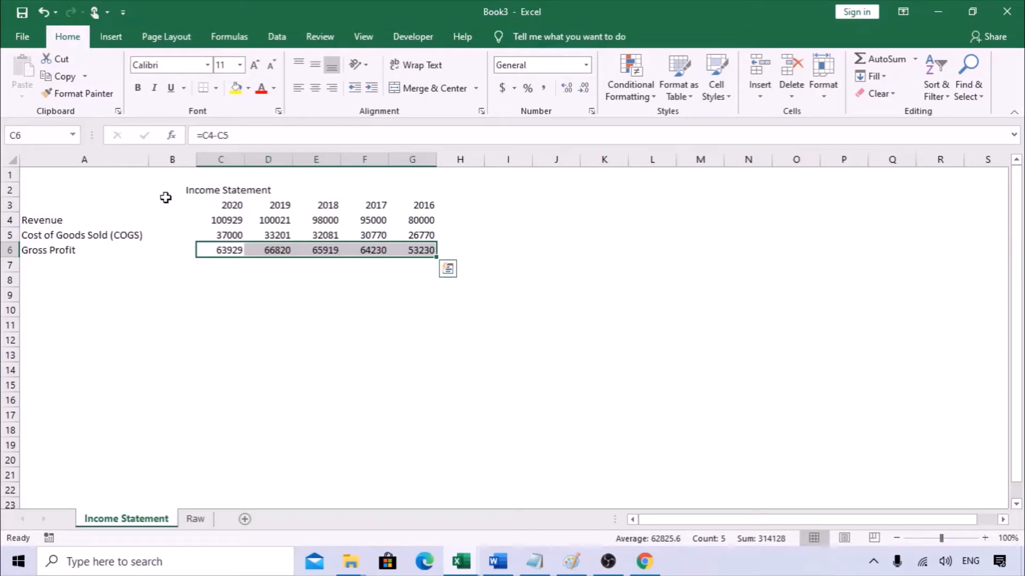
Step: Set the merged Income Statement title to font size 14 and give it a light blue fill
click(172, 203)
click(74, 190)
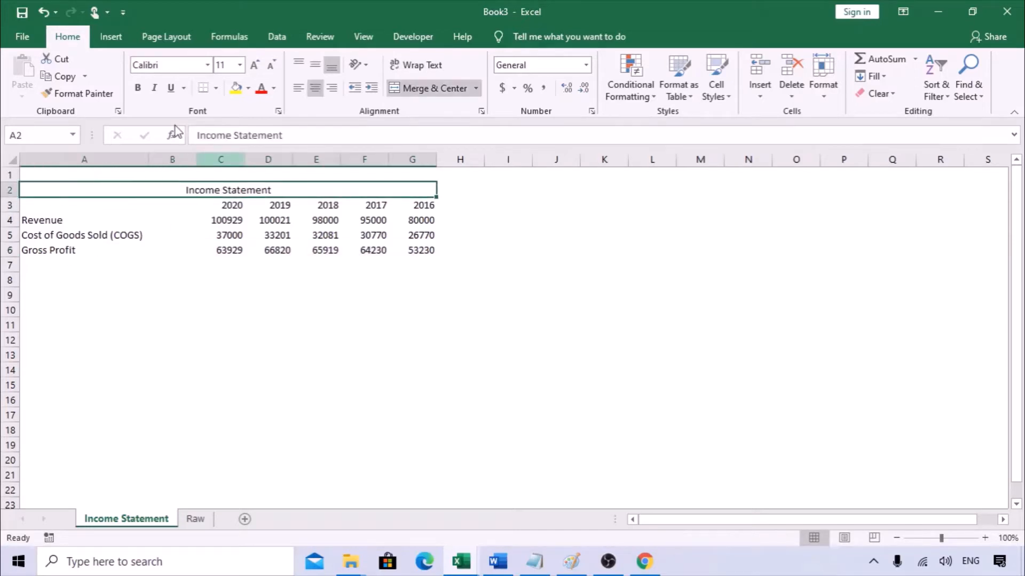
click(240, 65)
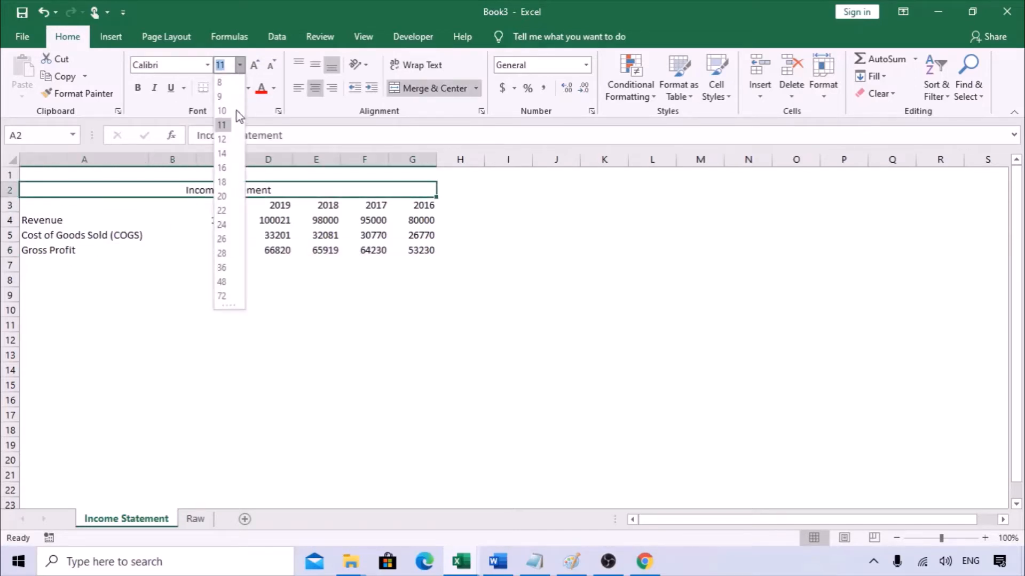
click(222, 153)
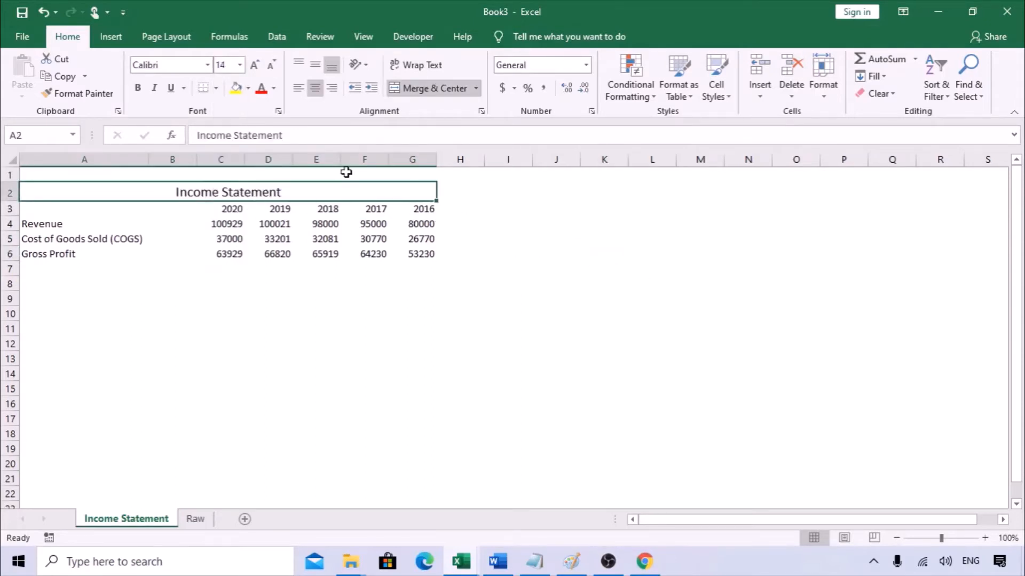
click(249, 88)
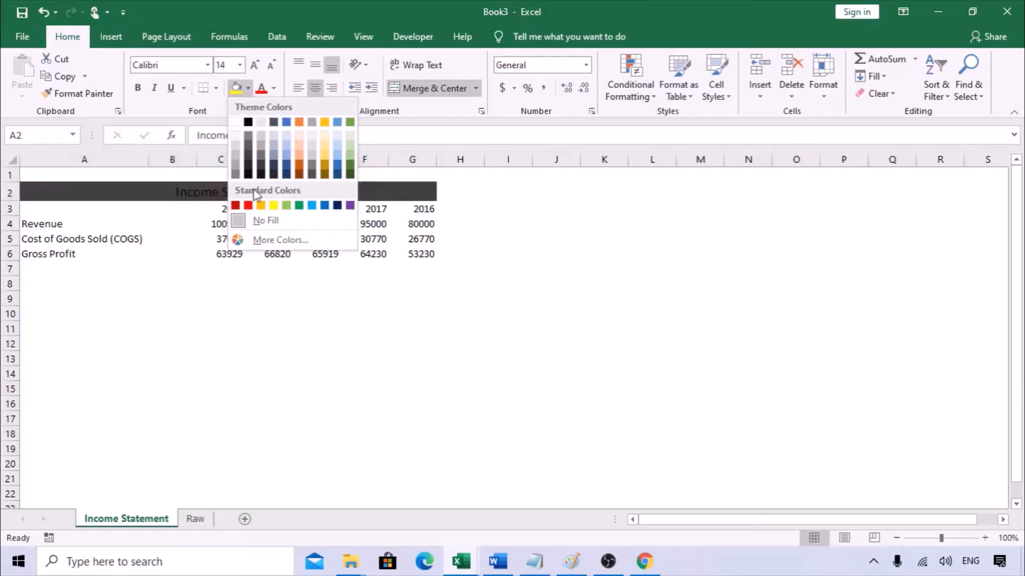
click(312, 207)
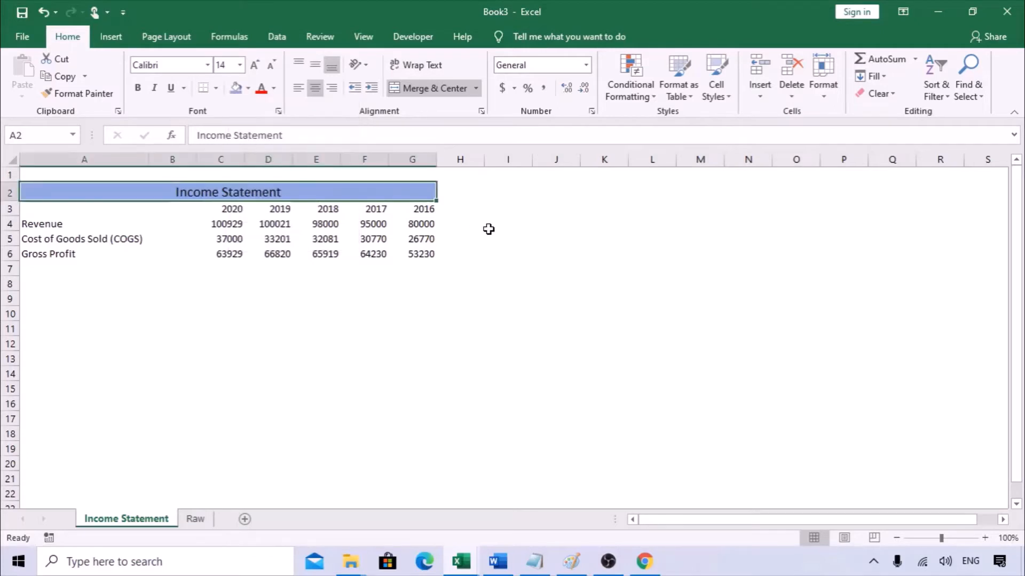
Step: Make the year headings 2020 to 2016 in C3:G3 bold
click(413, 263)
click(83, 228)
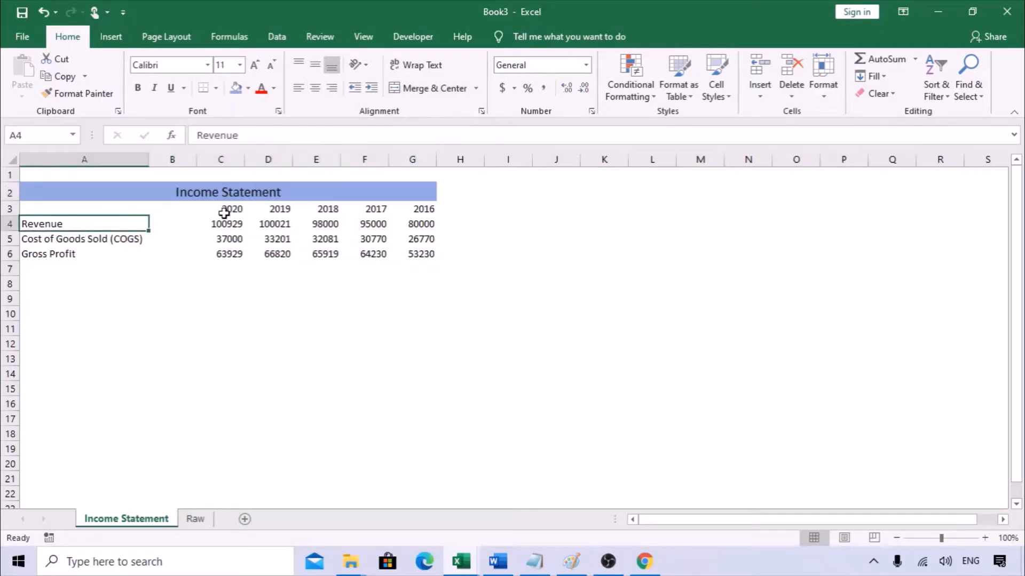
drag(222, 208, 425, 213)
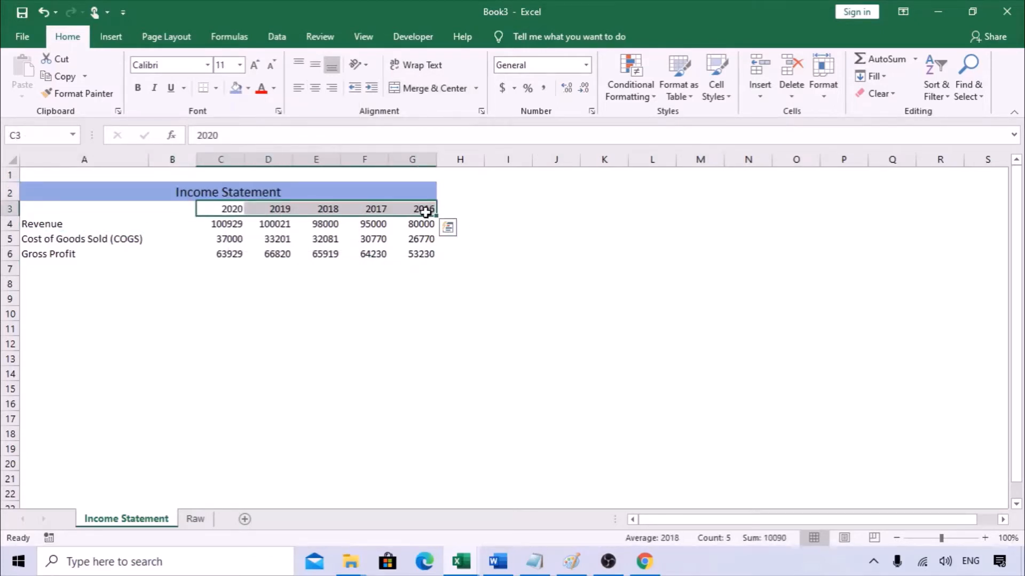
key(ctrl+b)
click(392, 300)
Step: Add a thin top border to the Gross Profit row across A6:G6
drag(60, 254, 428, 256)
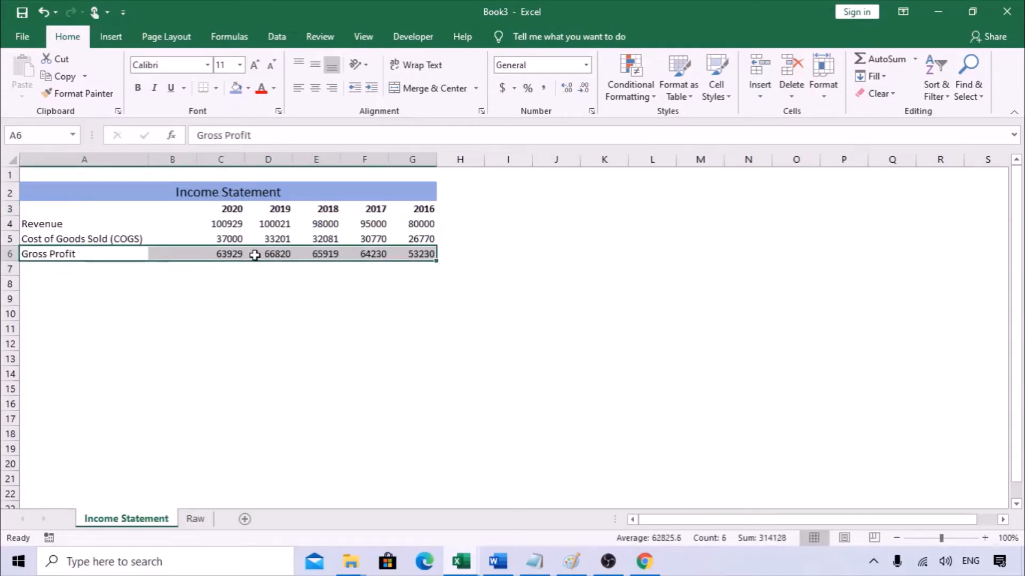
click(217, 90)
click(232, 251)
right_click(231, 251)
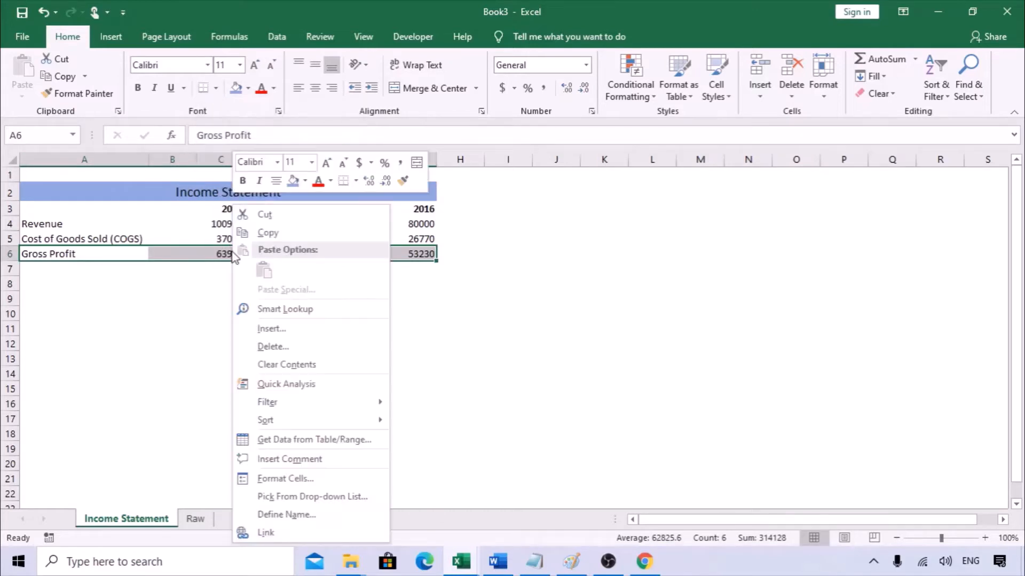
click(271, 476)
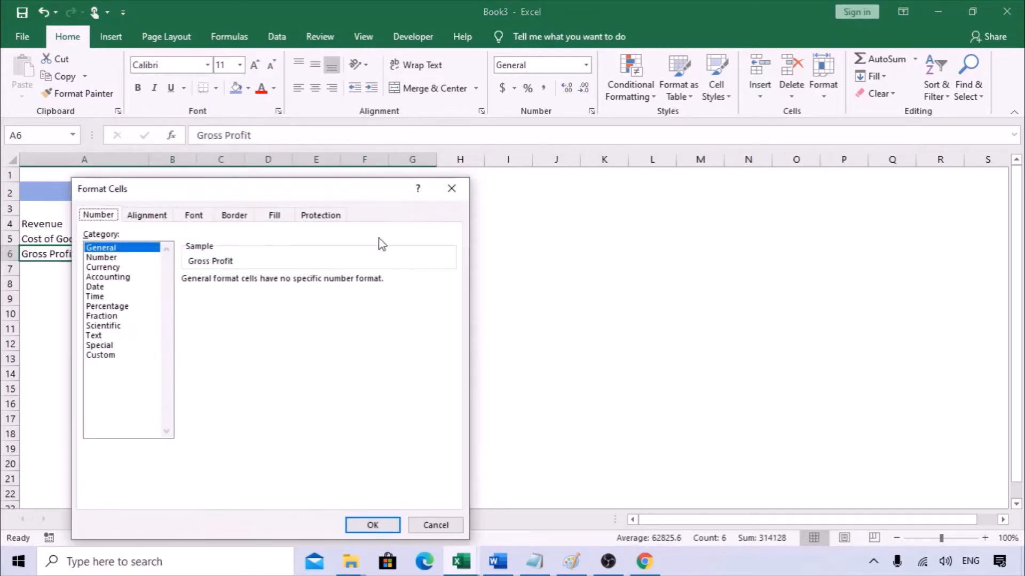
drag(270, 187, 747, 105)
click(704, 135)
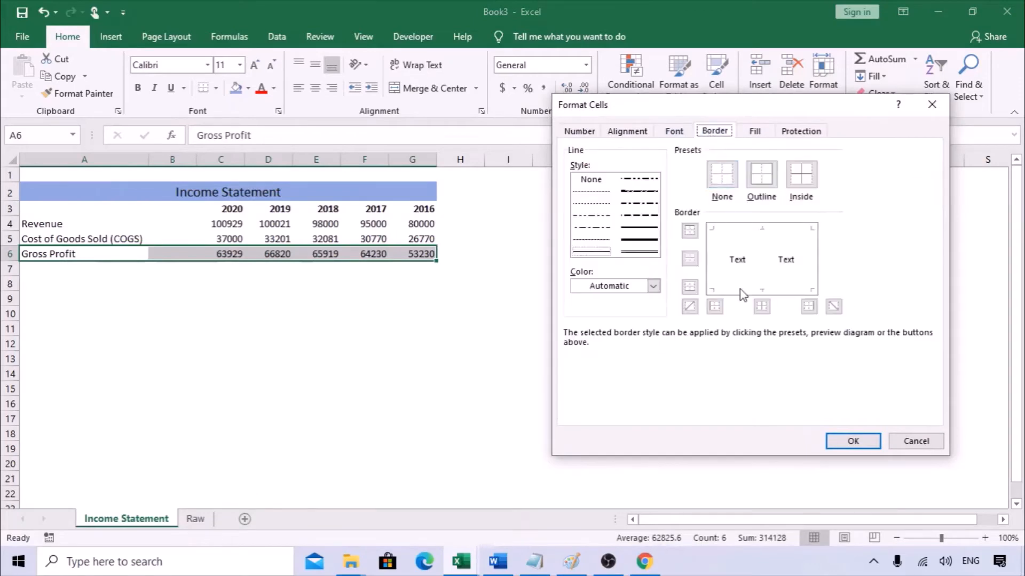
click(736, 234)
click(837, 445)
click(406, 372)
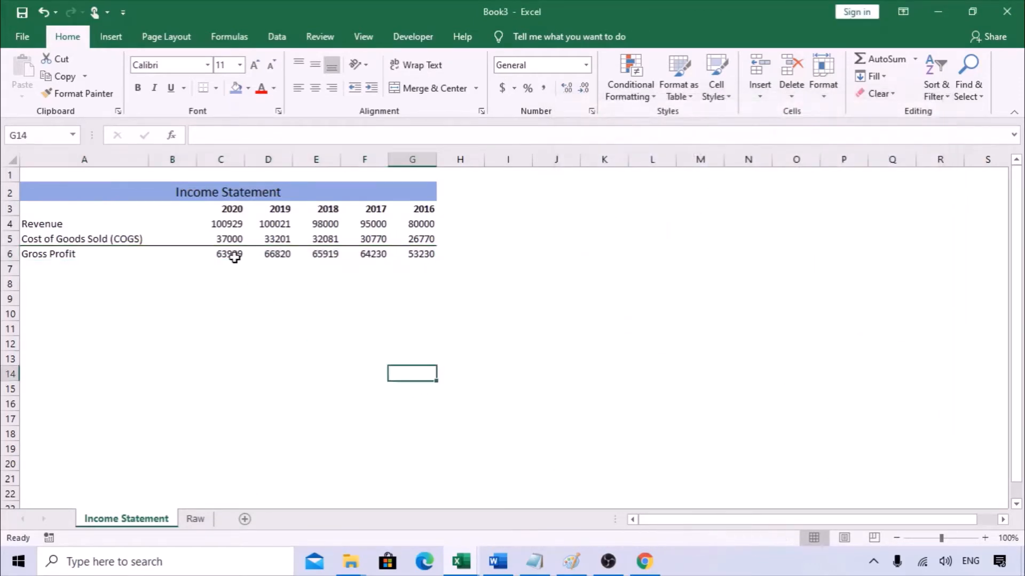
Step: Make the gross profit figures in C6:G6 bold
drag(235, 254, 393, 254)
key(ctrl+b)
click(268, 357)
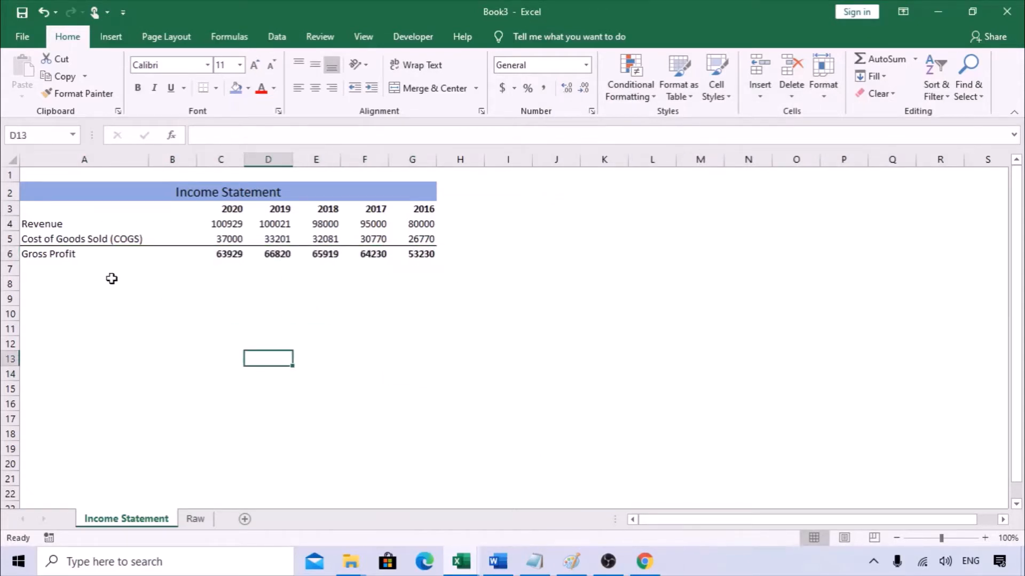
Step: Enter the section heading Expenses in A8, leaving a blank row below Gross Profit
click(110, 254)
click(68, 228)
click(43, 256)
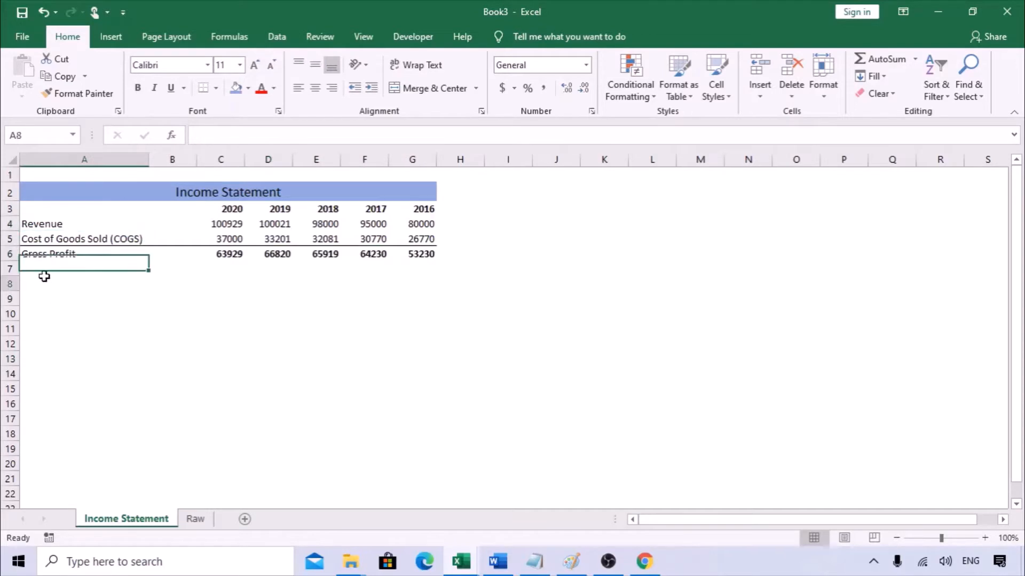
click(45, 283)
text(E)
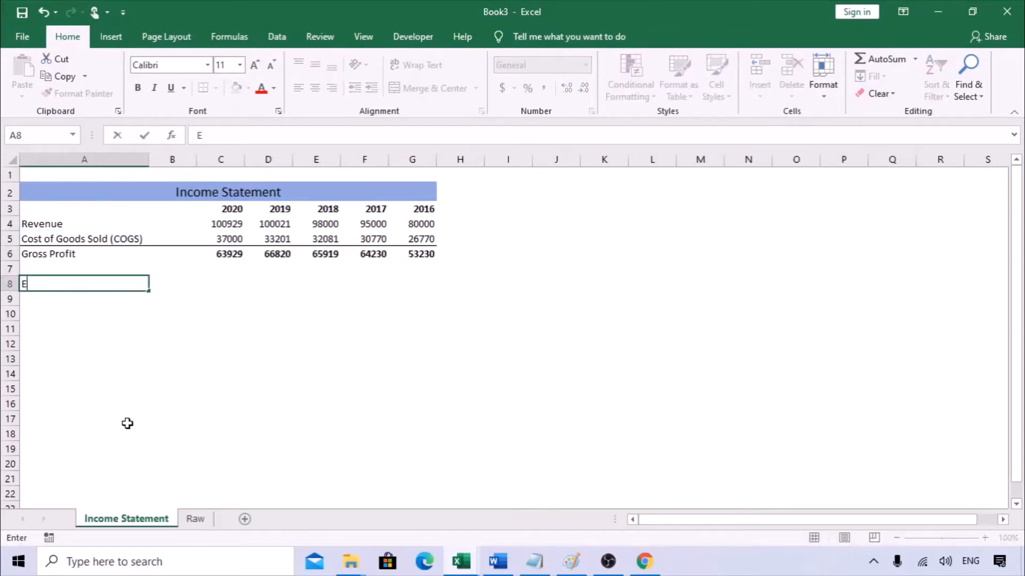
text(xpen)
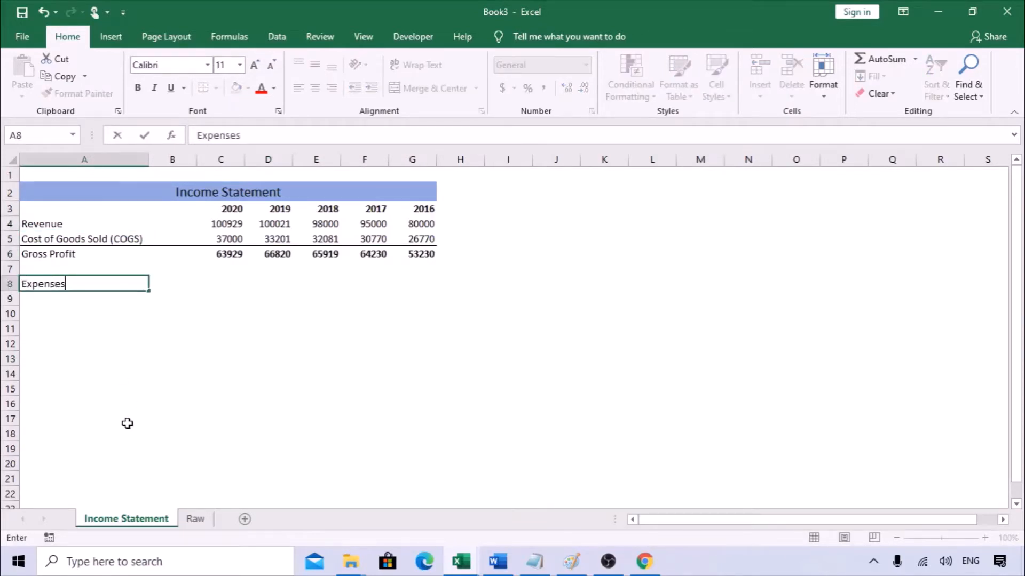
text(ses)
key(Return)
Step: Copy the Expenses heading and expense labels from D7:D15 of the Raw sheet and paste them as values at A8 of Income Statement
click(195, 519)
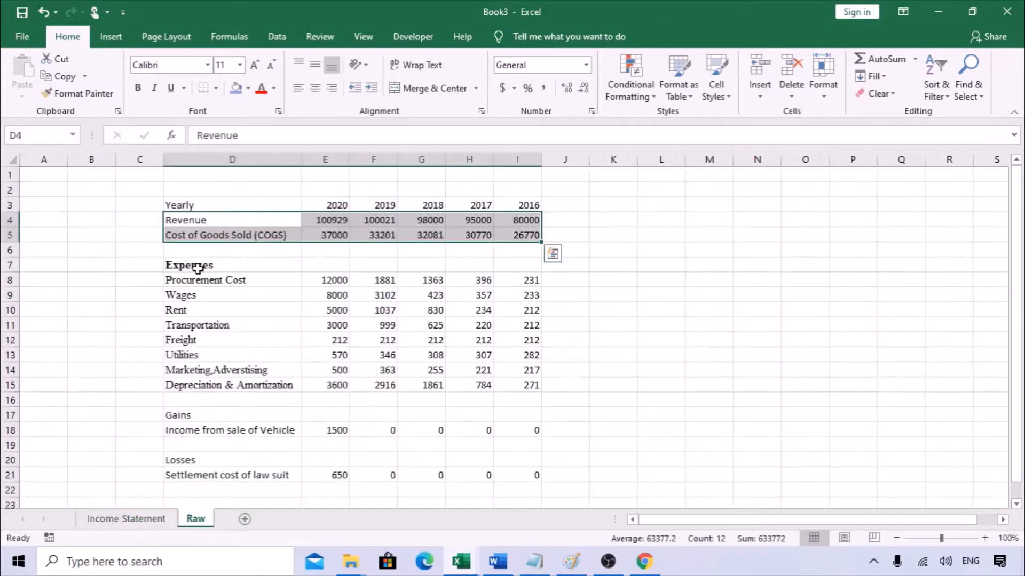
drag(198, 269, 213, 390)
key(ctrl+c)
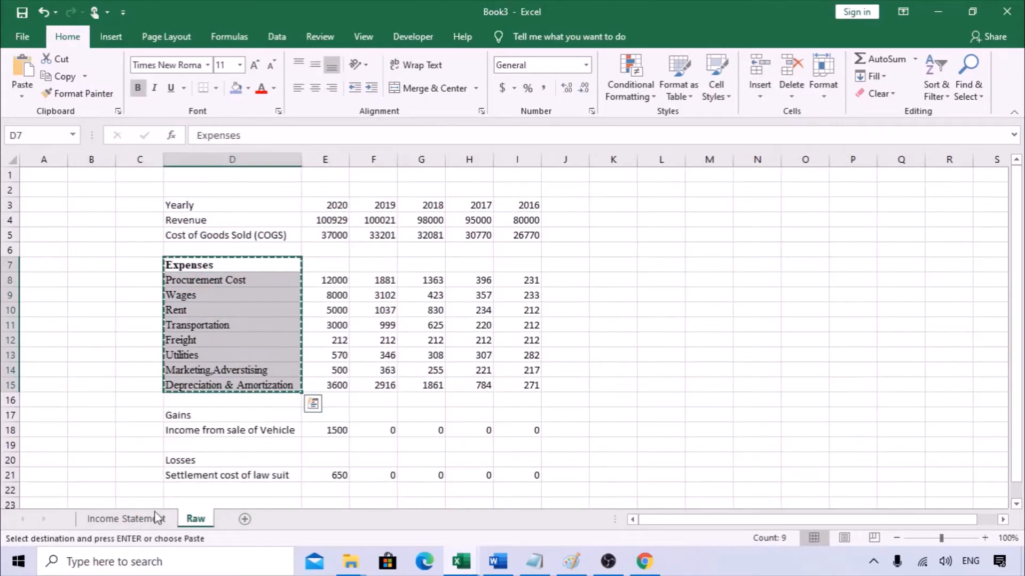
click(127, 519)
right_click(37, 283)
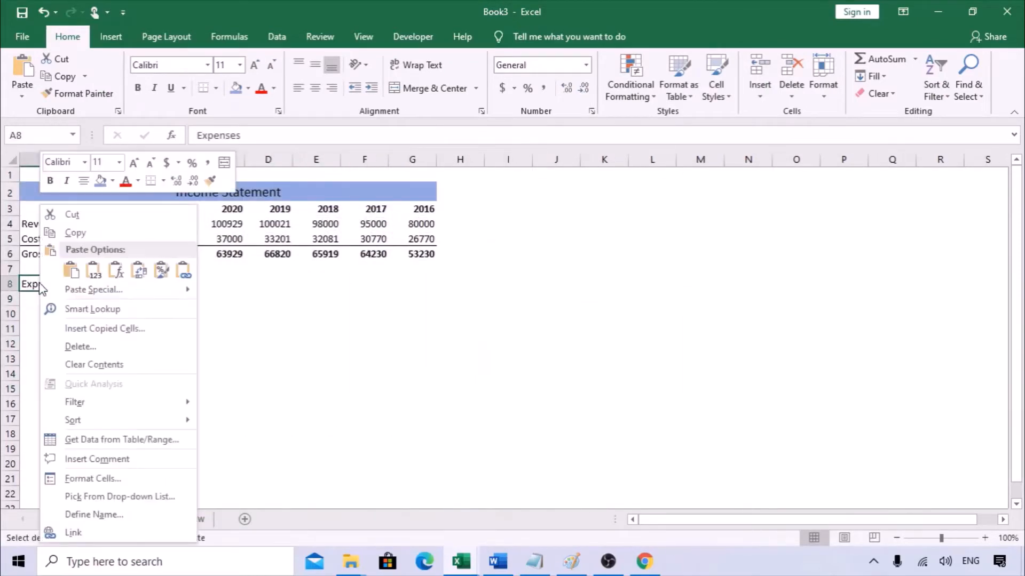
click(86, 271)
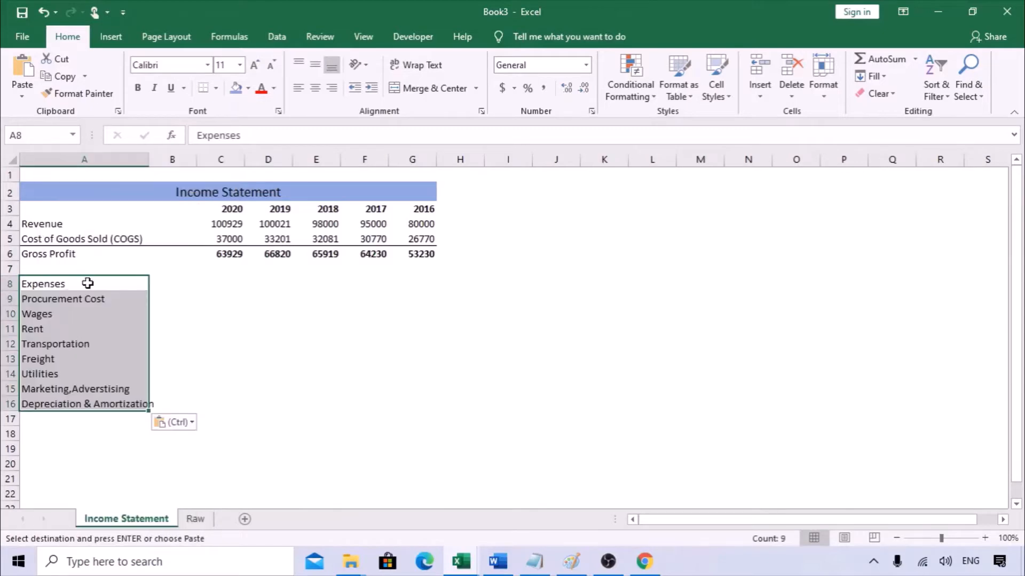
click(57, 287)
Step: Copy the 2020 to 2016 expense figures in E8:I15 of the Raw sheet and return to the Income Statement sheet
click(196, 519)
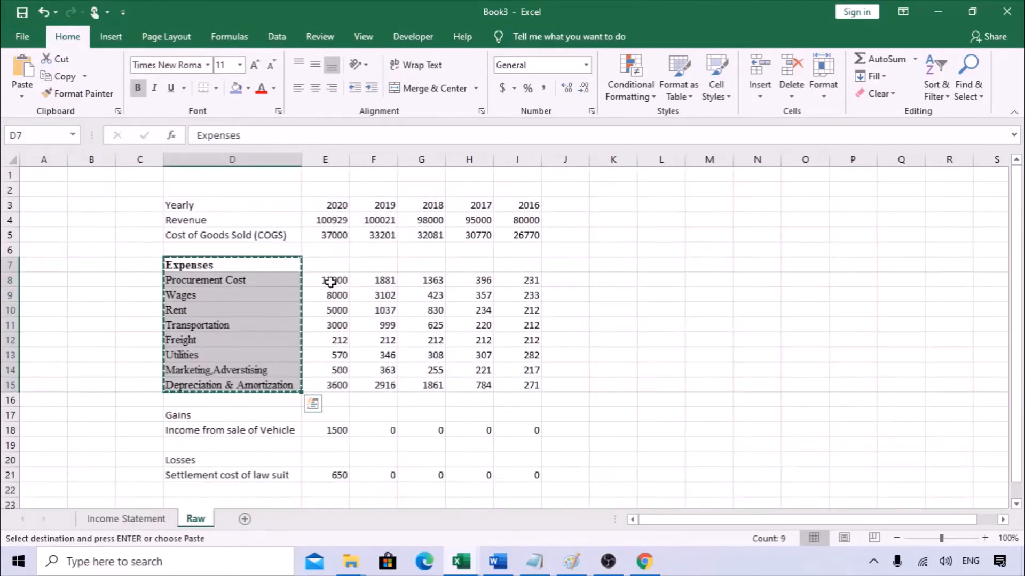
drag(330, 282, 521, 380)
key(ctrl+c)
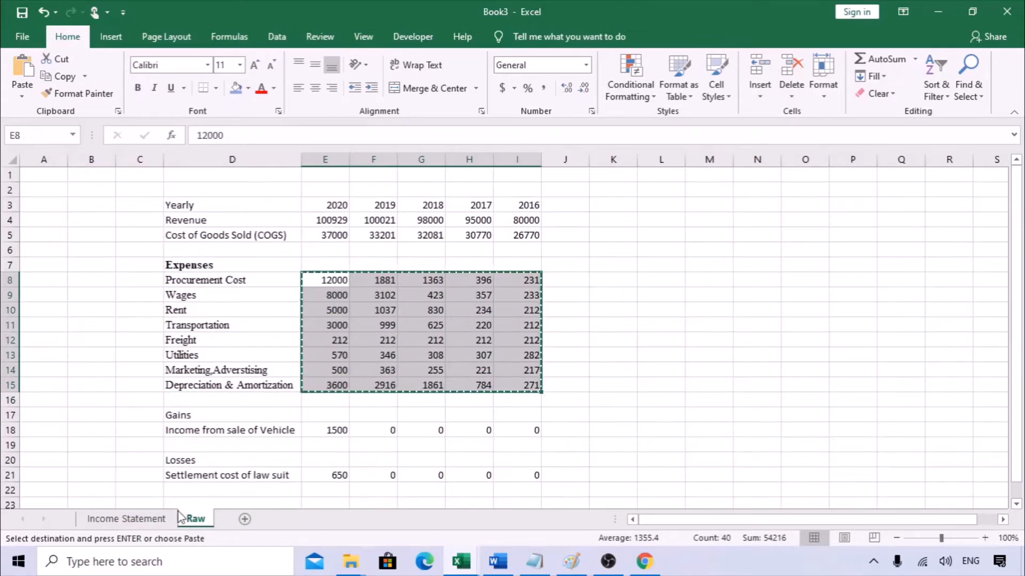
click(138, 519)
click(208, 282)
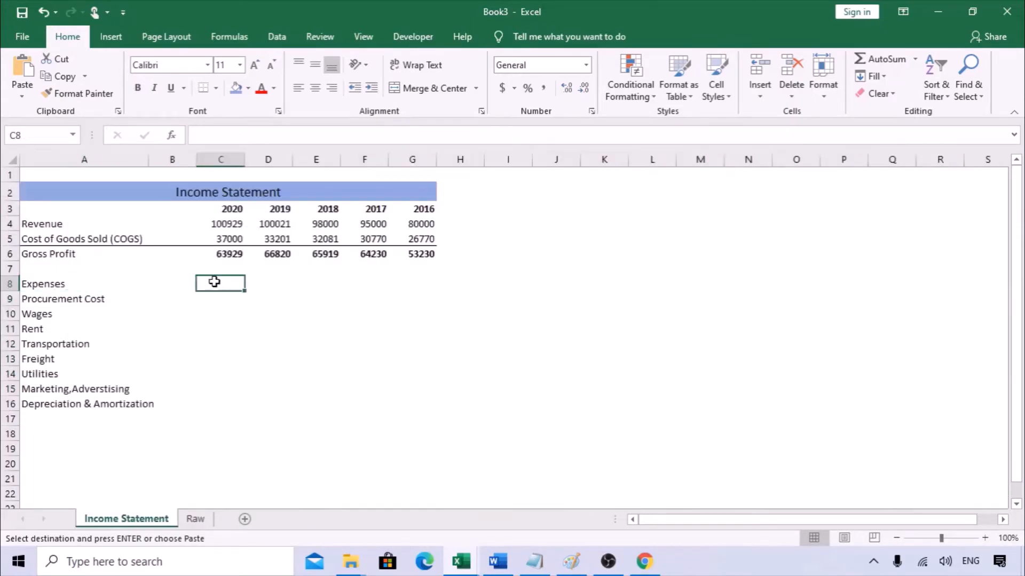
right_click(211, 281)
click(286, 270)
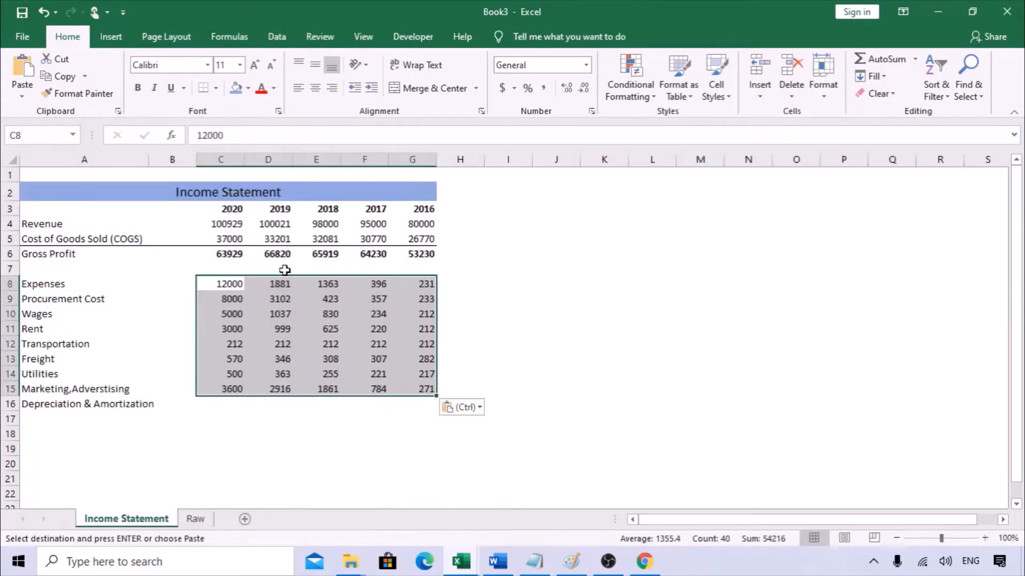
key(ctrl+z)
Step: Paste the copied expense figures as values starting at C9, in line with Procurement Cost
click(217, 298)
right_click(218, 300)
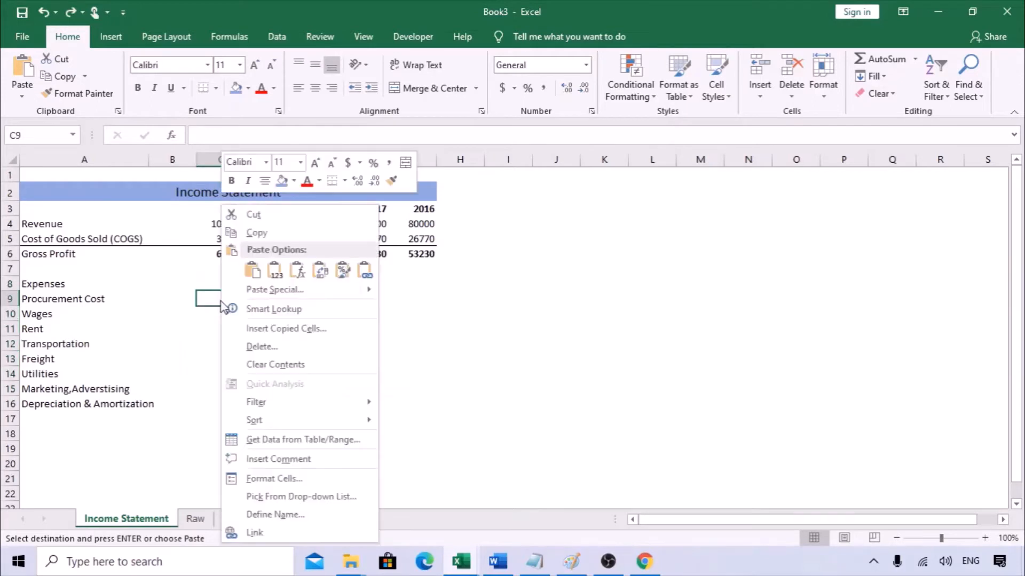
click(273, 271)
Step: Make the Expenses heading in A8 and the Revenue label in A4 bold
click(104, 288)
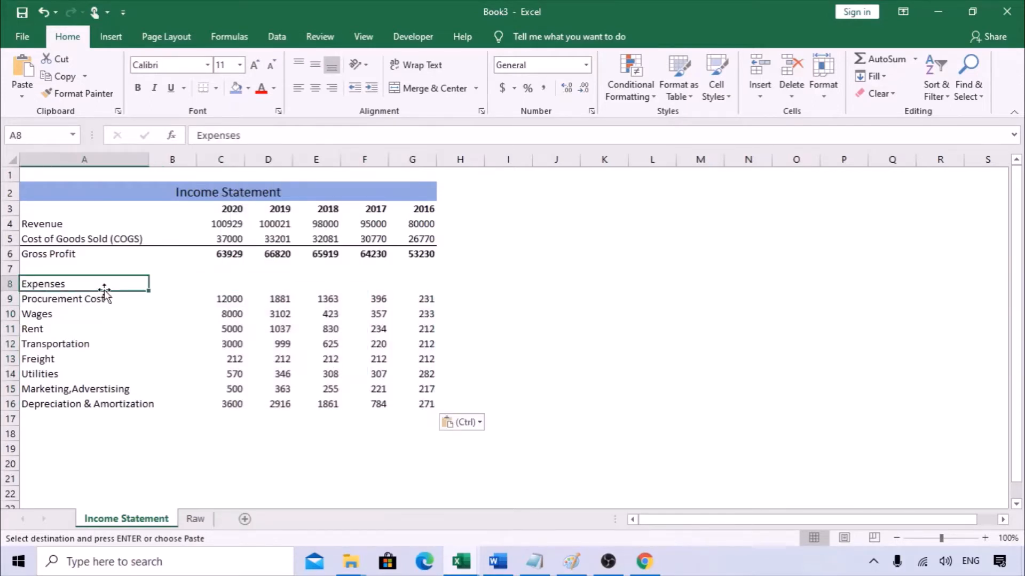
key(ctrl+b)
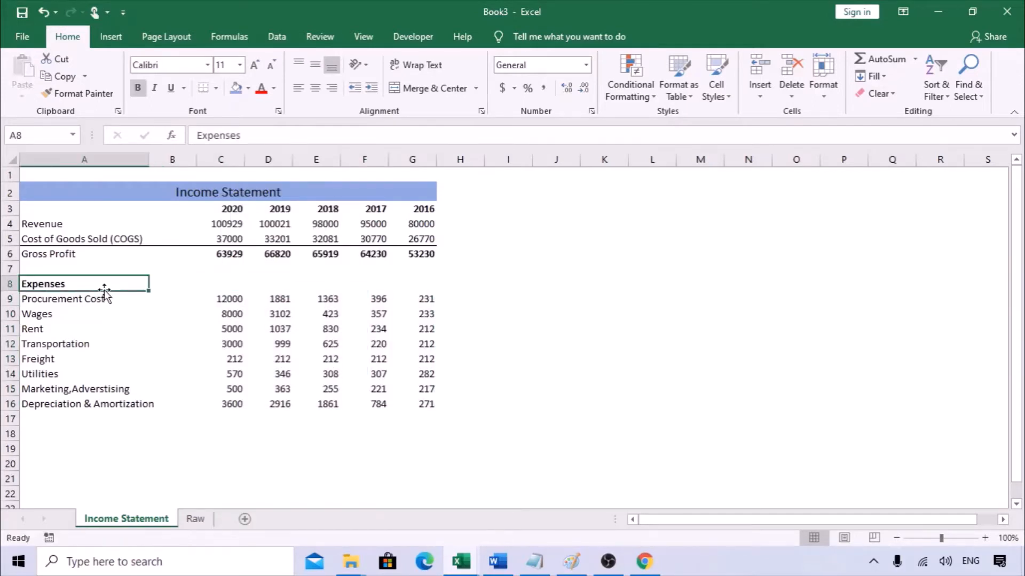
click(90, 222)
key(ctrl+b)
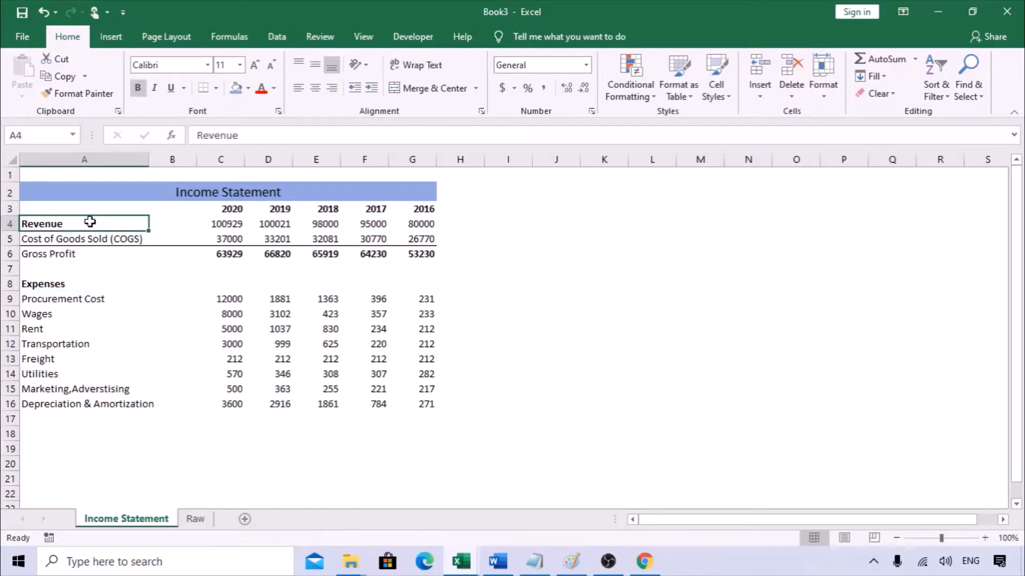
Step: Enter the label Total Expenses in A17, directly below Depreciation & Amortization
click(61, 421)
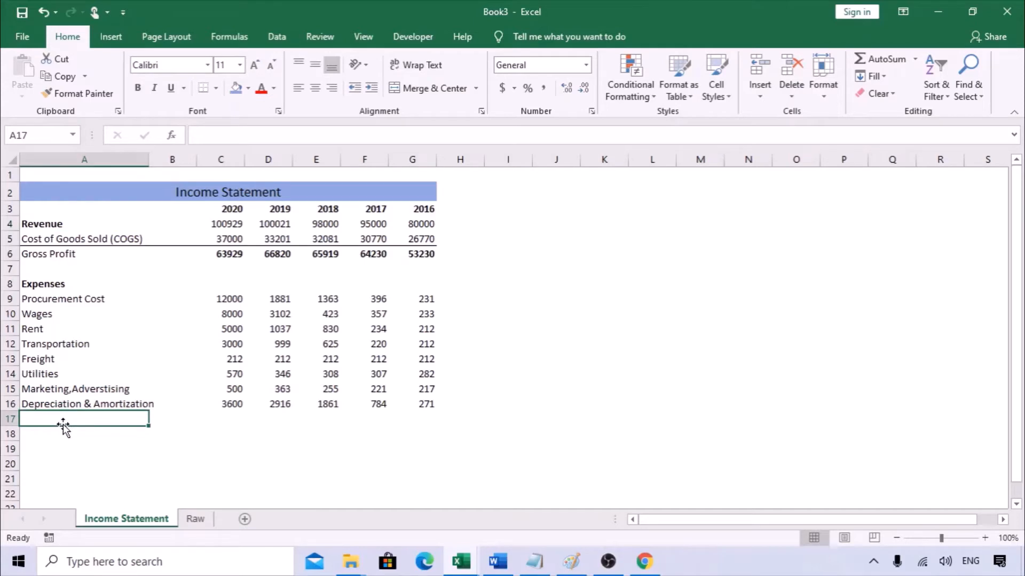
text(Total Expense)
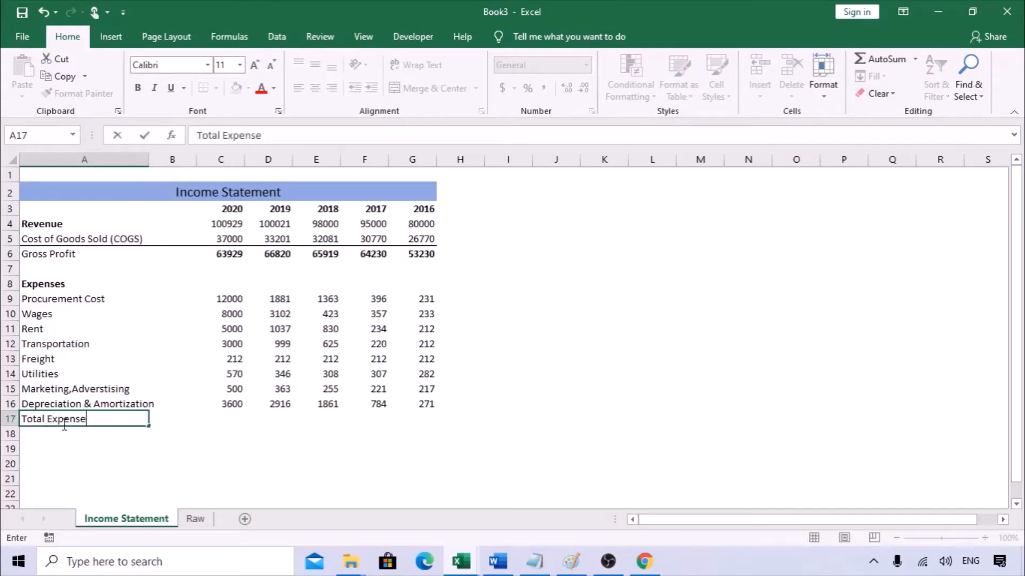
text(s)
key(Return)
click(63, 424)
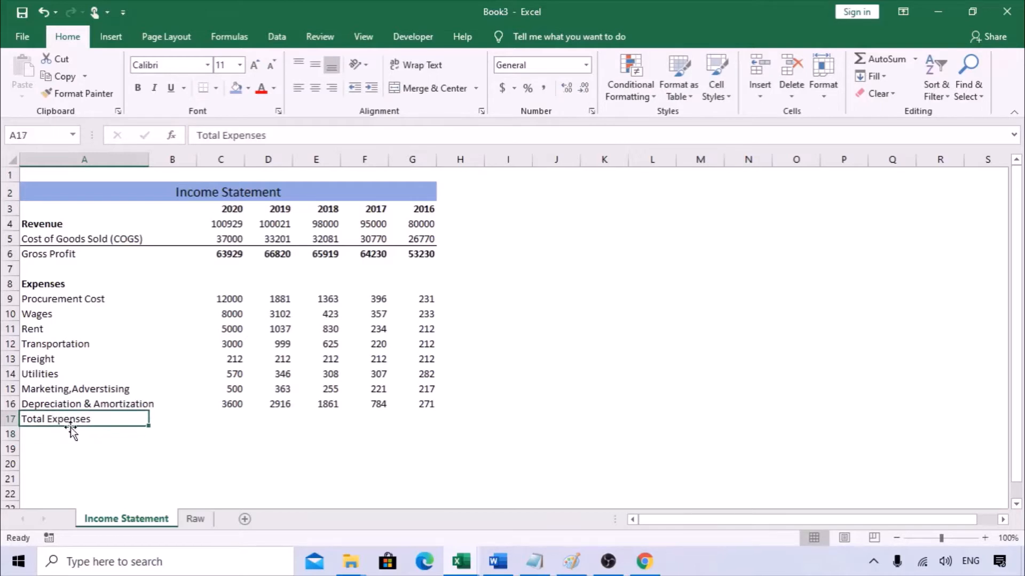
Step: Total the 2020 expenses in C17 with an AutoSum of C9:C16
click(230, 418)
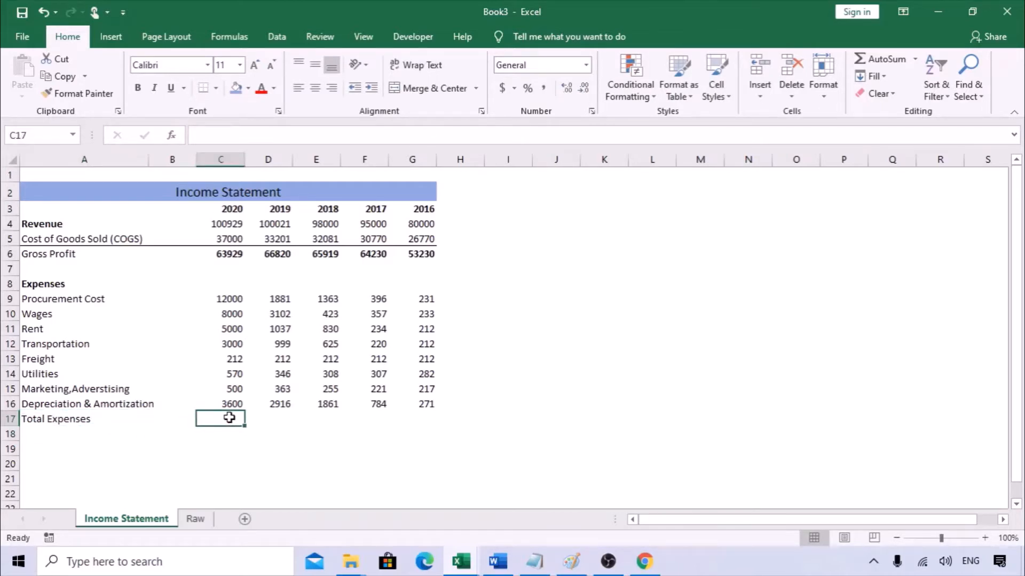
key(alt+equal)
key(Return)
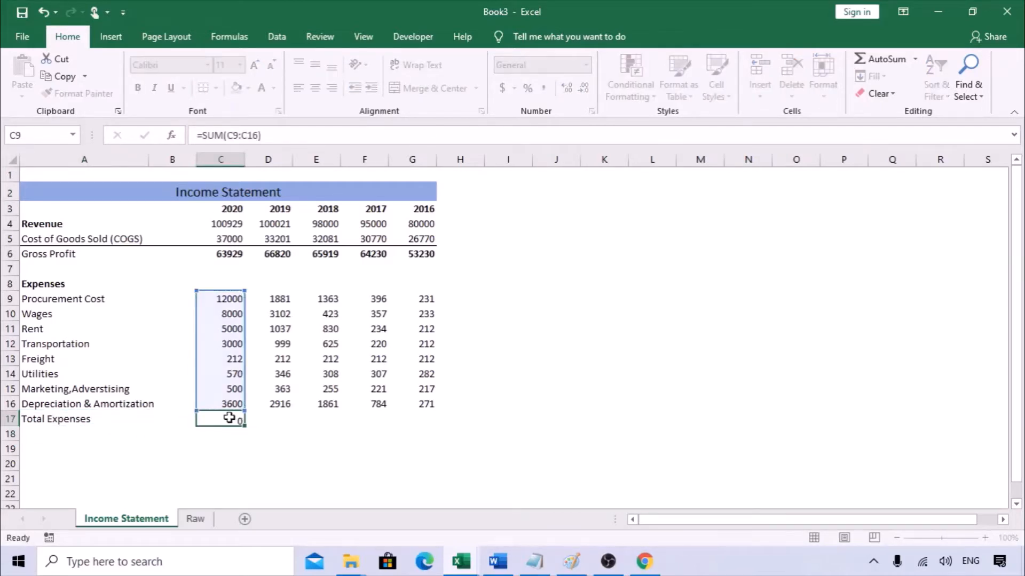
Step: Copy the total expenses formula from C17 across to G17 and check the formulas in C17 and D17
click(229, 418)
key(ctrl+c)
key(shift+Right)
key(shift+Right)
key(shift+Right)
key(shift+Right)
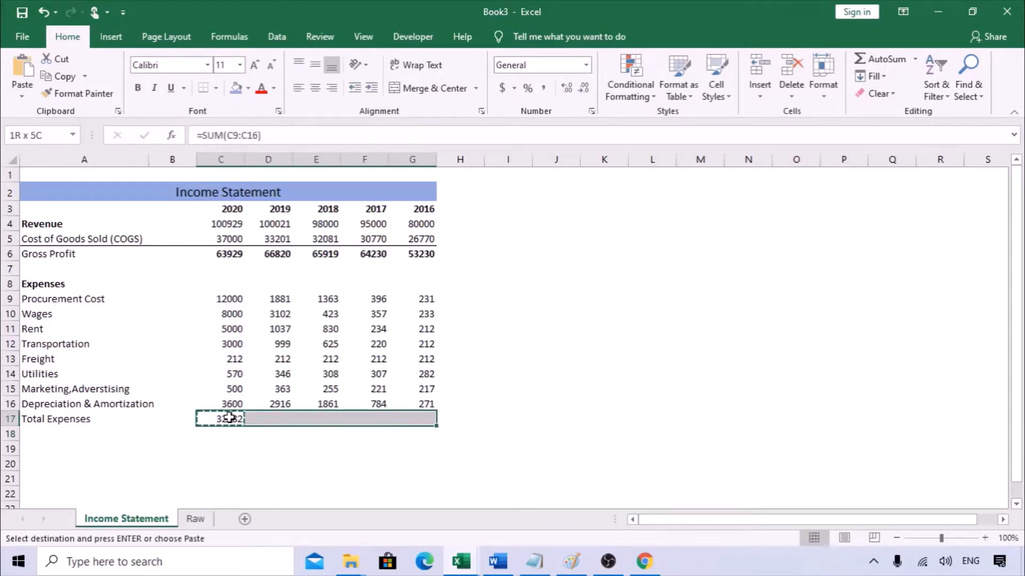
key(Return)
double_click(229, 418)
key(Escape)
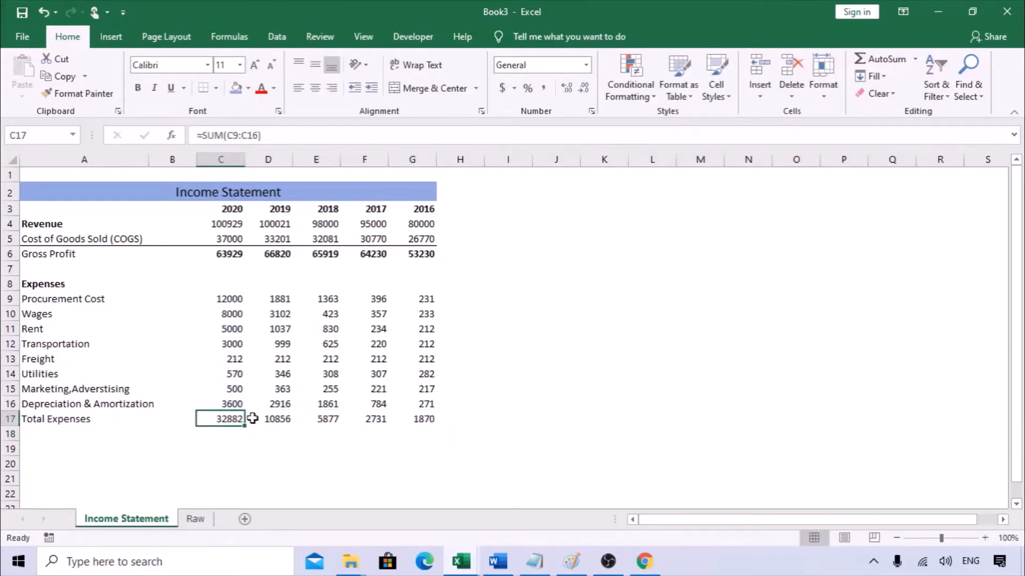
double_click(259, 419)
key(Escape)
Step: Add a thin top border to the Total Expenses row across A17:G17
drag(75, 419, 422, 421)
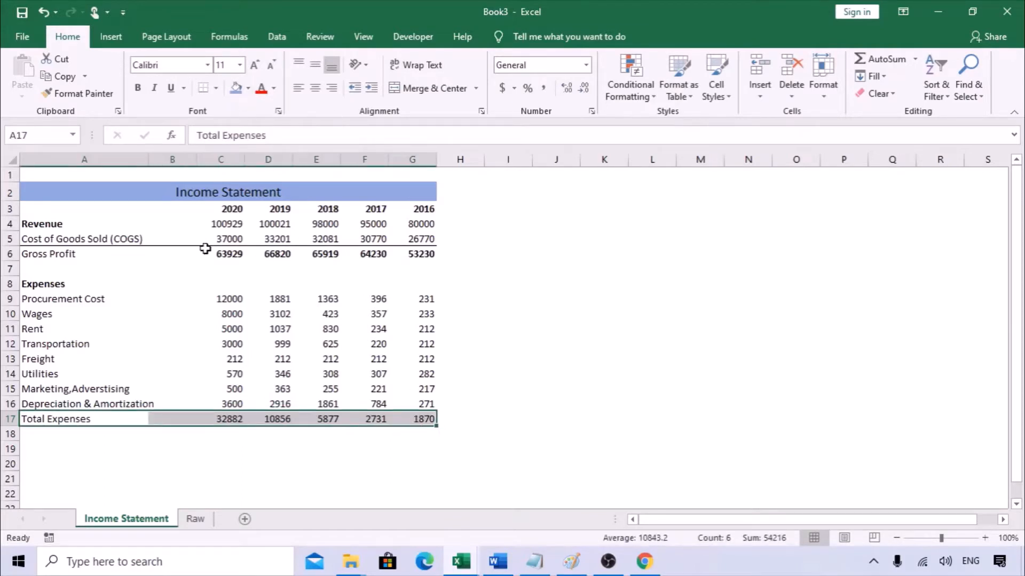
right_click(245, 423)
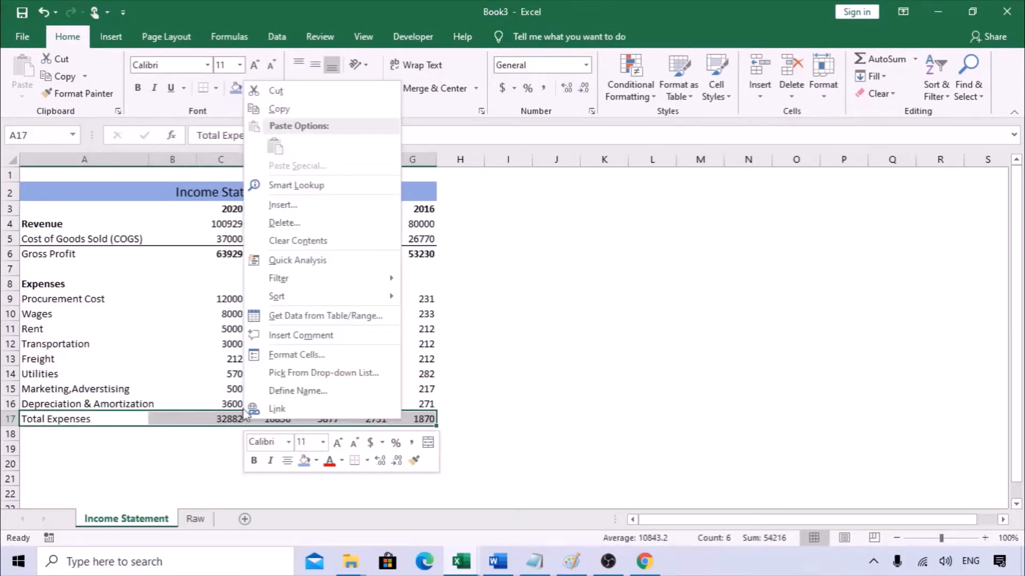
click(291, 355)
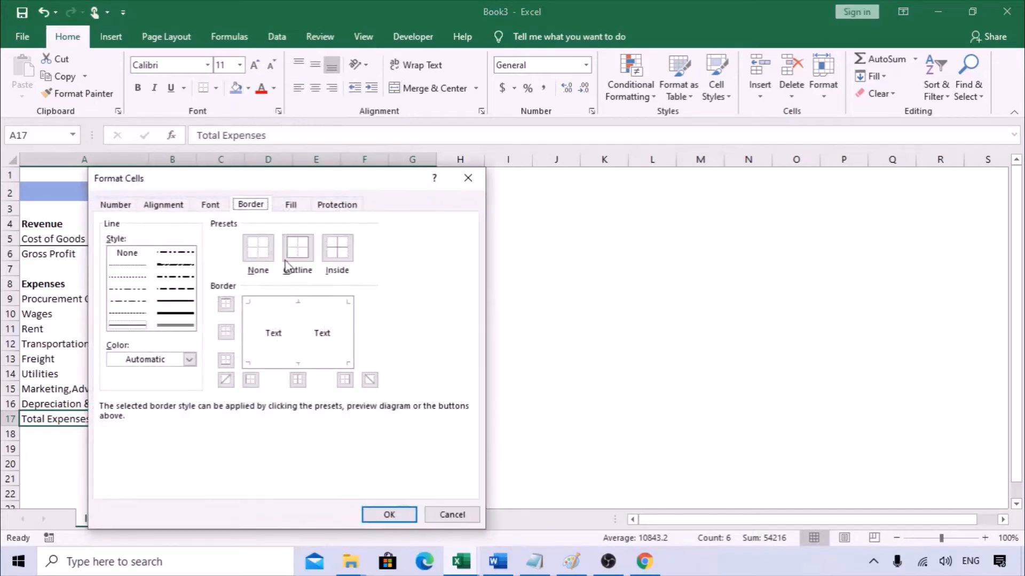
click(266, 311)
click(273, 304)
click(304, 303)
click(375, 508)
click(556, 419)
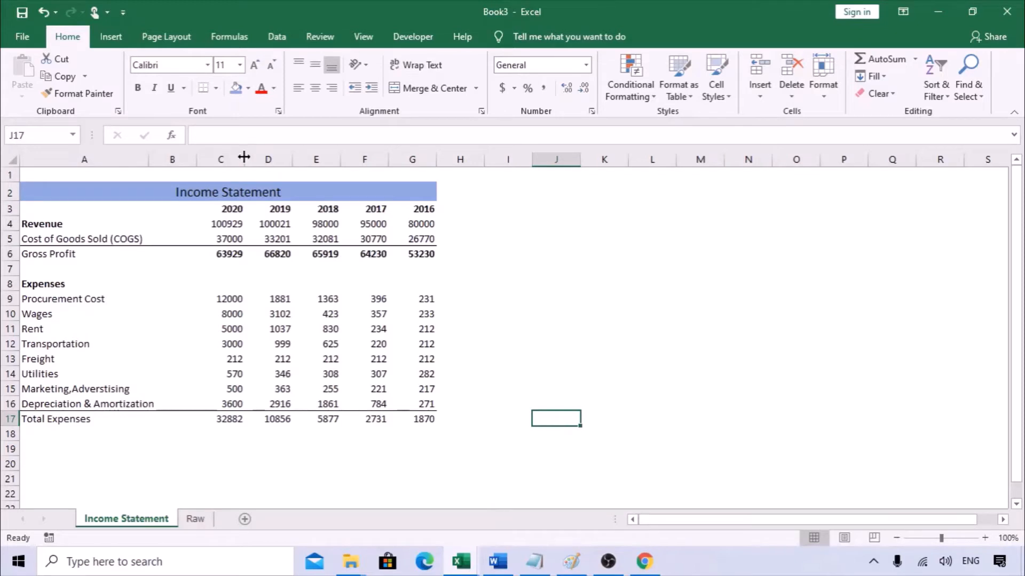
Step: Widen the year columns C to G
drag(244, 157, 501, 160)
click(525, 239)
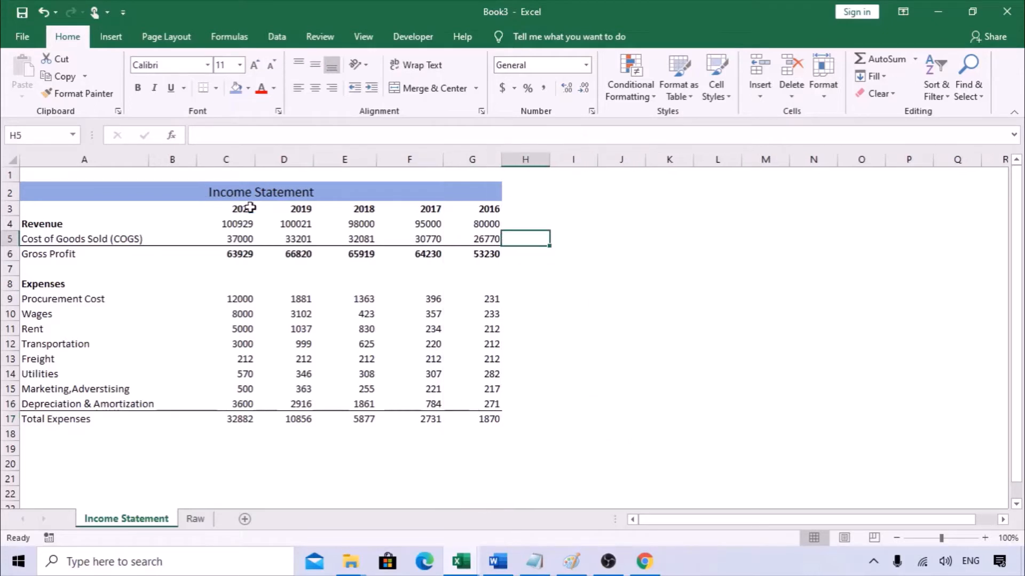
Step: Check the total expenses formulas in C17 and D17, and make the figures in C17:G17 bold
click(235, 418)
double_click(235, 418)
key(Escape)
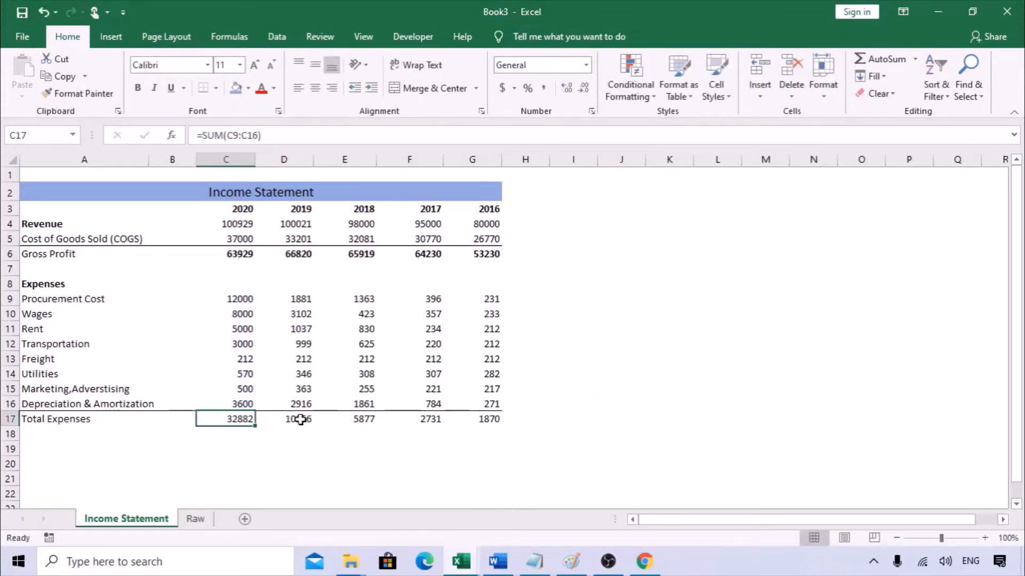
double_click(300, 419)
key(Escape)
drag(235, 419, 497, 421)
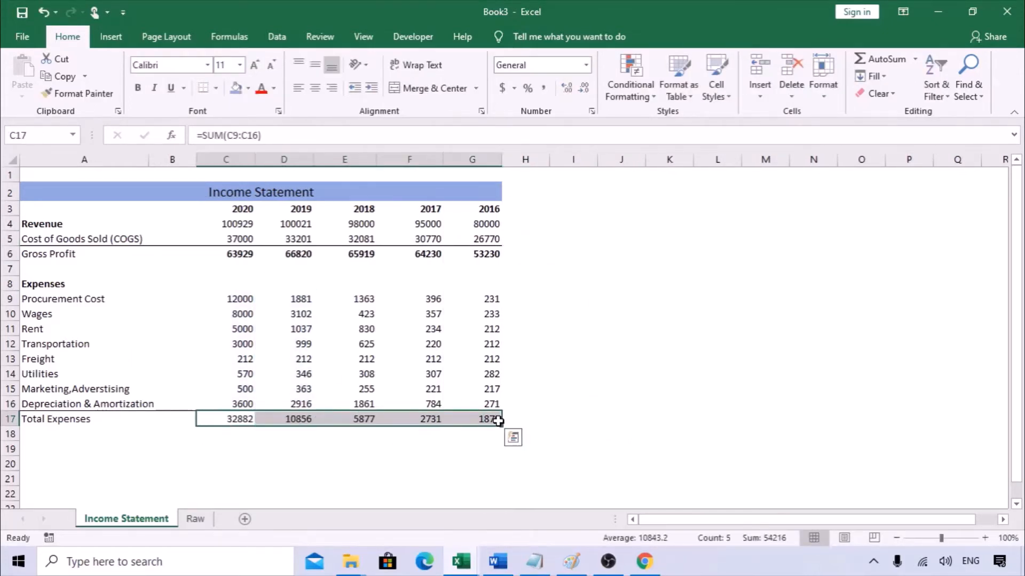
key(ctrl+b)
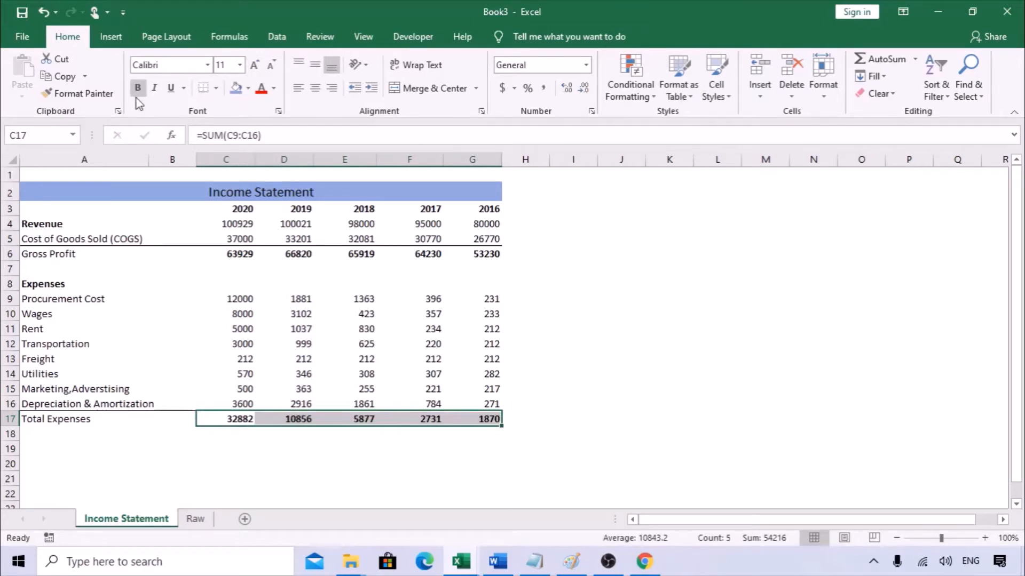
click(264, 446)
Step: Copy the Gains and Losses block D17:I21 from the Raw sheet and paste it at A20 of Income Statement
click(43, 448)
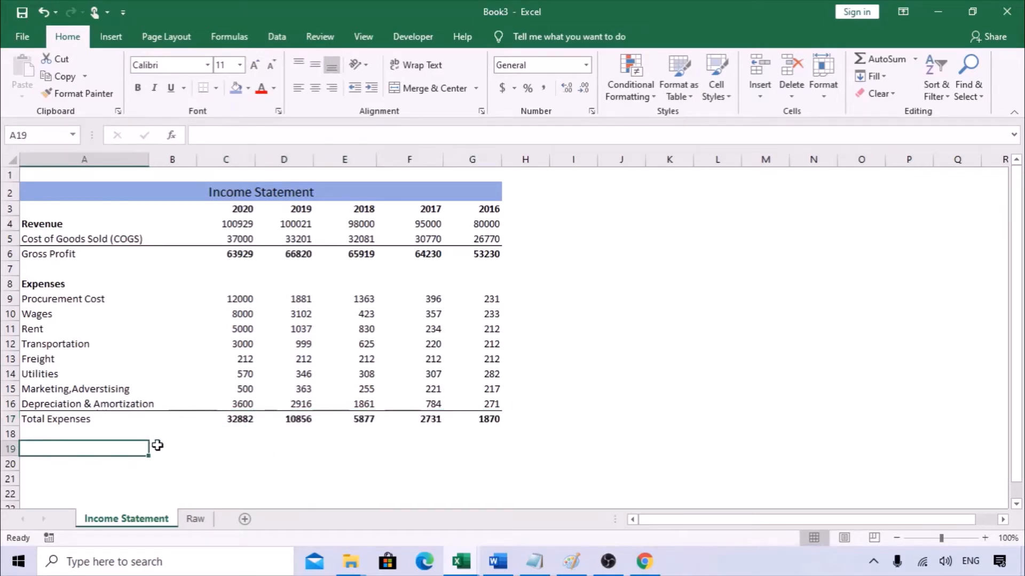
scroll(243, 437, down, 1)
click(196, 518)
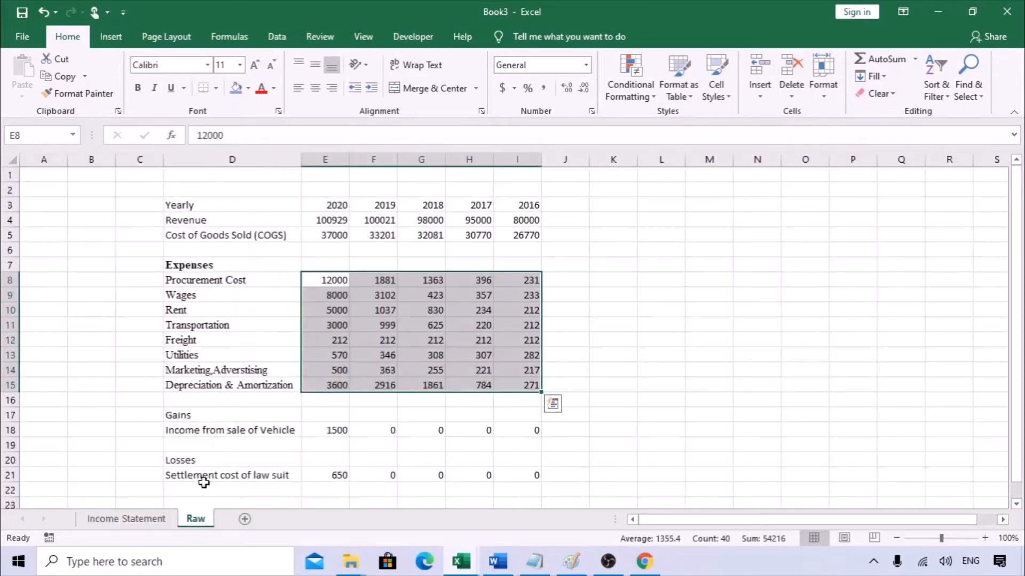
drag(208, 417, 207, 430)
drag(376, 432, 535, 474)
key(ctrl+c)
click(128, 518)
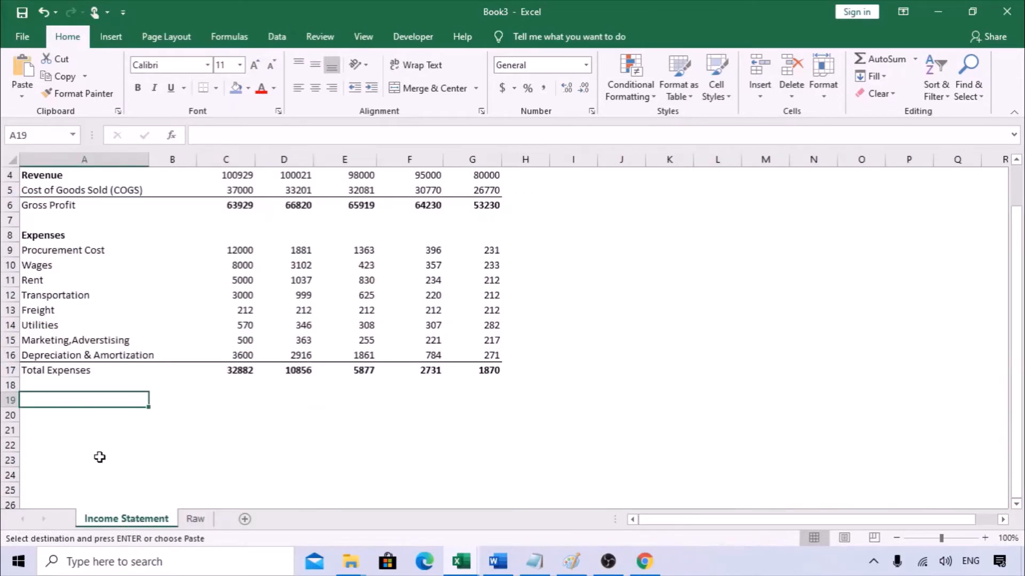
click(47, 423)
key(ctrl+v)
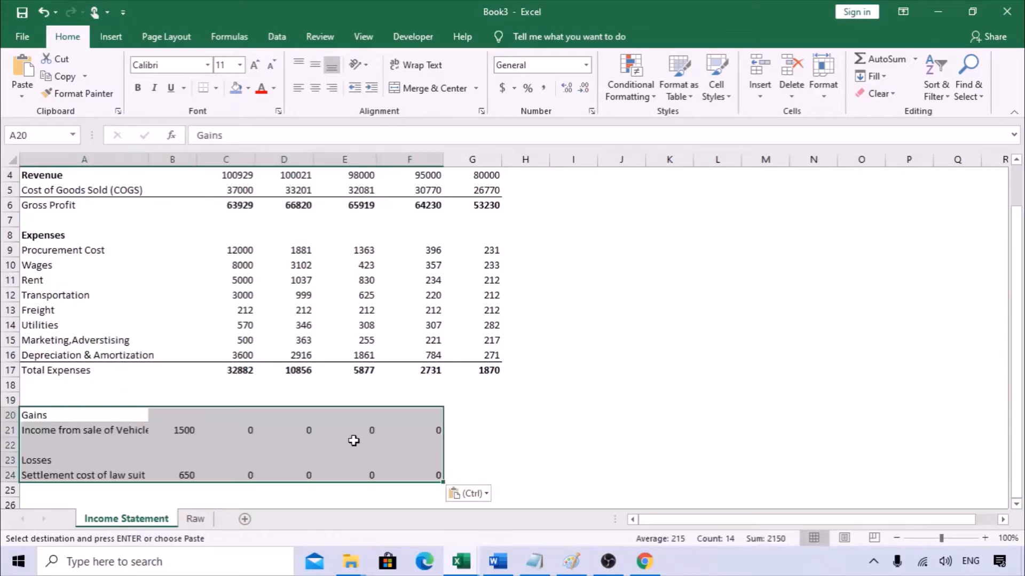
Step: Move the gains and losses figures from B21:F24 to C21:G24 so they line up with the year columns
drag(193, 431, 434, 476)
key(ctrl+c)
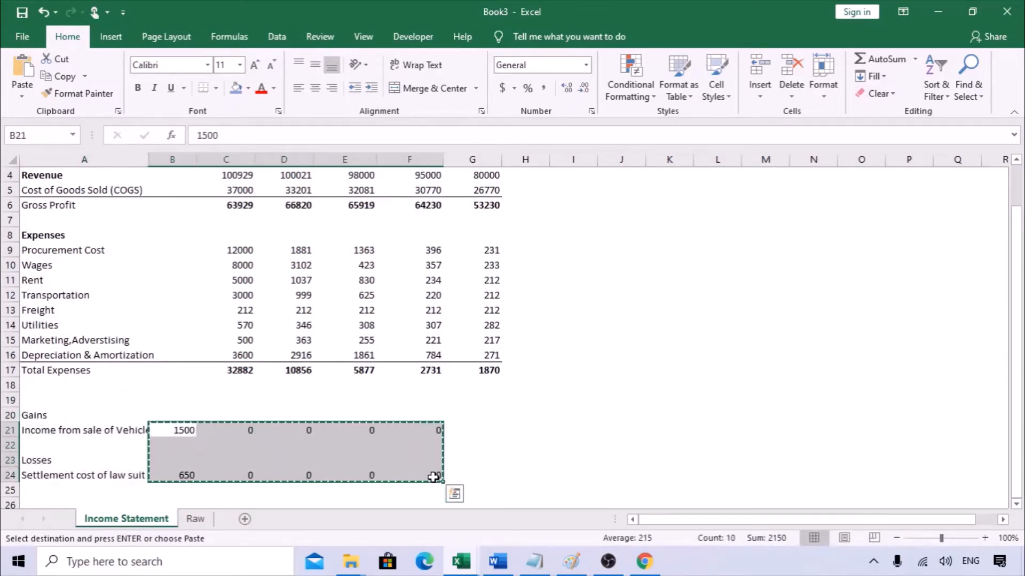
key(Right)
key(ctrl+v)
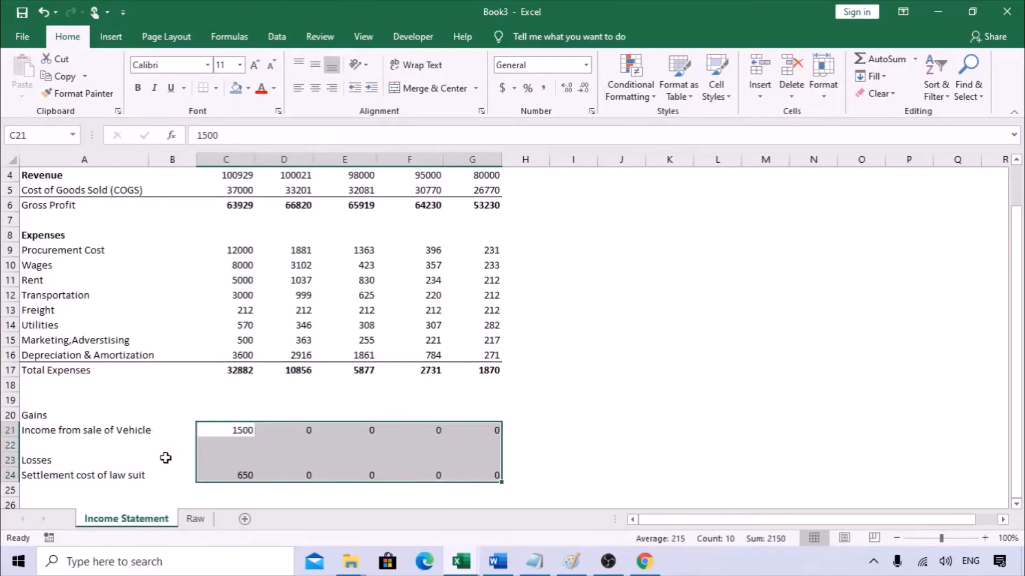
Step: Make the Gains heading in A20 and the Losses heading in A23 bold
scroll(130, 458, down, 1)
click(54, 372)
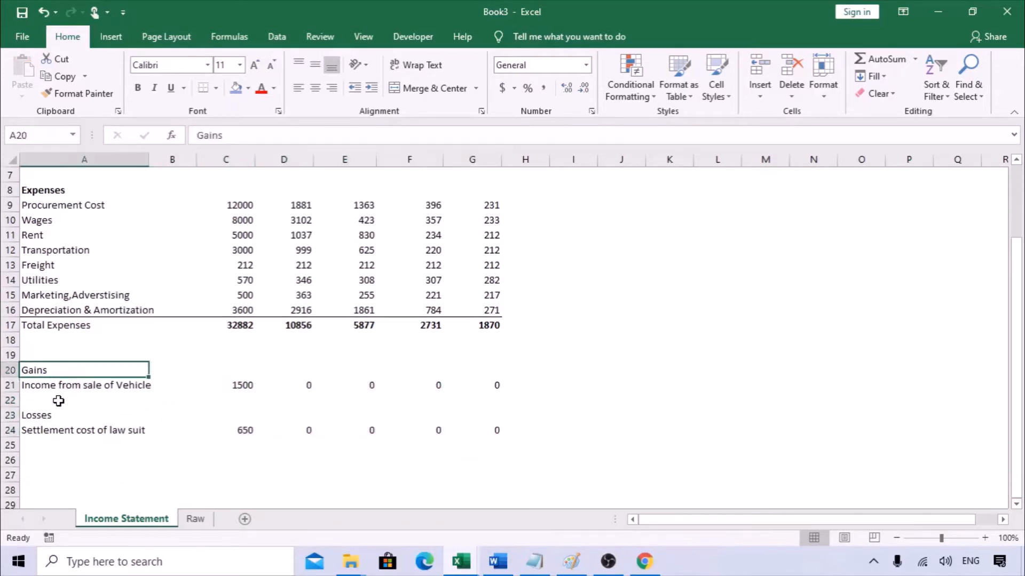
key(ctrl+b)
click(27, 415)
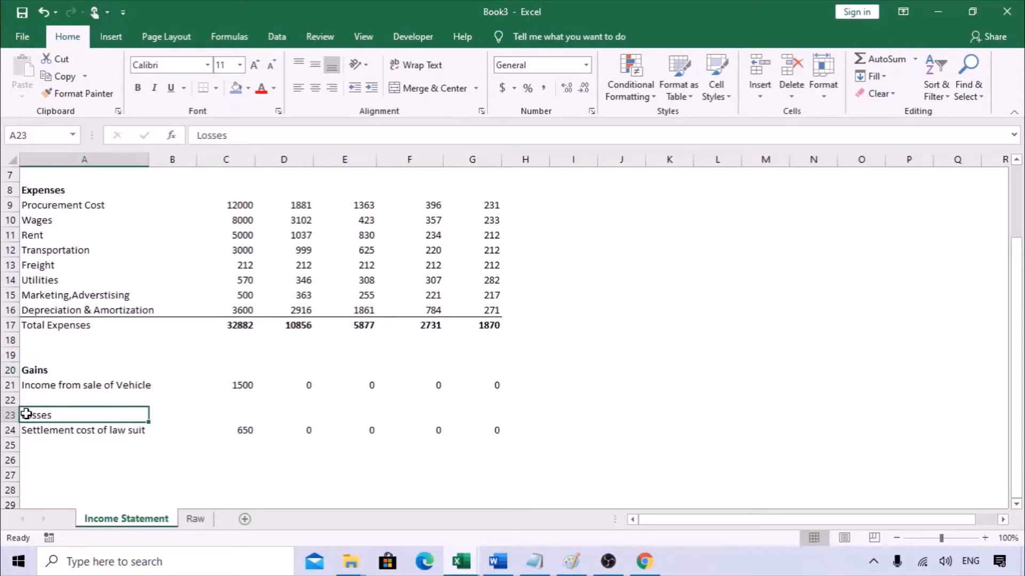
key(ctrl+b)
click(60, 446)
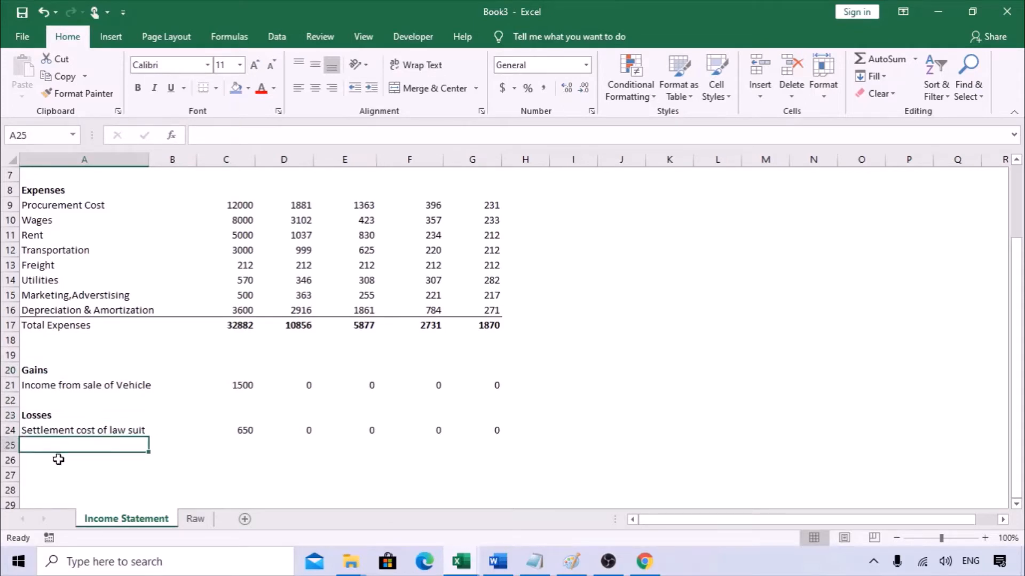
Step: Review the income statement from Revenue down to the Total Expenses, Gains and Losses rows
click(59, 460)
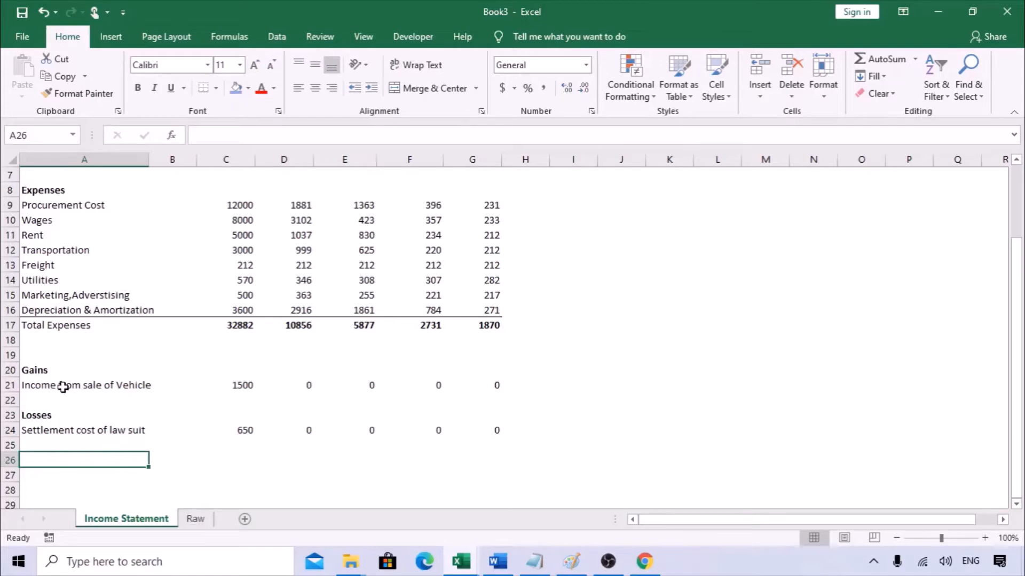
click(62, 327)
scroll(64, 327, up, 2)
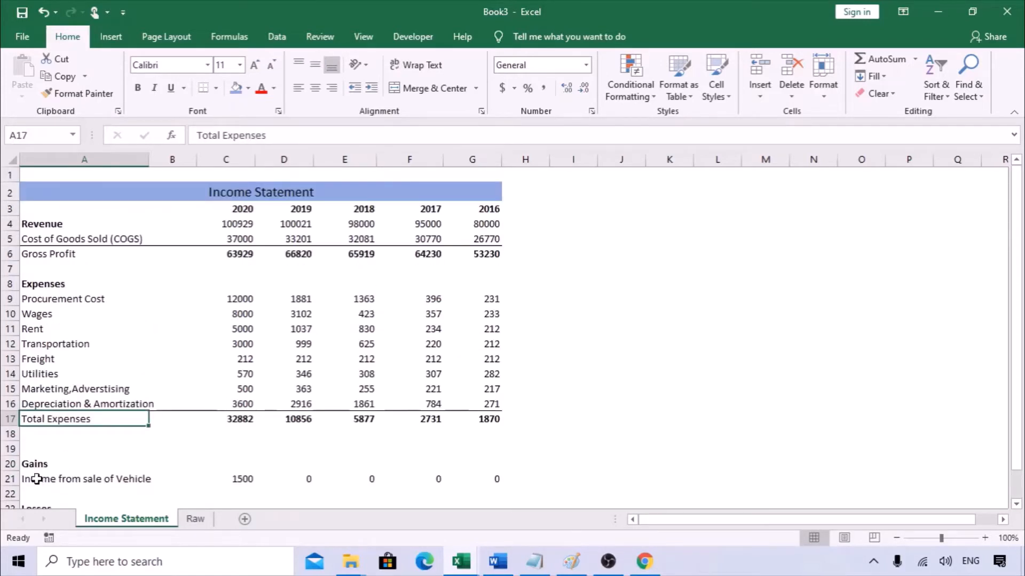
click(32, 466)
scroll(64, 451, down, 2)
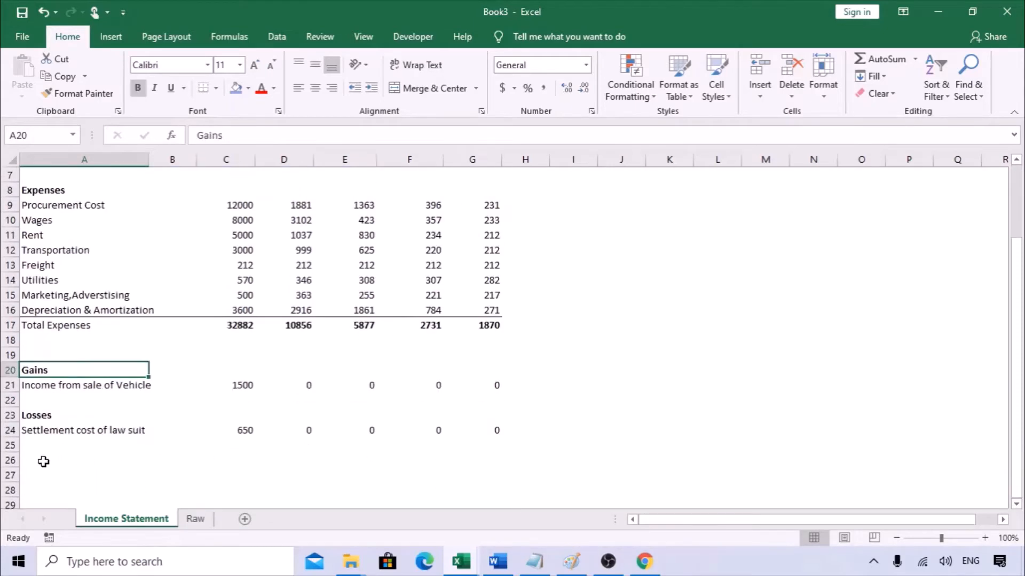
click(43, 433)
click(224, 431)
scroll(235, 304, up, 2)
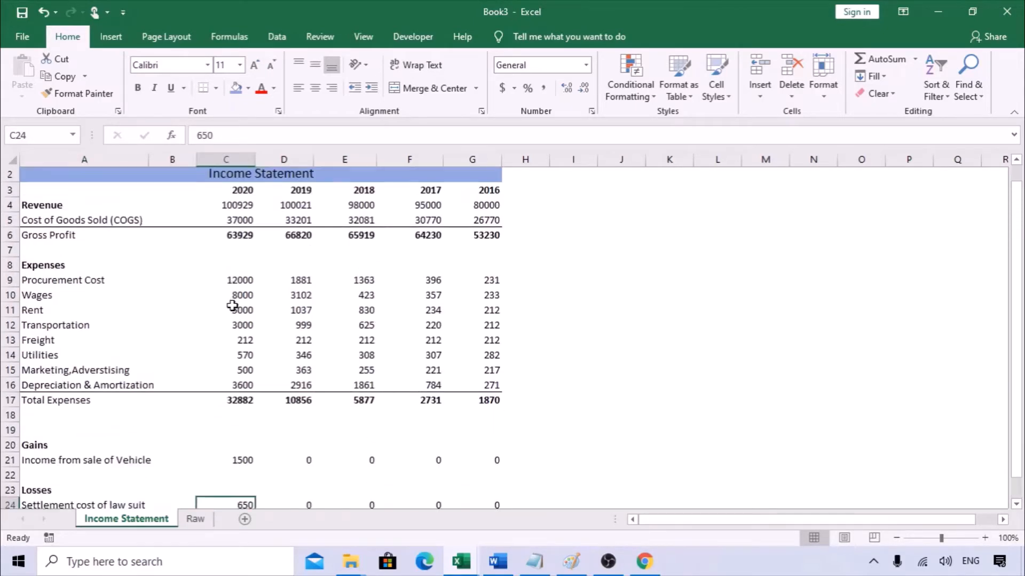
scroll(251, 304, down, 1)
scroll(240, 298, up, 1)
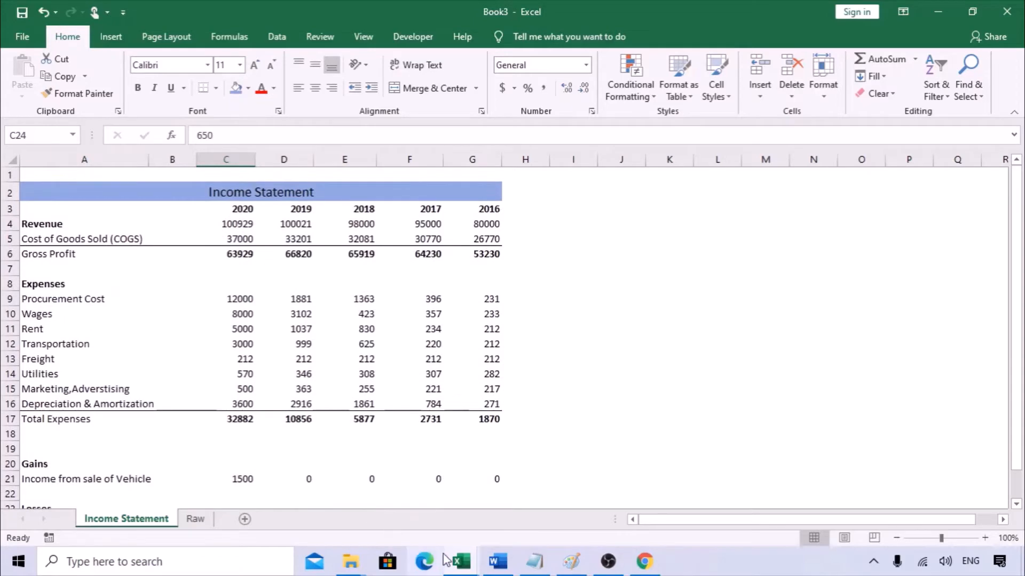
Step: Switch to the Income Statement workbook and copy the Earning Before Tax label in A25 of its Income Statement sheet
click(458, 560)
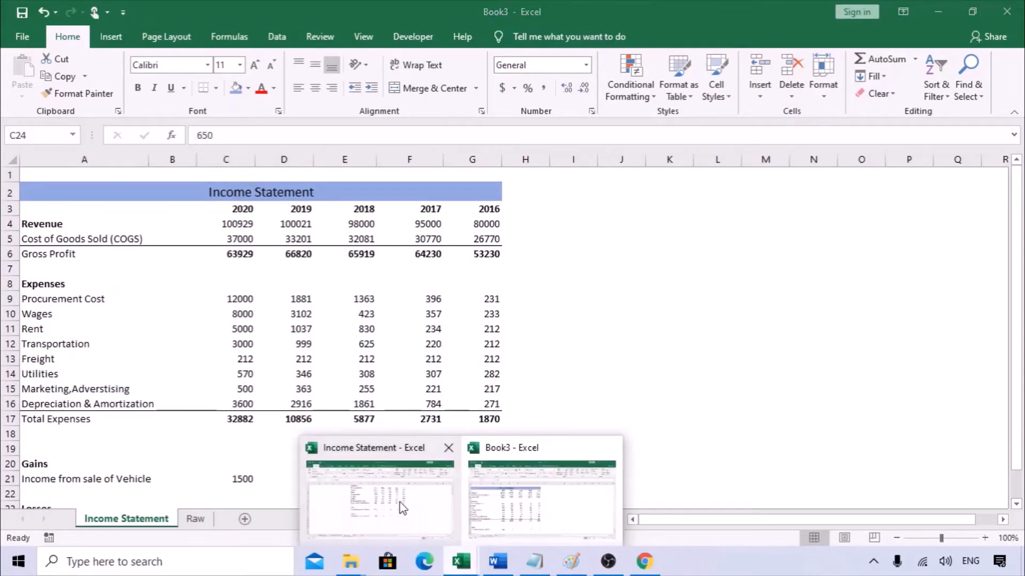
click(403, 508)
click(246, 520)
scroll(260, 452, down, 2)
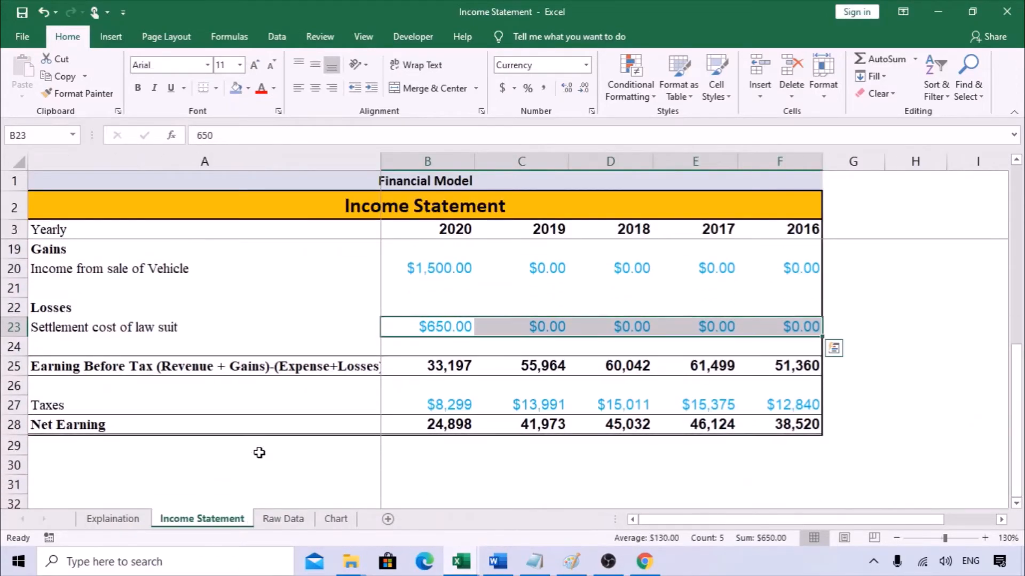
click(114, 358)
key(ctrl+c)
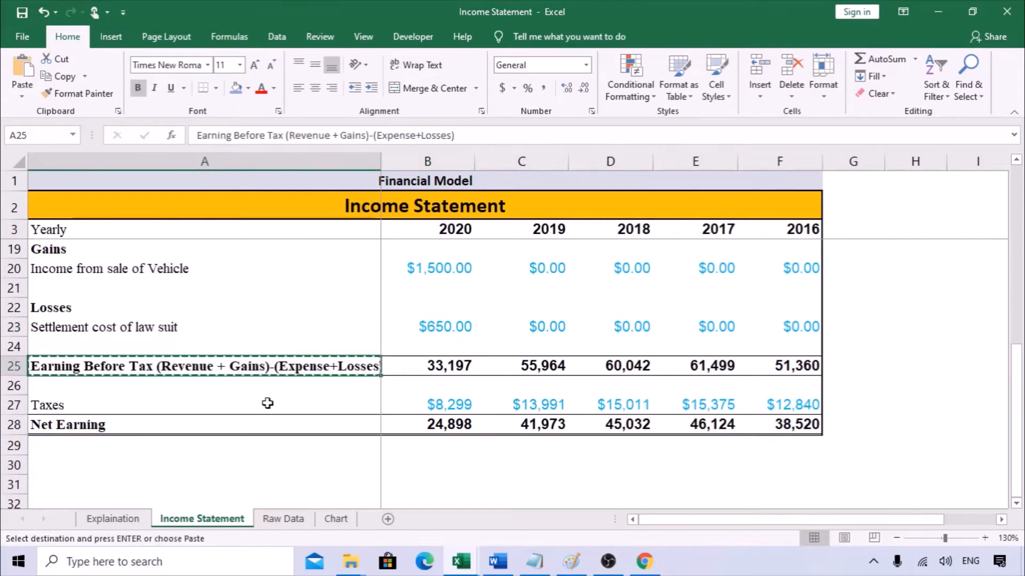
Step: Return to Book3, paste the Earning Before Tax label at A26 and fit column A to its width
key(ctrl+Tab)
scroll(50, 498, down, 2)
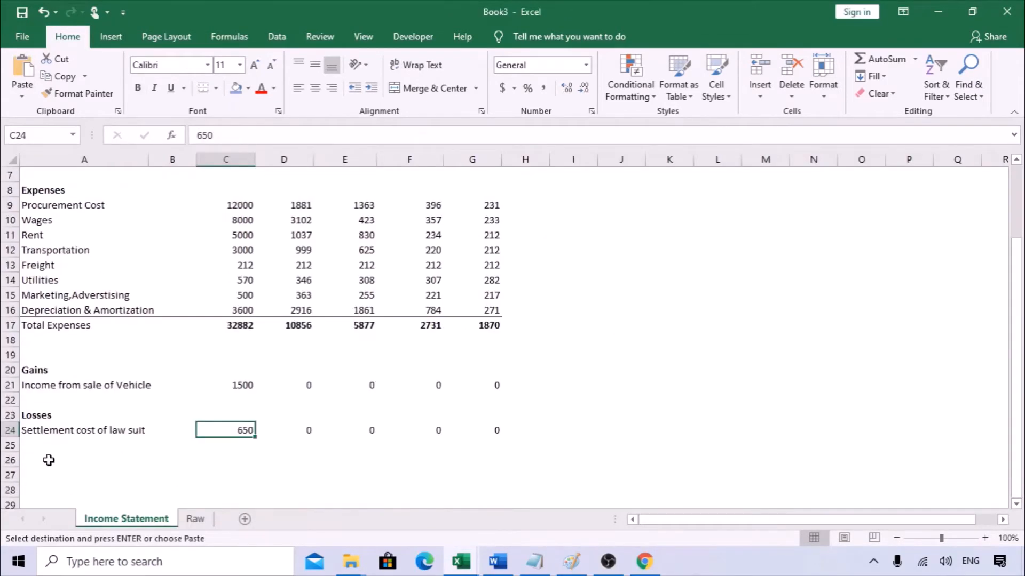
click(36, 457)
key(ctrl+v)
click(75, 474)
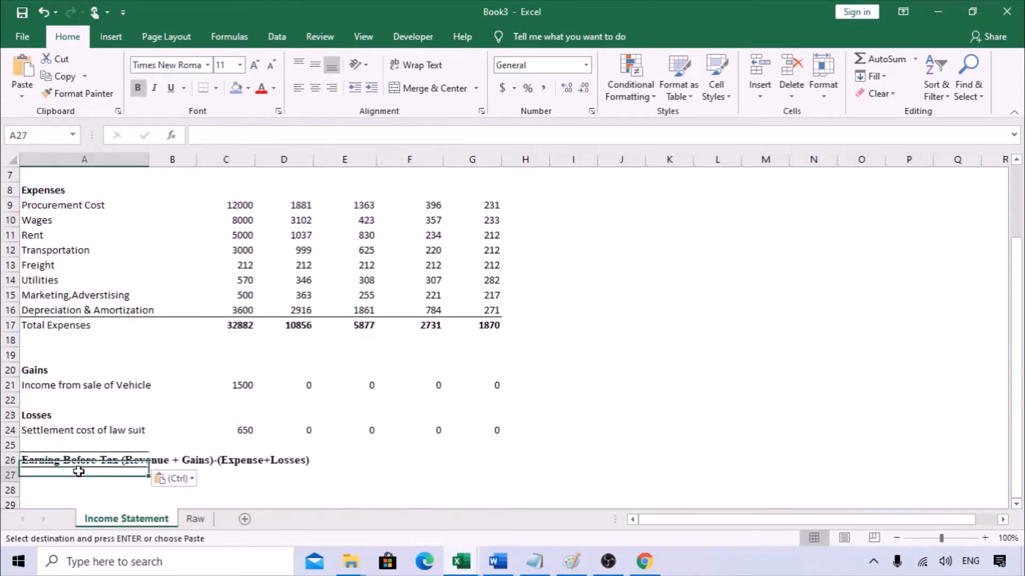
click(122, 462)
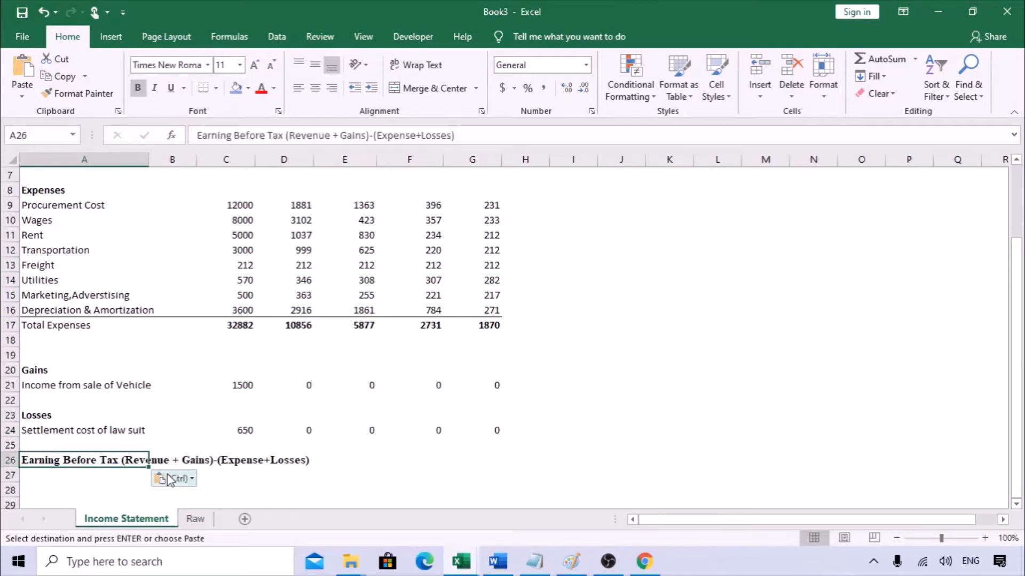
click(88, 488)
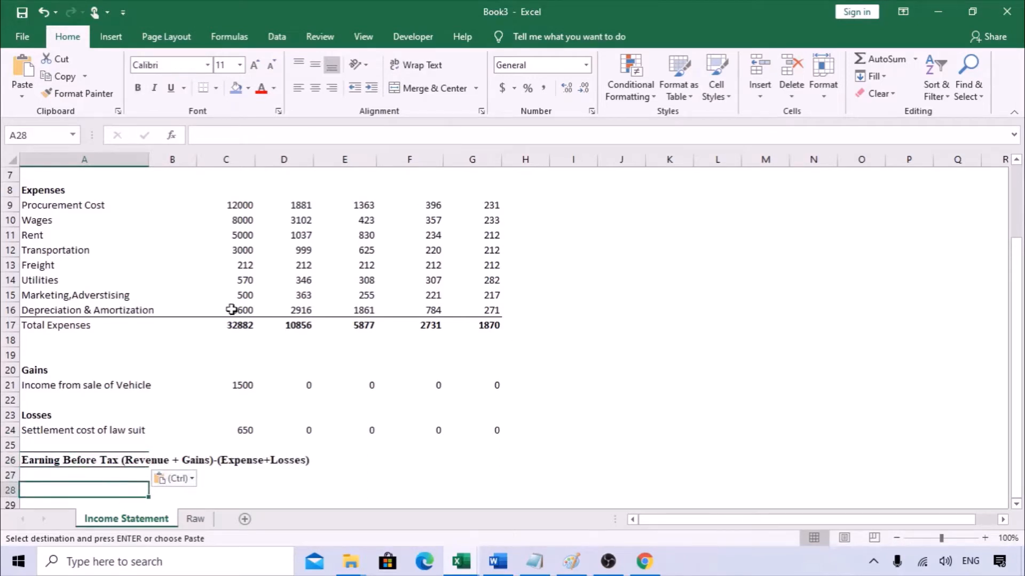
double_click(149, 159)
drag(293, 459, 658, 455)
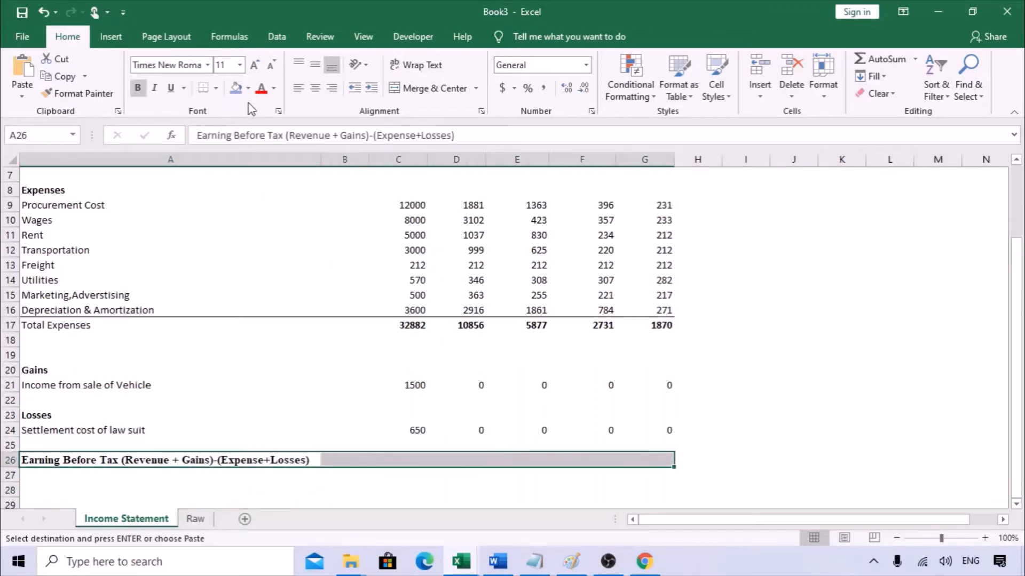
click(216, 88)
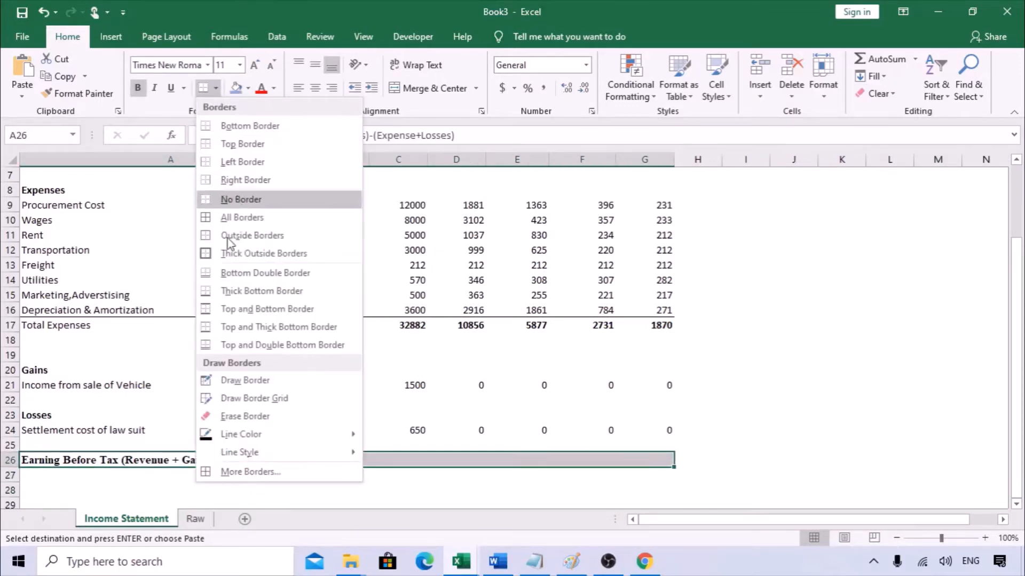
click(251, 235)
click(94, 490)
Step: Copy the formatting of A26 across A26:G26 with Format Painter so the top and bottom borders span the row
click(97, 462)
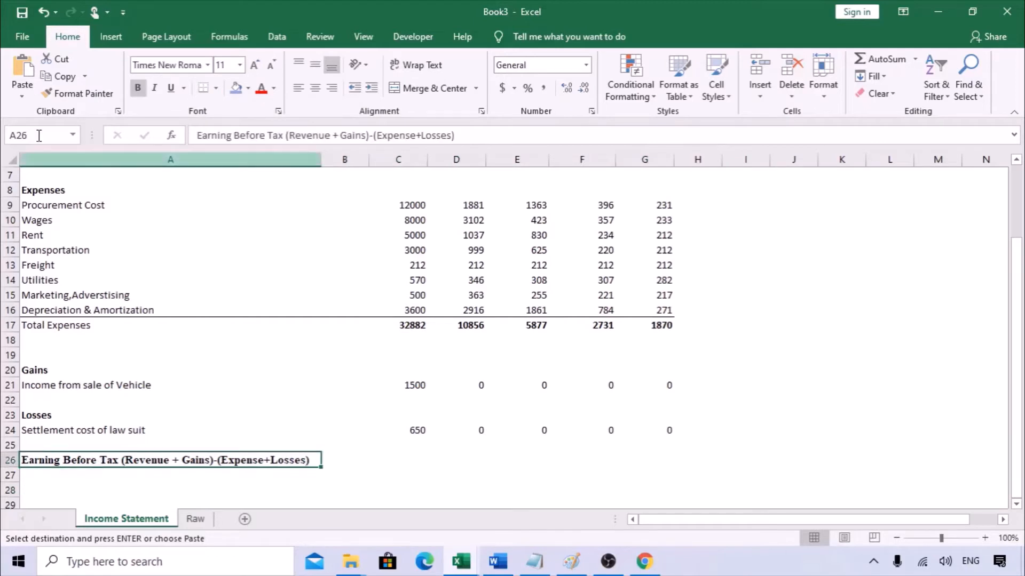
click(59, 94)
click(109, 460)
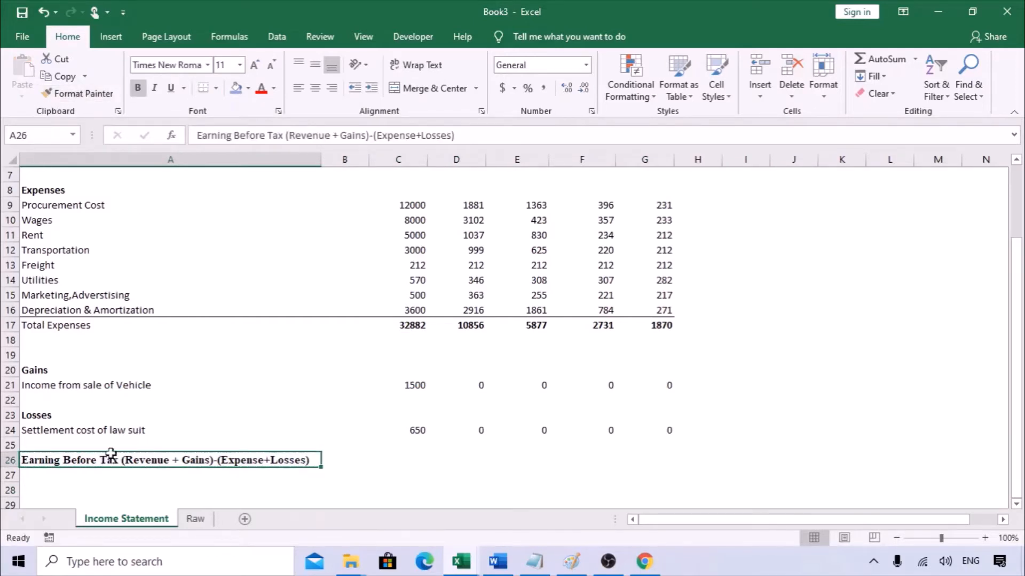
click(140, 488)
click(131, 460)
click(78, 94)
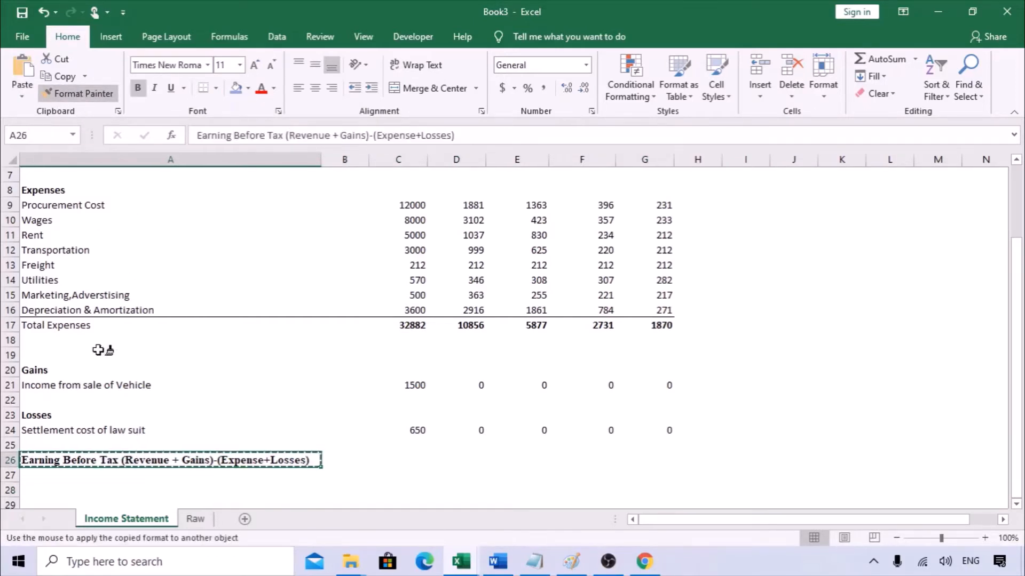
mouse_move(103, 460)
mouse_down()
mouse_move(702, 460)
mouse_move(665, 462)
mouse_up()
click(748, 429)
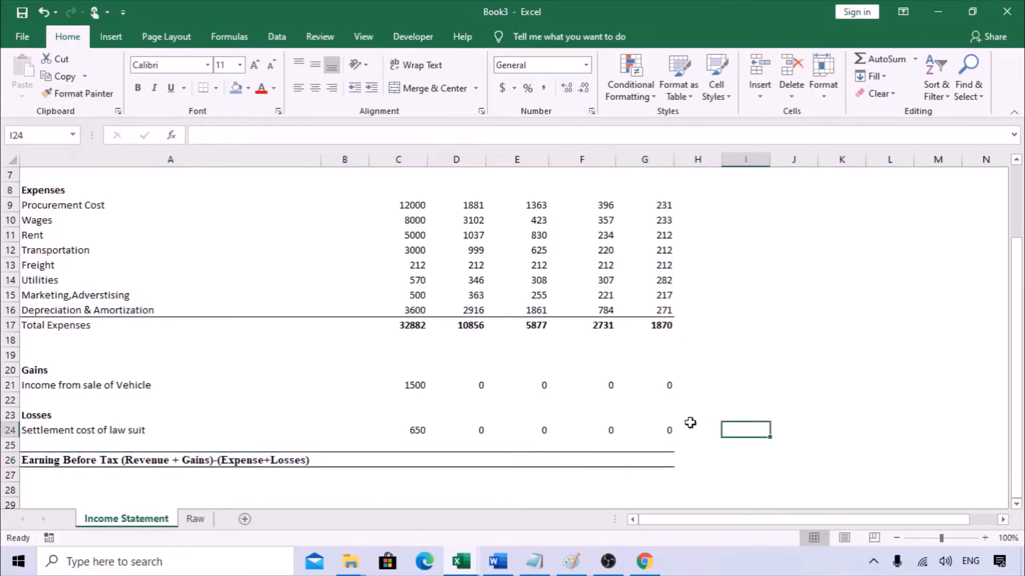
Step: Examine the 2020 figures behind earning before tax: gross profit C6 with gains C21, and total expenses C17 with losses C24
click(287, 459)
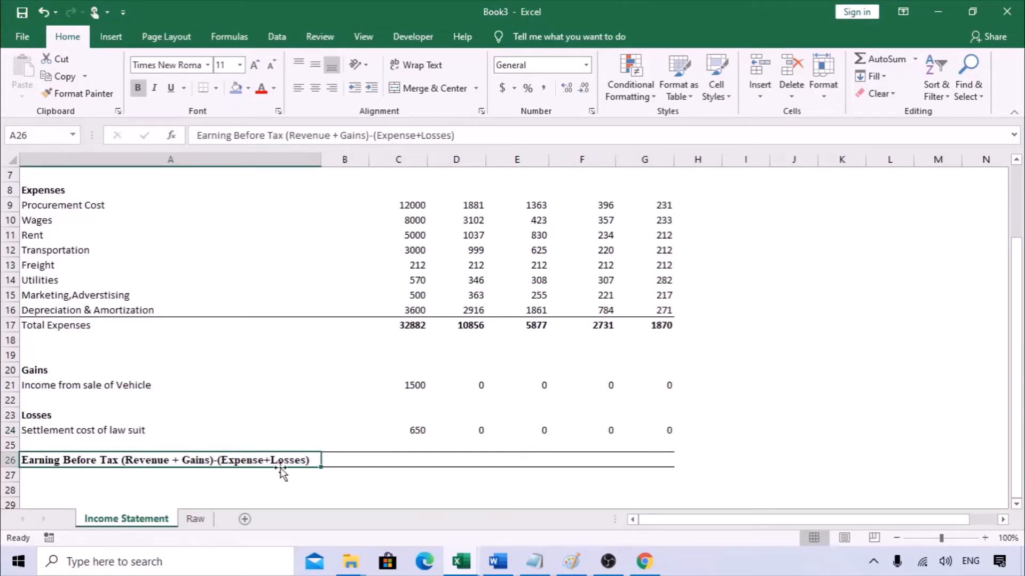
scroll(241, 424, up, 2)
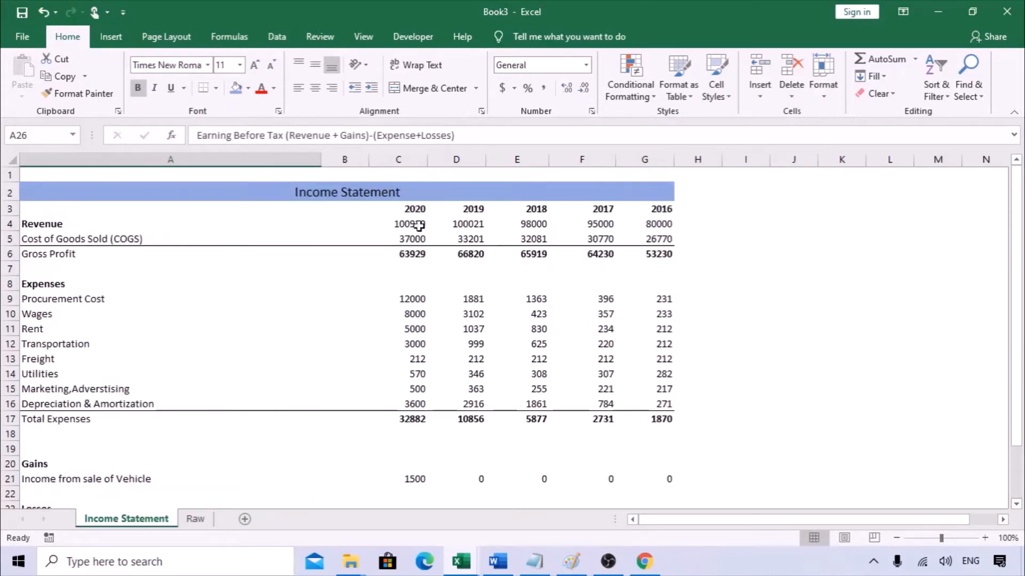
click(420, 254)
ctrl+click(425, 478)
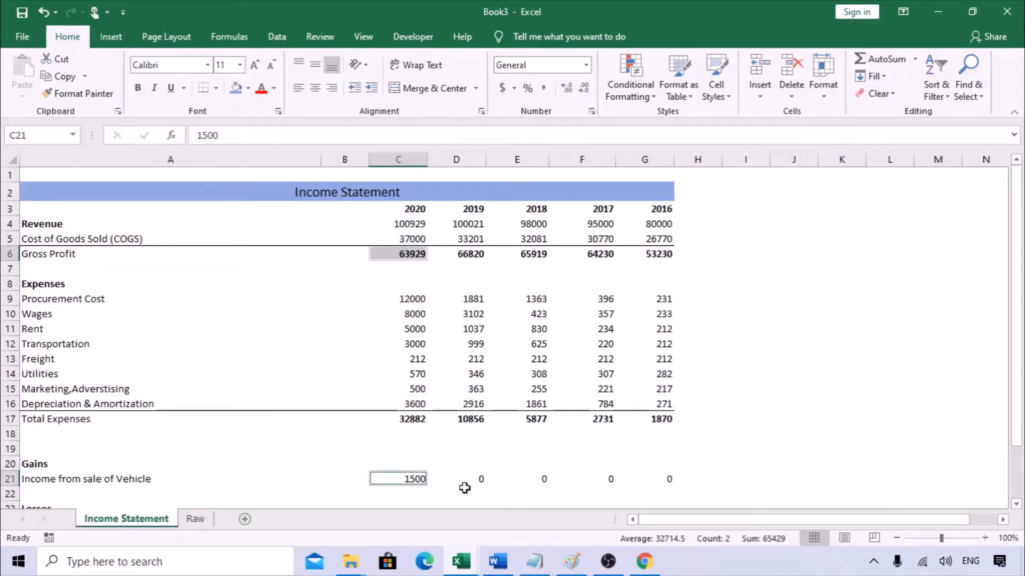
scroll(473, 490, down, 1)
scroll(473, 490, down, 2)
click(420, 327)
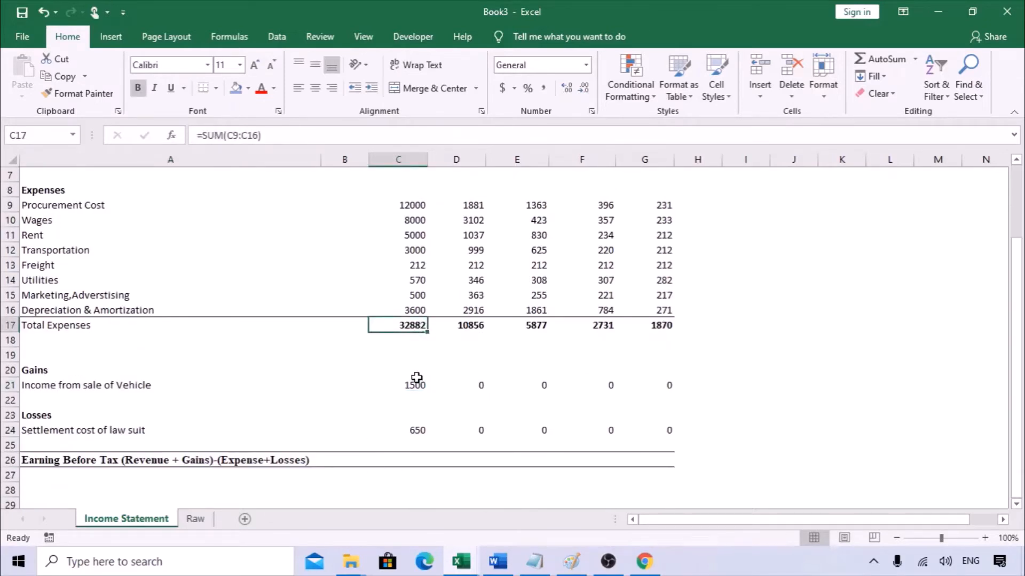
ctrl+click(410, 433)
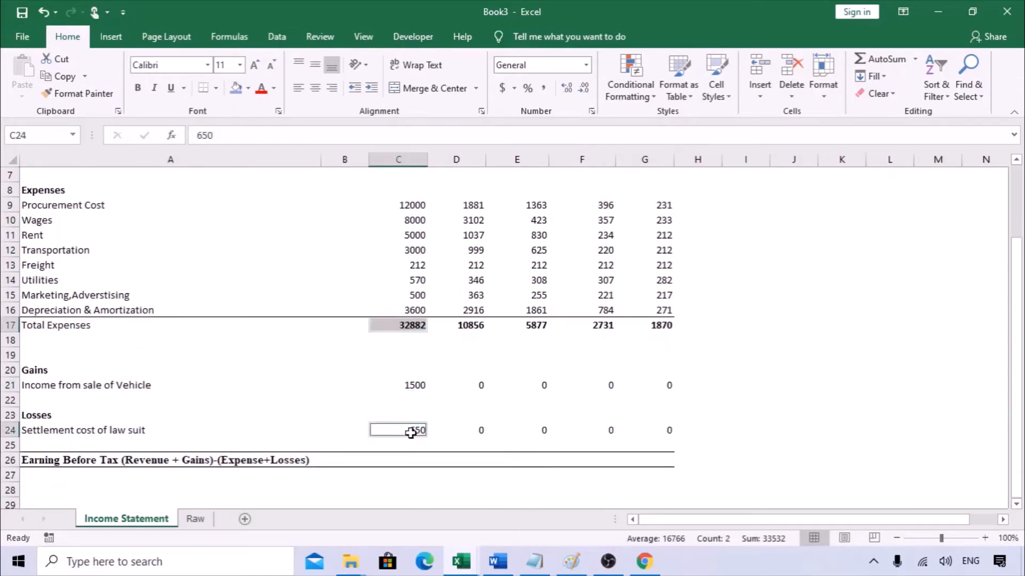
Step: Make the Total Expenses label in A17 bold
click(45, 321)
key(ctrl+b)
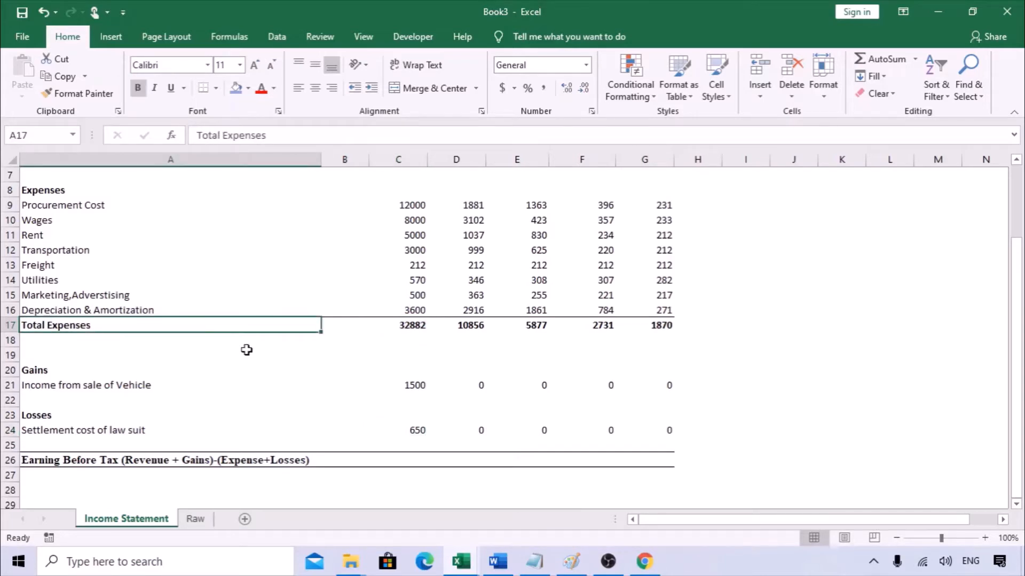
Step: Begin the 2020 earning before tax formula in C26 with =(C6+C21)-, adding gross profit and gains in parentheses
click(425, 458)
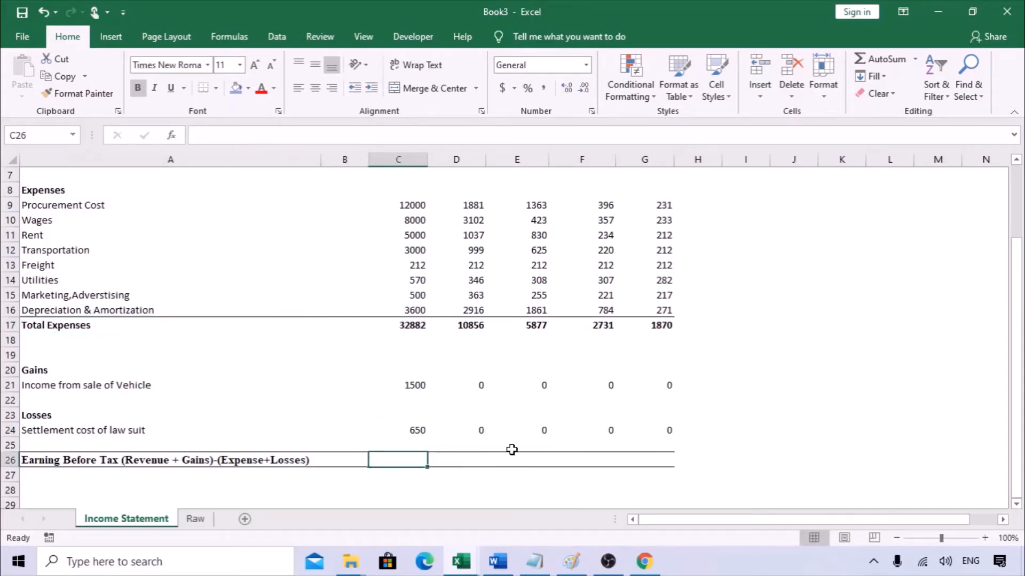
text(=)
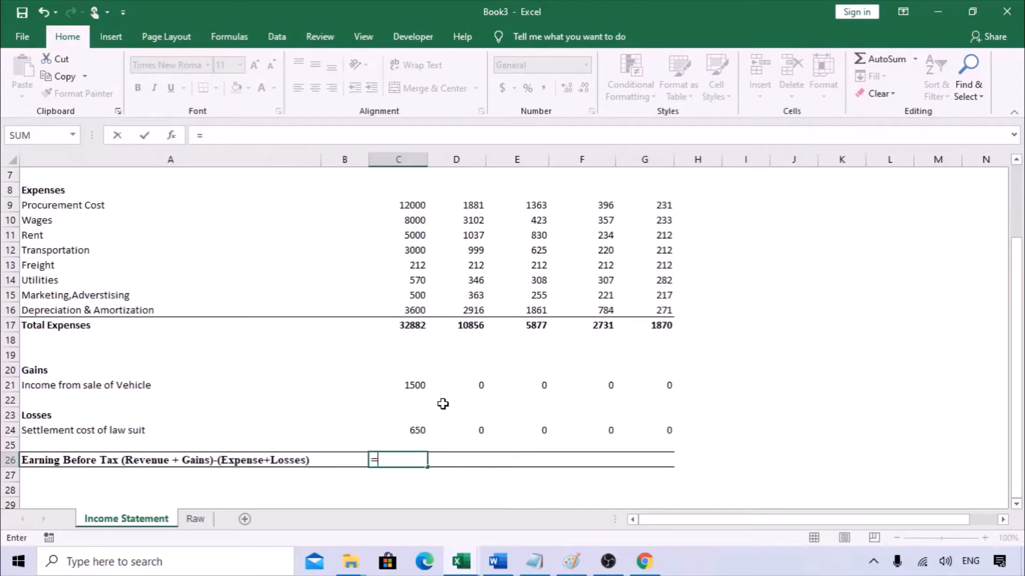
scroll(382, 450, up, 2)
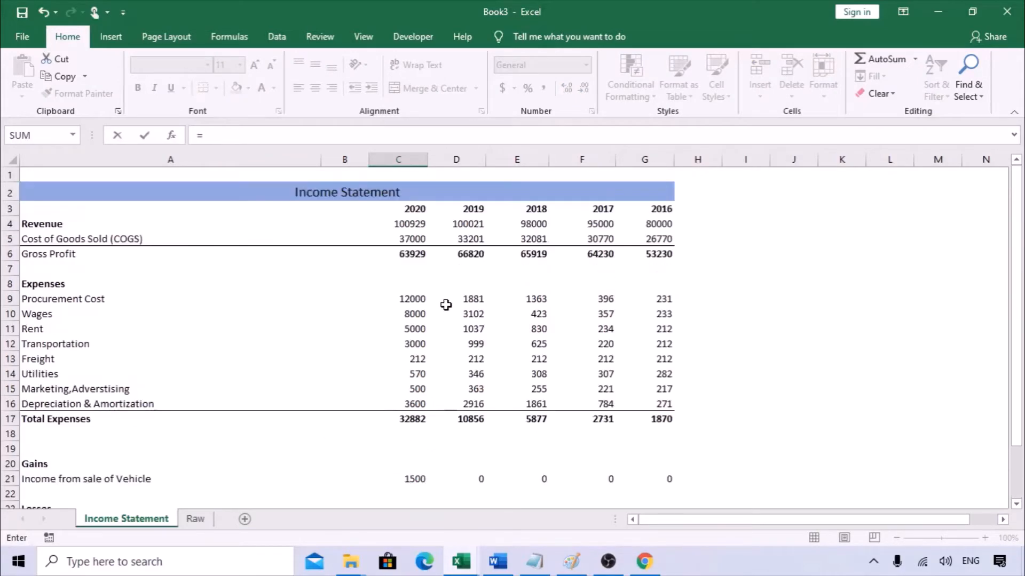
click(415, 255)
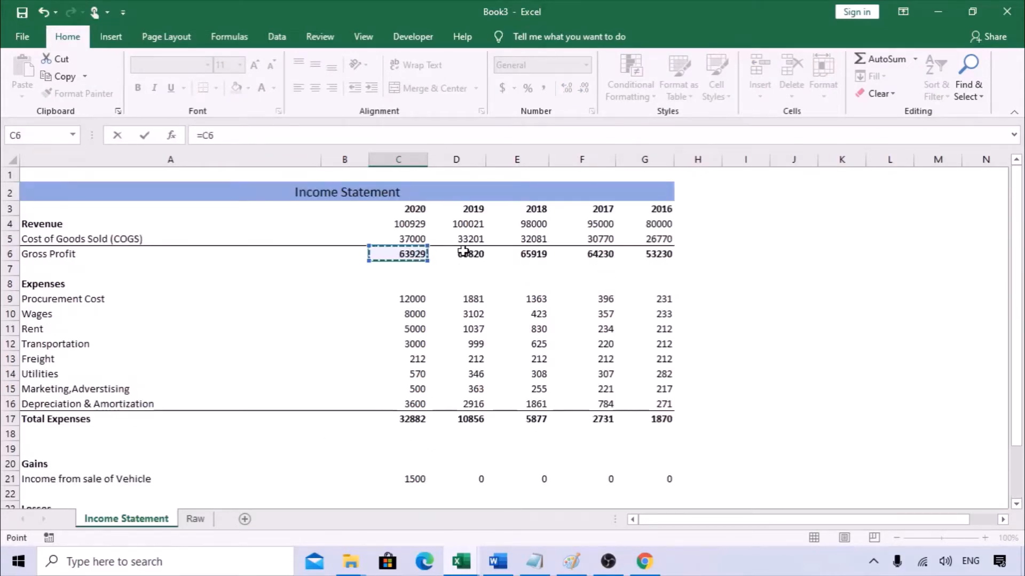
text(+)
click(404, 479)
click(253, 138)
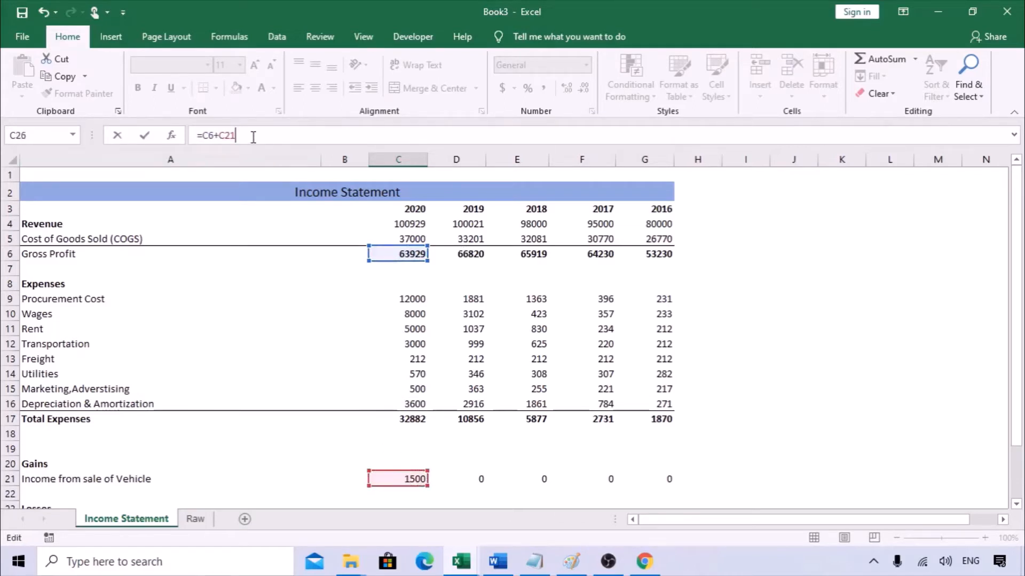
text())
click(204, 136)
text(()
text(-)
click(405, 420)
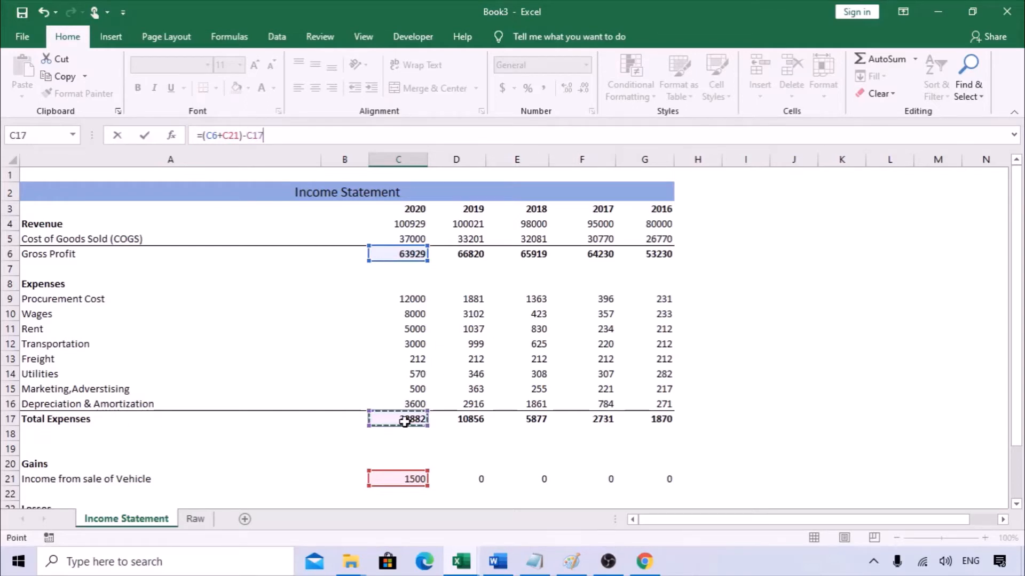
key(F2)
key(BackSpace)
key(BackSpace)
key(BackSpace)
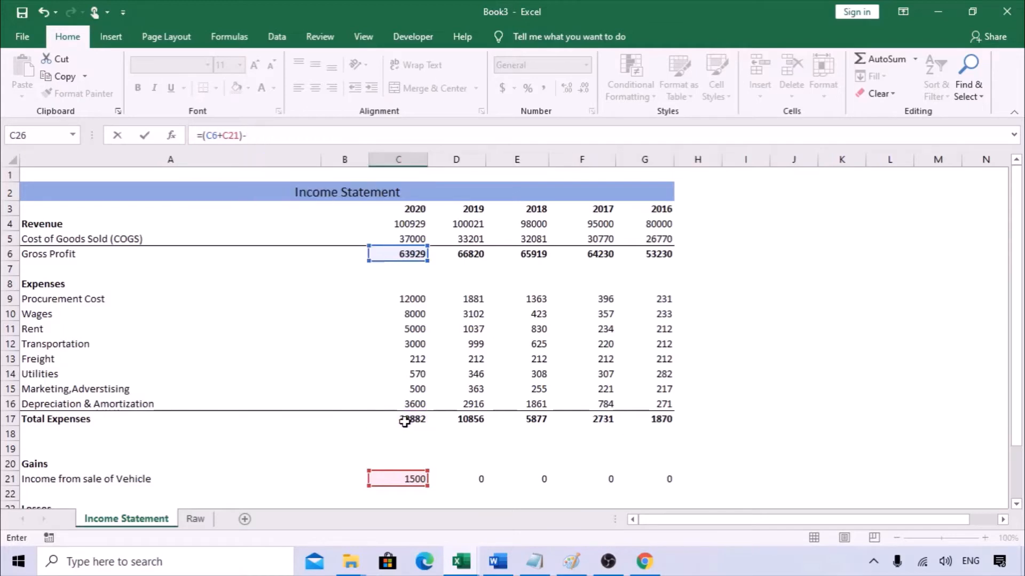
Step: Complete the 2020 earning before tax formula in C26 as =(C6+C21)-(C17+C24), subtracting total expenses and losses
text(()
click(404, 419)
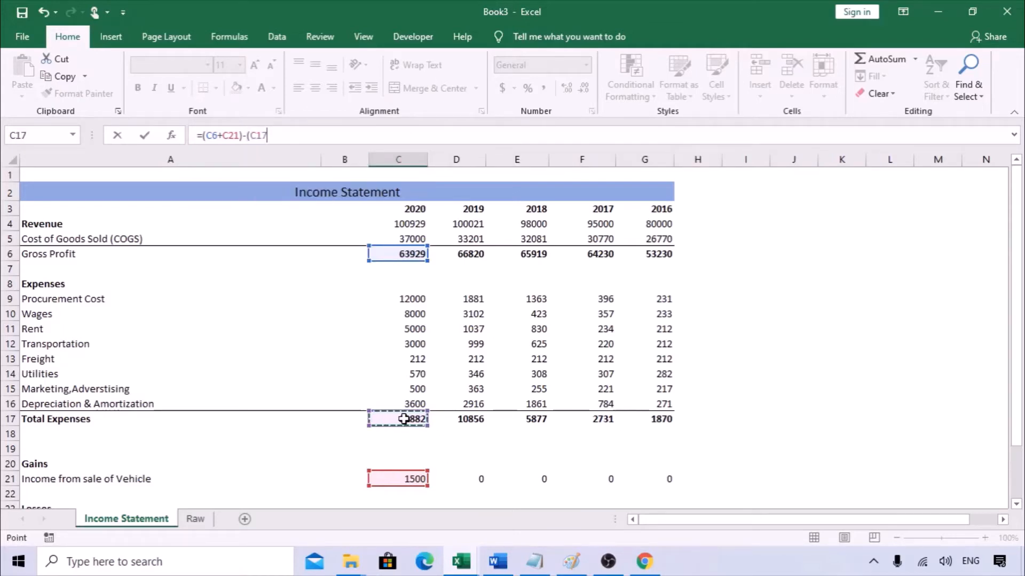
text(+)
scroll(405, 421, down, 1)
click(405, 474)
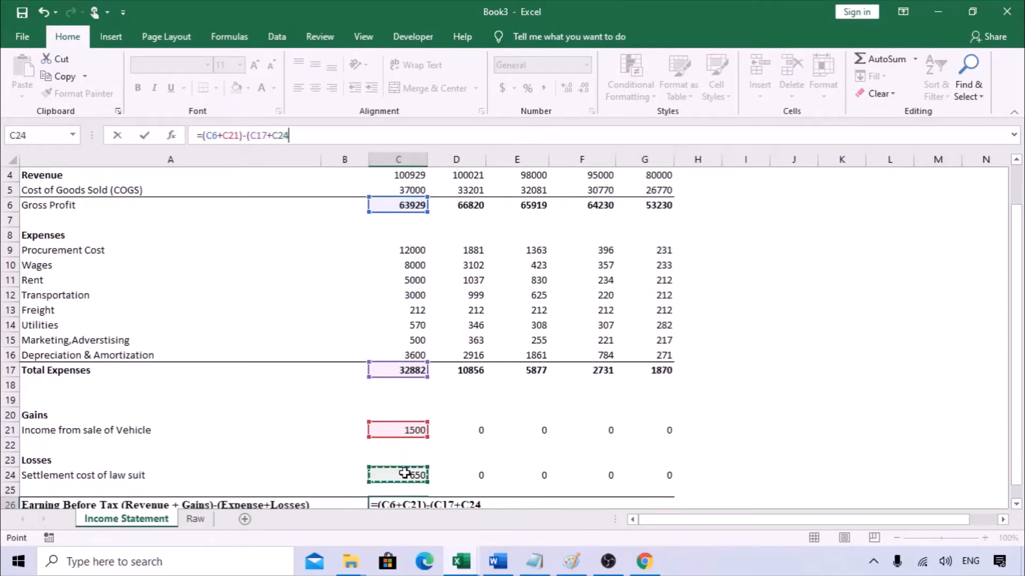
click(307, 136)
text())
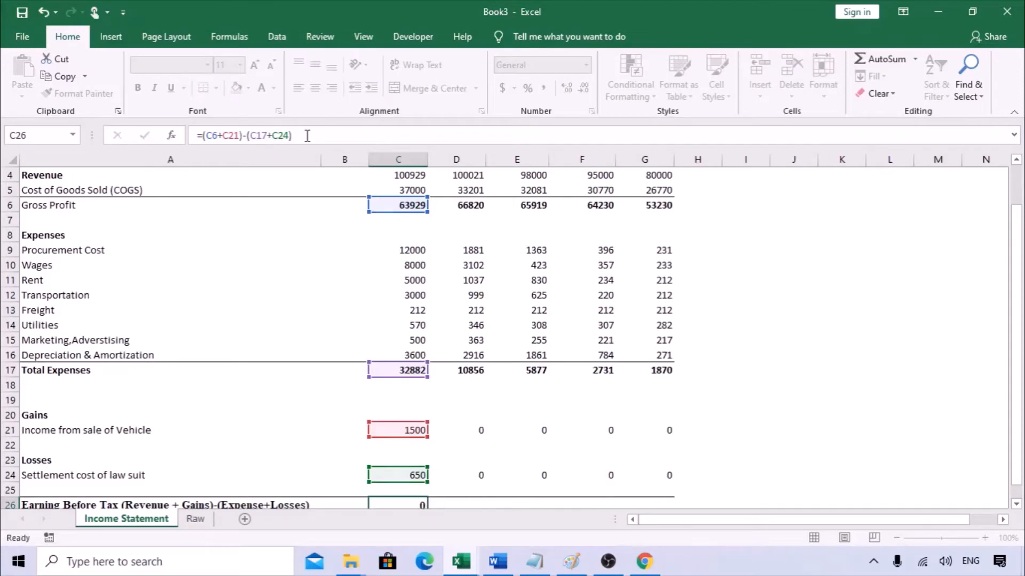
key(Return)
Step: Copy the earning before tax formula from C26 into D26:G26 for 2019 to 2016
scroll(193, 450, down, 1)
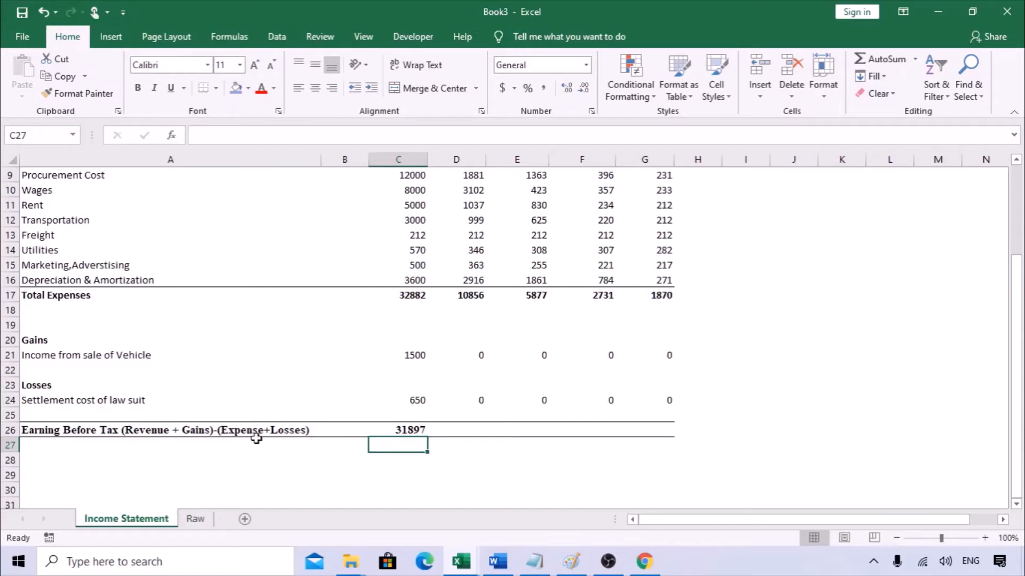
click(426, 429)
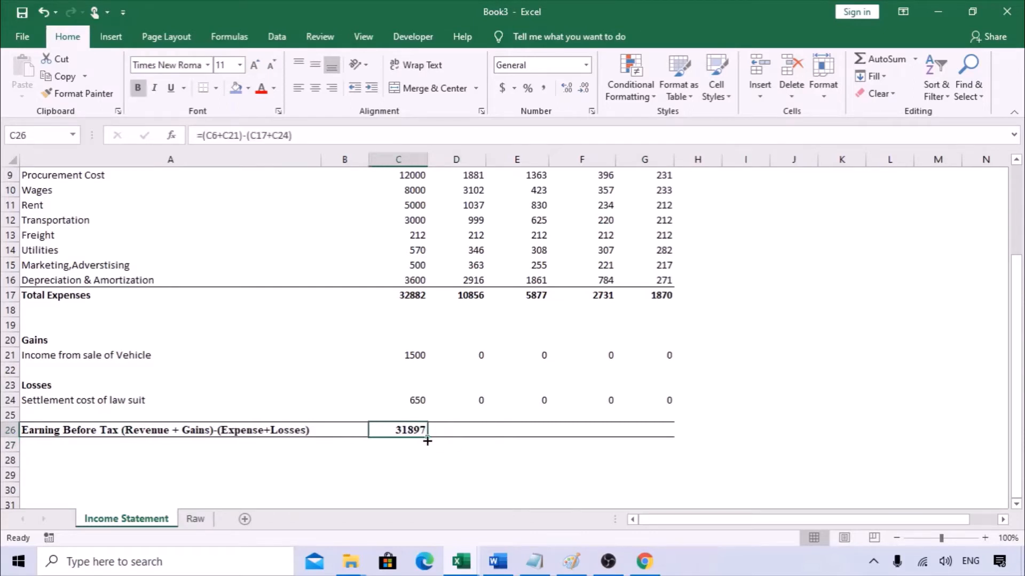
key(ctrl+c)
drag(454, 430, 649, 430)
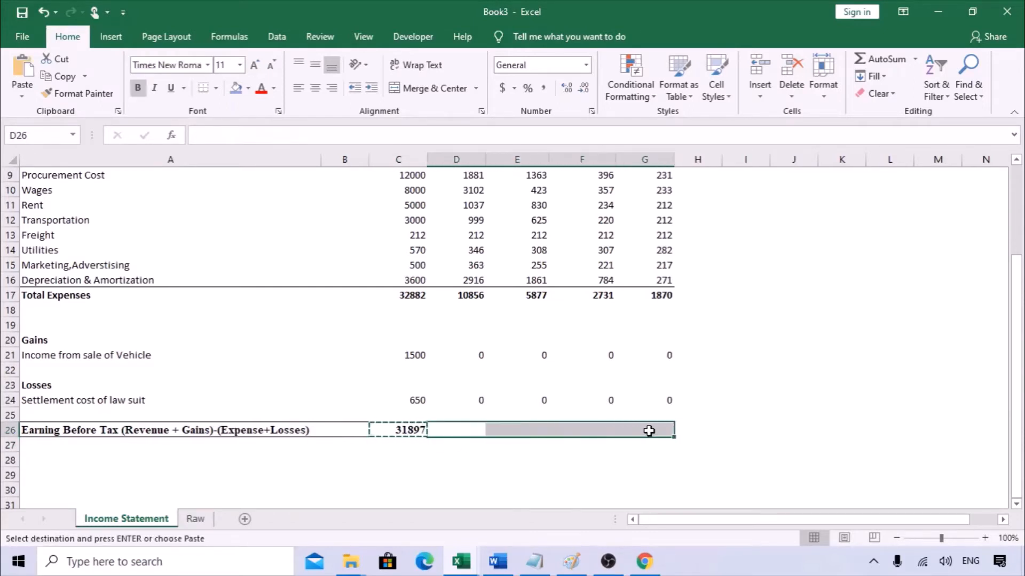
key(Return)
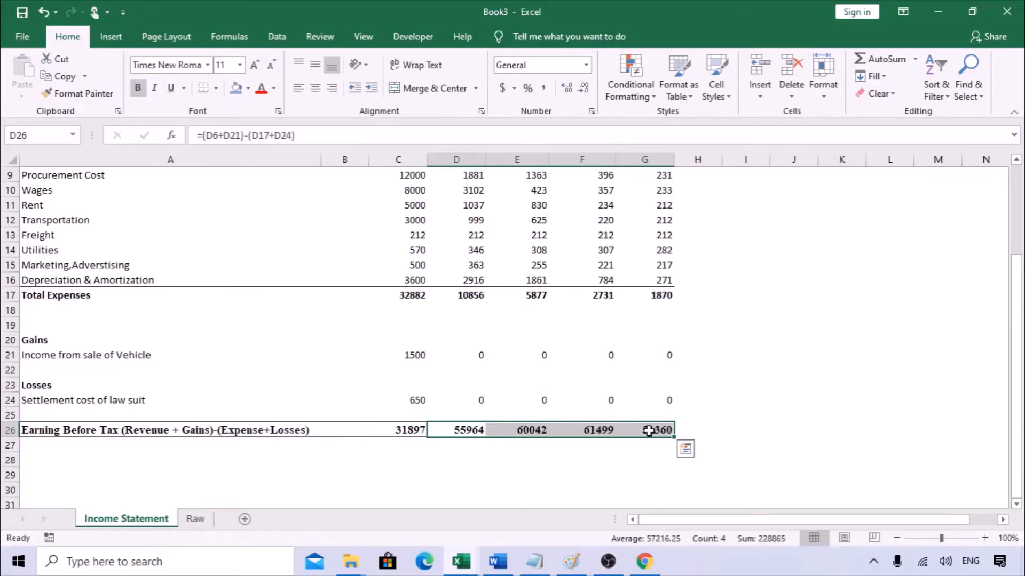
click(537, 446)
Step: Examine the earning before tax formulas in C26 through G26 to check which cells each year's calculation references
click(443, 430)
click(411, 433)
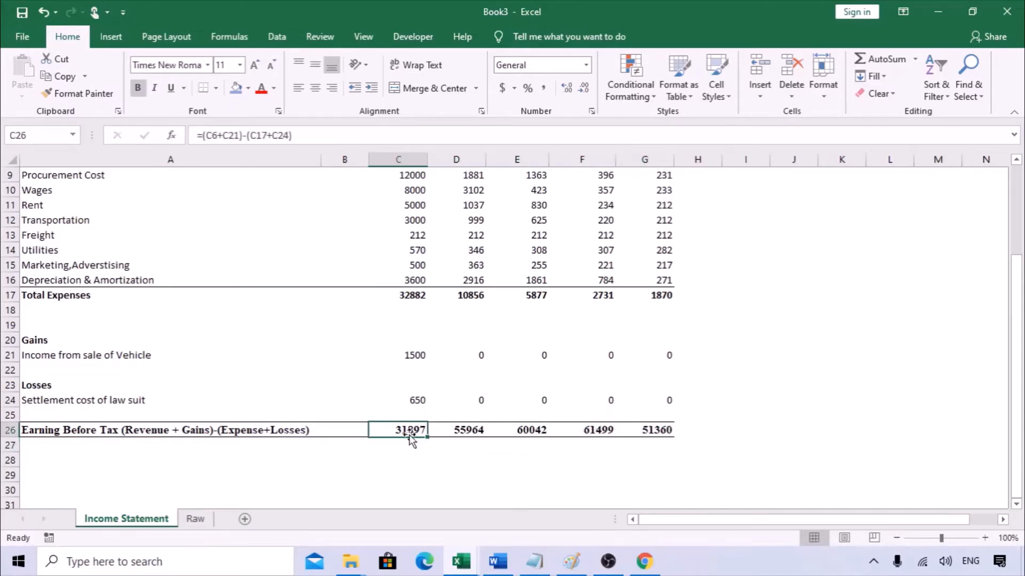
double_click(413, 442)
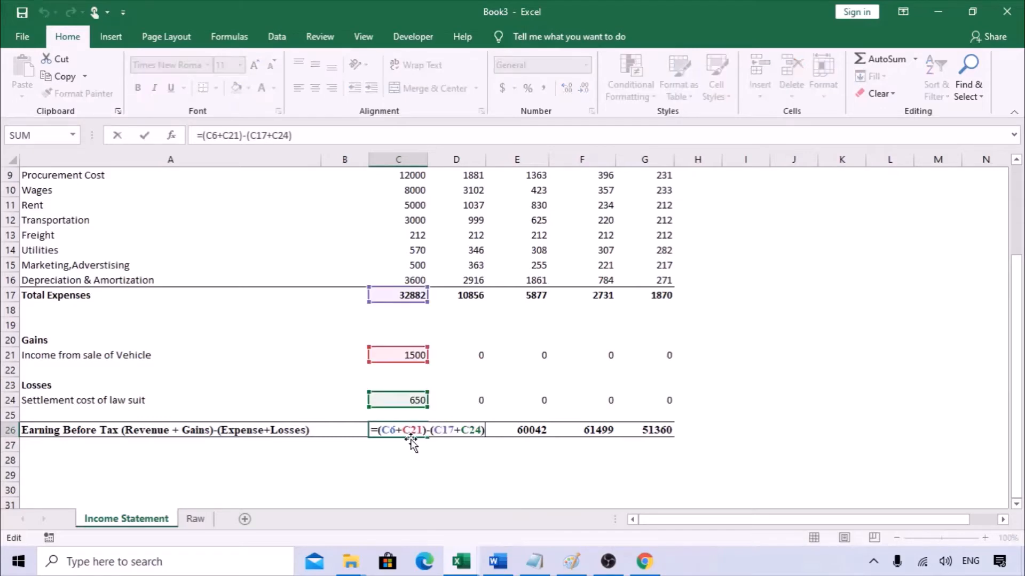
double_click(458, 430)
double_click(518, 430)
double_click(599, 431)
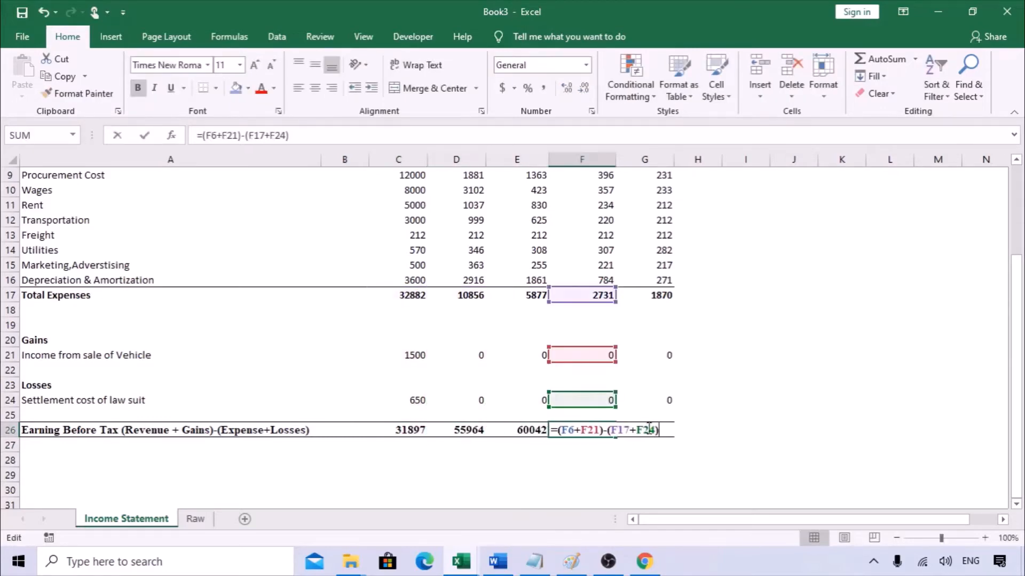
double_click(663, 430)
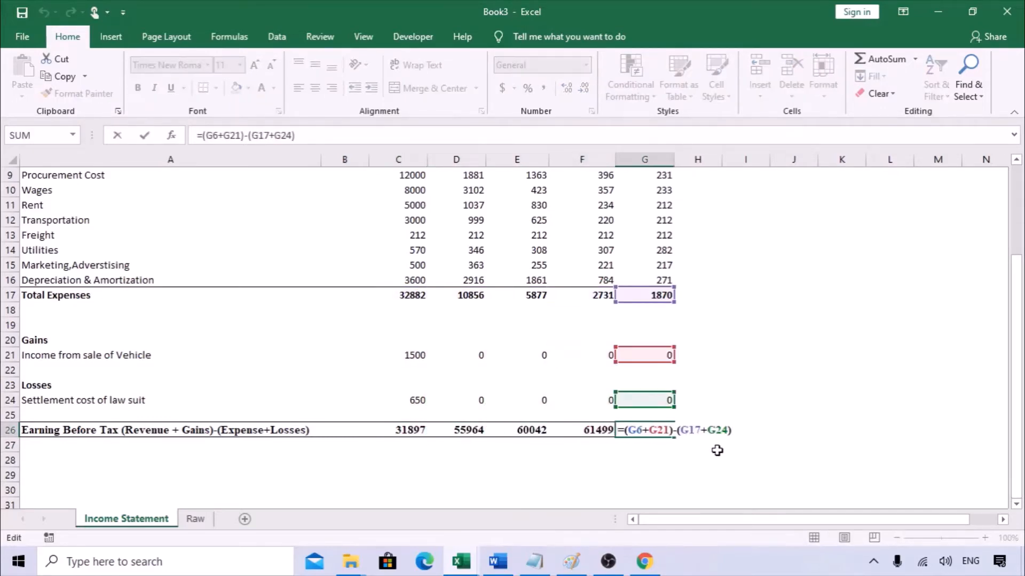
scroll(717, 451, up, 3)
scroll(644, 353, down, 3)
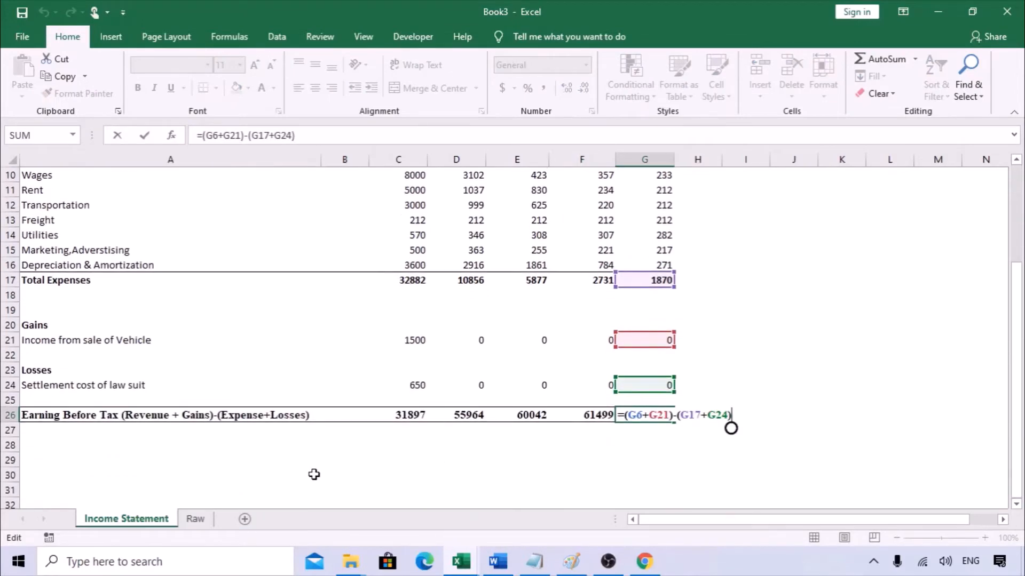
click(71, 444)
click(403, 416)
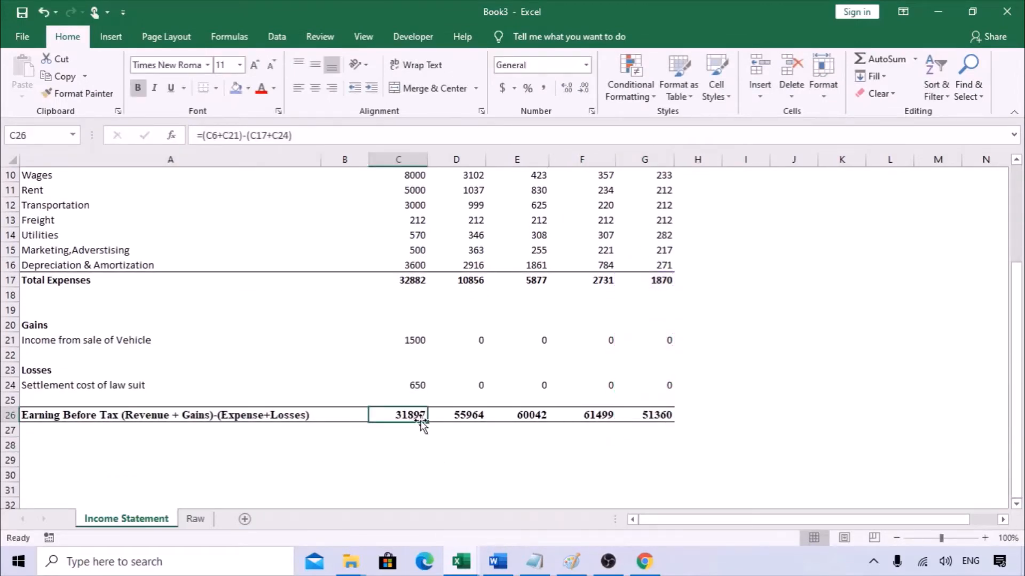
Step: Enter the row label Taxes in A29, below the earning before tax row
click(60, 458)
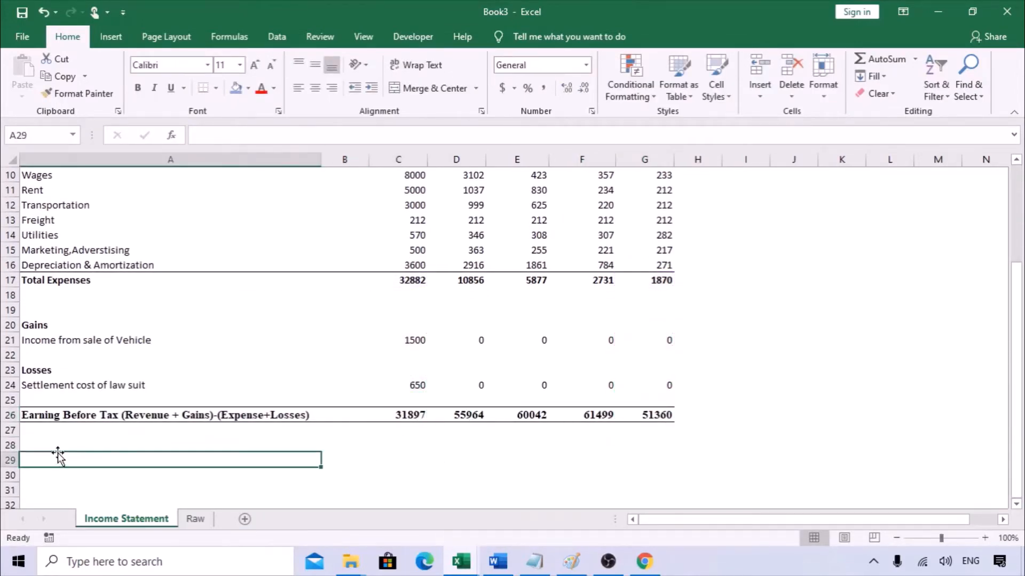
text(T)
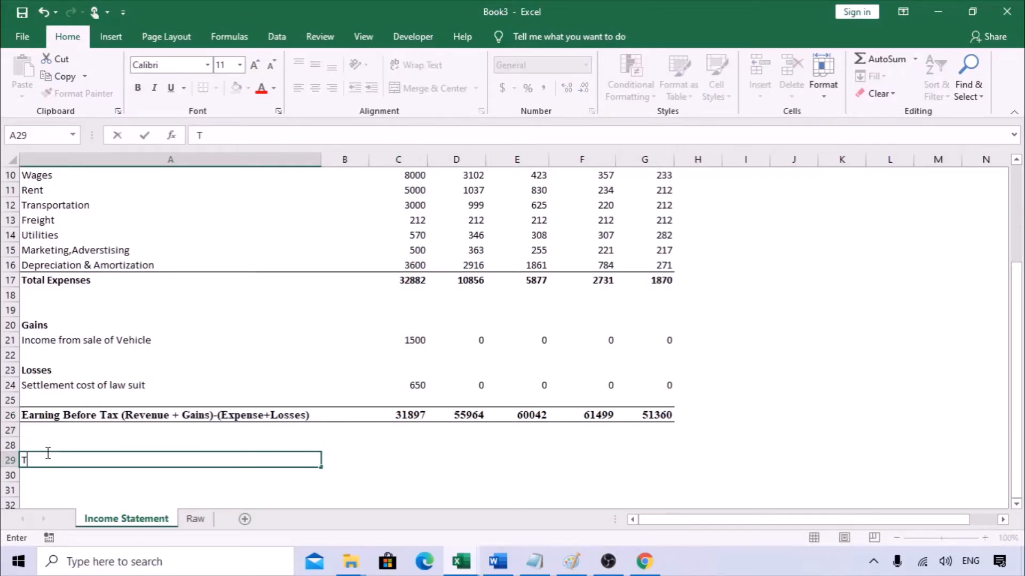
text(axes)
key(Return)
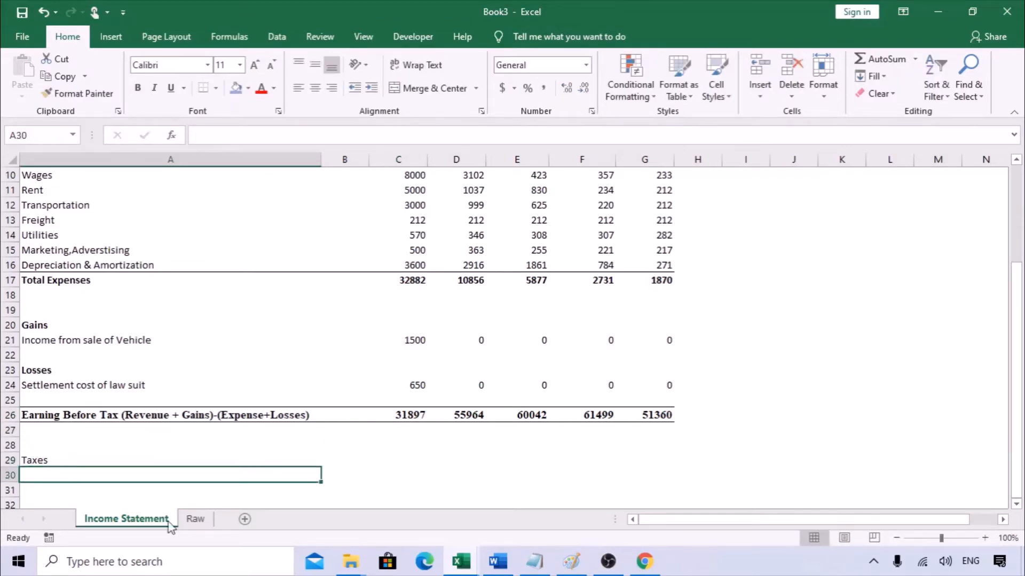
Step: Check the Raw sheet for any tax data below Losses, and make the Taxes label in A29 of Income Statement bold
click(195, 519)
scroll(298, 443, down, 1)
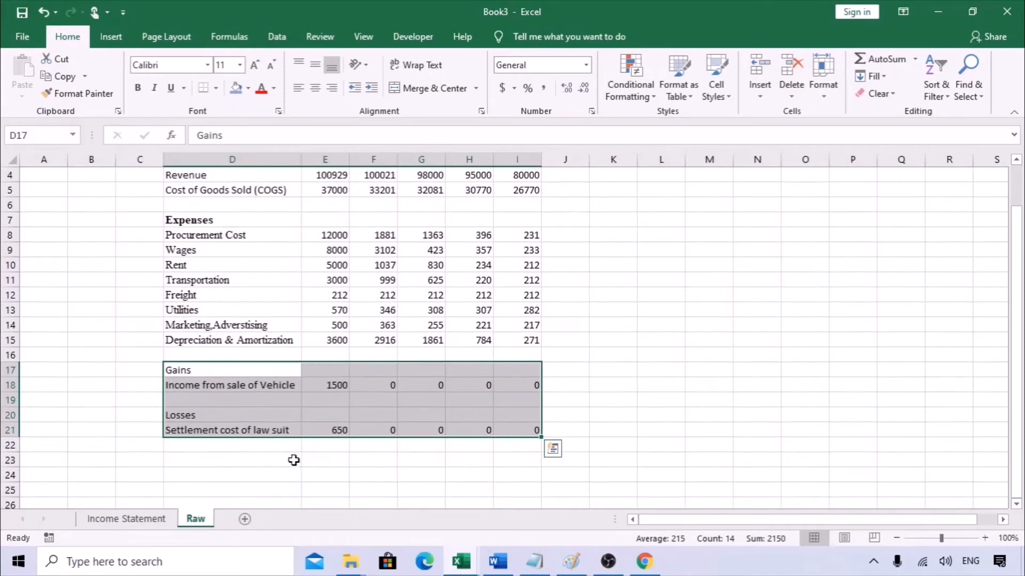
click(293, 461)
click(136, 519)
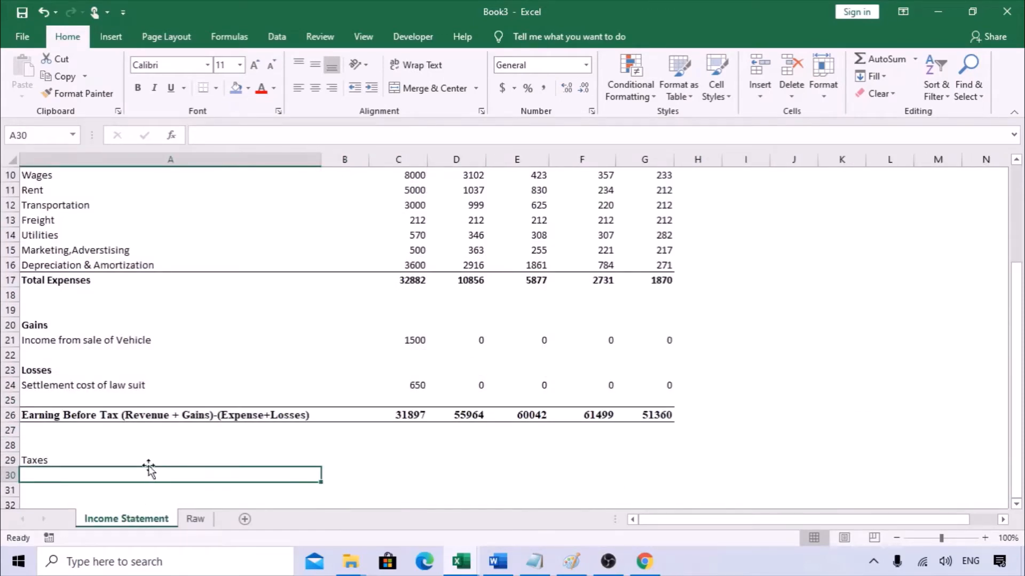
click(127, 455)
key(ctrl+b)
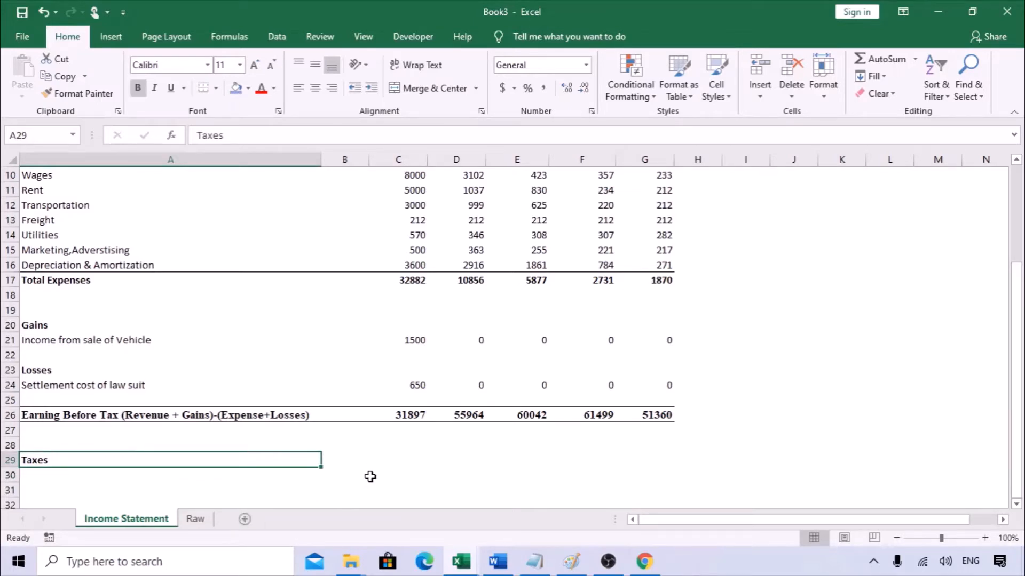
Step: Calculate the 2020 taxes in C29 as 25% of earning before tax with =C26*25%
click(401, 459)
text(=)
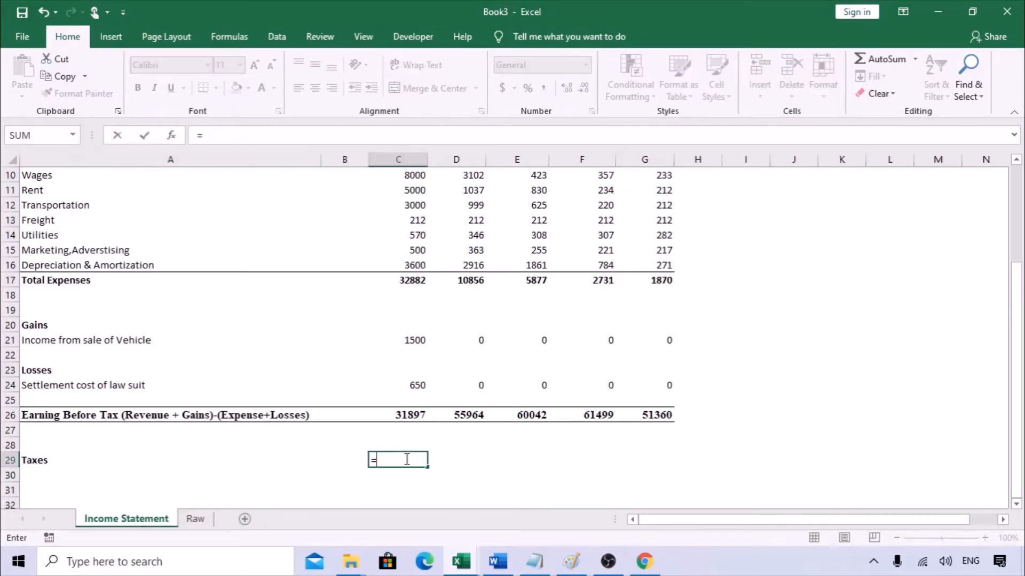
key(Up)
key(Up)
key(Up)
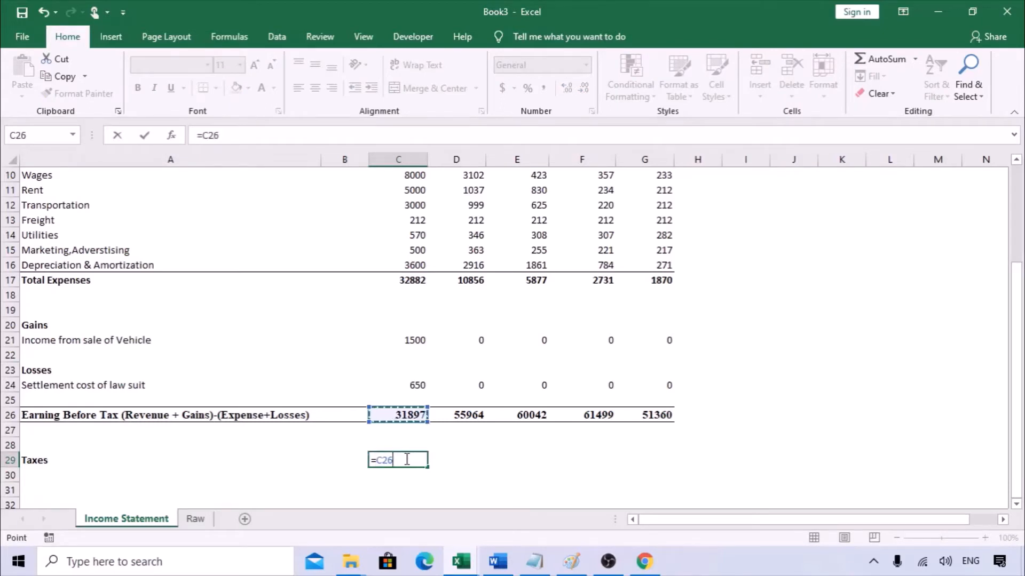
text(*)
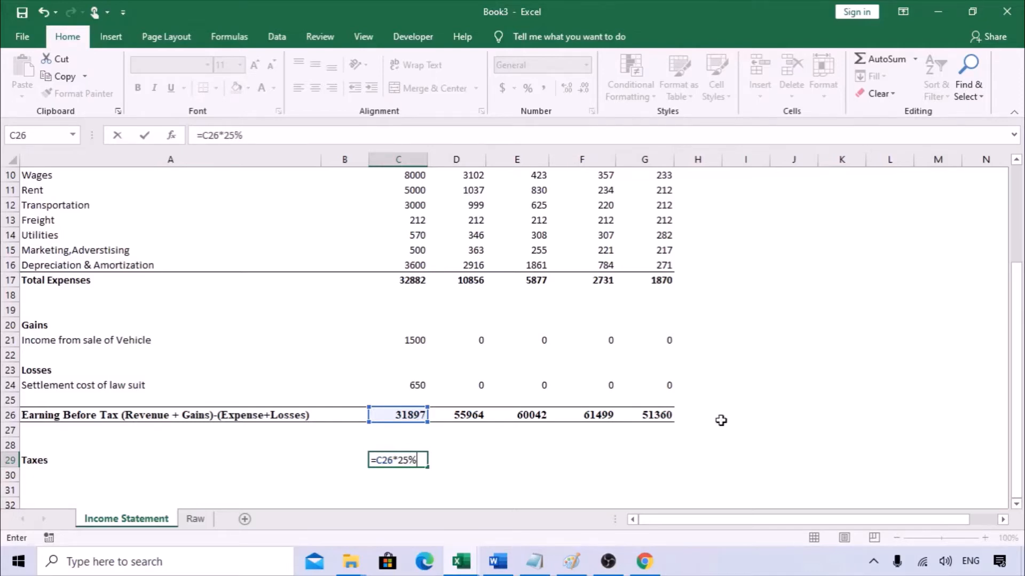
key(ctrl+Return)
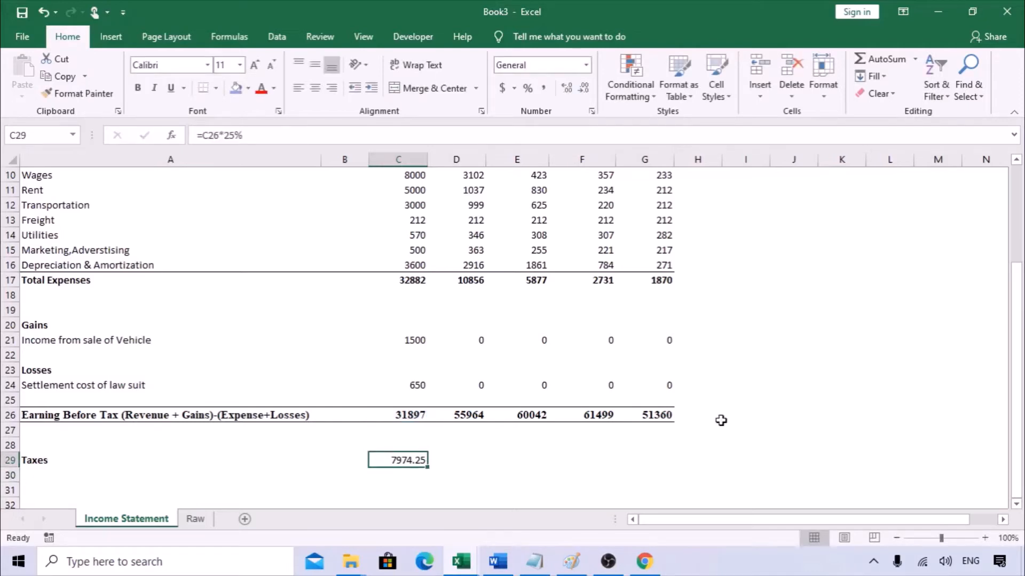
Step: Copy the tax formula from C29 across C29:G29 and reduce the displayed figures to no decimal places
key(ctrl+c)
key(shift+Right)
key(shift+Right)
key(shift+Right)
key(shift+Right)
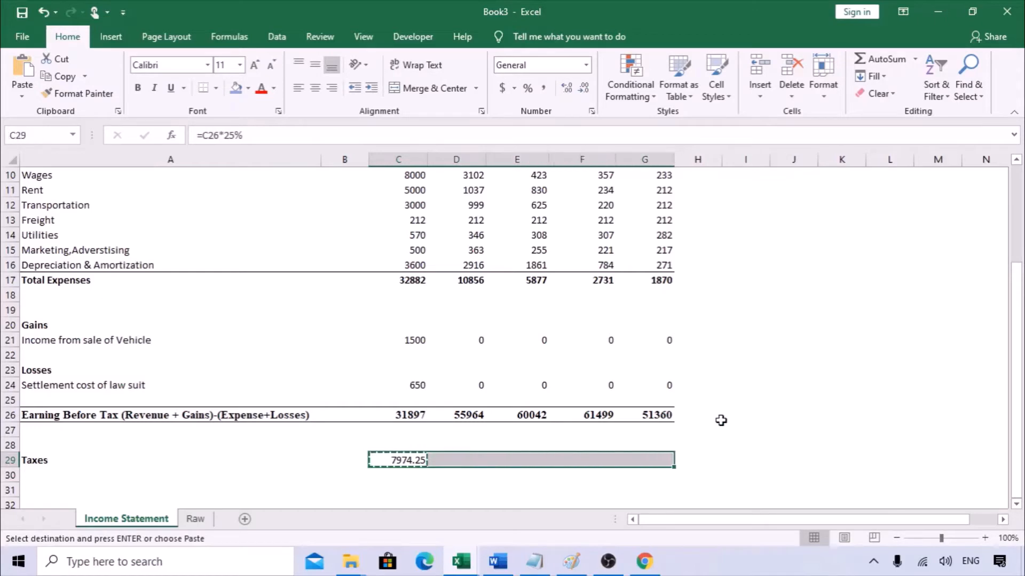
key(Return)
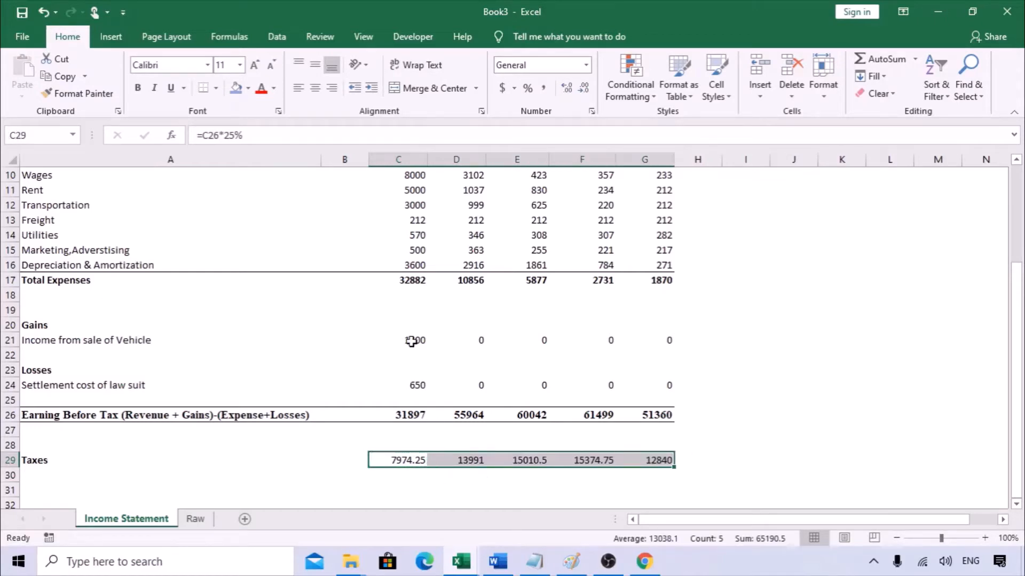
click(584, 94)
click(584, 93)
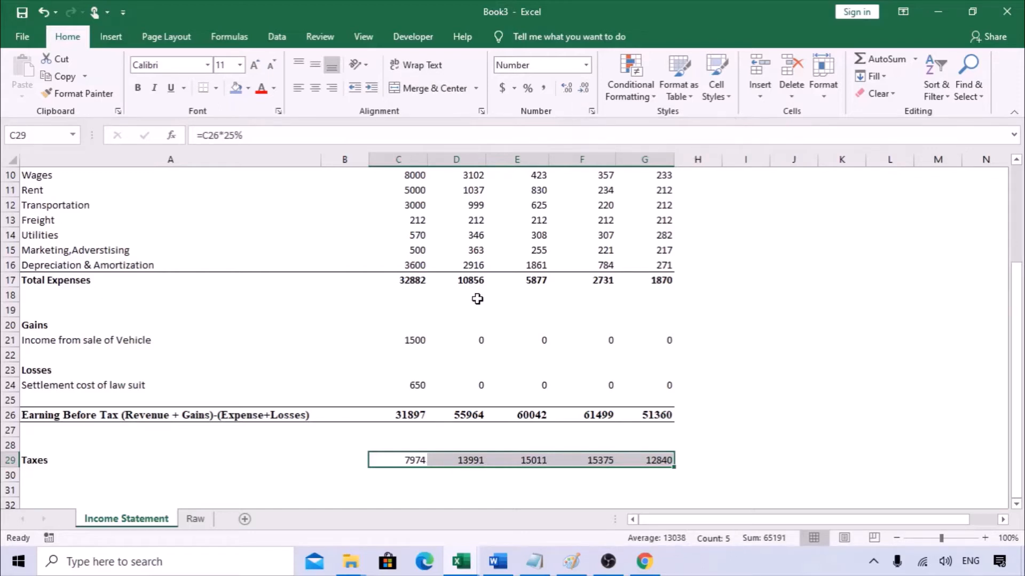
Step: Copy the Net Earning label from A28 of the Income Statement workbook into A31 of Book3
scroll(434, 450, down, 2)
click(48, 370)
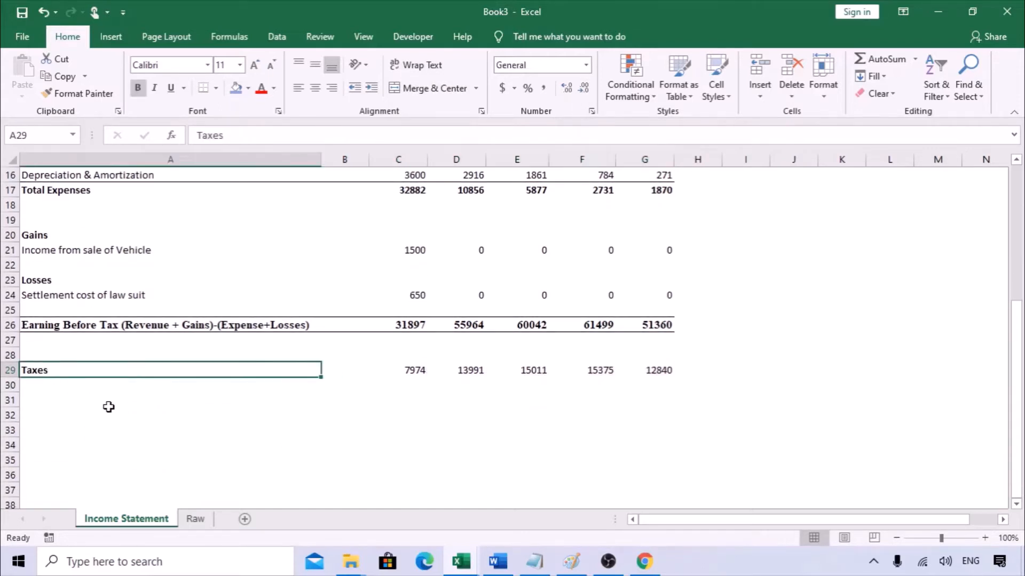
click(64, 415)
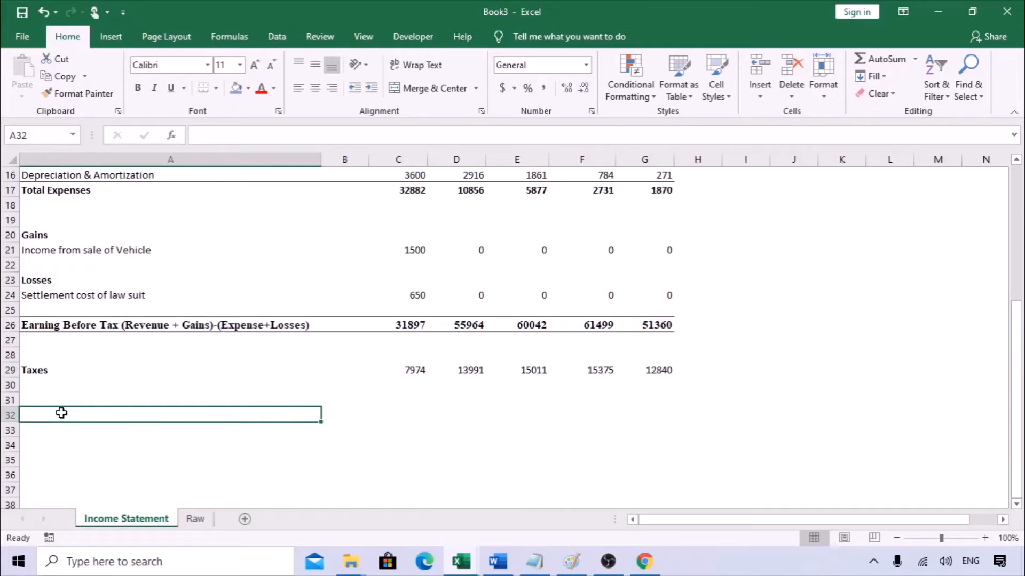
mouse_move(460, 564)
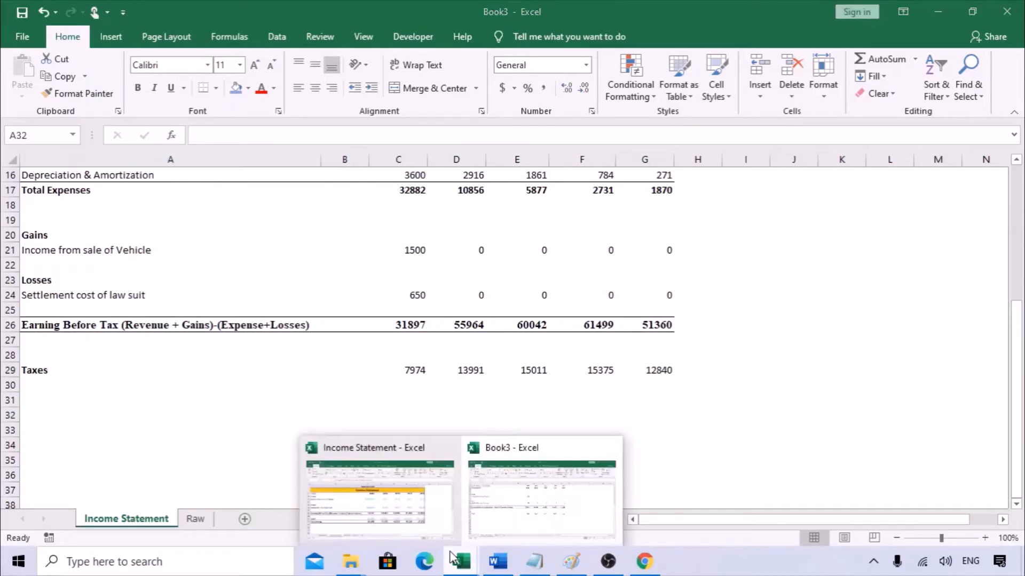
click(405, 512)
scroll(208, 483, down, 1)
click(59, 366)
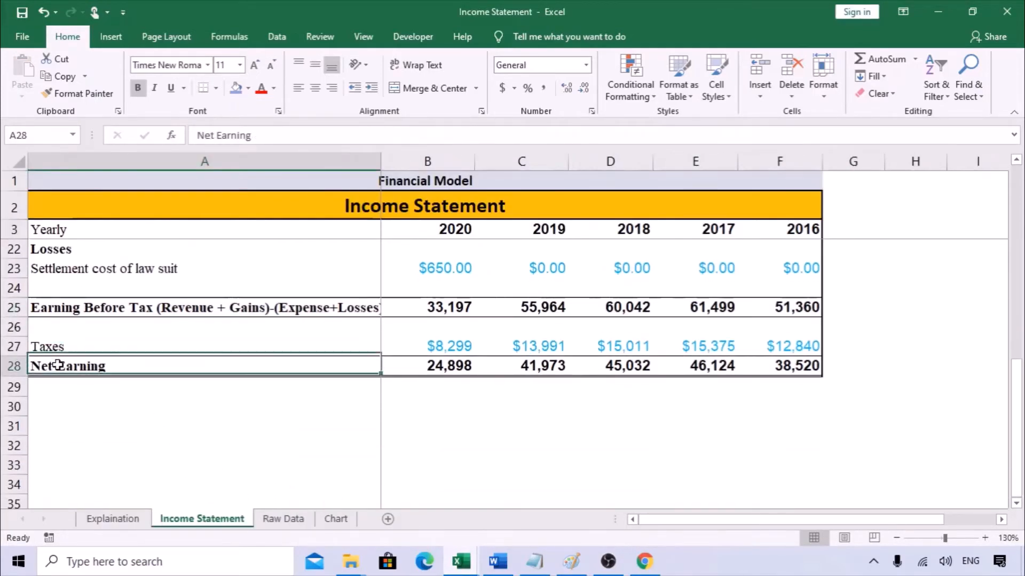
key(ctrl+c)
key(alt+Tab)
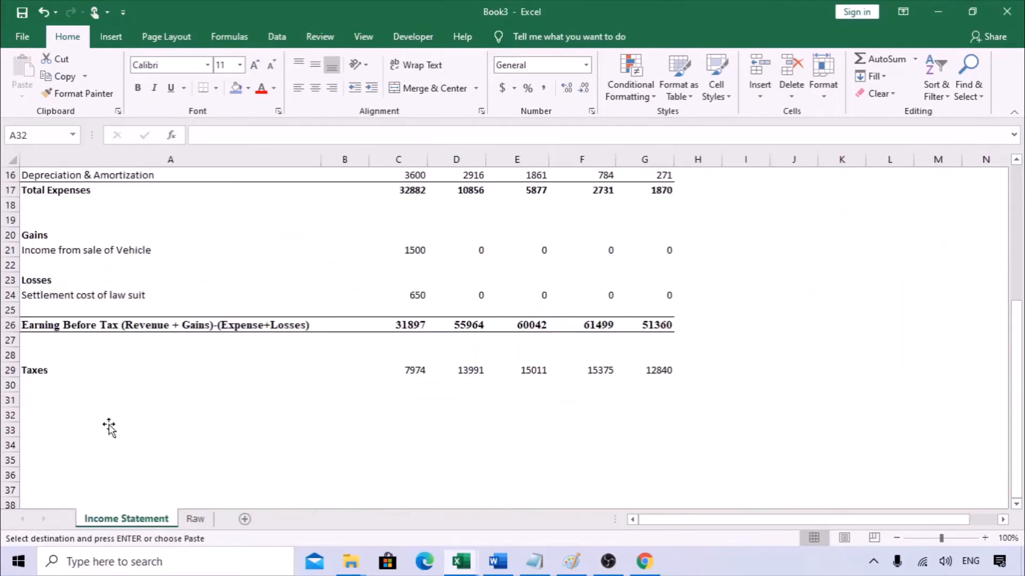
click(46, 399)
key(ctrl+v)
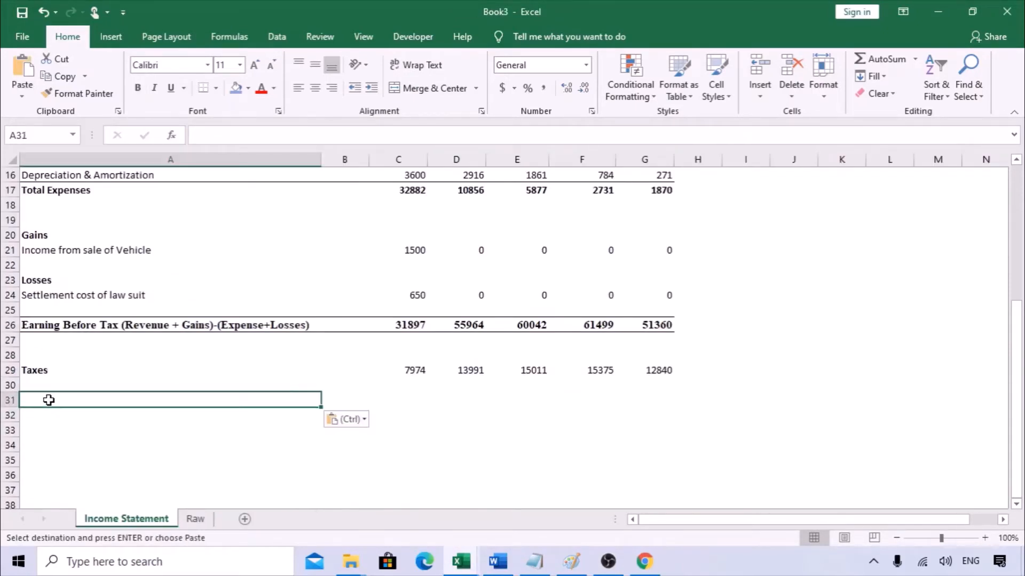
key(Down)
key(Down)
key(Down)
Step: Copy the formatting of the Net Earning cell A31 across A30:G31 with Format Painter
click(102, 401)
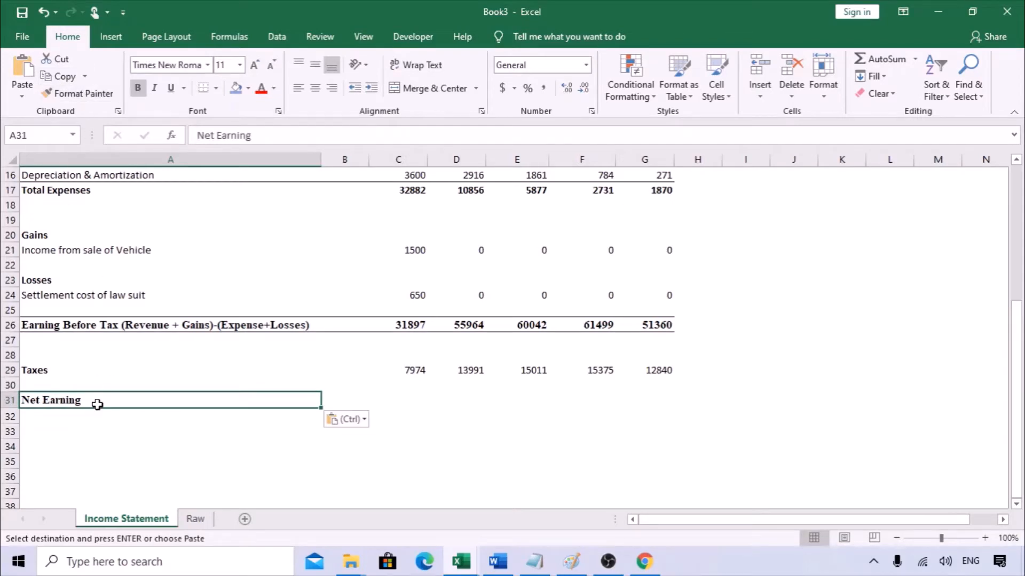
click(79, 93)
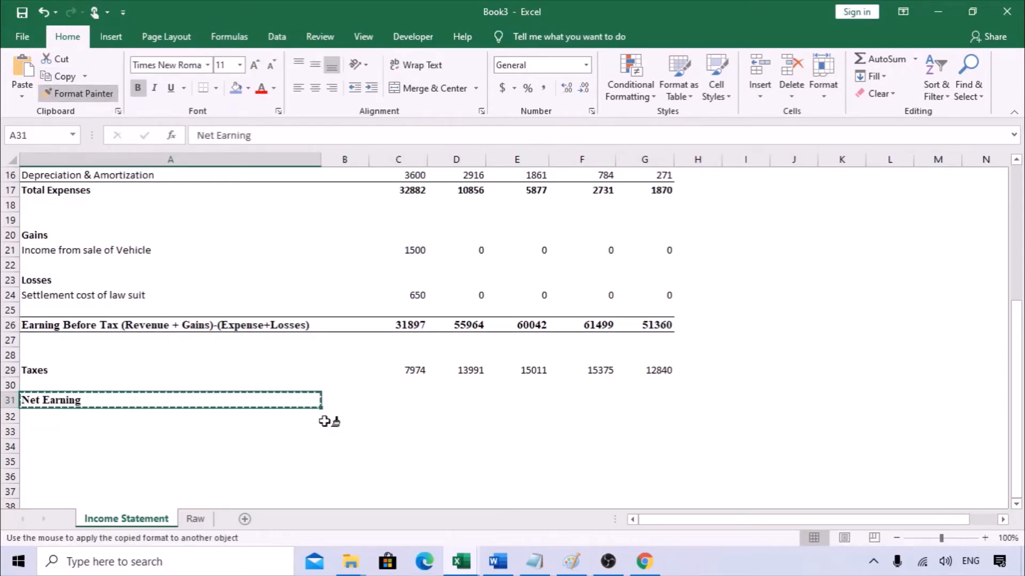
mouse_move(324, 422)
mouse_down()
mouse_move(651, 393)
mouse_move(661, 401)
mouse_up()
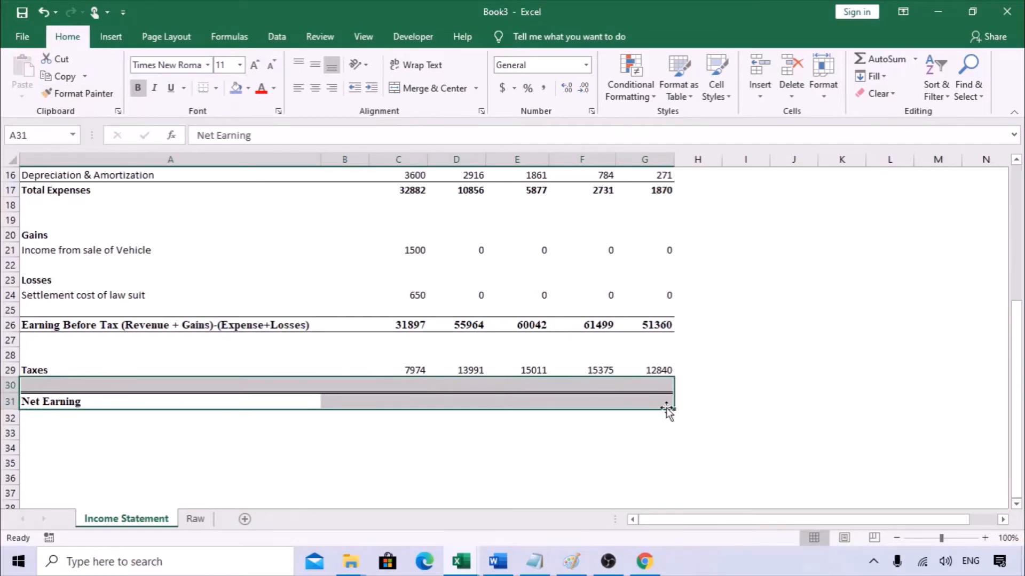
click(721, 422)
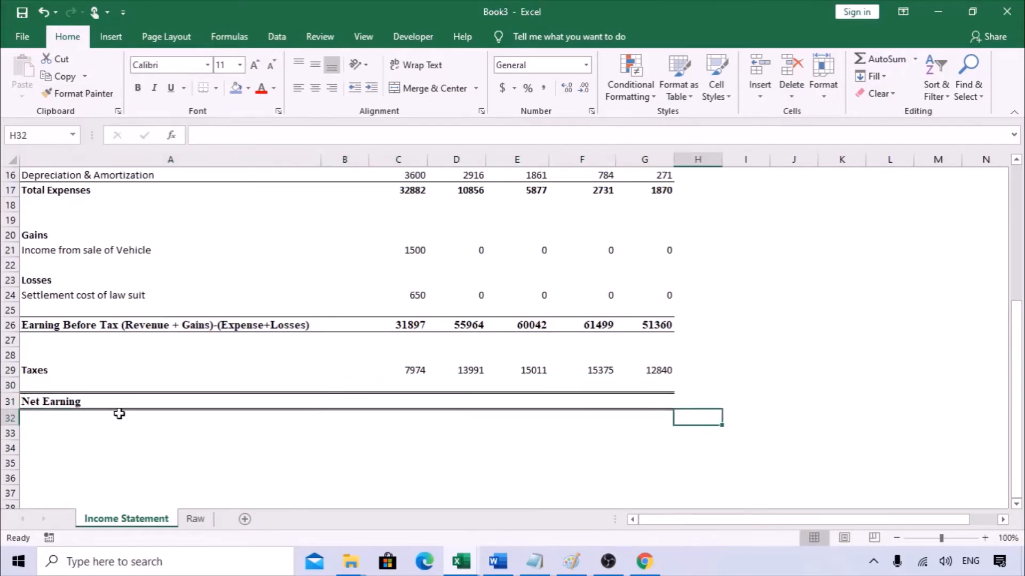
click(109, 401)
click(424, 440)
click(122, 392)
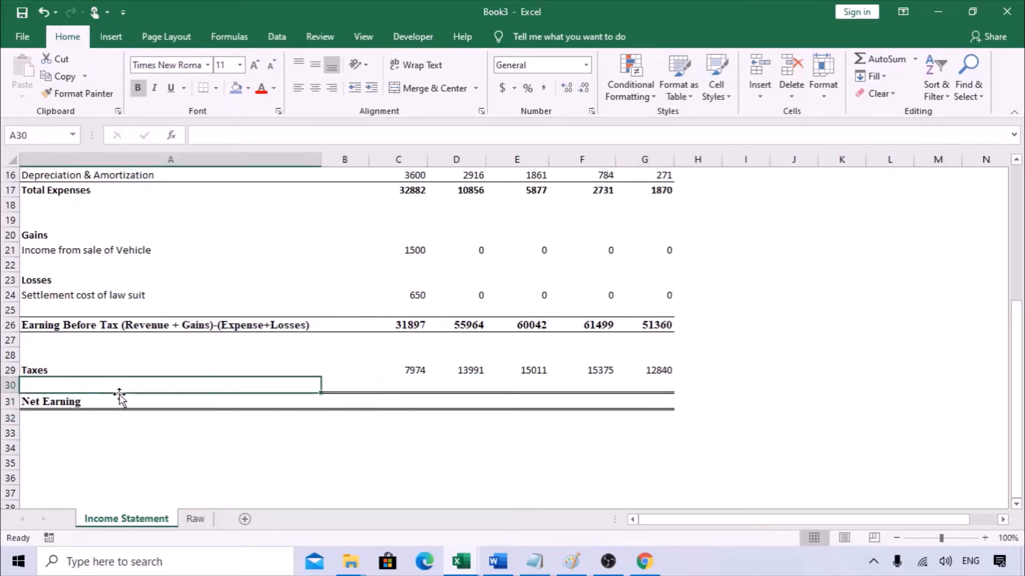
shift+click(629, 385)
right_click(630, 385)
click(545, 429)
click(460, 431)
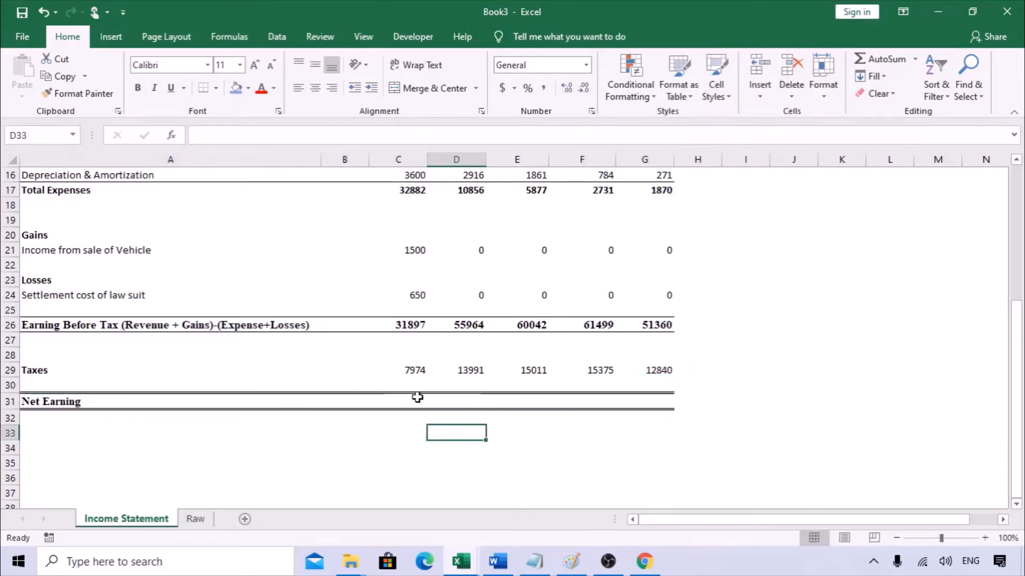
Step: Try adding a thin single-line top border to the blank row A30:G30 above Net Earning
click(285, 385)
drag(285, 385, 657, 384)
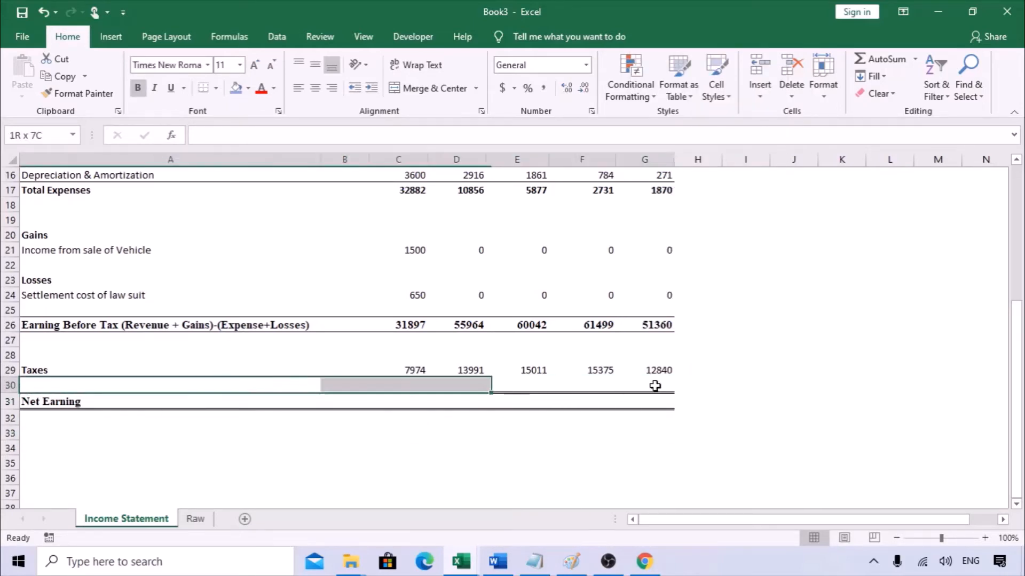
right_click(657, 390)
click(709, 321)
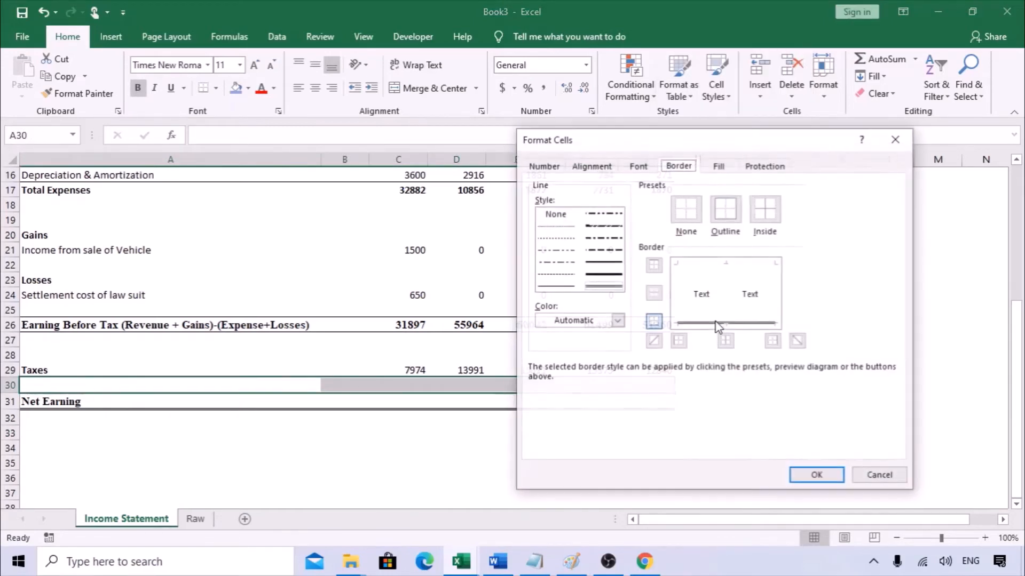
click(716, 273)
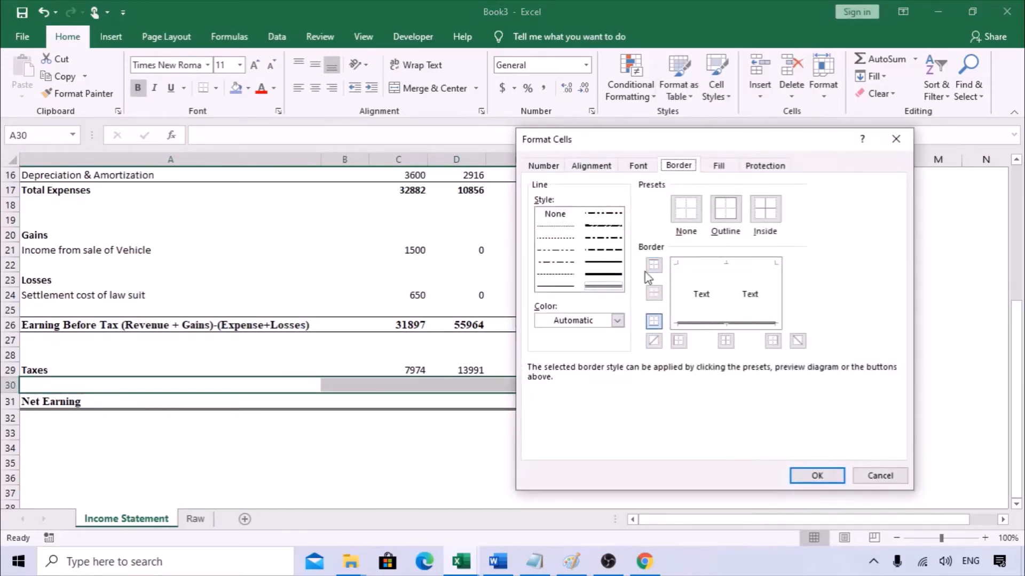
click(563, 287)
click(720, 267)
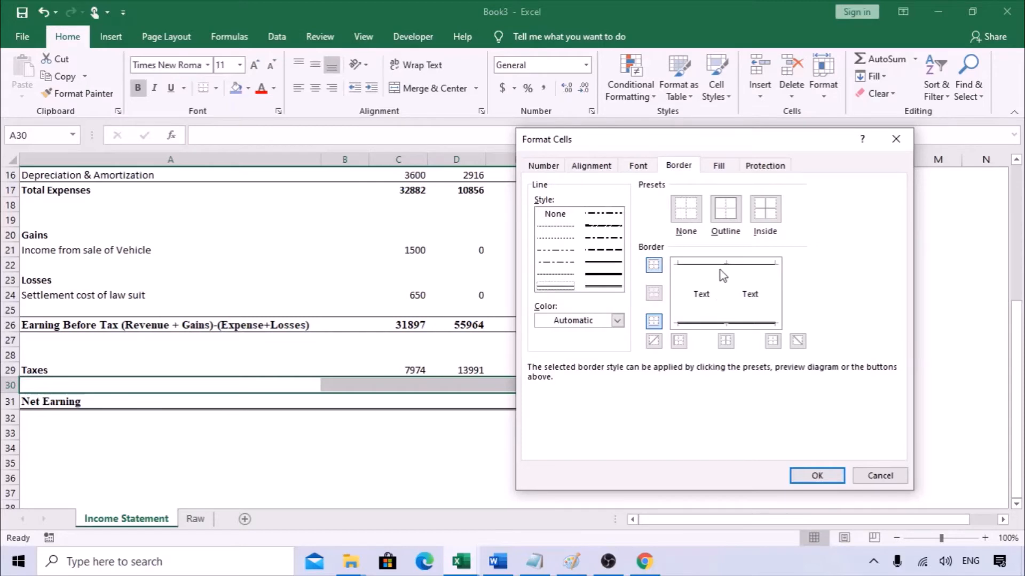
click(817, 476)
click(791, 400)
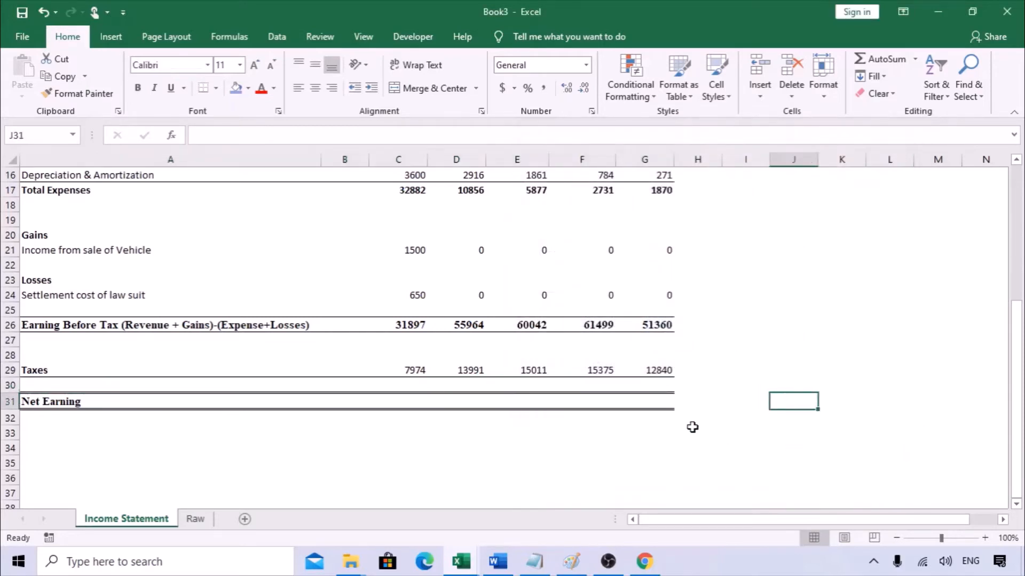
key(ctrl+z)
click(305, 429)
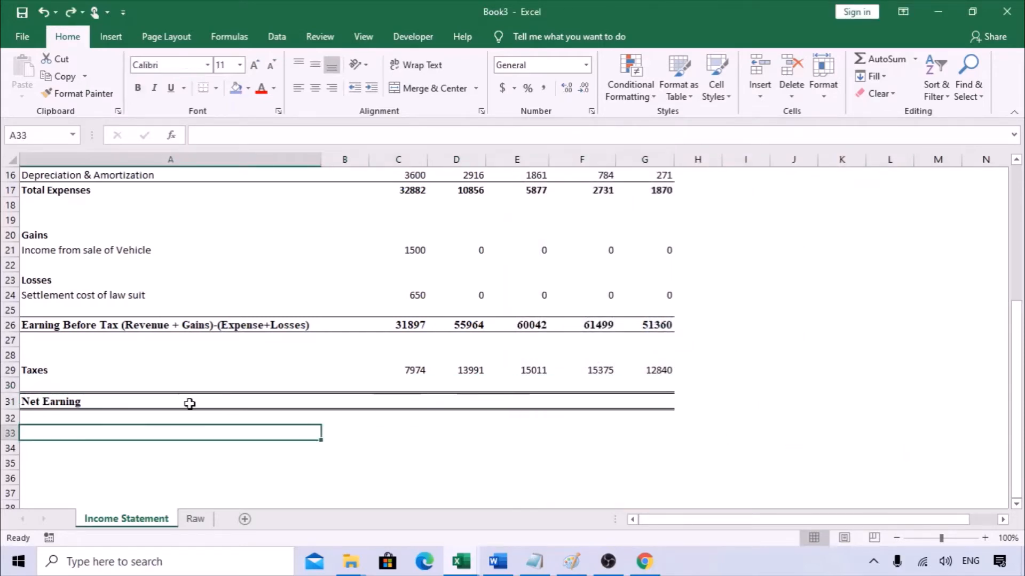
Step: Remove the double-line top border from the Net Earning row A31:G31, keeping its double bottom border
click(104, 402)
drag(129, 401, 655, 401)
right_click(654, 401)
click(688, 334)
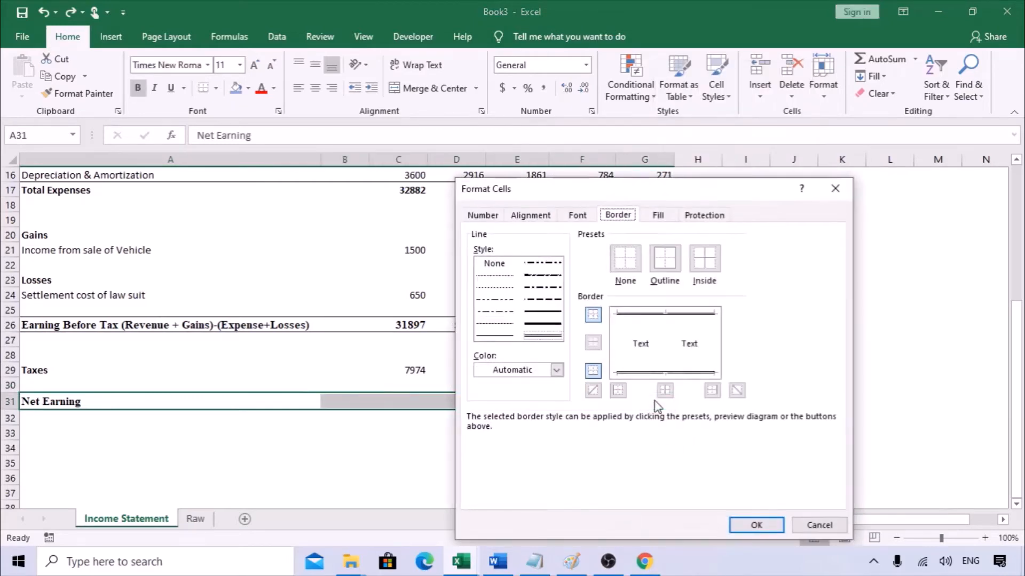
click(655, 318)
click(755, 526)
click(812, 426)
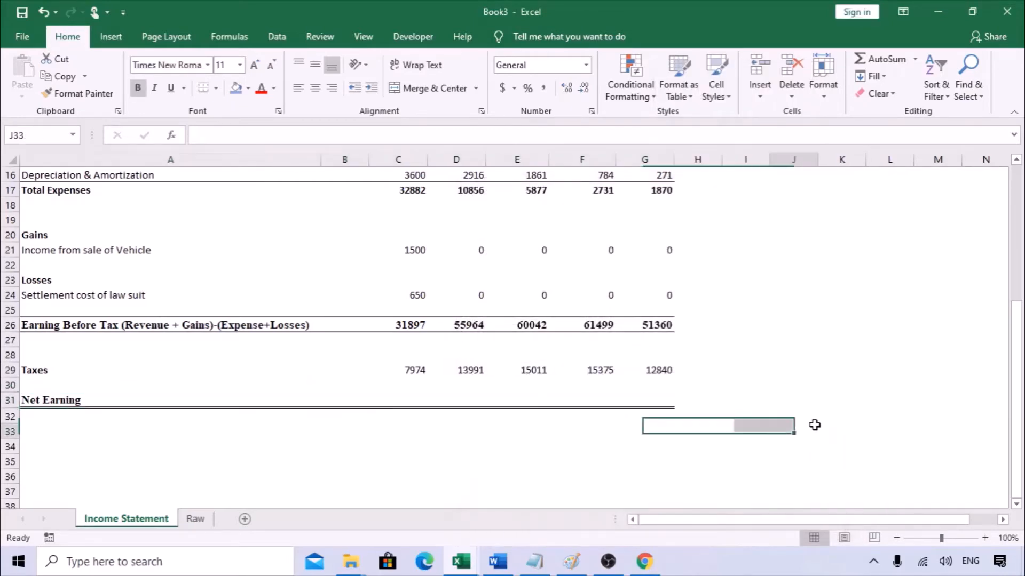
Step: Try to place a thin line between the Taxes row and the blank cells A30:G30
click(52, 391)
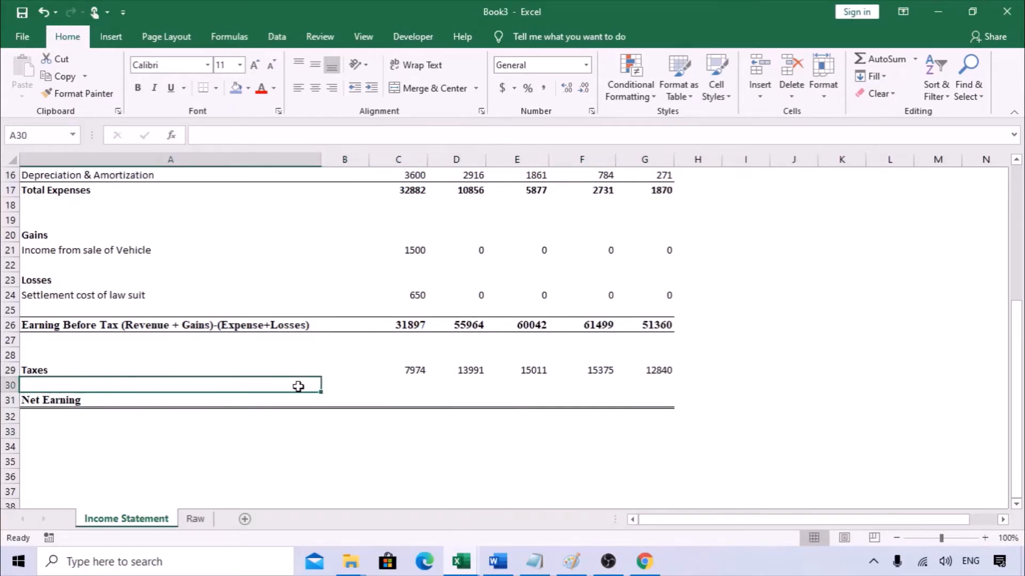
drag(298, 386, 647, 386)
right_click(652, 384)
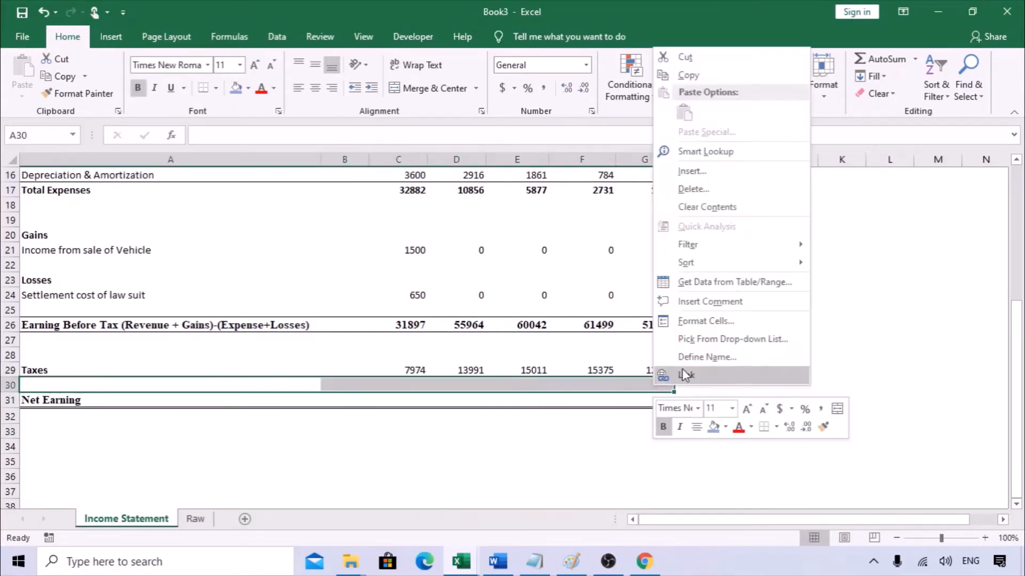
click(702, 324)
click(601, 292)
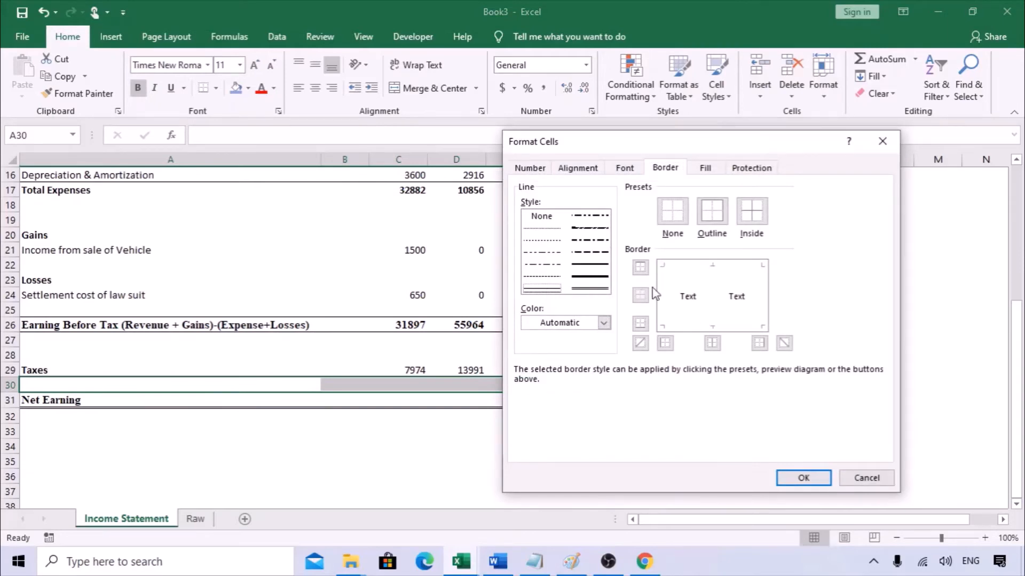
click(802, 478)
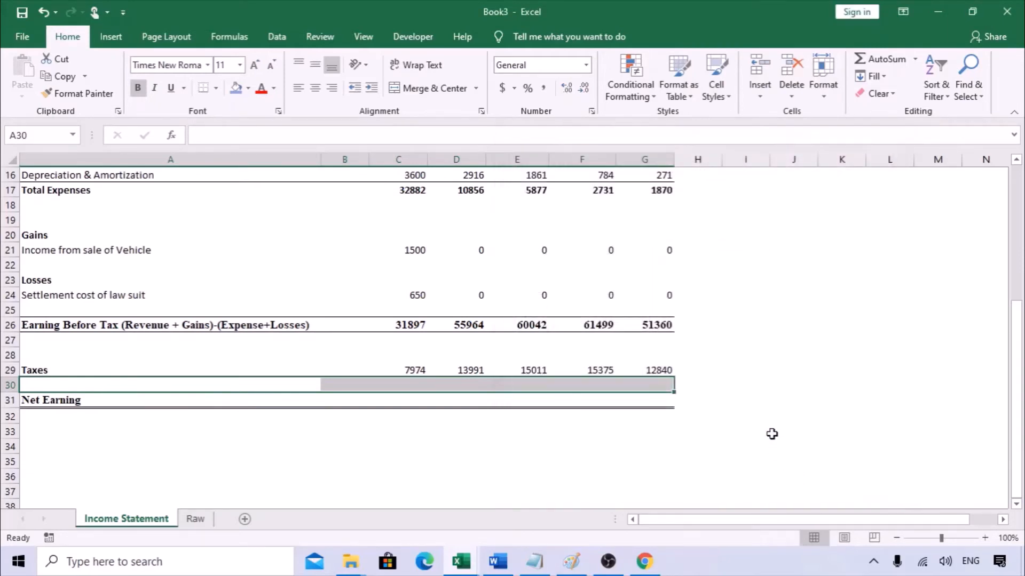
click(791, 442)
click(87, 388)
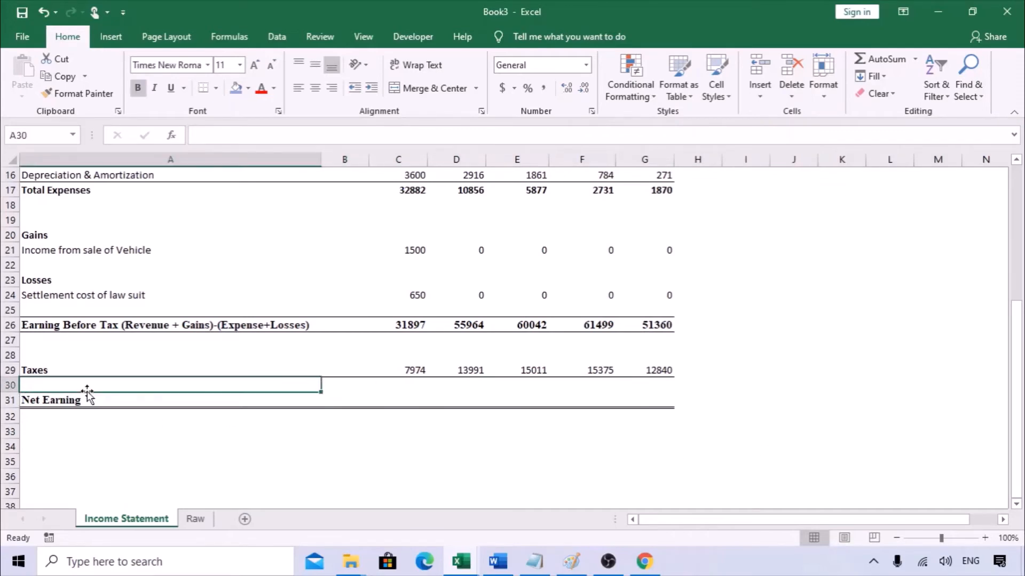
key(ctrl+z)
Step: Apply a thin single-line top border to the Net Earning row A31:G31
drag(72, 400, 652, 395)
right_click(651, 395)
click(670, 328)
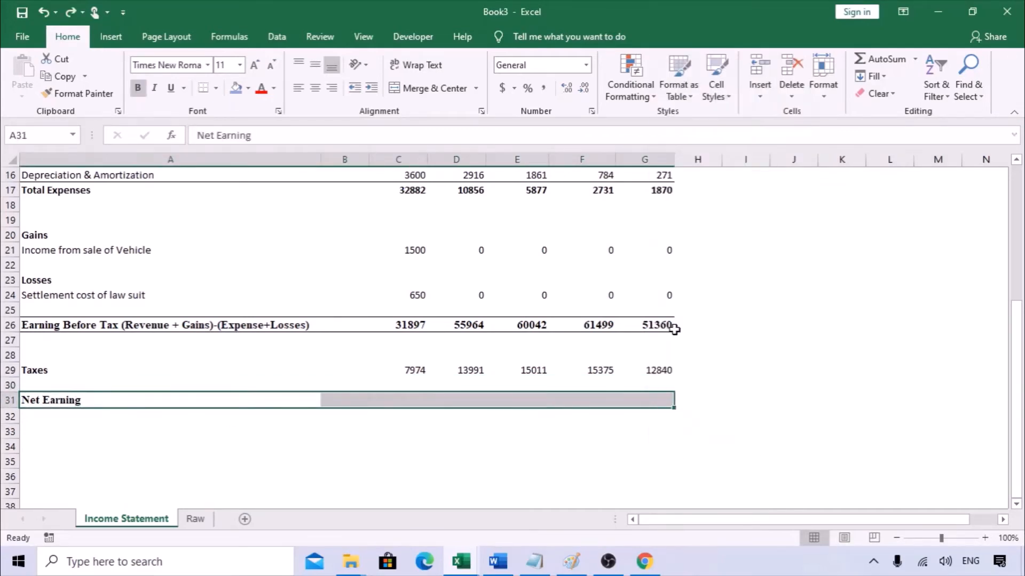
click(671, 277)
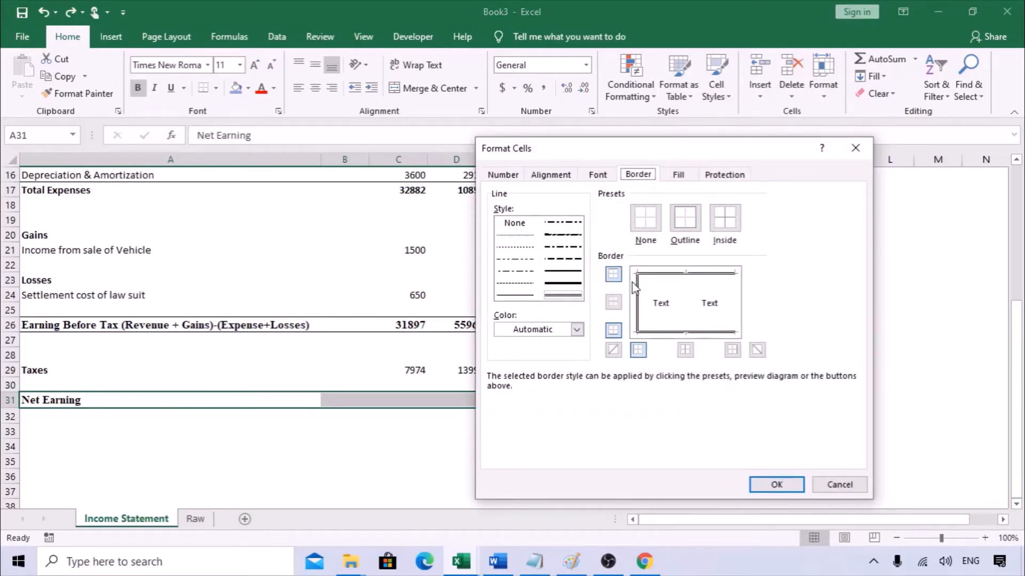
click(520, 296)
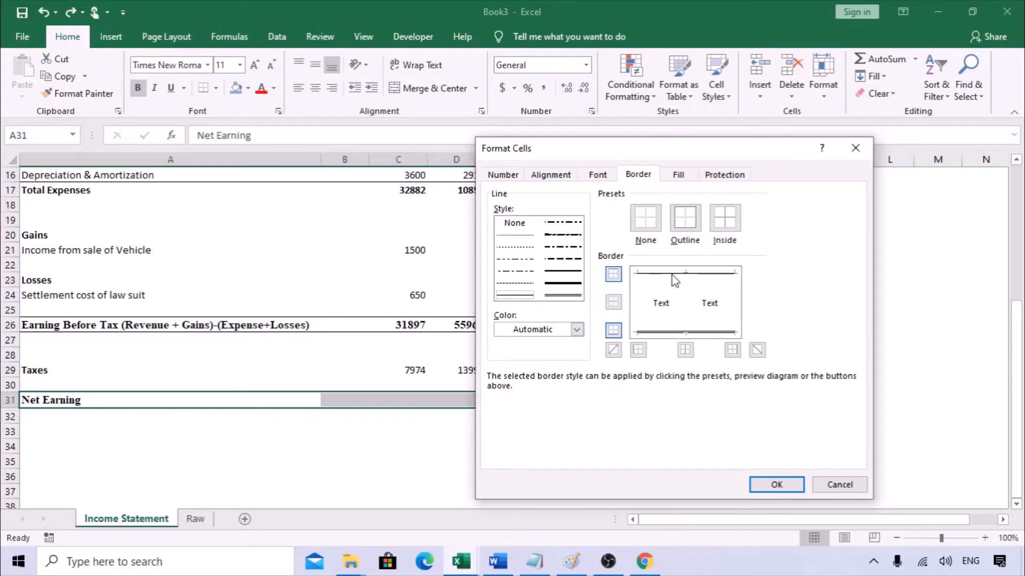
click(777, 485)
click(708, 449)
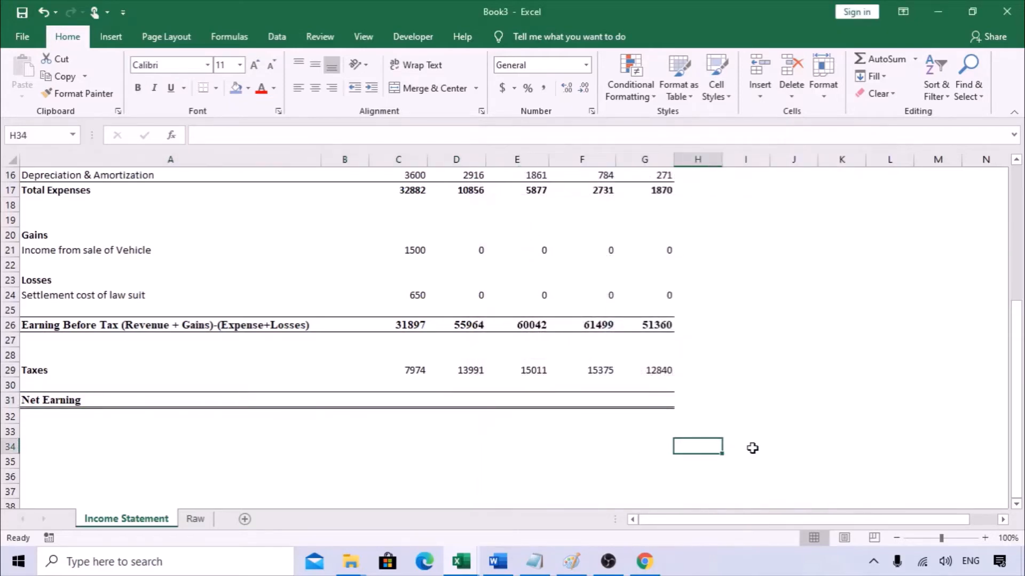
Step: Calculate the 2020 net earning in C31 as earning before tax minus taxes with =C26-C29
click(421, 400)
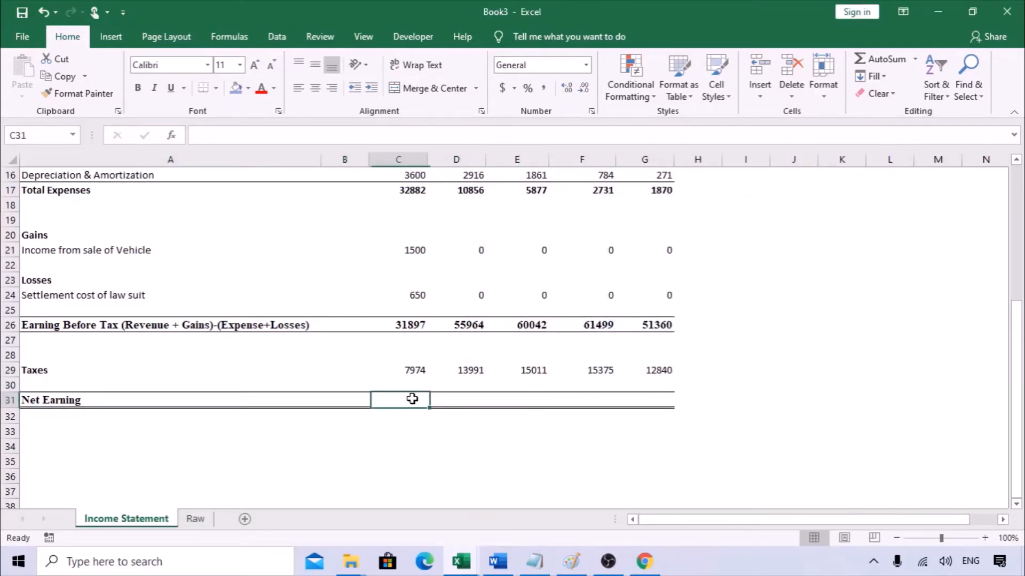
text(=)
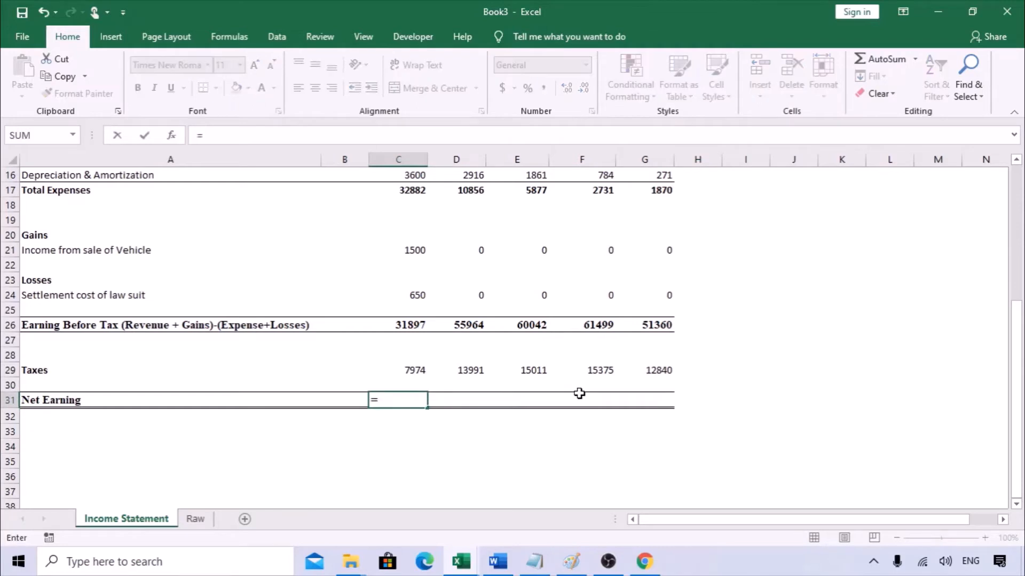
key(Up)
key(Up)
key(Up)
key(Up)
key(Up)
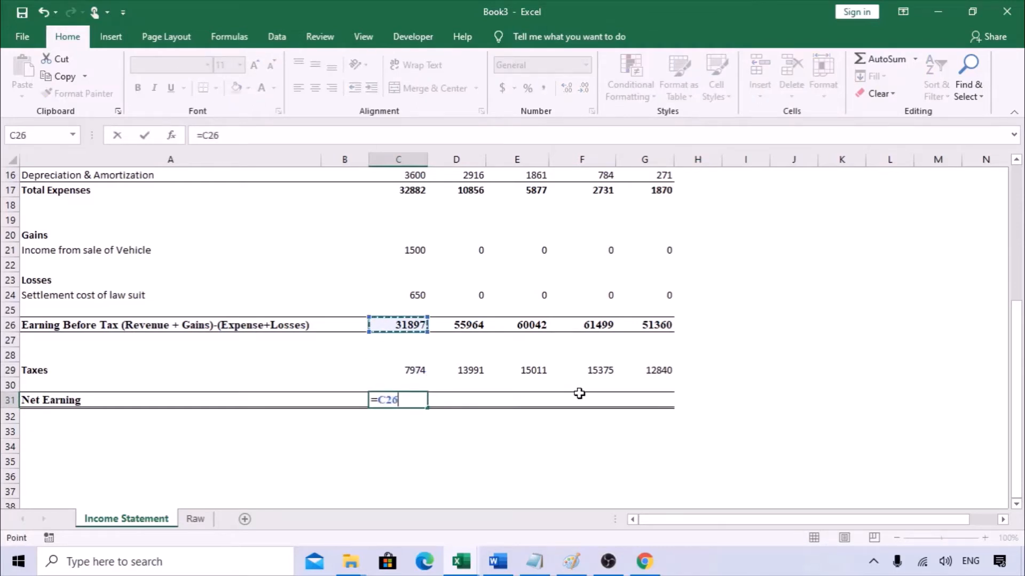
text(-)
key(Up)
key(Up)
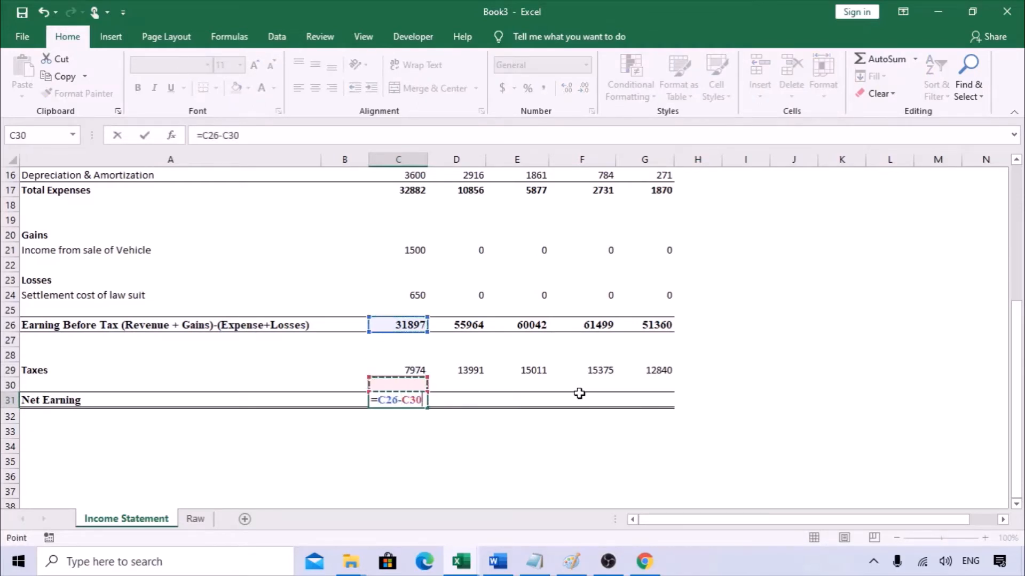
key(ctrl+Return)
Step: Copy the net earning formula from C31 across to the 2019 to 2016 columns in D31:G31
key(ctrl+c)
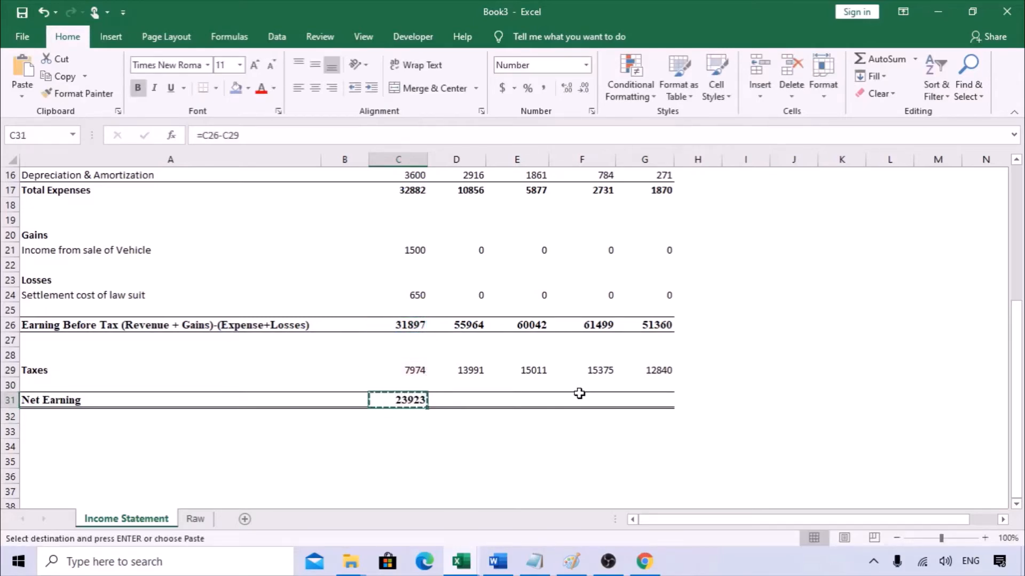
key(Right)
key(shift+Right)
key(shift+Right)
key(shift+Right)
key(Return)
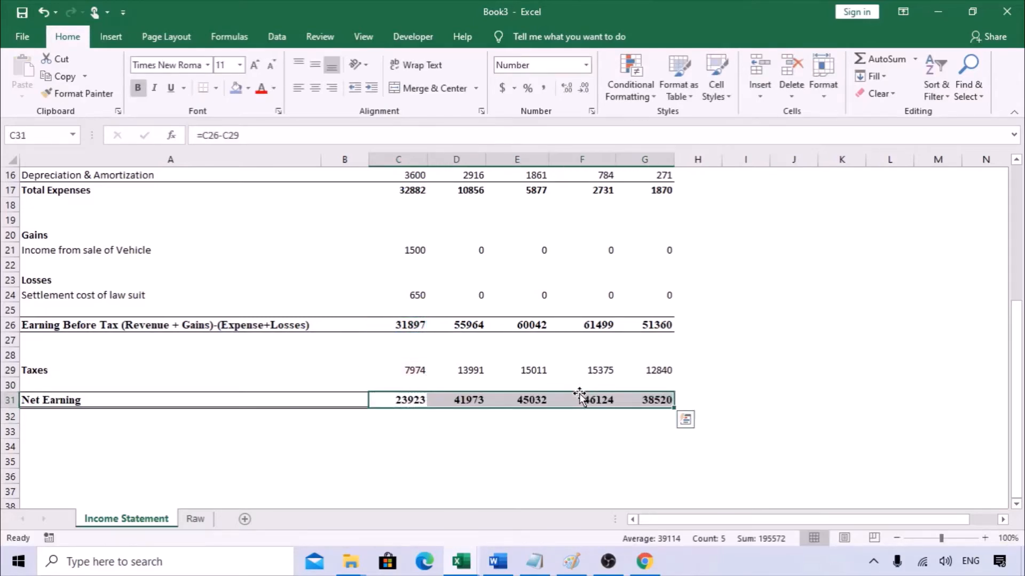
Step: Check the cell references of the net earning formulas in C31:G31
double_click(422, 399)
double_click(474, 400)
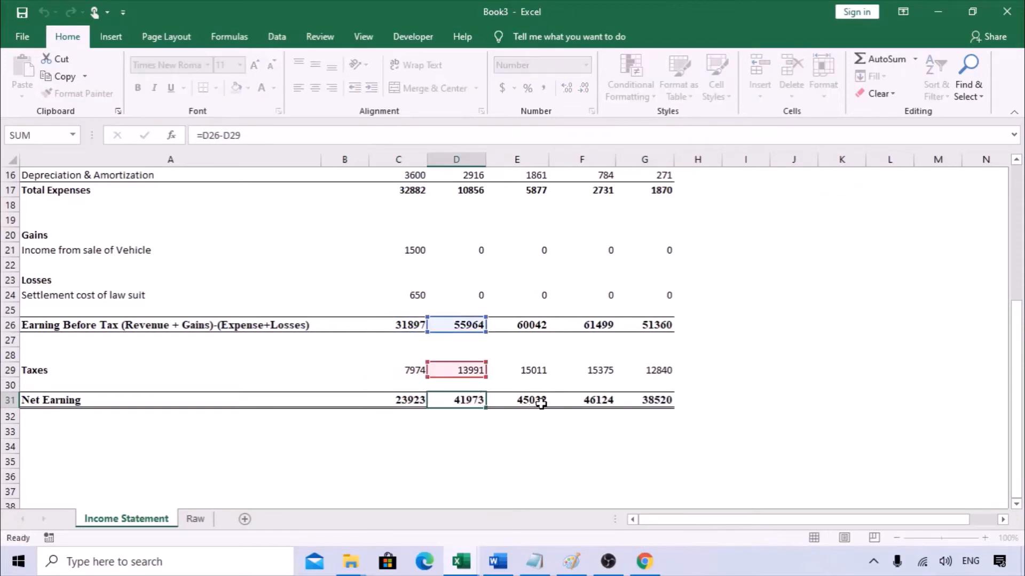
double_click(531, 400)
double_click(587, 400)
double_click(638, 401)
key(Escape)
Step: Set the font colour of the Revenue and Cost of Goods Sold figures in C4:G5 to the standard light blue
scroll(603, 427, up, 5)
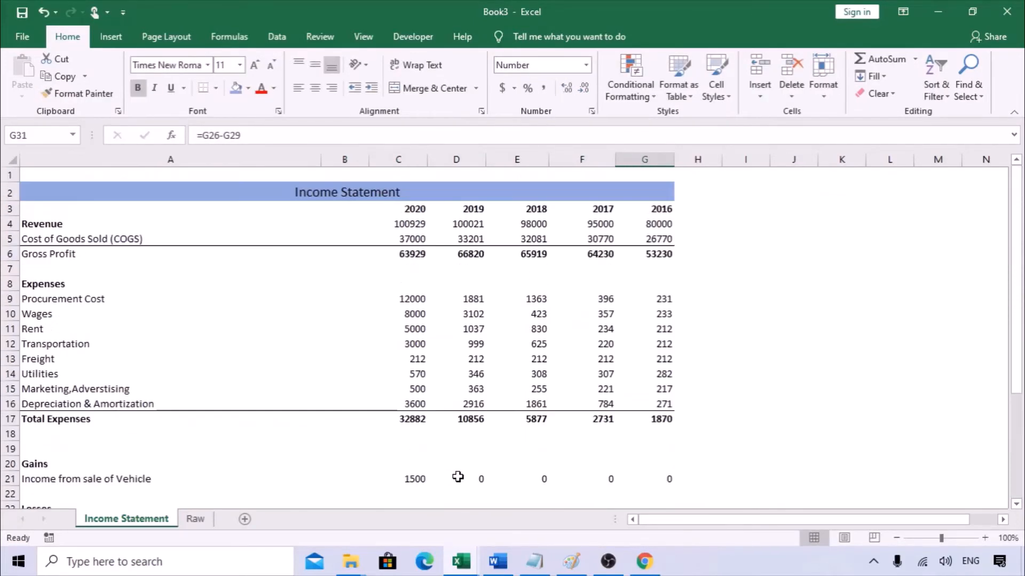
click(60, 224)
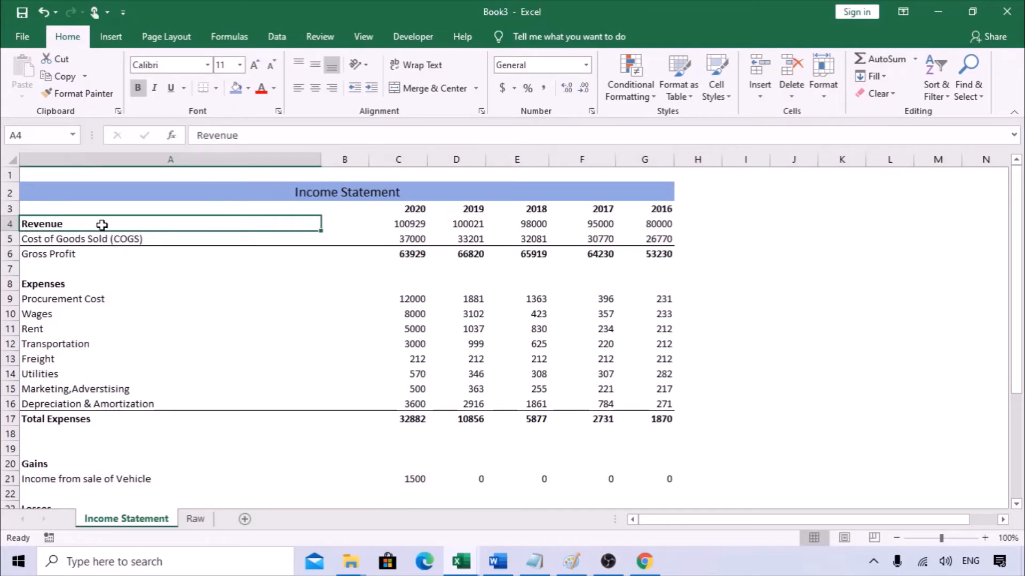
drag(416, 224, 663, 238)
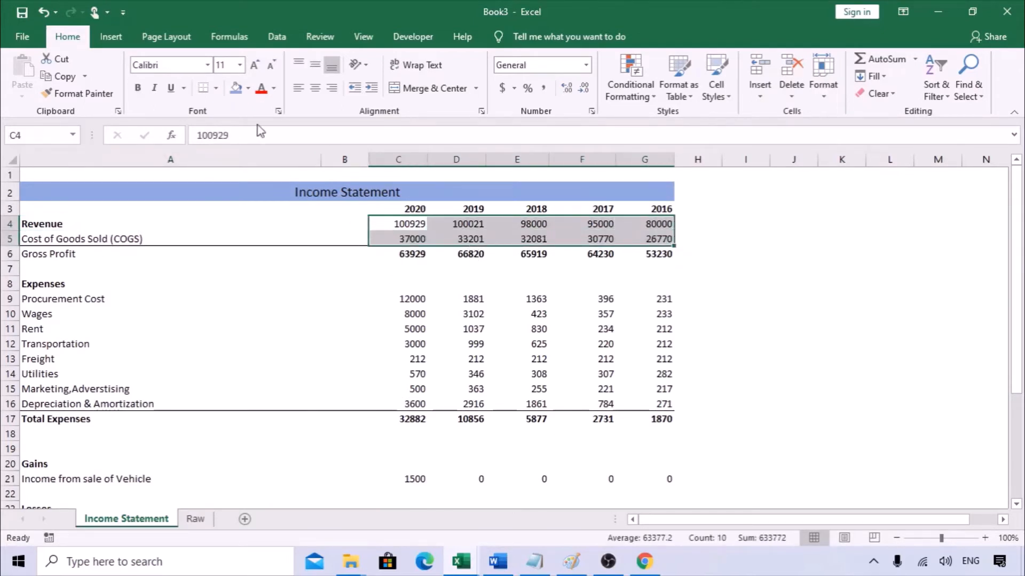
click(249, 88)
click(274, 88)
click(273, 88)
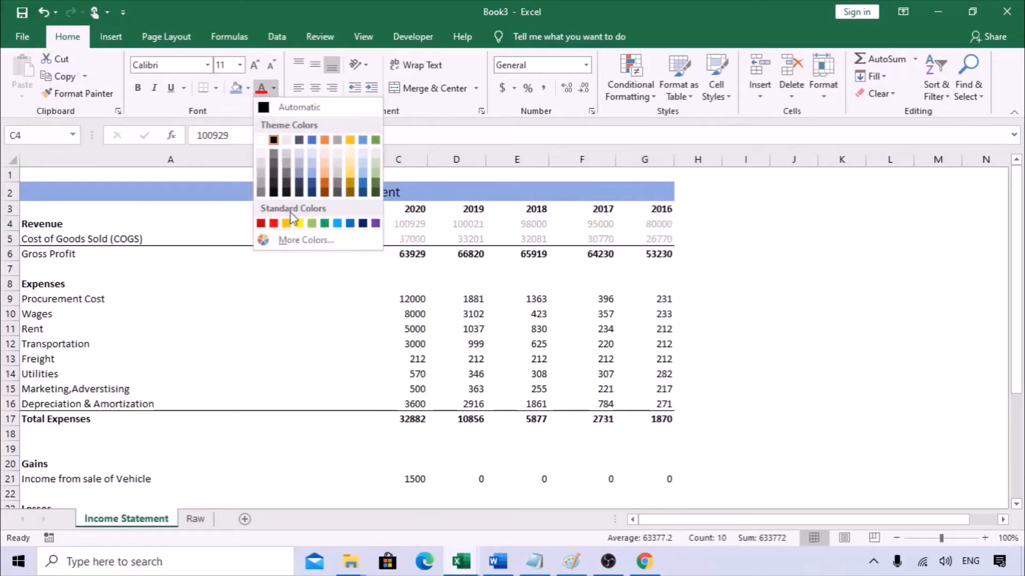
click(337, 224)
Step: Apply the same light blue font colour to the expense figures C9:G16 and the gains and losses figures C21:G24
drag(416, 299, 657, 404)
click(261, 88)
scroll(514, 366, down, 2)
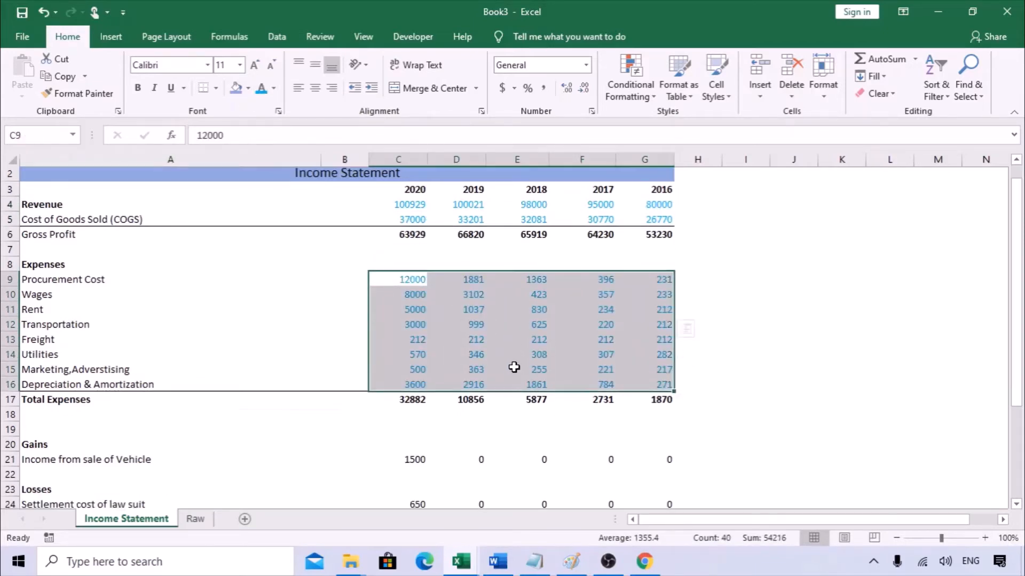
drag(412, 378, 646, 433)
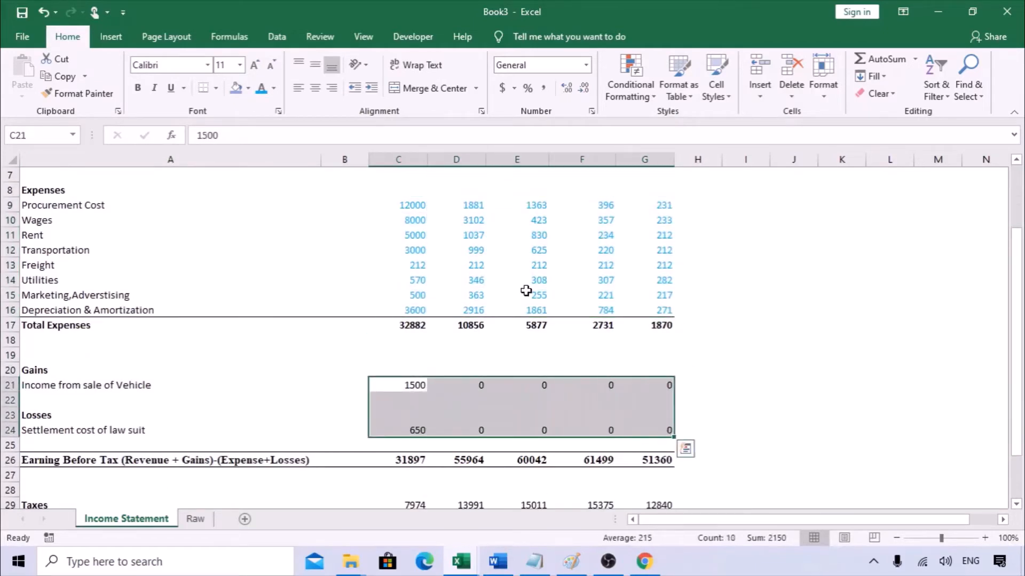
click(261, 88)
Step: Colour the Taxes figures in C29:G29 with the same light blue font
scroll(402, 343, down, 2)
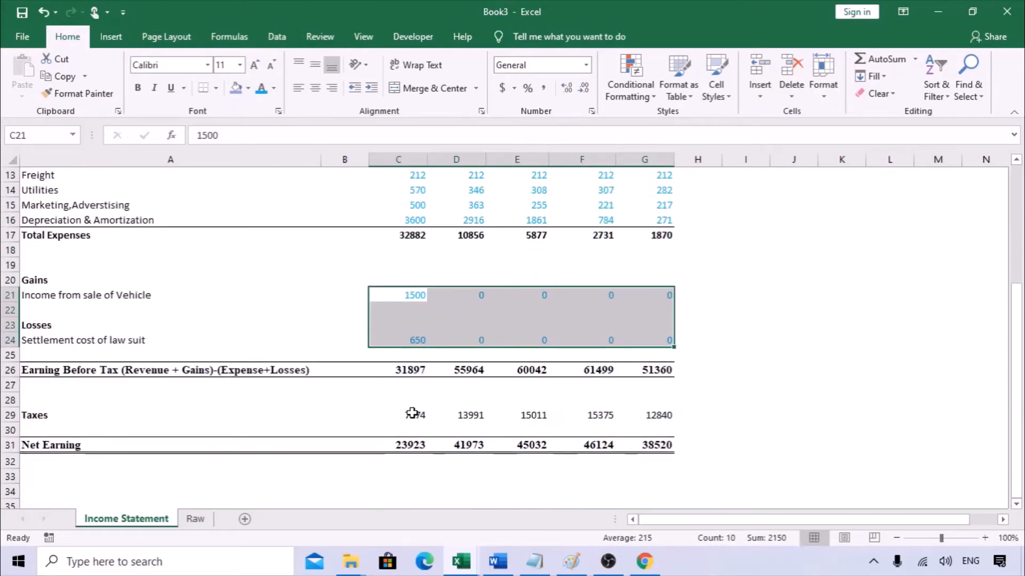
drag(412, 414, 662, 416)
click(261, 88)
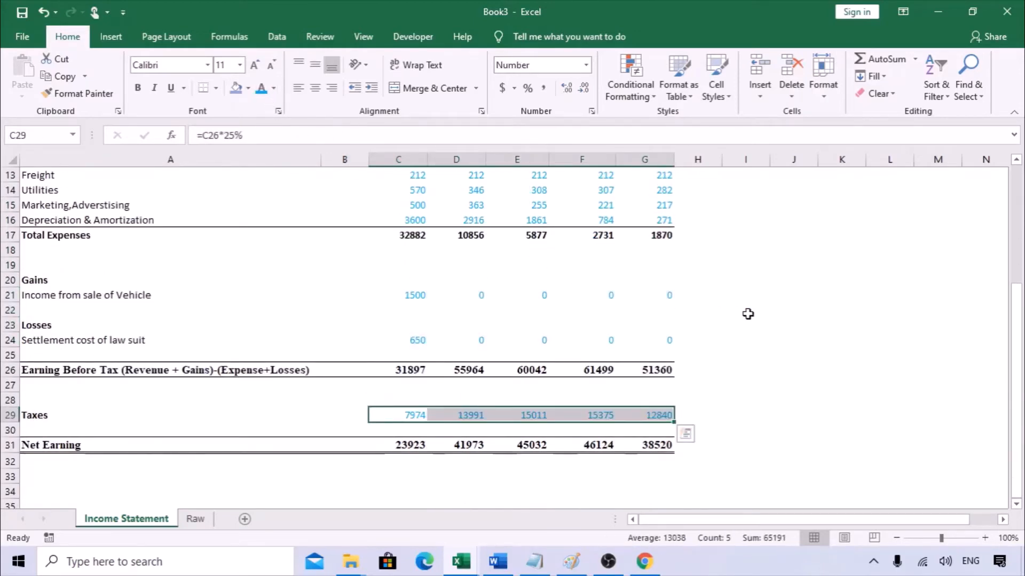
Step: Format the figures in C4:G31 as Currency with the $ symbol and 0 decimal places
click(748, 314)
scroll(440, 300, up, 4)
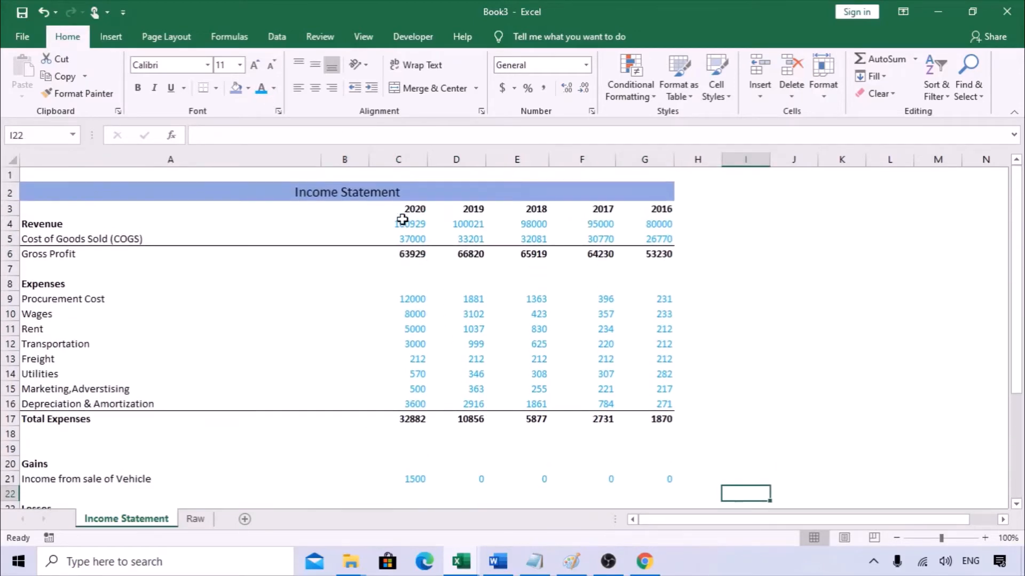
drag(402, 219, 663, 310)
scroll(614, 465, down, 7)
scroll(652, 357, up, 7)
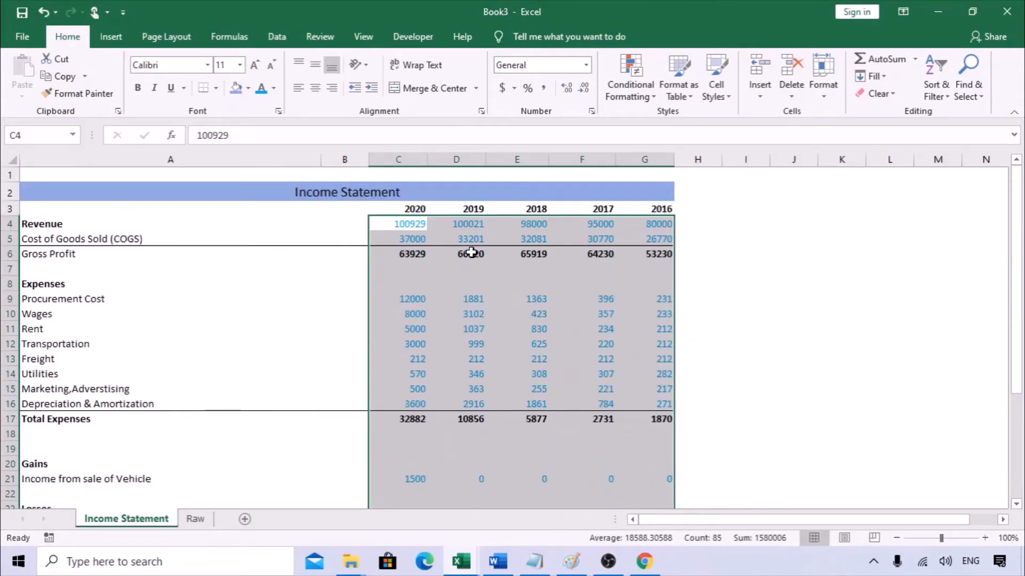
right_click(470, 253)
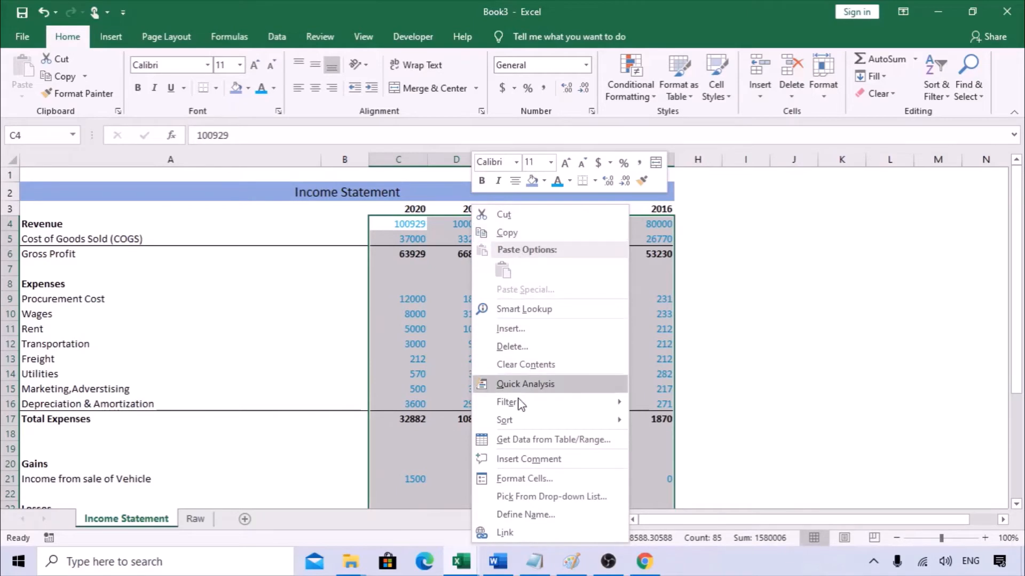
click(524, 478)
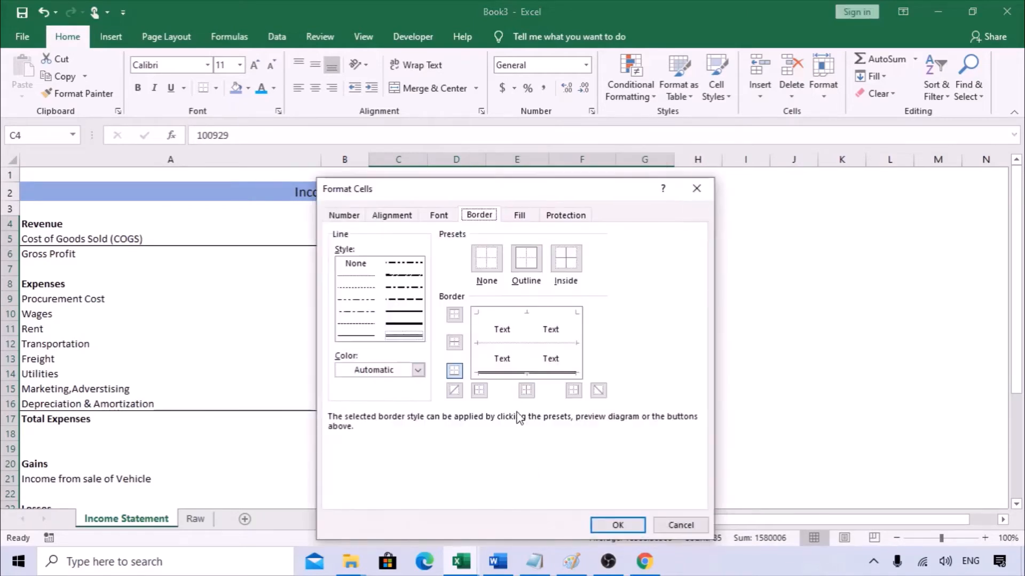
click(347, 215)
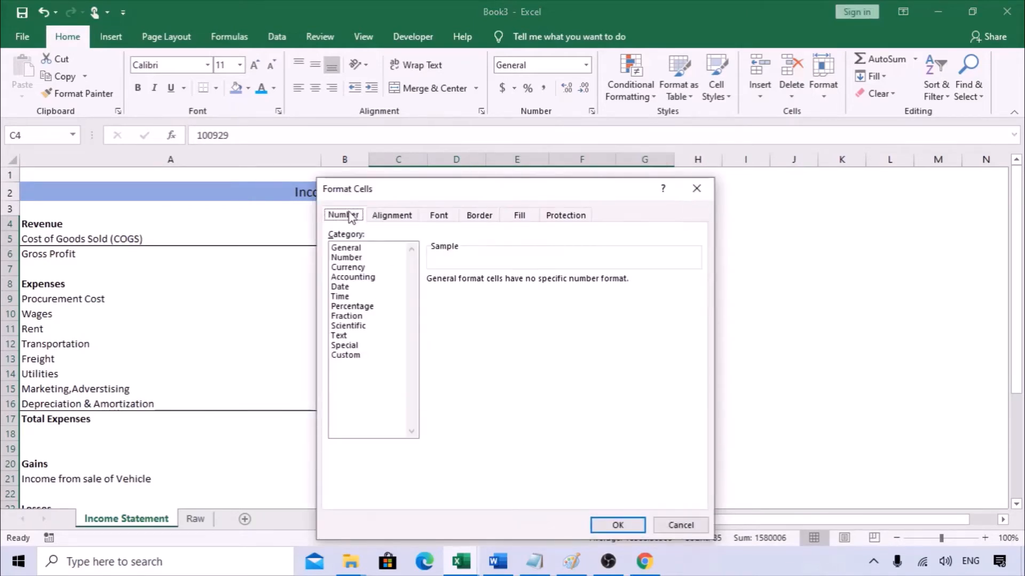
click(348, 268)
click(493, 300)
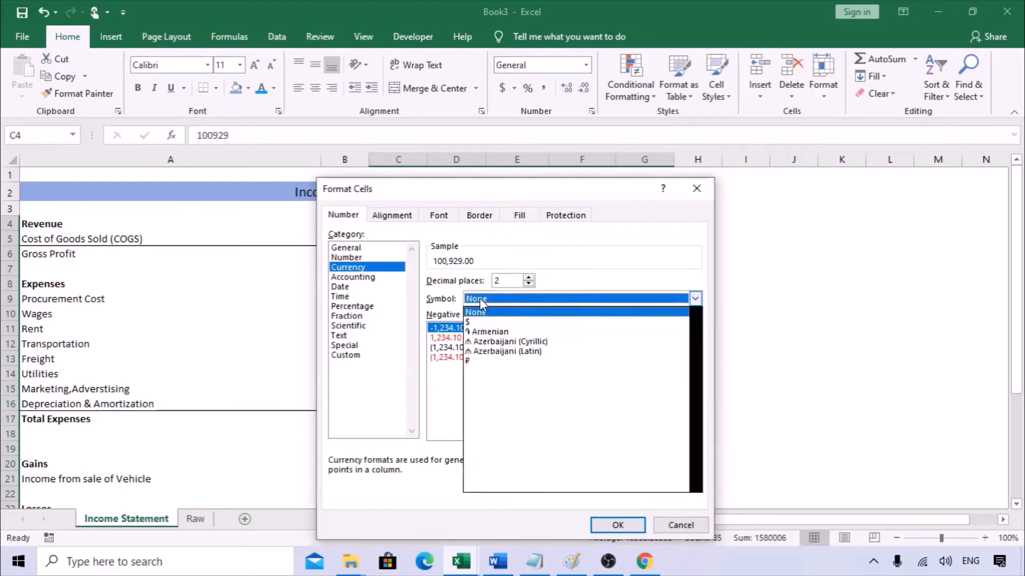
click(531, 318)
click(529, 284)
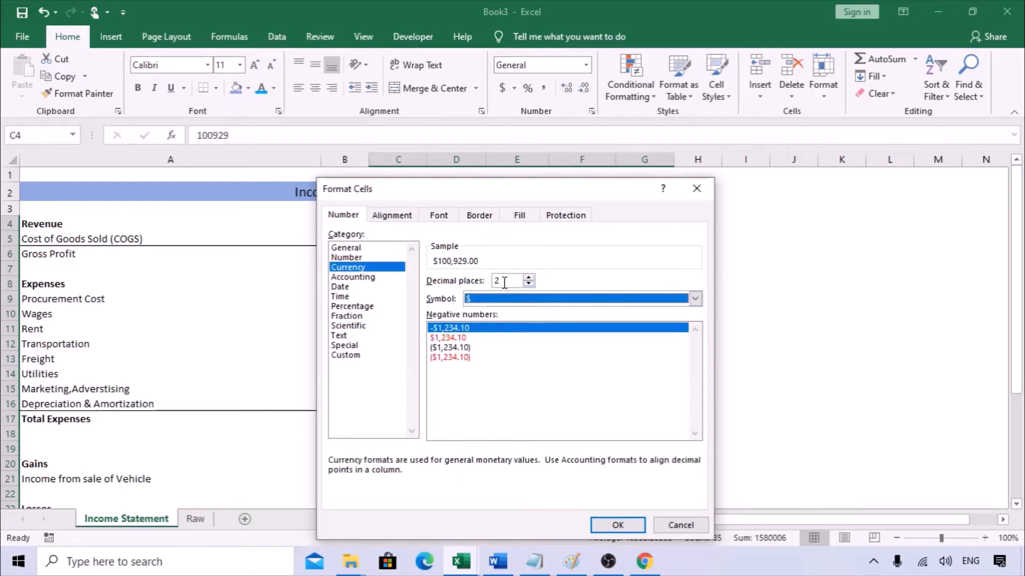
click(529, 283)
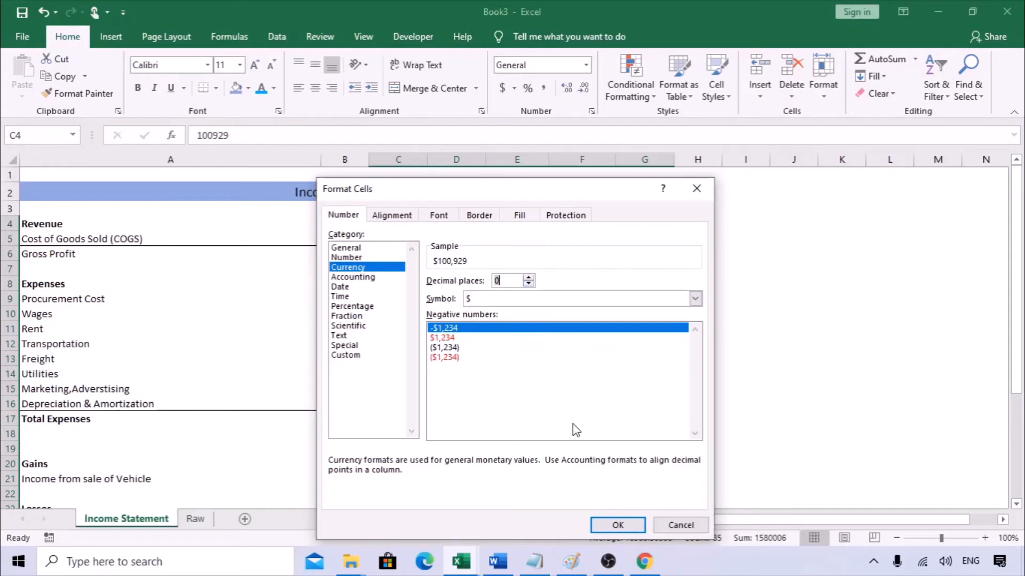
click(618, 526)
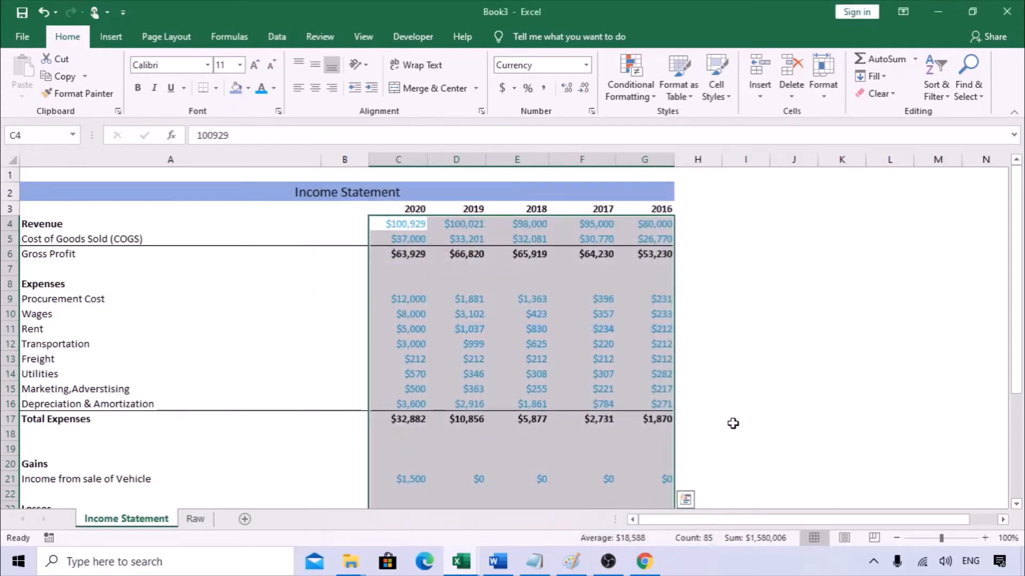
click(737, 386)
scroll(737, 386, down, 6)
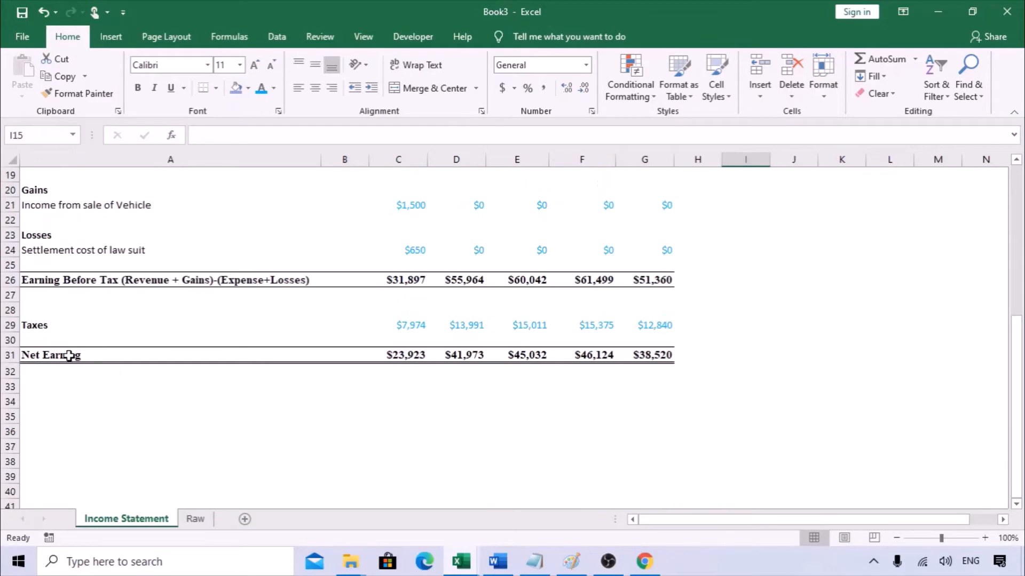
drag(69, 356, 621, 161)
click(841, 359)
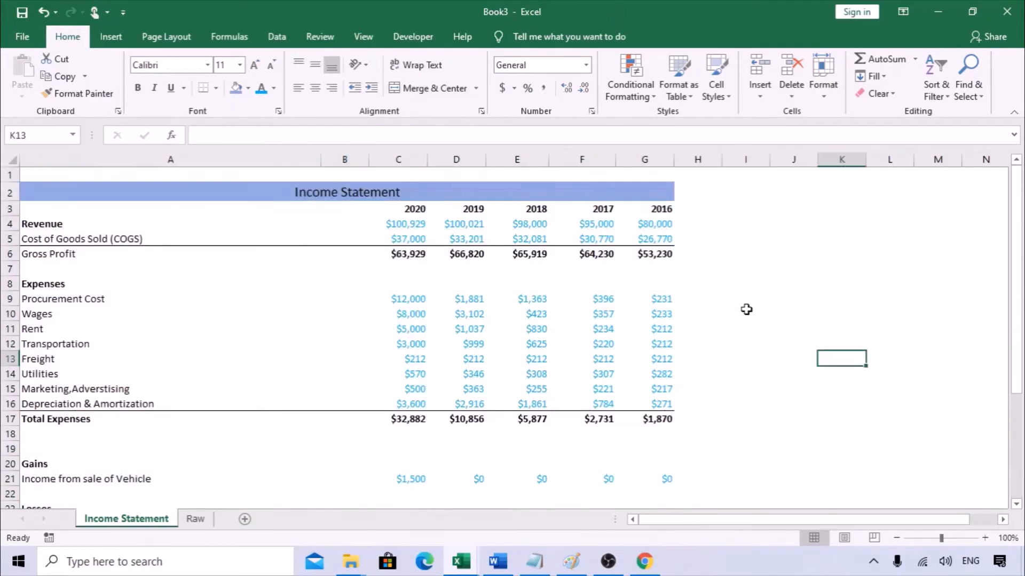
Step: Make the Income Statement title in row 2 bold
click(659, 210)
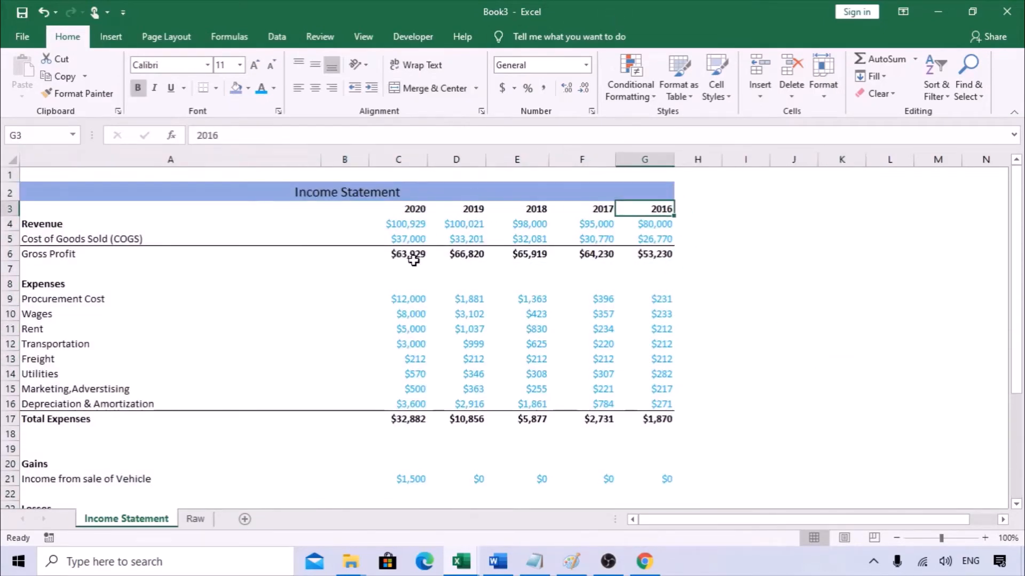
click(141, 193)
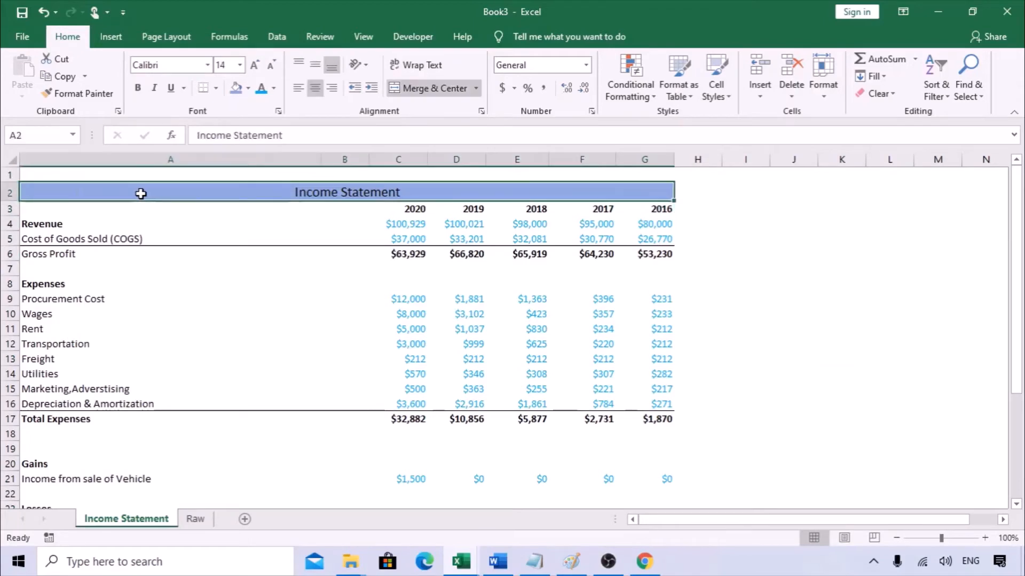
key(ctrl+b)
Step: Add a medium-weight solid border along the outer right edge of the statement range A2:G31
scroll(589, 281, down, 7)
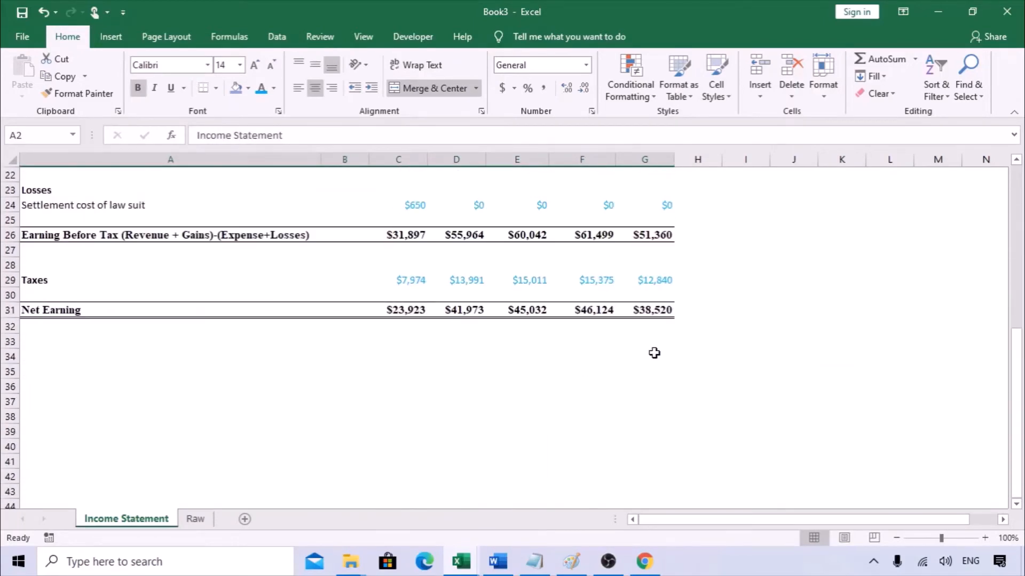
shift+click(664, 310)
right_click(652, 275)
click(686, 475)
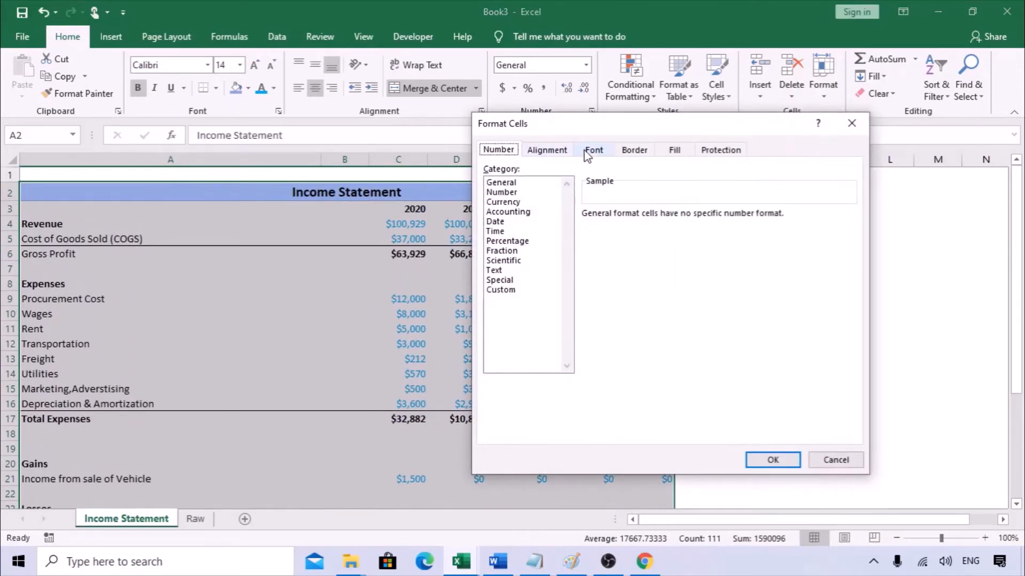
click(635, 150)
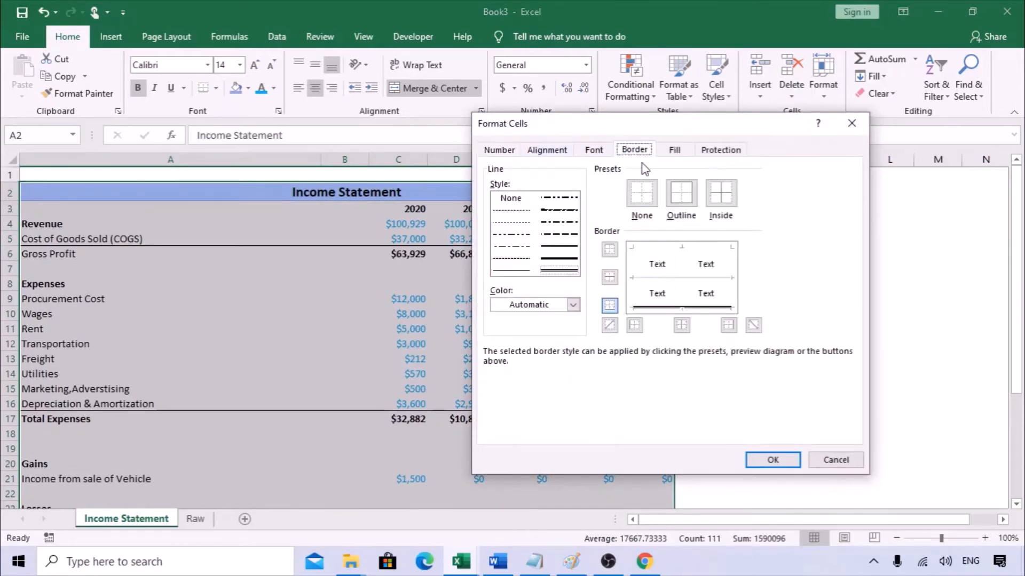
click(731, 263)
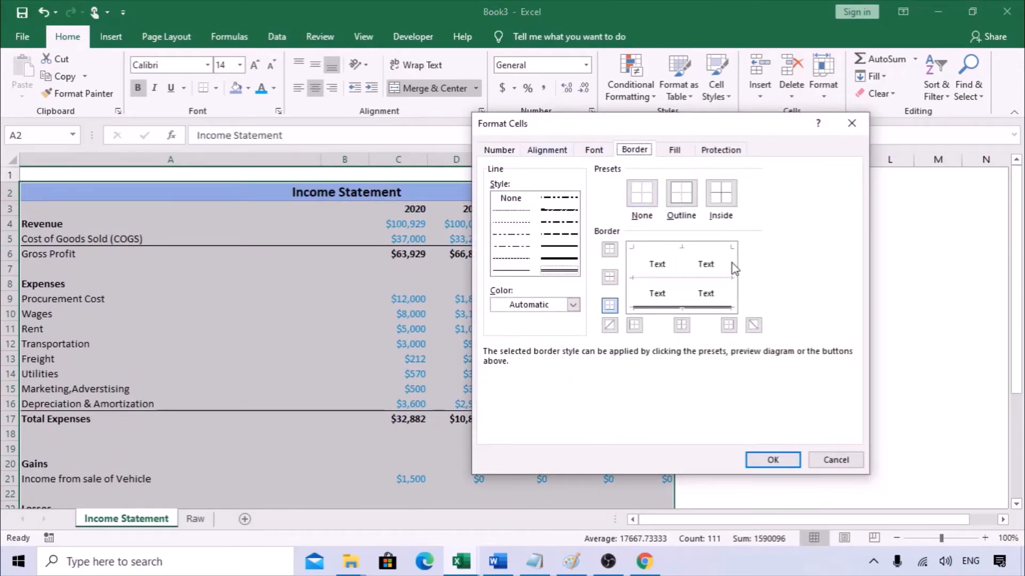
click(570, 245)
click(773, 458)
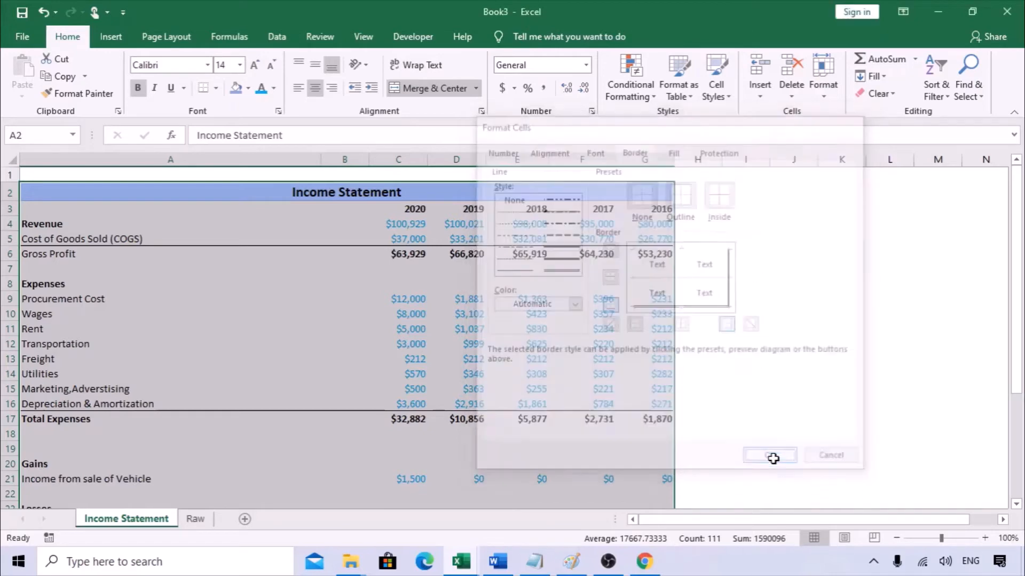
click(831, 405)
scroll(831, 407, down, 1)
scroll(831, 407, up, 1)
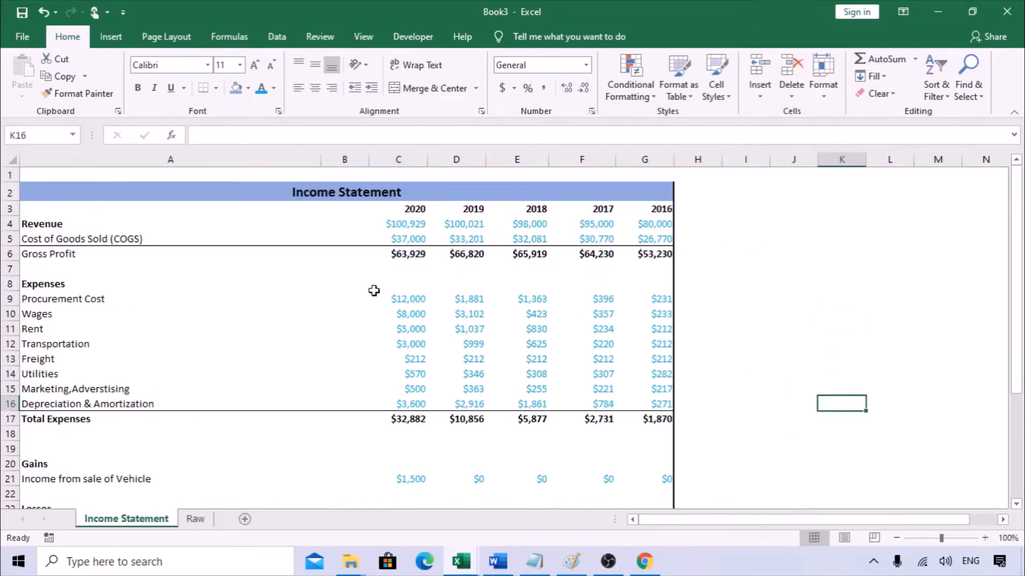
Step: Freeze panes at cell C4 to keep rows 1 to 3 and columns A and B in view
click(240, 192)
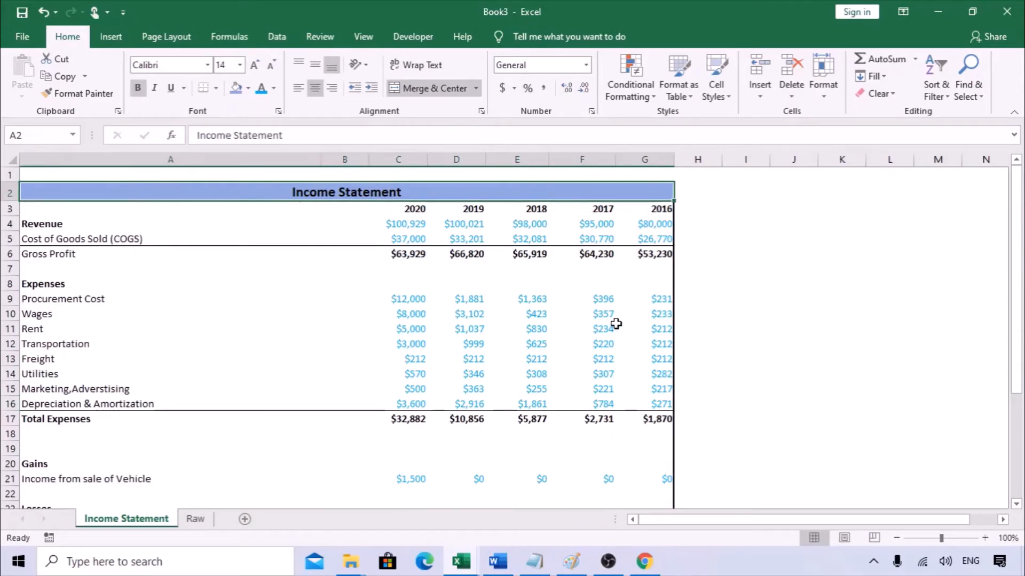
scroll(613, 325, down, 2)
scroll(576, 338, up, 2)
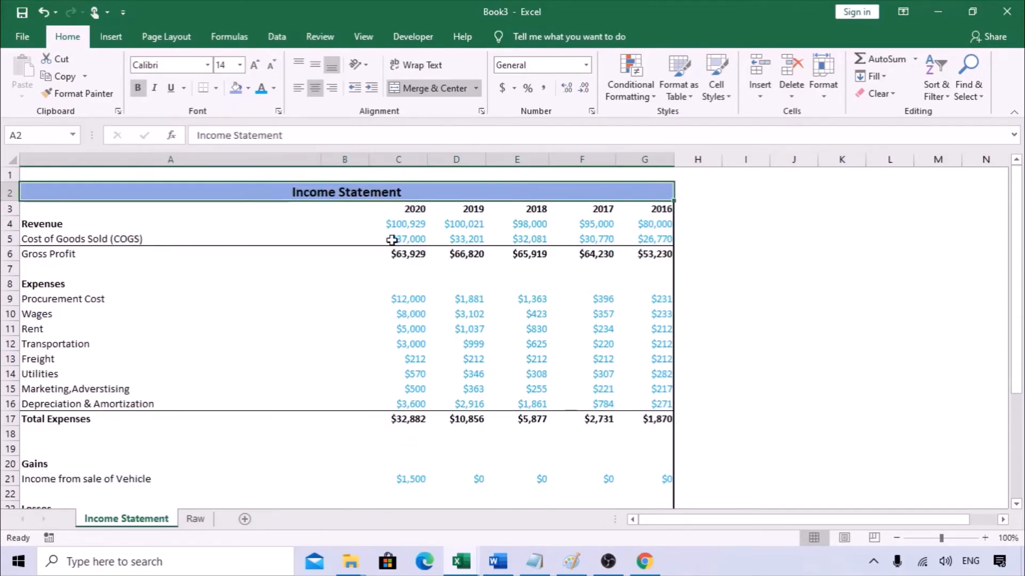
click(10, 224)
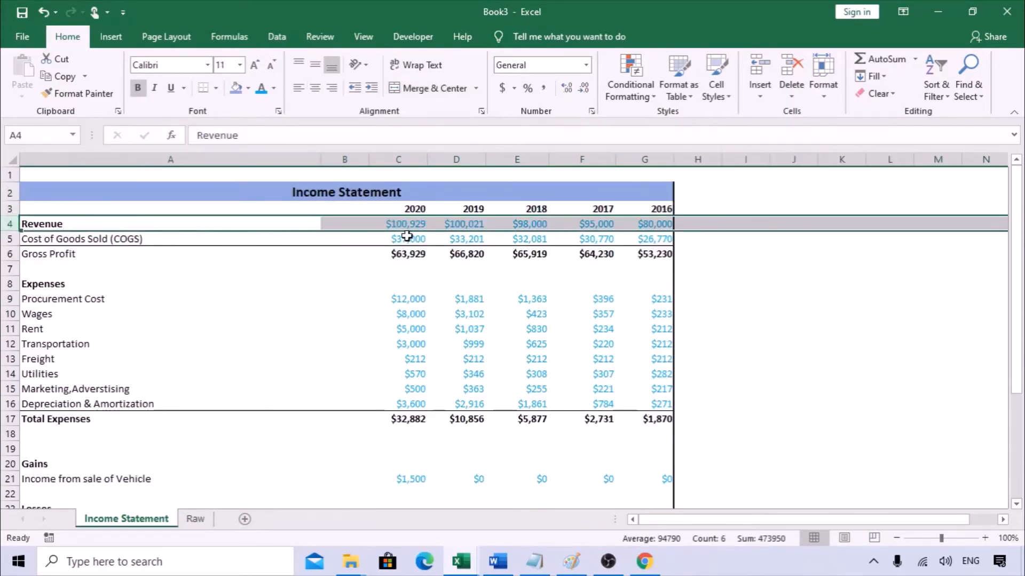
click(419, 225)
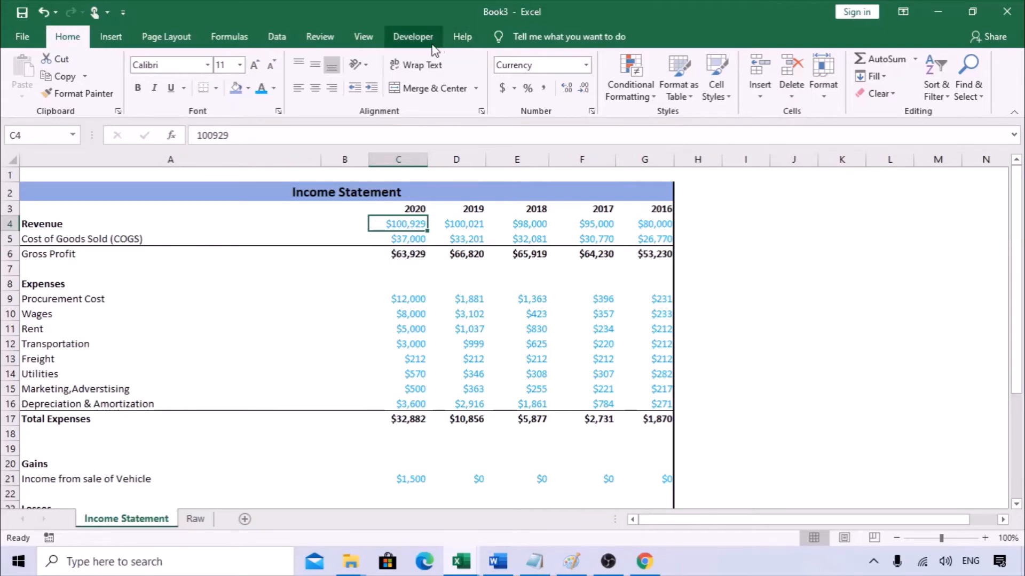
click(369, 40)
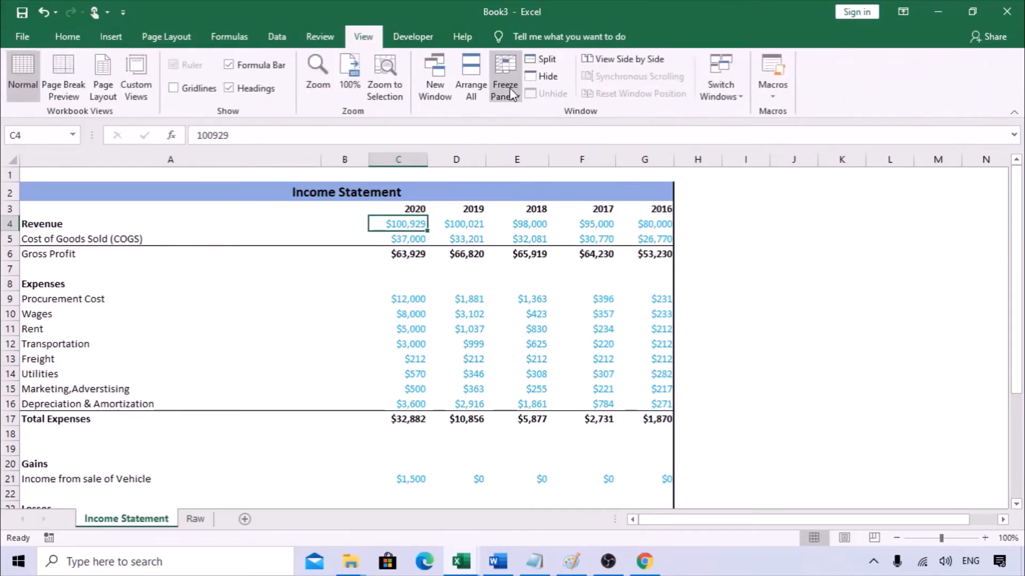
click(517, 102)
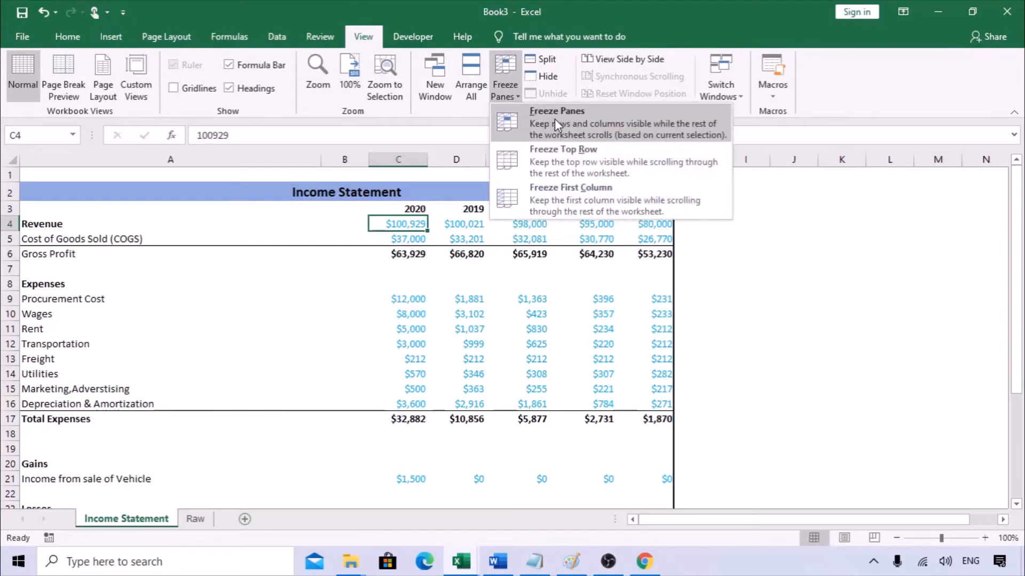
click(555, 118)
Step: Check that the title, year row and label columns stay in view while moving down and across the sheet
scroll(468, 284, down, 8)
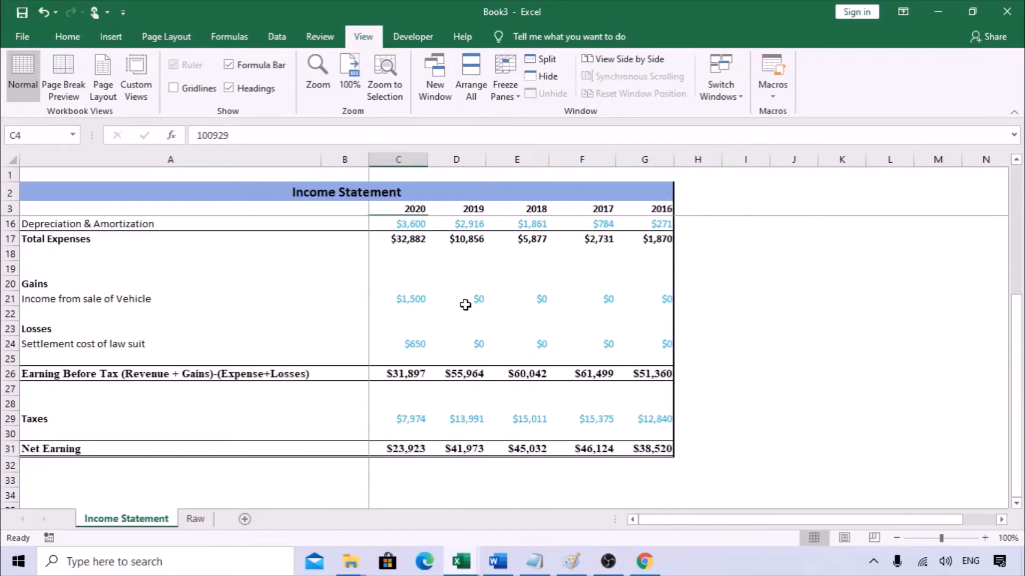
scroll(465, 305, up, 3)
scroll(466, 305, up, 5)
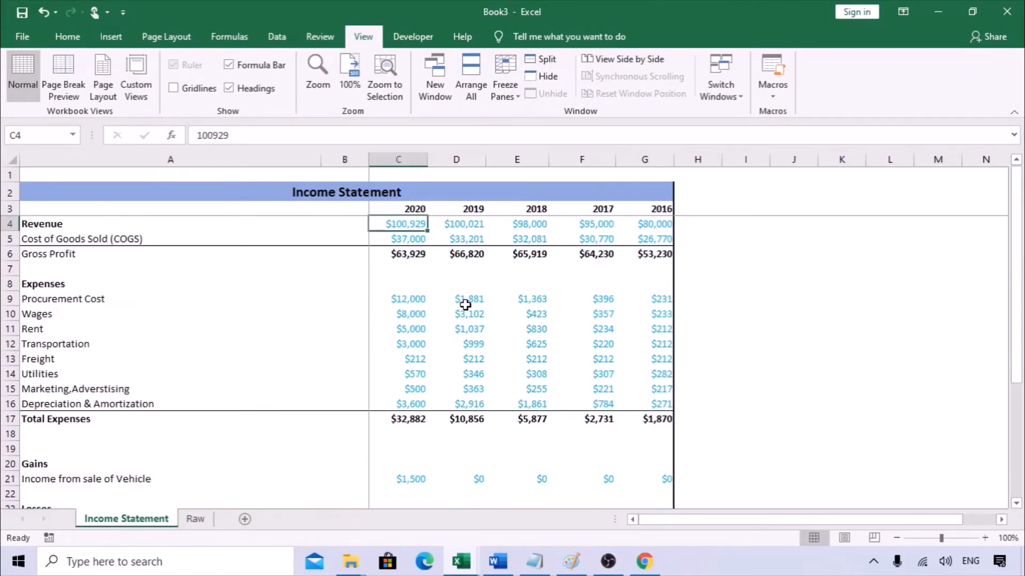
click(466, 302)
key(Right)
key(Right)
key(Right)
key(Right)
key(Right)
key(Right)
key(Right)
key(Right)
key(Right)
key(Right)
key(Right)
key(Right)
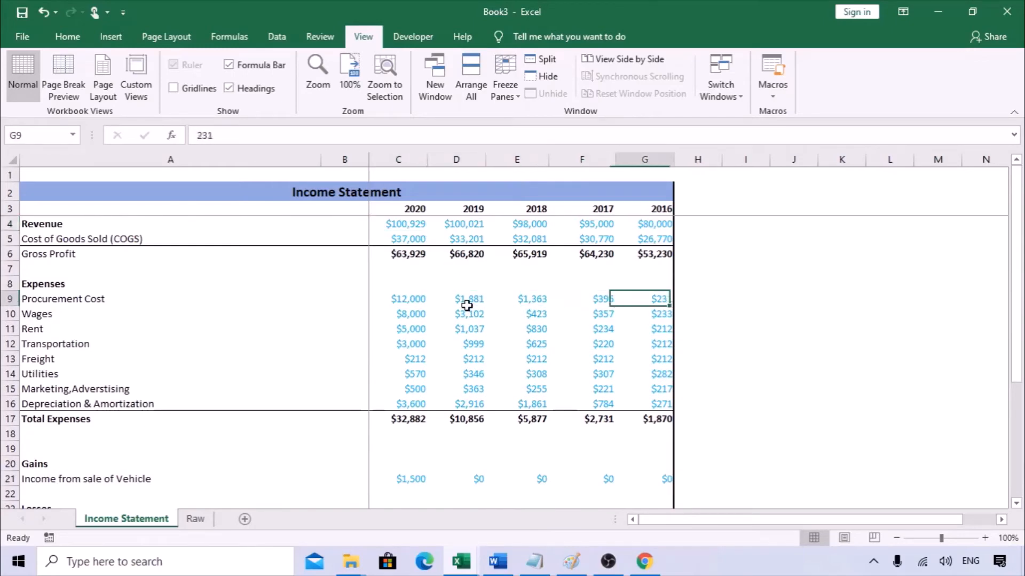
key(Right)
key(Right)
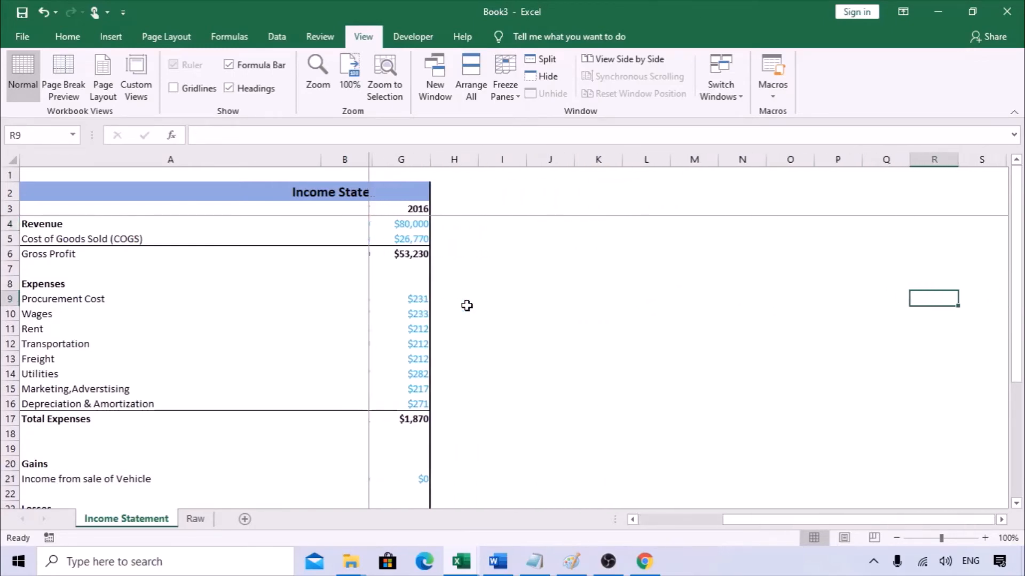
key(Left)
key(Left)
key(Left)
key(Left)
key(Left)
key(Left)
key(Left)
key(Left)
key(Left)
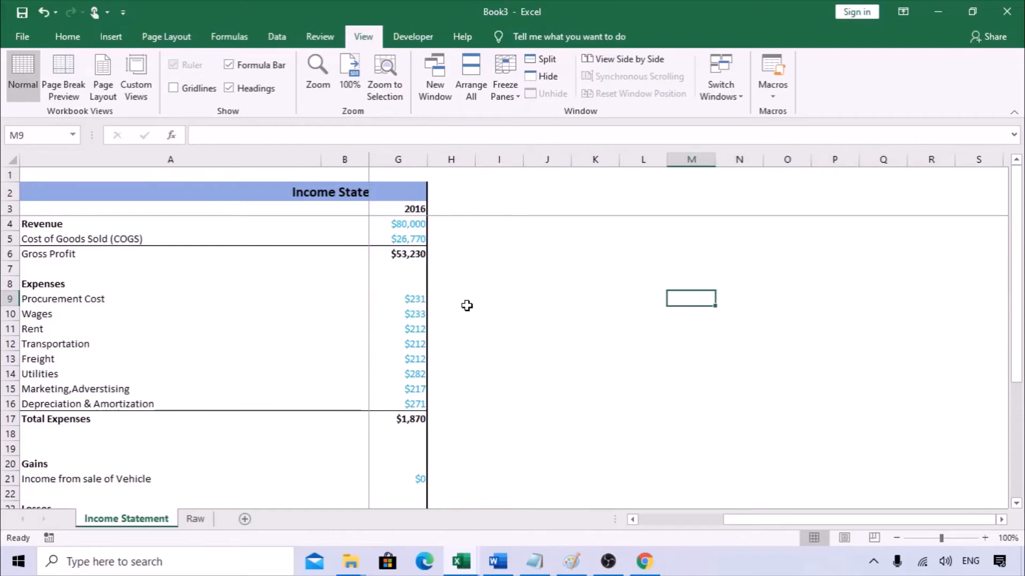
key(Home)
key(ctrl+Down)
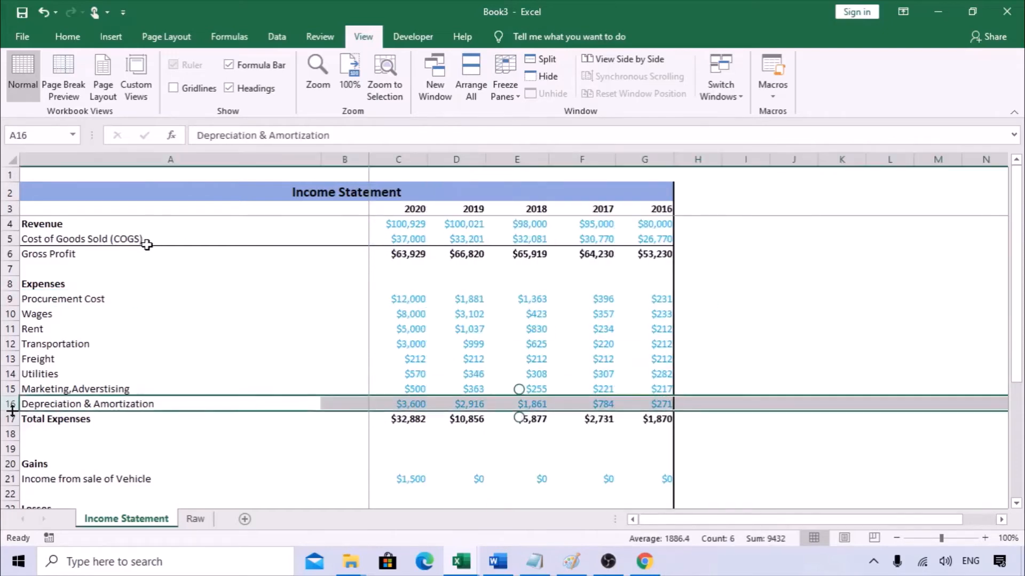
Step: Enter the label Yearly in cell A3 beside the year headings
click(147, 241)
click(124, 210)
text(yEARLY)
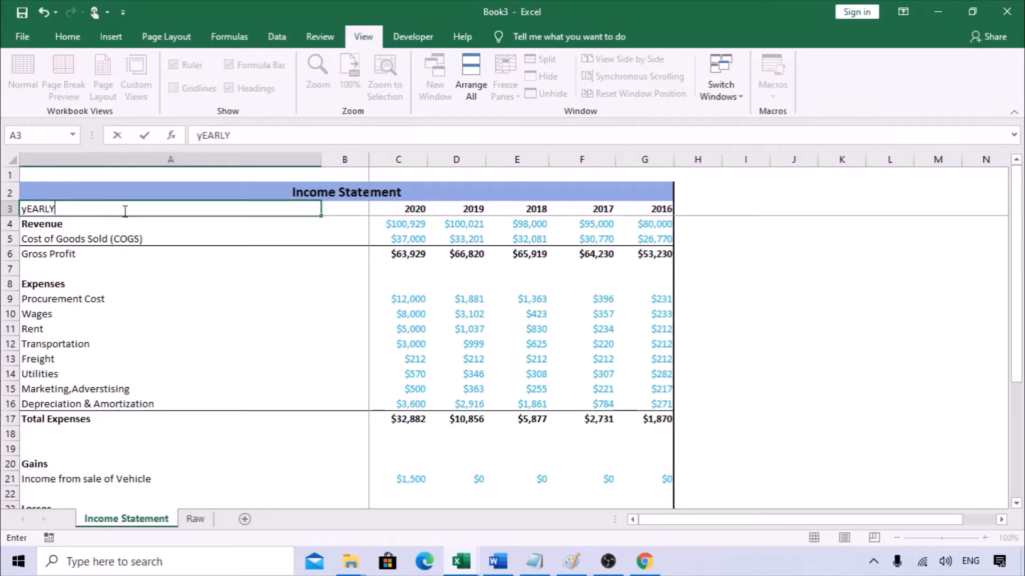
key(Return)
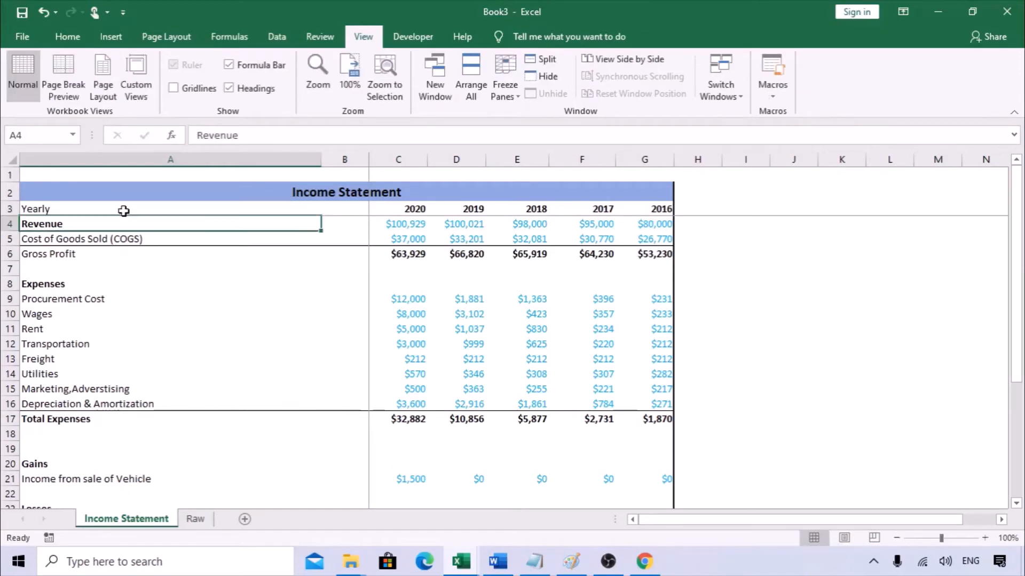
scroll(70, 309, down, 1)
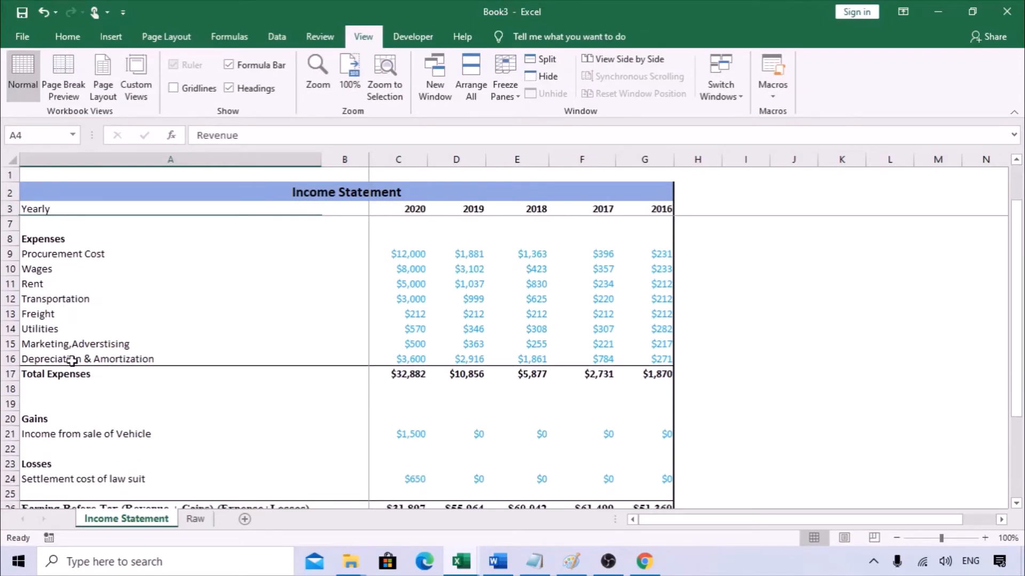
click(94, 378)
ctrl+click(48, 420)
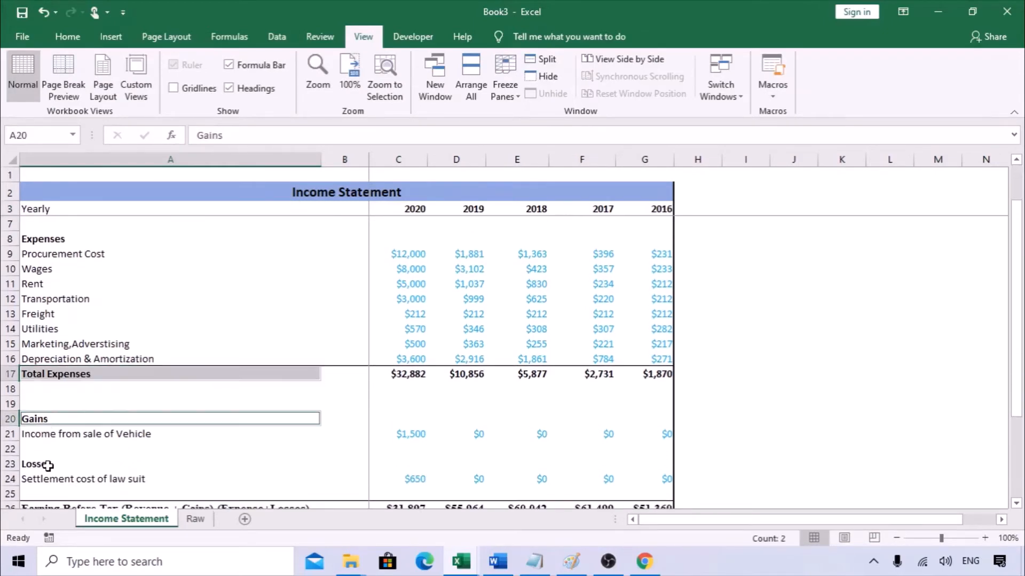
ctrl+click(49, 465)
scroll(52, 290, up, 1)
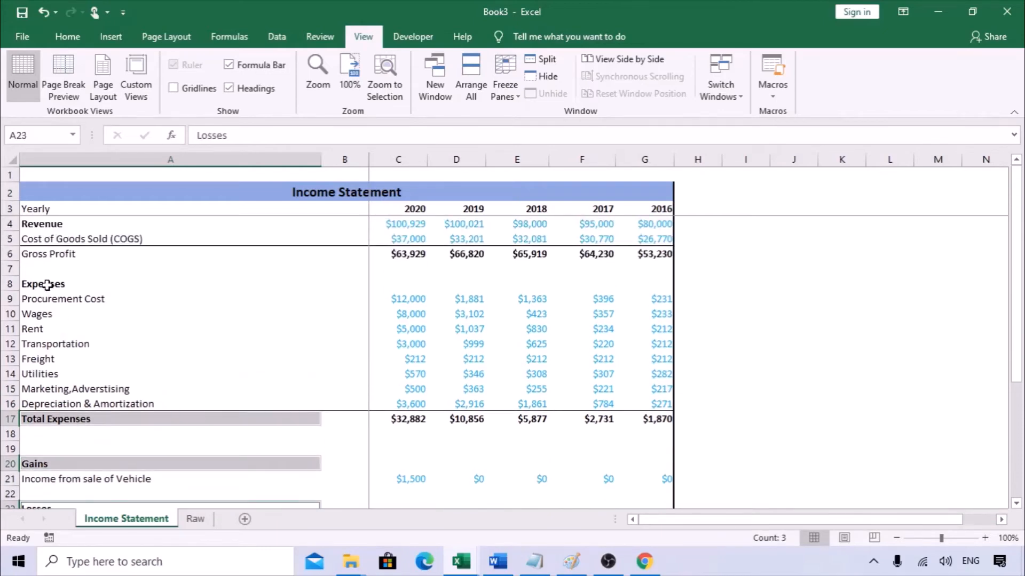
click(47, 285)
Step: Set the font size of the Revenue, Expenses, Gains and Losses headings in column A to 12
click(38, 227)
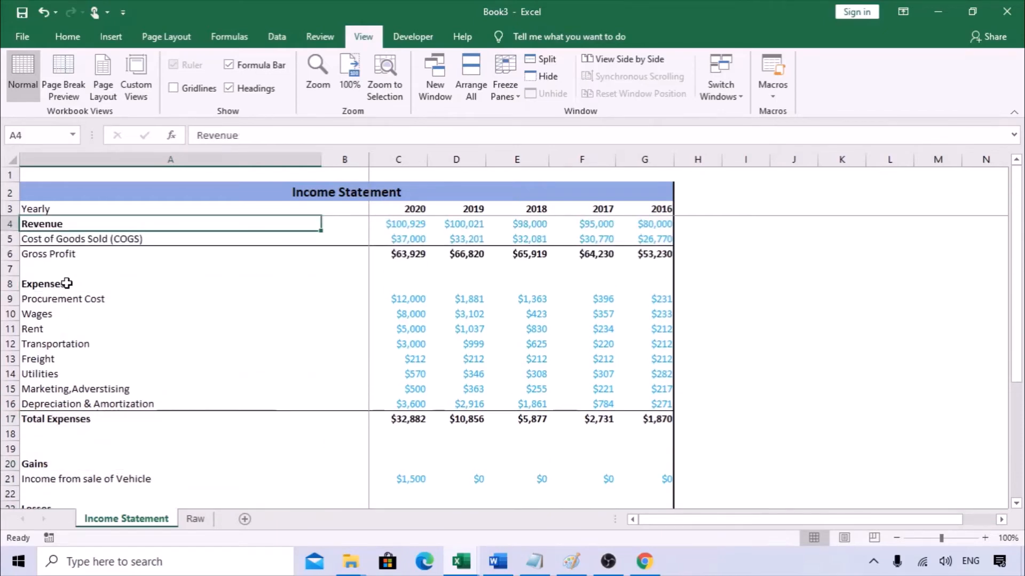
ctrl+click(67, 284)
ctrl+click(43, 464)
scroll(53, 448, down, 2)
ctrl+click(69, 423)
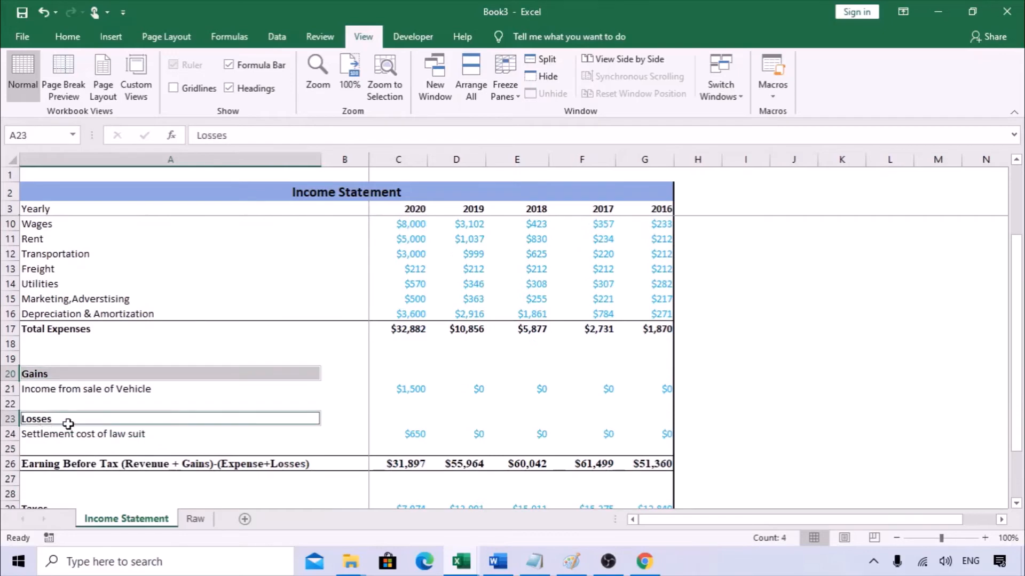
click(68, 36)
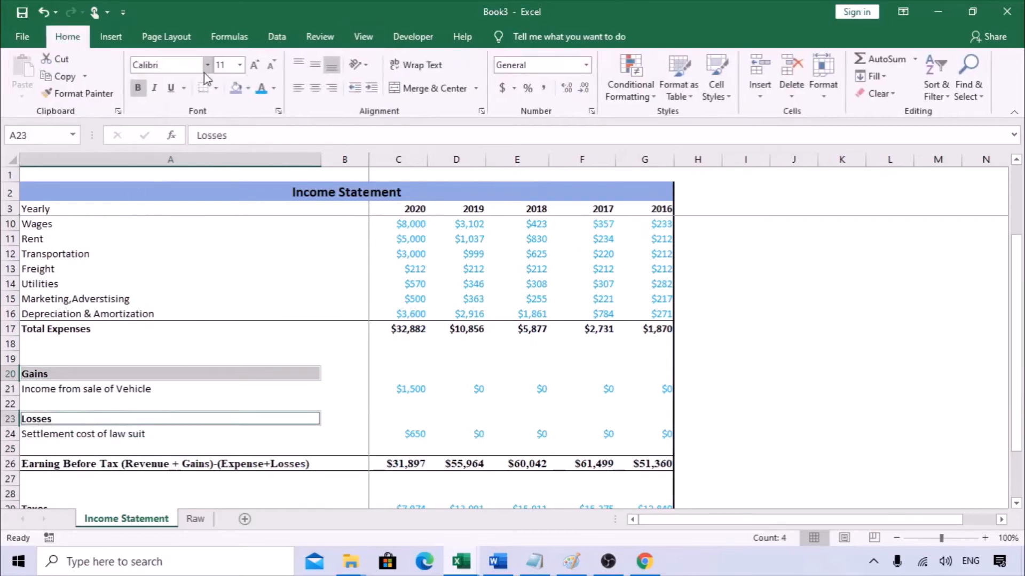
click(240, 65)
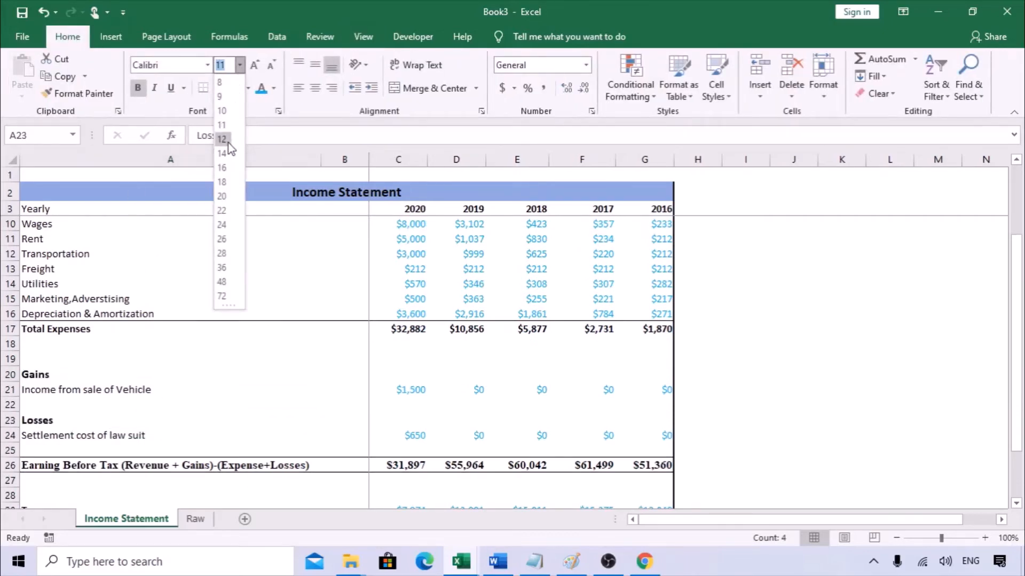
key(Escape)
click(707, 407)
Step: Make the Gross Profit label in cell A6 bold
scroll(707, 408, up, 2)
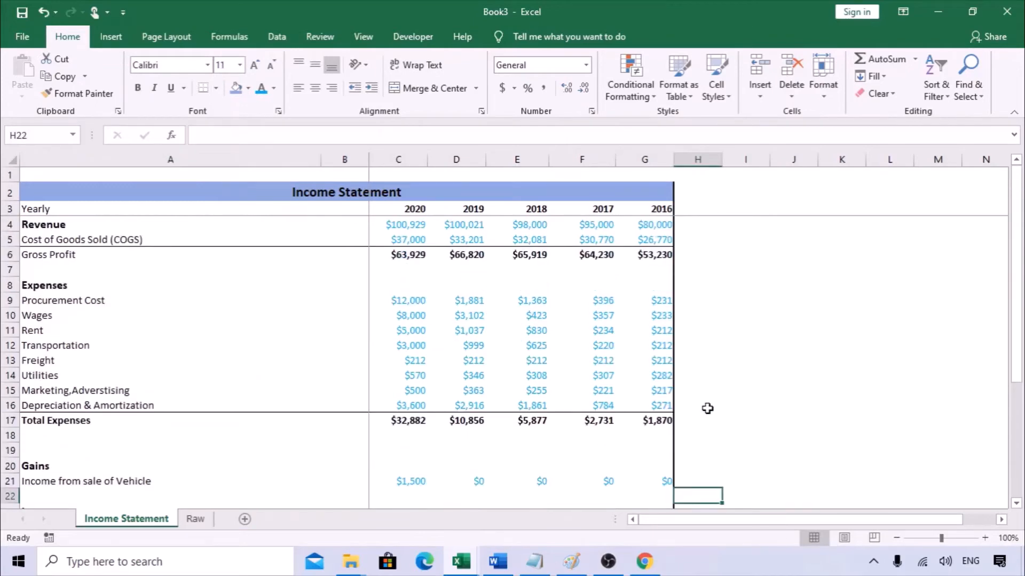
scroll(707, 408, down, 4)
scroll(415, 423, up, 4)
click(68, 257)
key(ctrl+b)
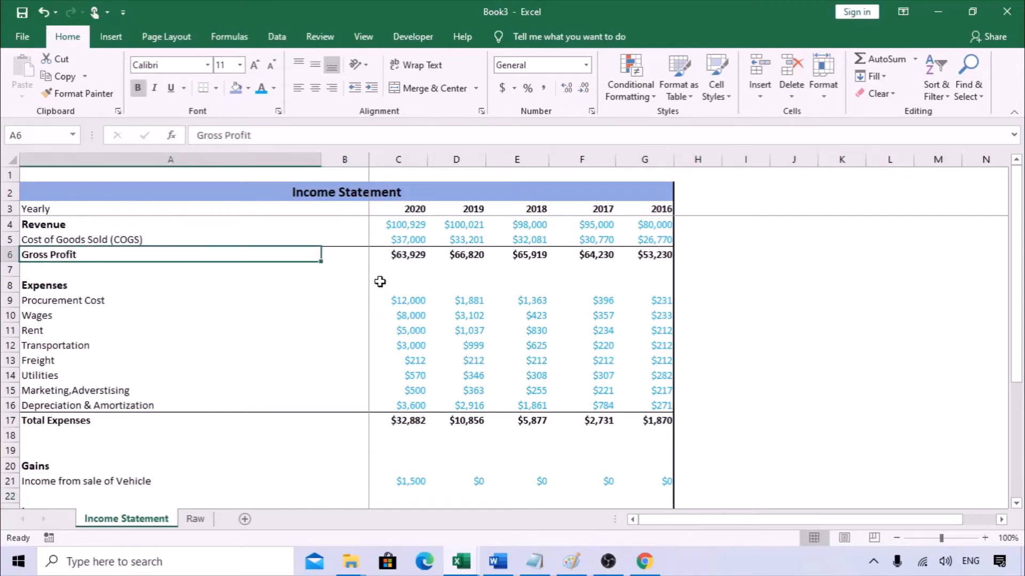
Step: Remove the bold formatting from the Total Expenses label in cell A17
scroll(379, 282, down, 2)
click(100, 325)
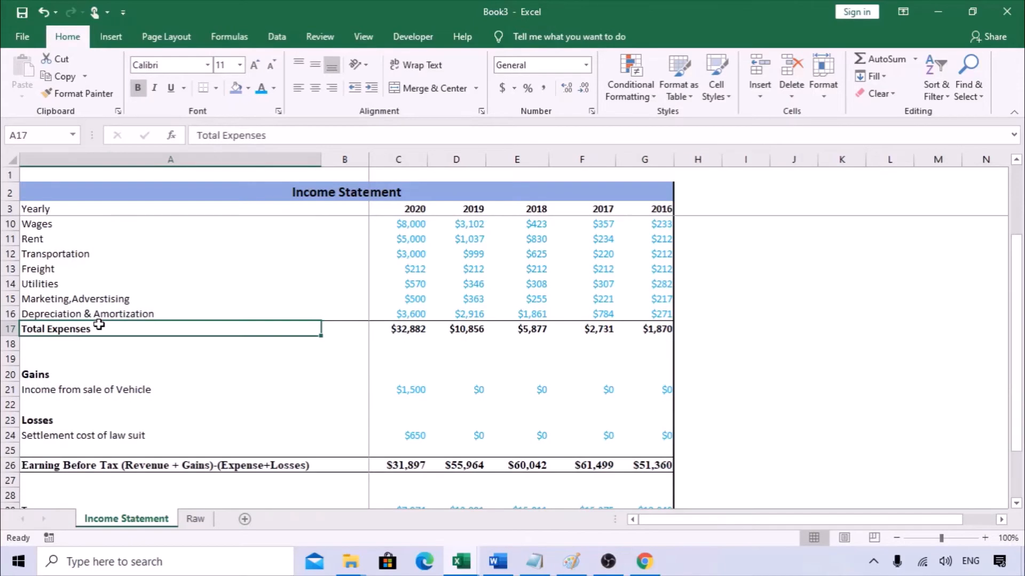
key(ctrl+b)
scroll(100, 342, down, 3)
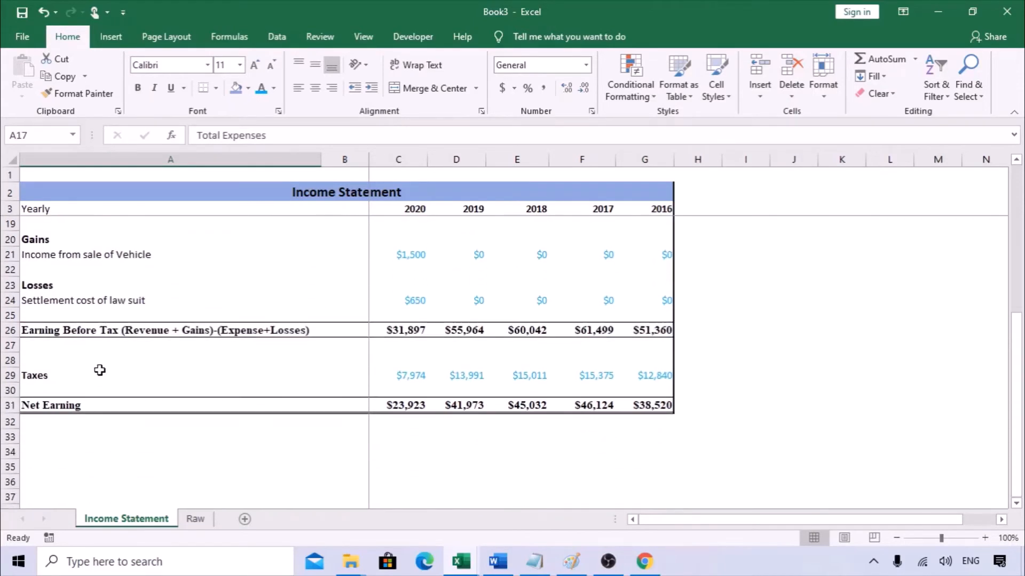
Step: Switch to the finished Income Statement workbook and examine the example charts on its Chart sheet
scroll(284, 442, up, 5)
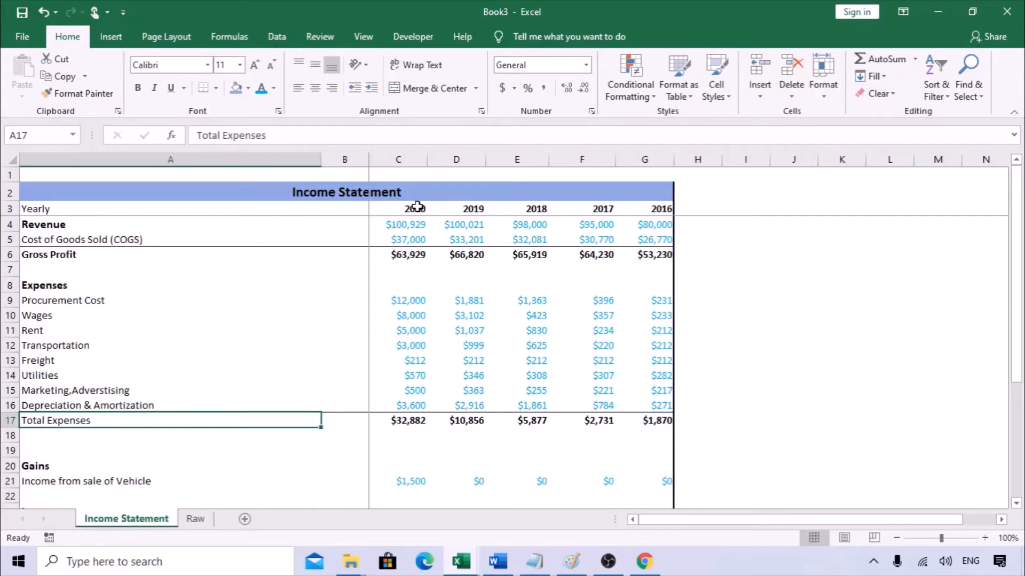
drag(417, 209, 648, 243)
scroll(632, 289, down, 3)
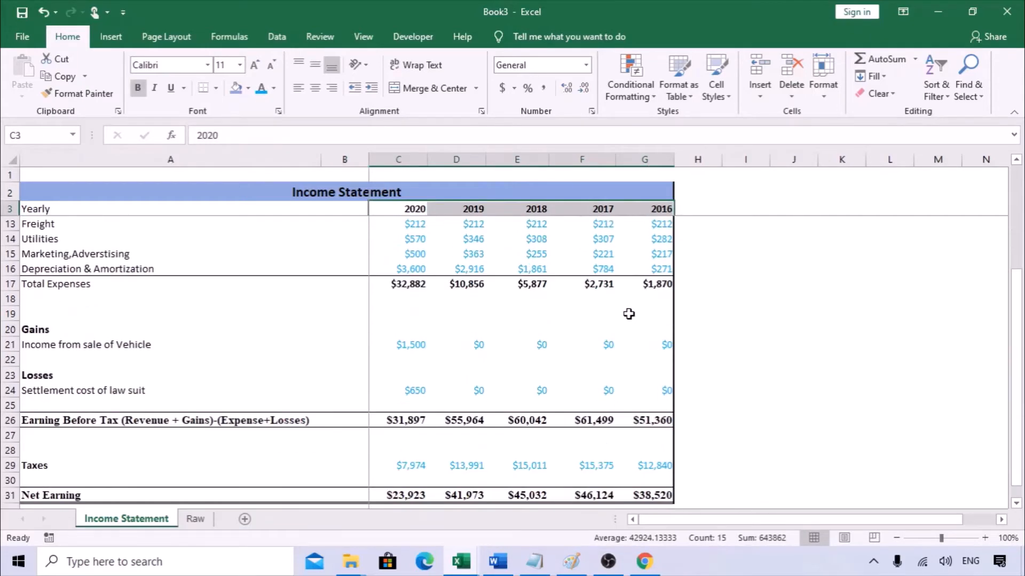
scroll(627, 328, down, 1)
scroll(625, 335, up, 4)
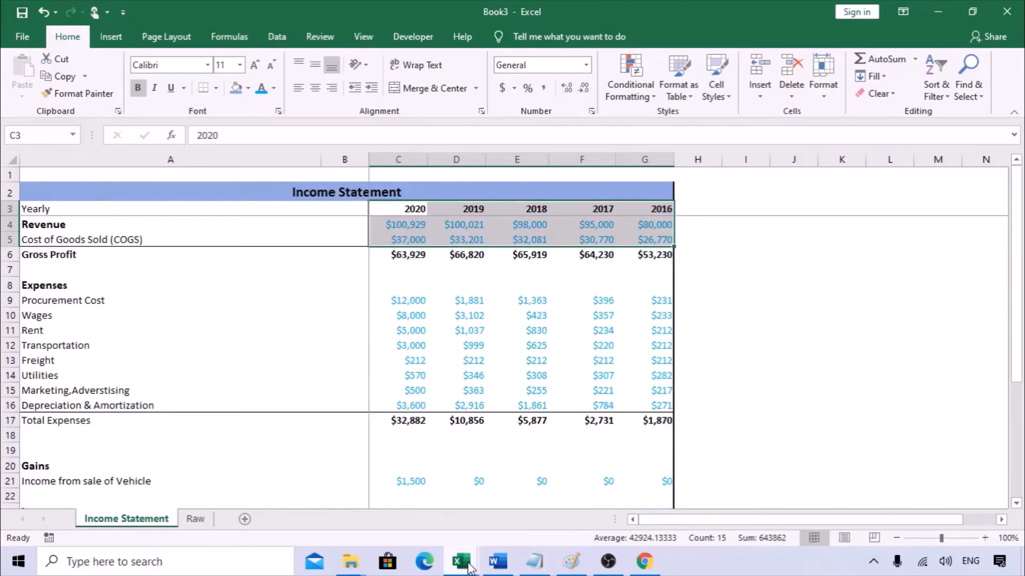
mouse_move(454, 564)
click(405, 512)
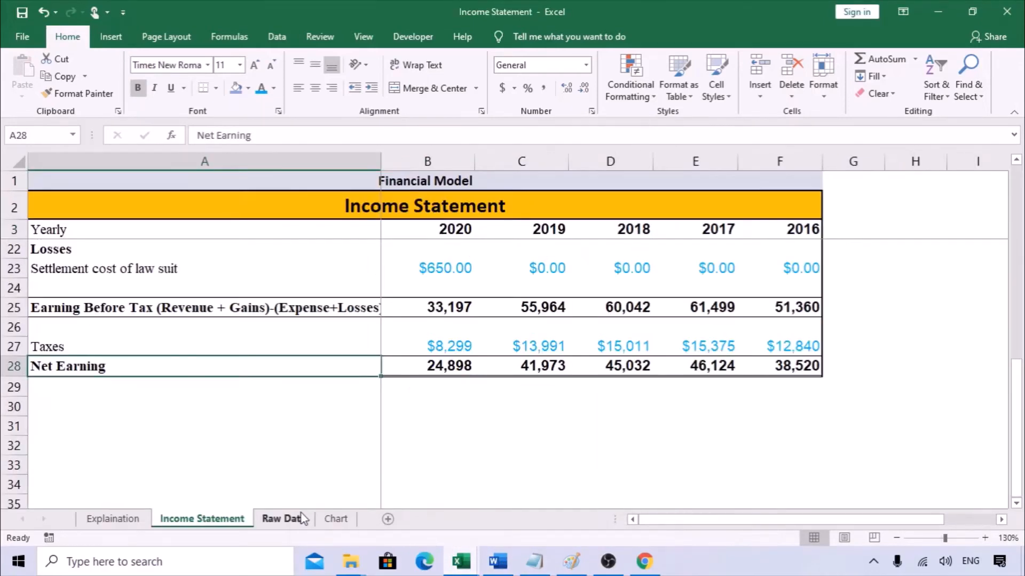
click(336, 521)
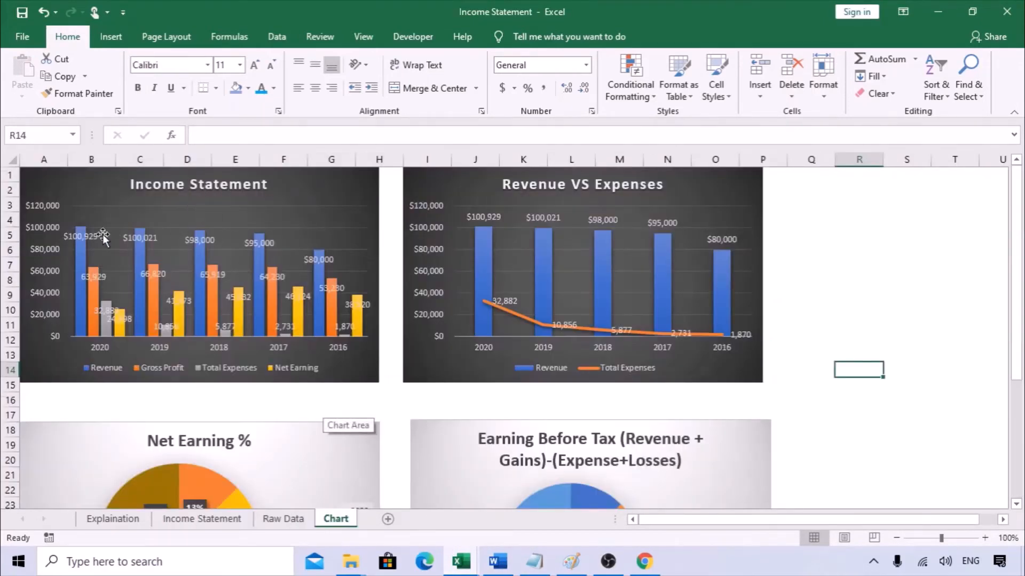
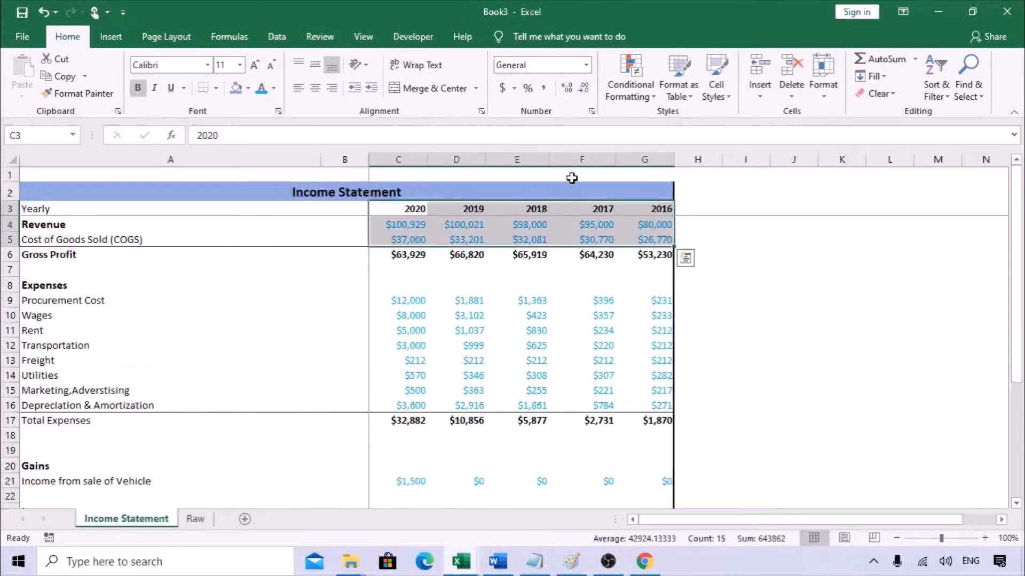
Step: Insert a recommended Clustered Column chart from the Yearly, Revenue, Total Expenses and Net Earning rows, columns A to G
drag(27, 209, 651, 201)
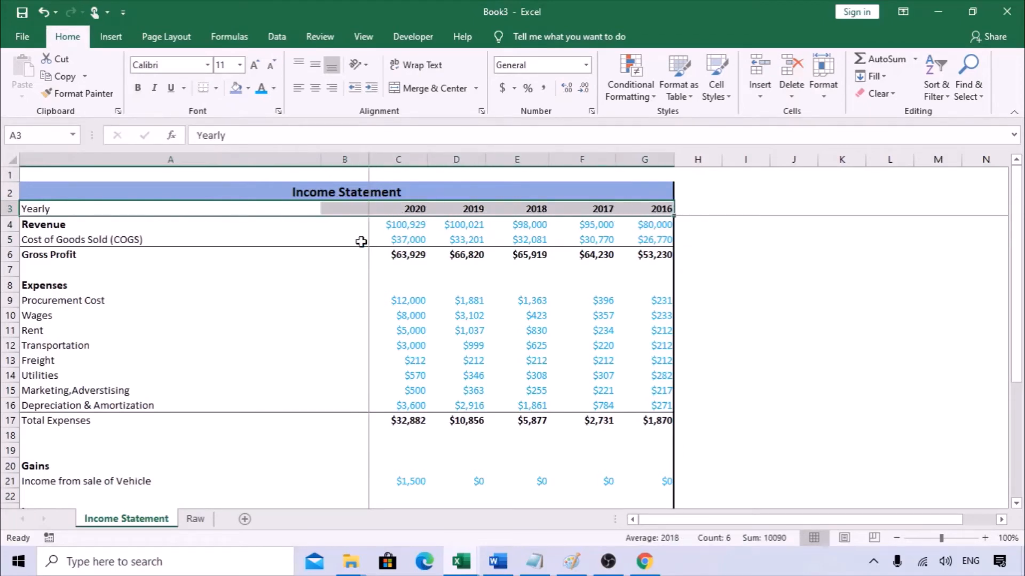
ctrl+click(48, 227)
drag(279, 225, 669, 224)
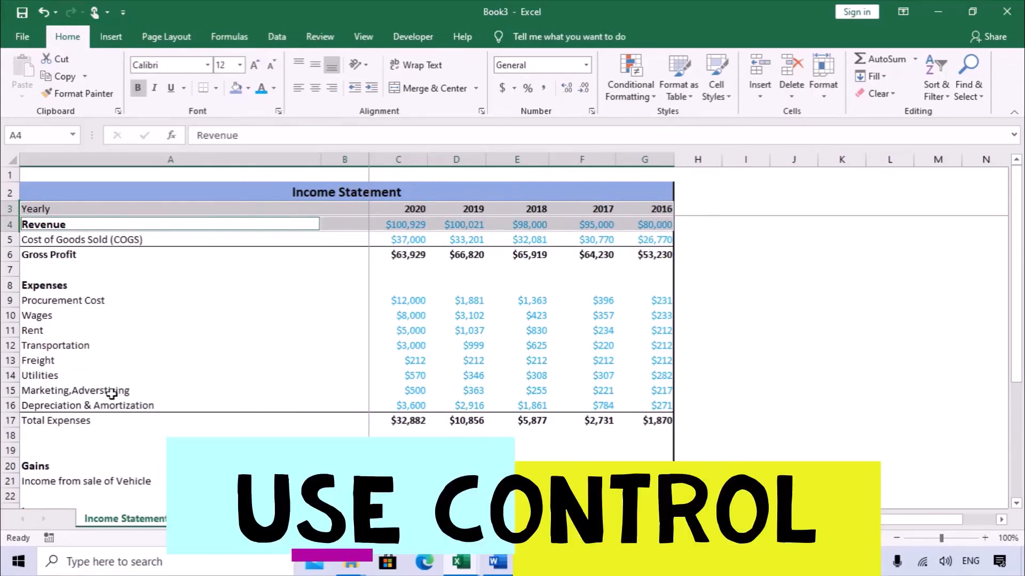
mouse_move(52, 424)
mouse_down()
mouse_move(667, 419)
mouse_move(656, 420)
mouse_up()
scroll(451, 435, down, 4)
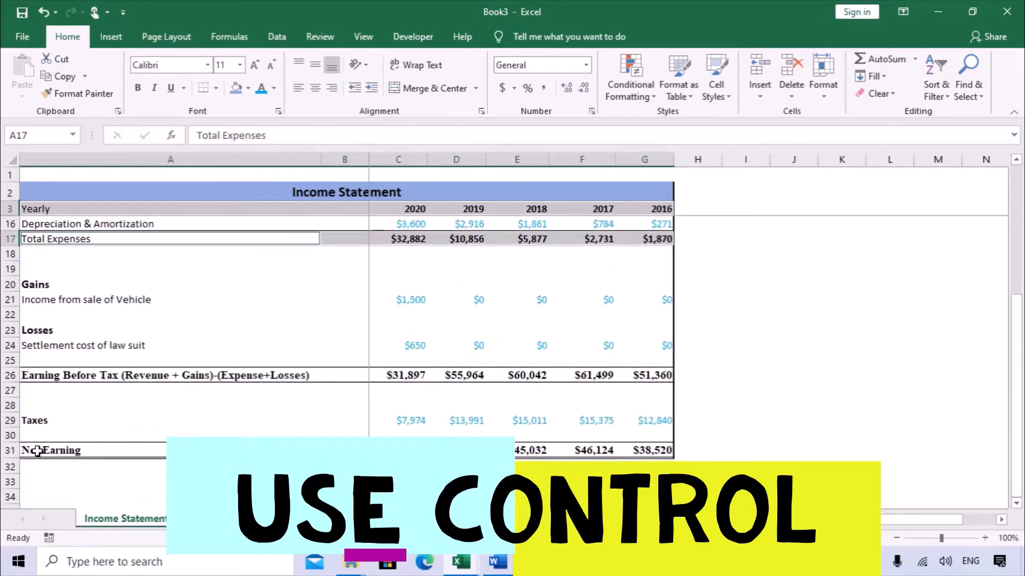
ctrl+click(56, 454)
drag(56, 454, 649, 451)
scroll(246, 439, up, 4)
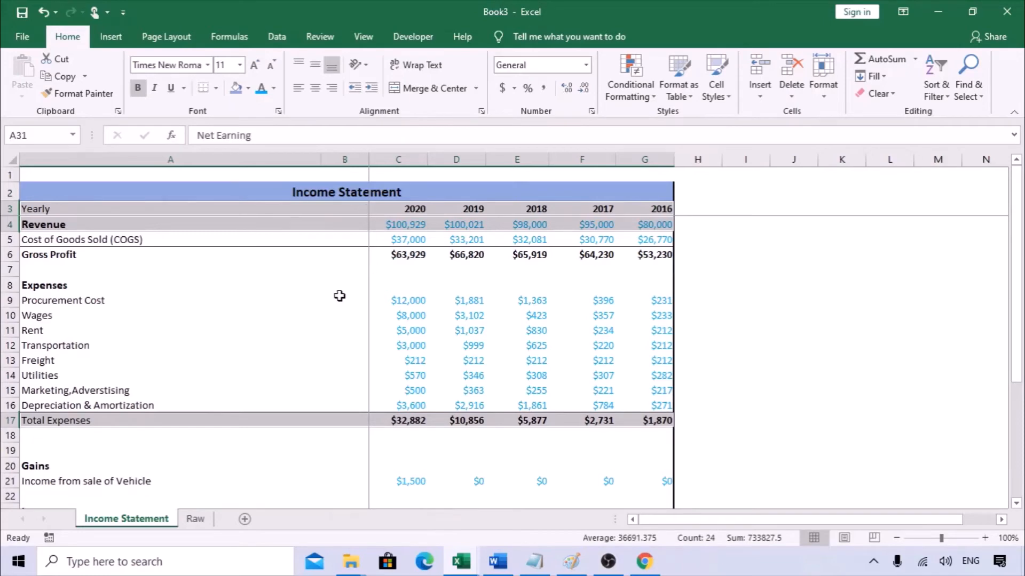
click(109, 38)
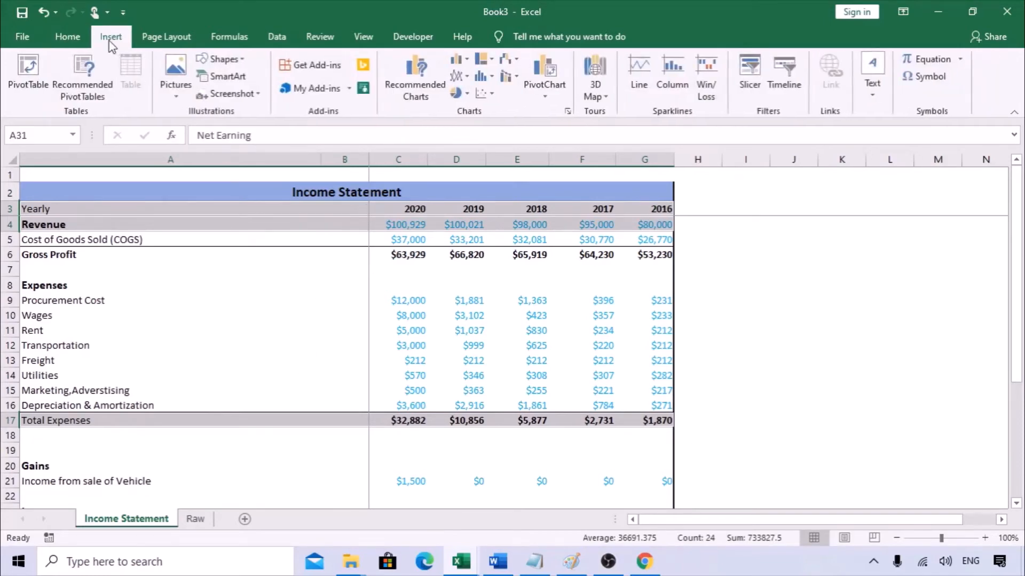
click(425, 87)
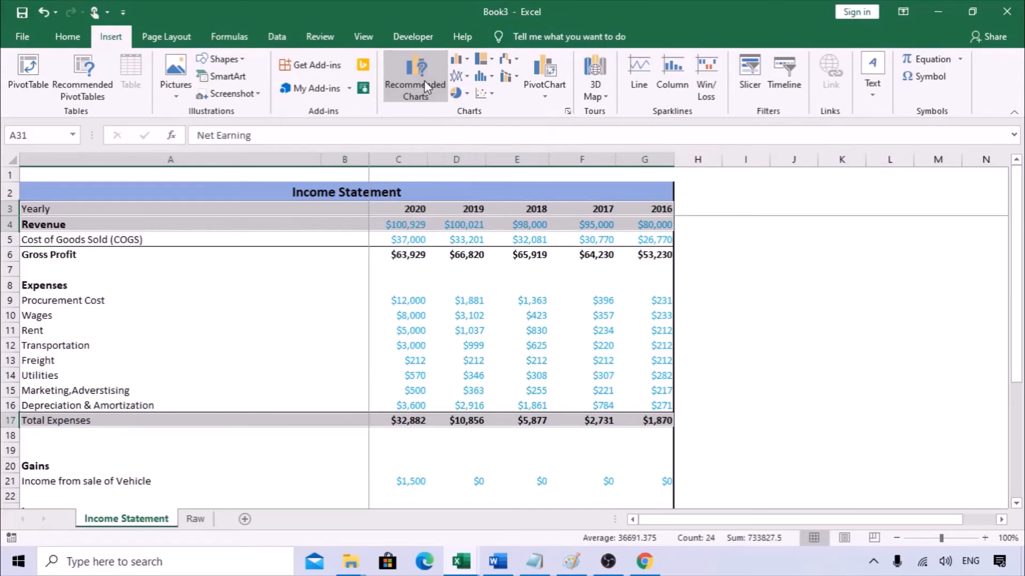
drag(443, 69, 578, 80)
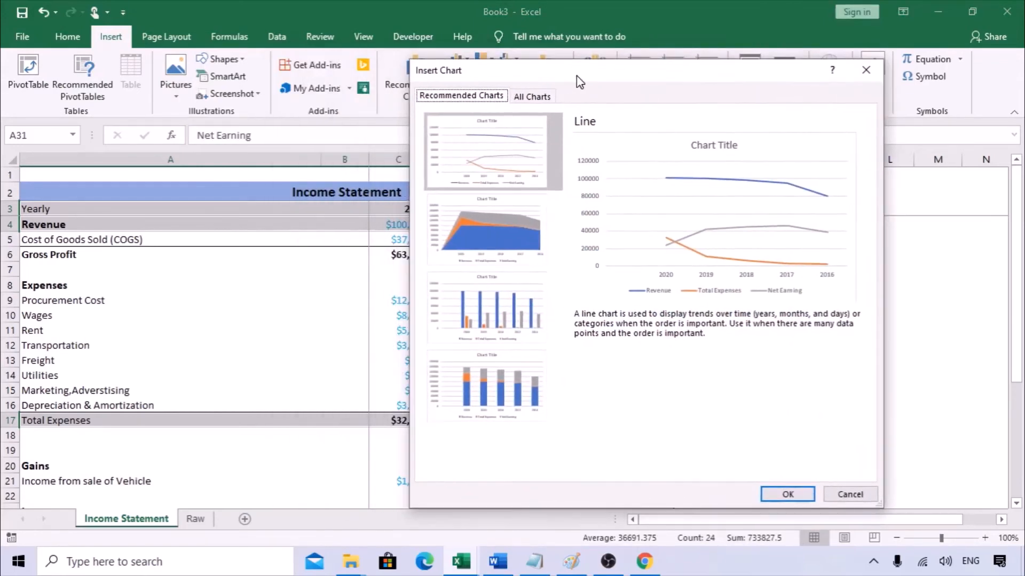
click(499, 303)
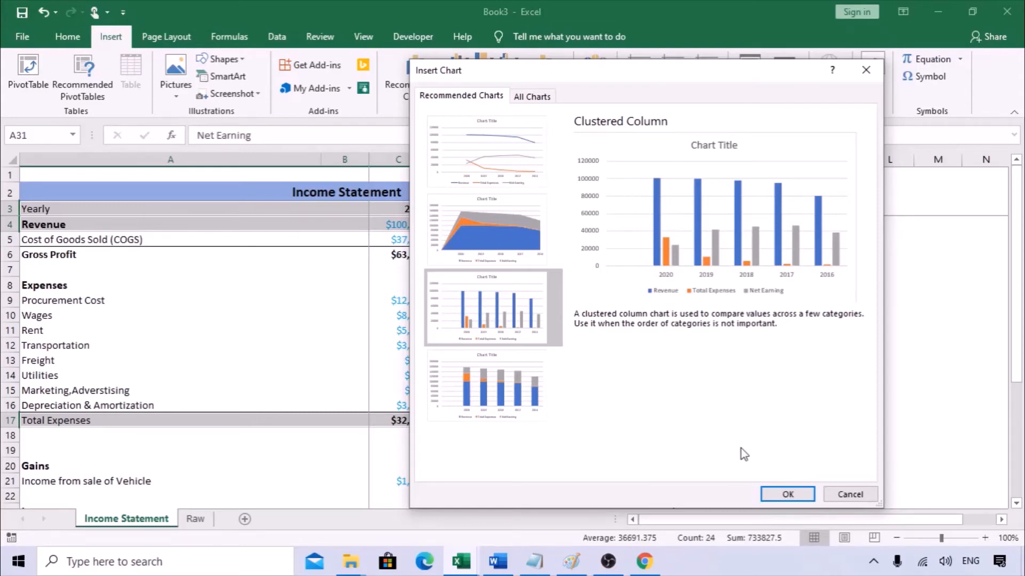
click(787, 495)
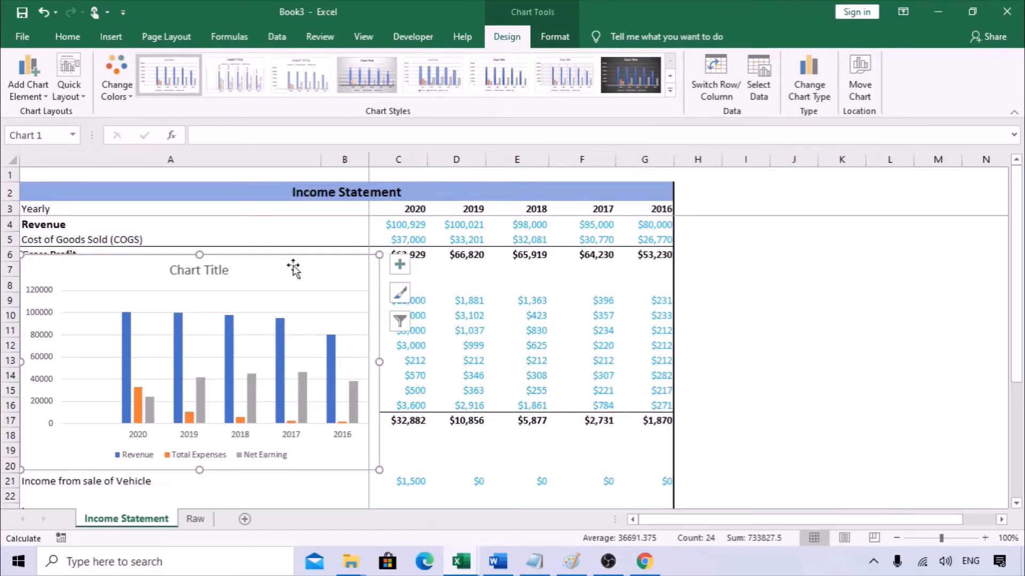
Step: Move the column chart to a new sheet named Chart, placing its upper edge at row 2
key(Delete)
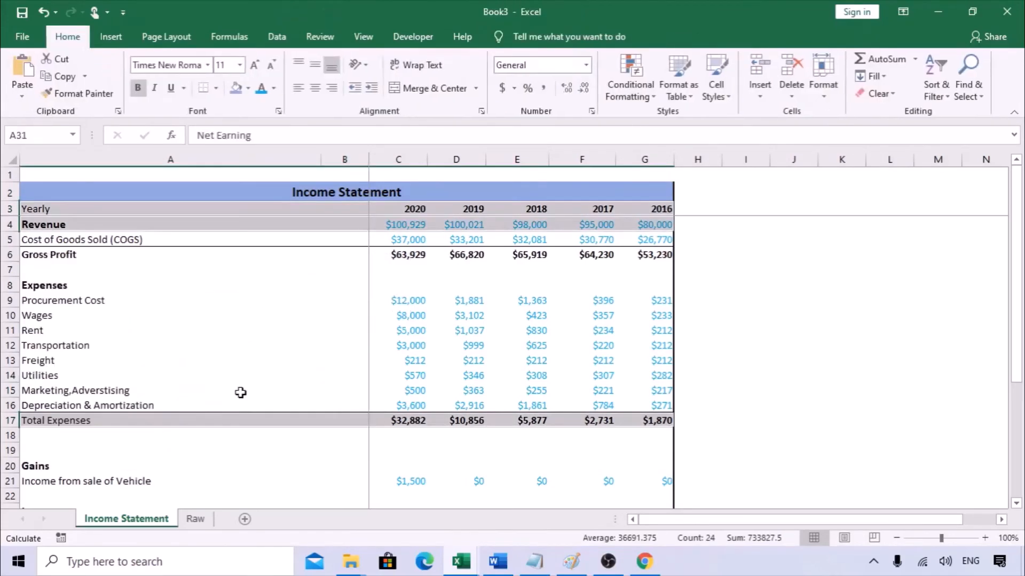
click(244, 519)
double_click(218, 520)
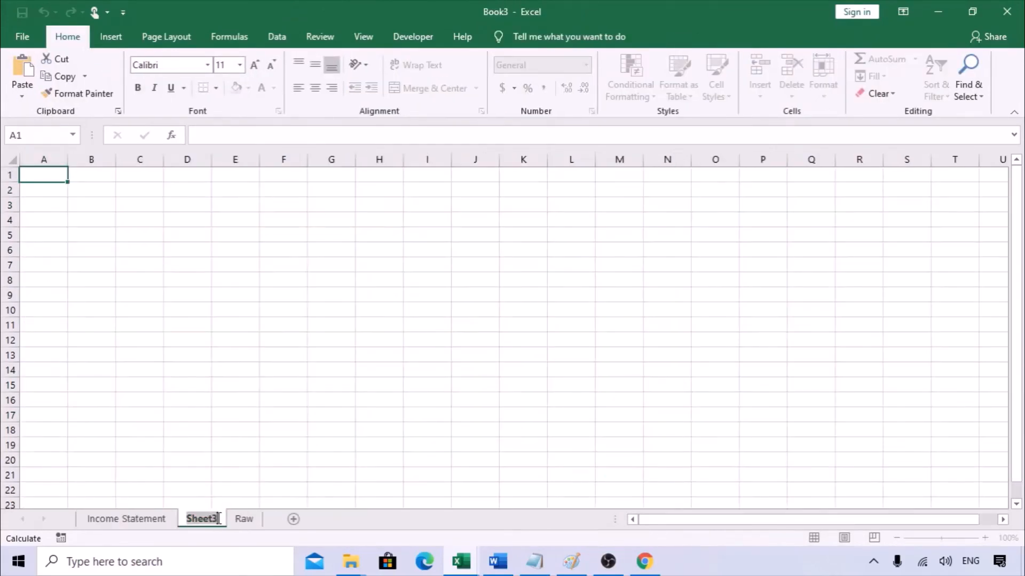
text(Chart)
key(Return)
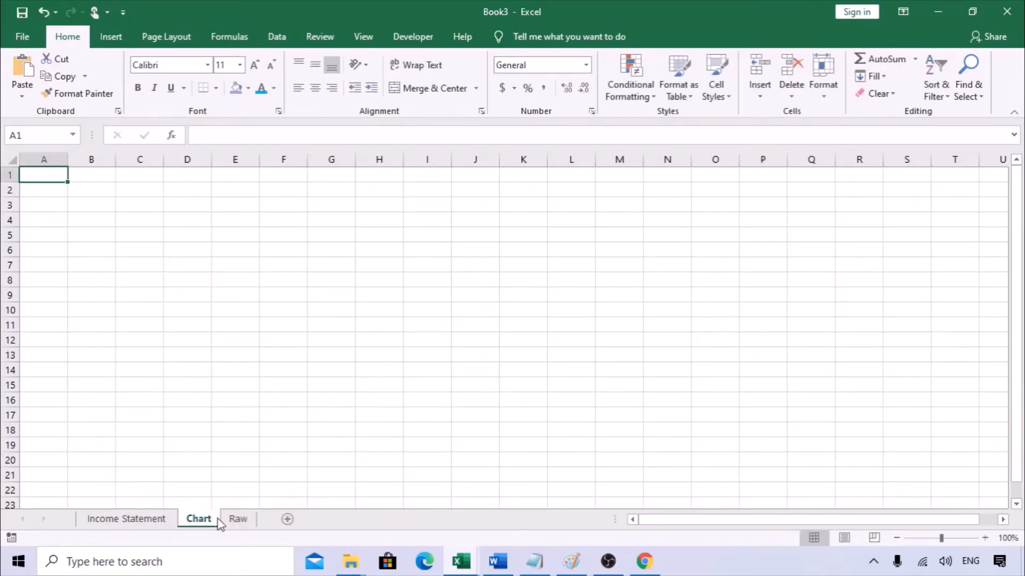
key(ctrl+v)
double_click(274, 185)
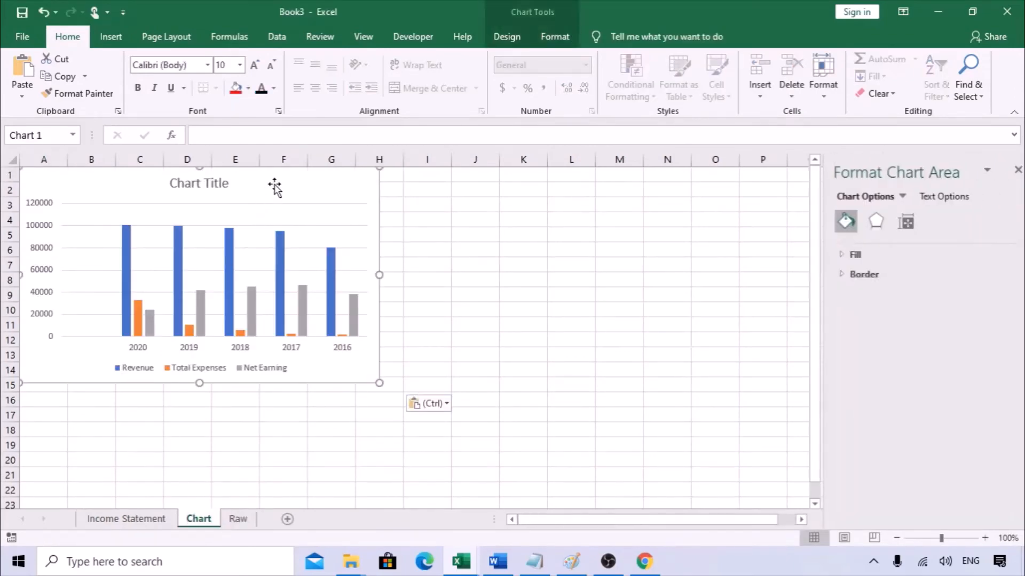
drag(274, 186, 275, 199)
Step: Change the column chart's title to Income Statement
click(202, 196)
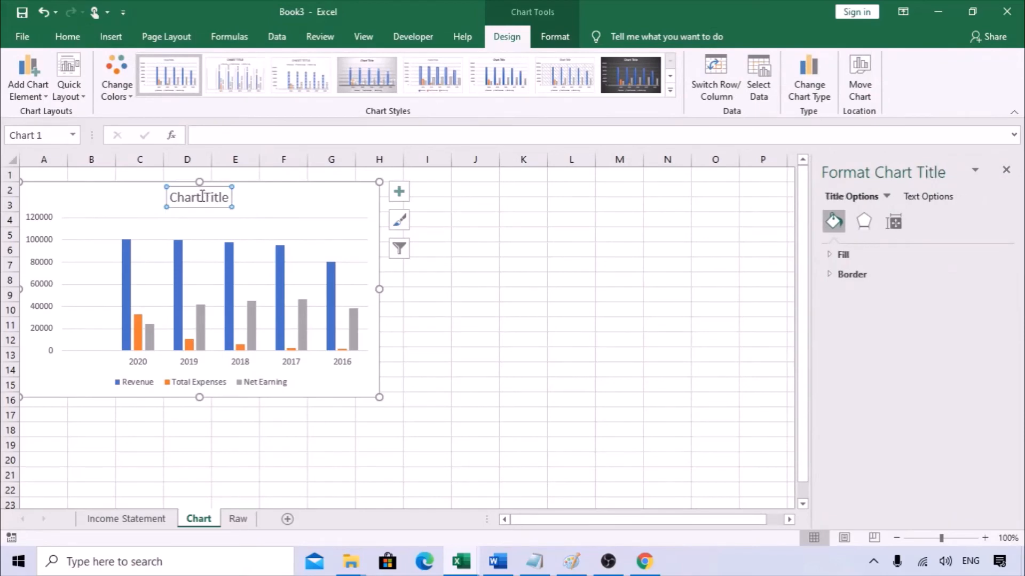
drag(173, 199, 237, 198)
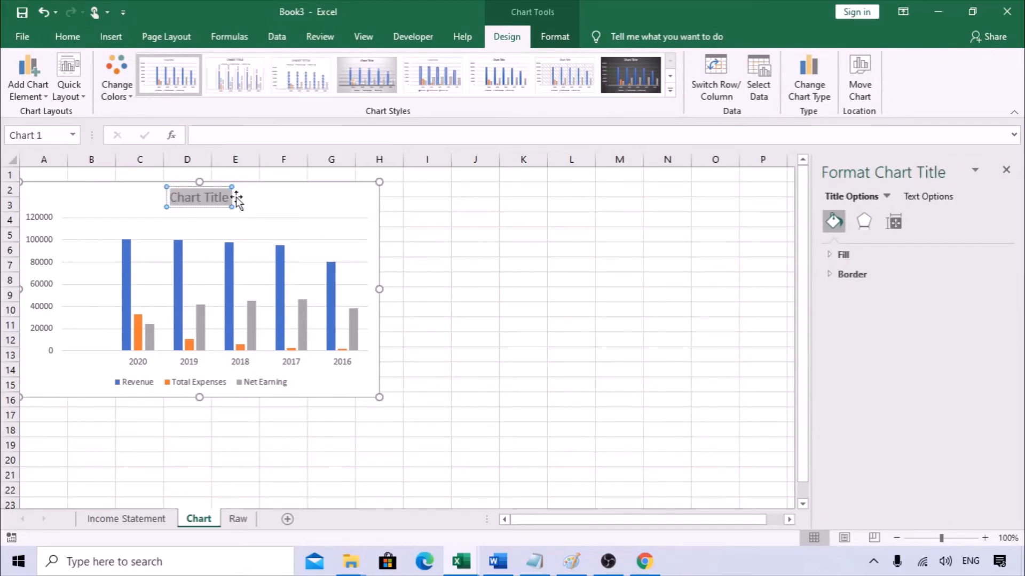
text(Income S)
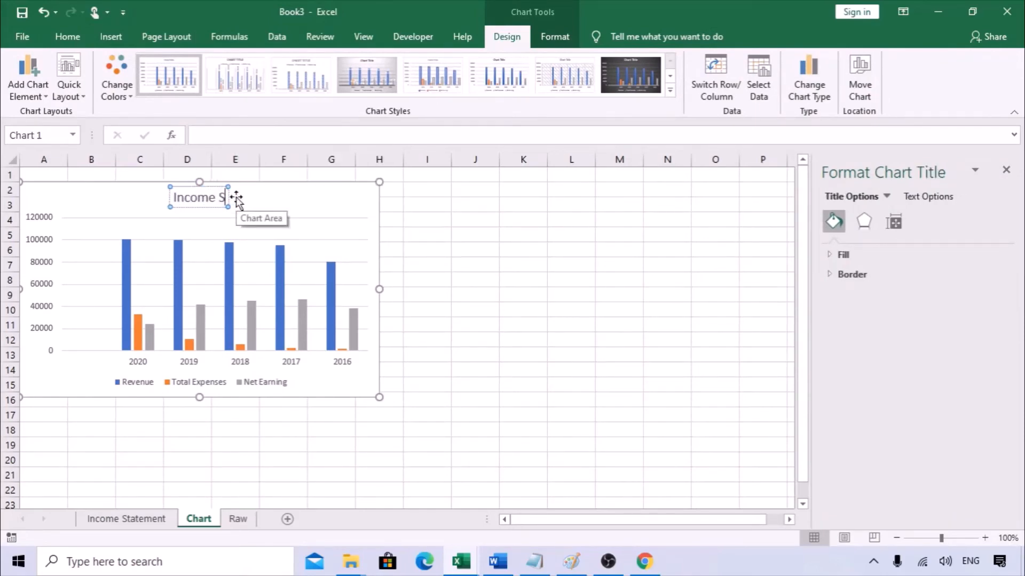
text(tatement)
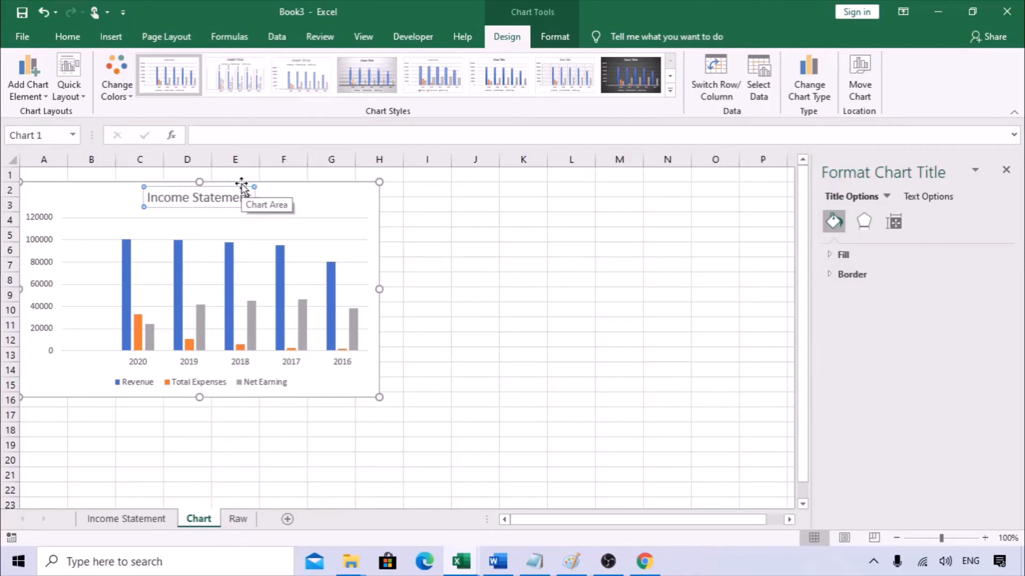
click(427, 224)
click(367, 194)
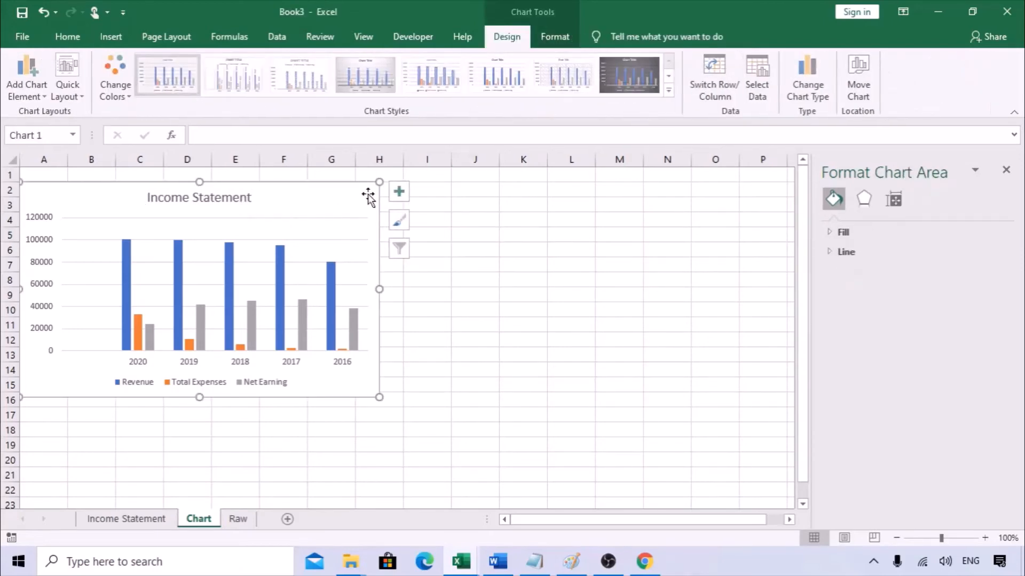
Step: Apply the dark grey gradient chart style to the Income Statement column chart
click(399, 220)
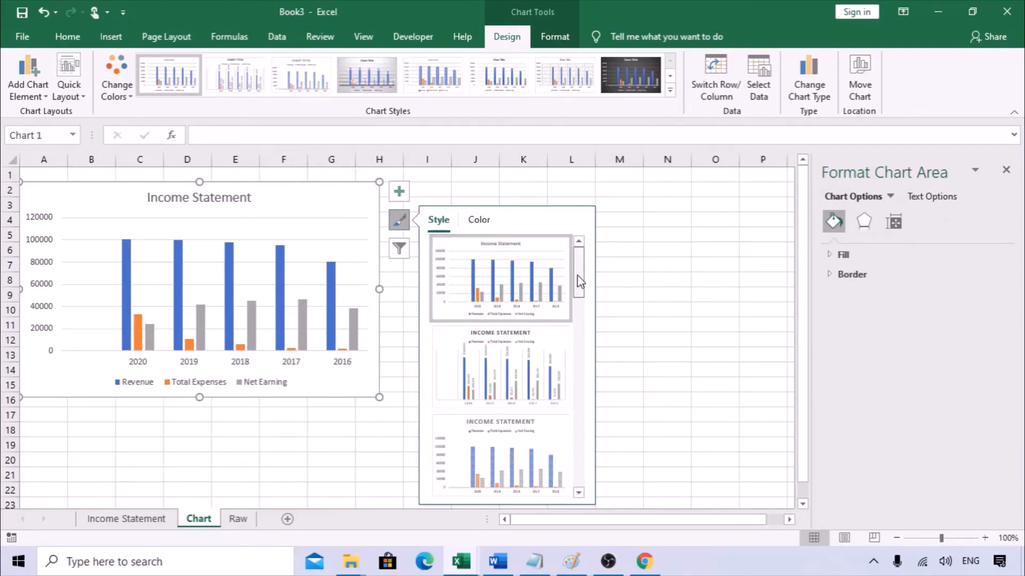
scroll(561, 297, down, 6)
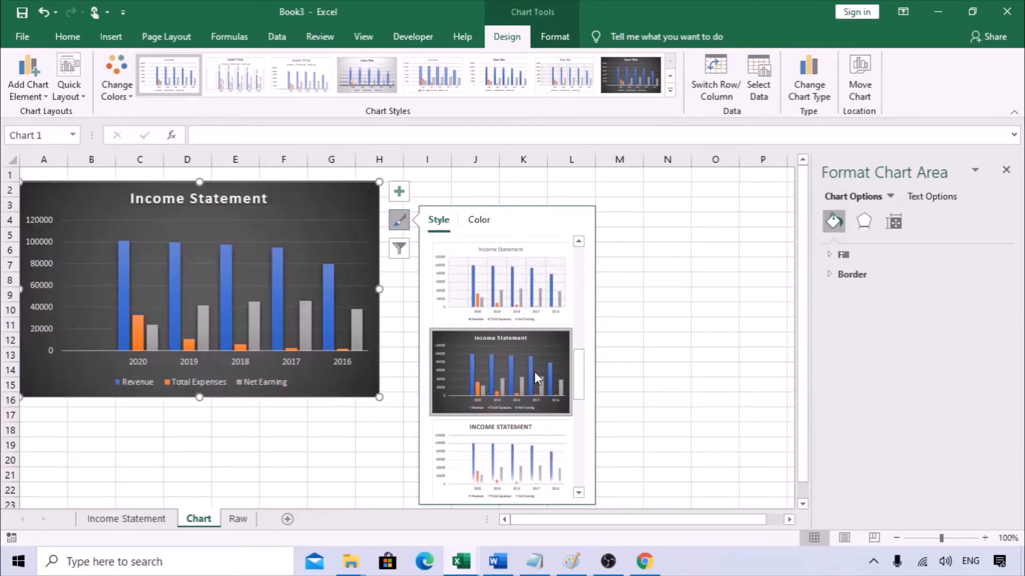
click(510, 302)
scroll(473, 256, up, 5)
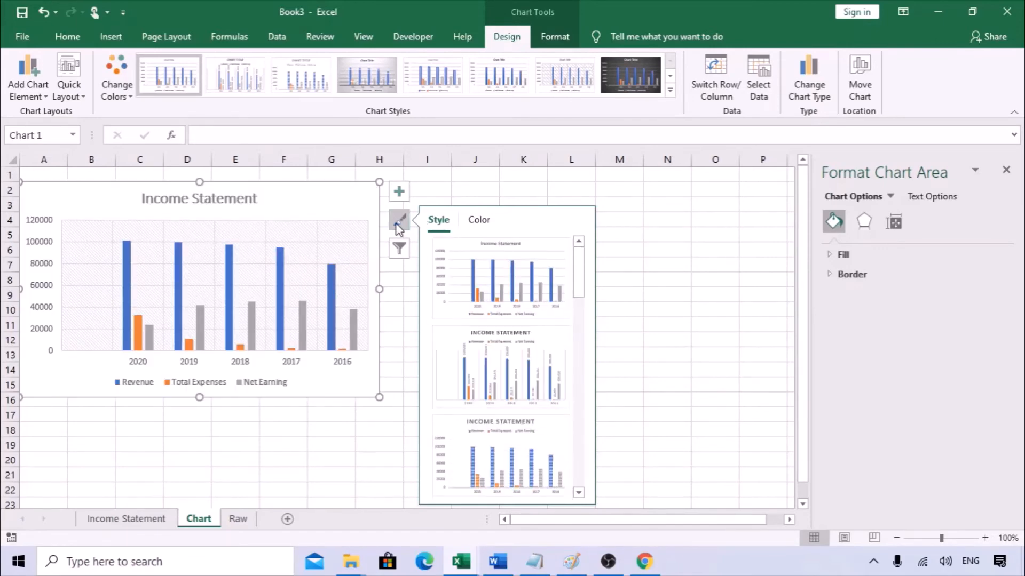
scroll(515, 379, down, 3)
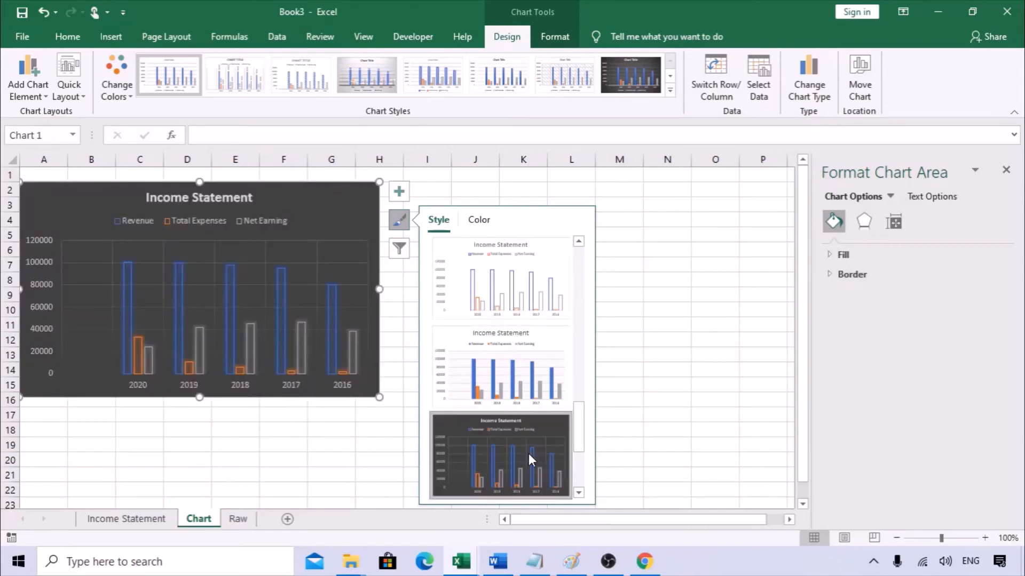
scroll(531, 454, down, 2)
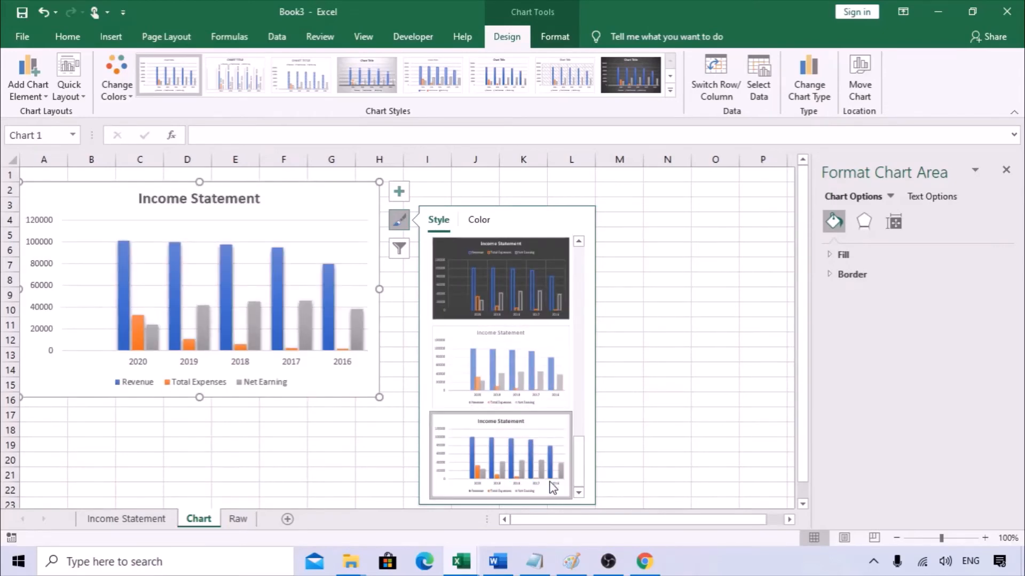
scroll(574, 462, up, 4)
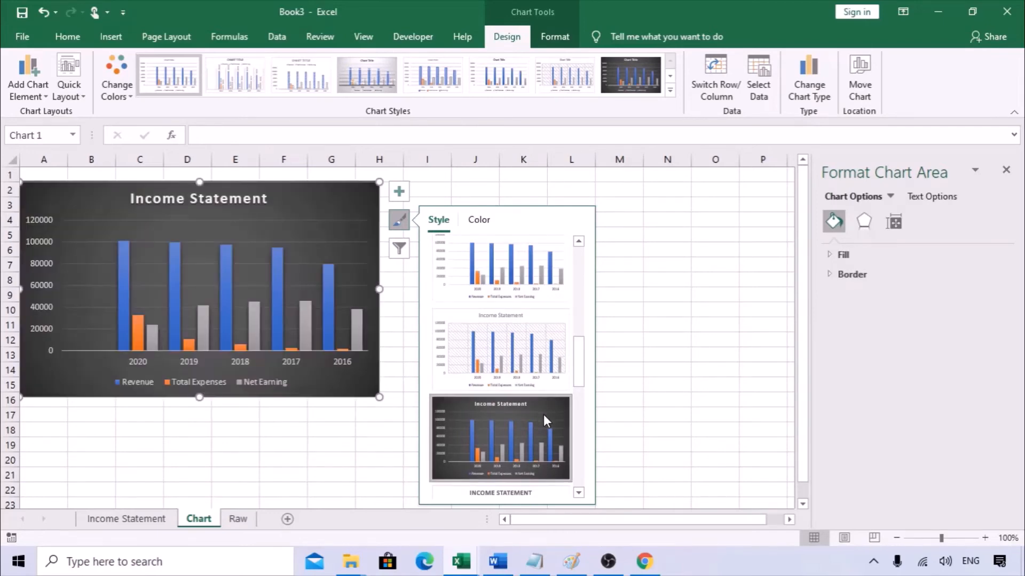
click(615, 403)
click(312, 198)
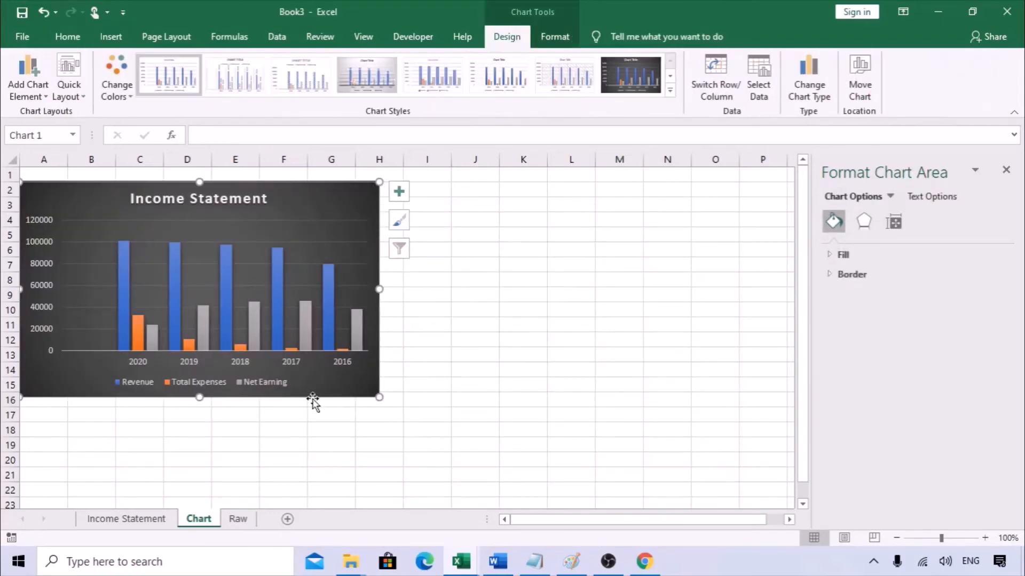
Step: Preview the alternative colour palettes on the Income Statement column chart
click(399, 220)
click(482, 223)
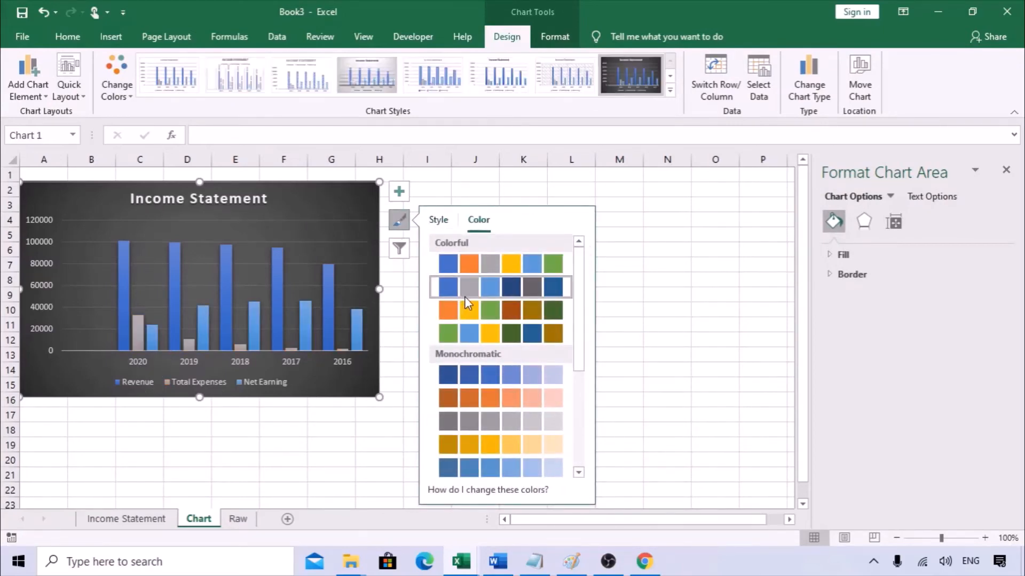
click(474, 333)
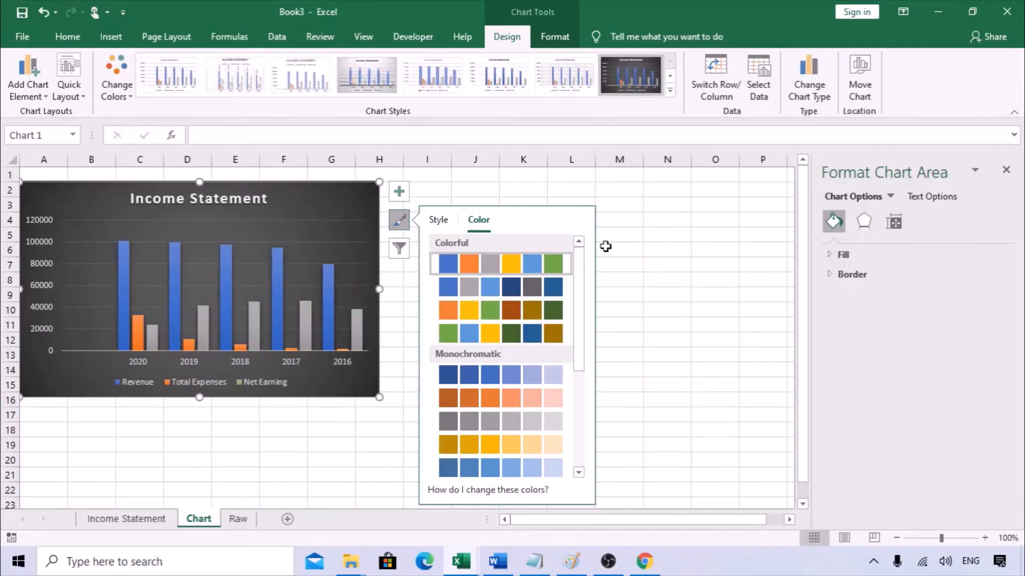
click(665, 324)
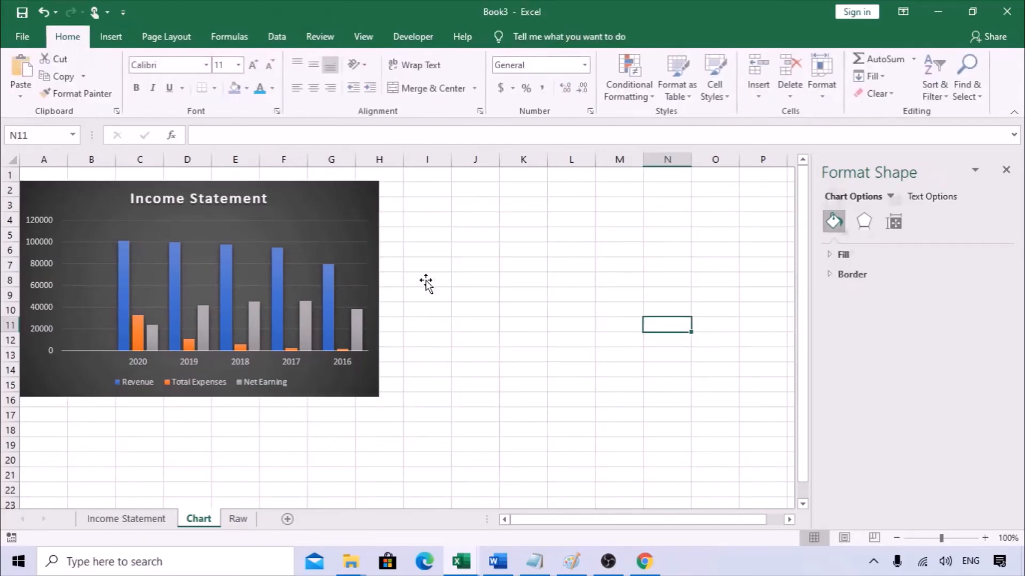
Step: Move the Income Statement column chart up so its upper edge sits at row 1
drag(268, 183, 257, 177)
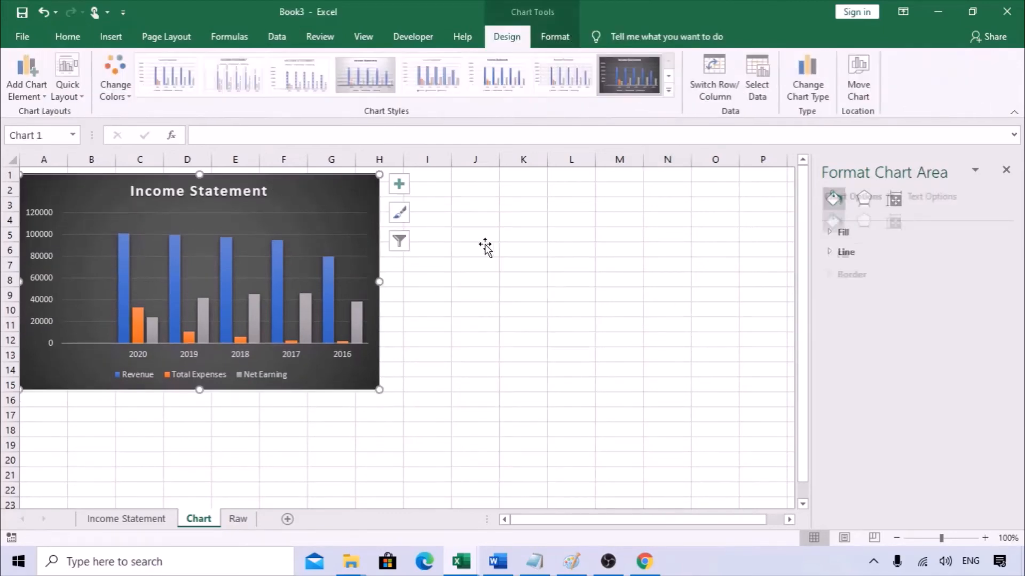
click(482, 247)
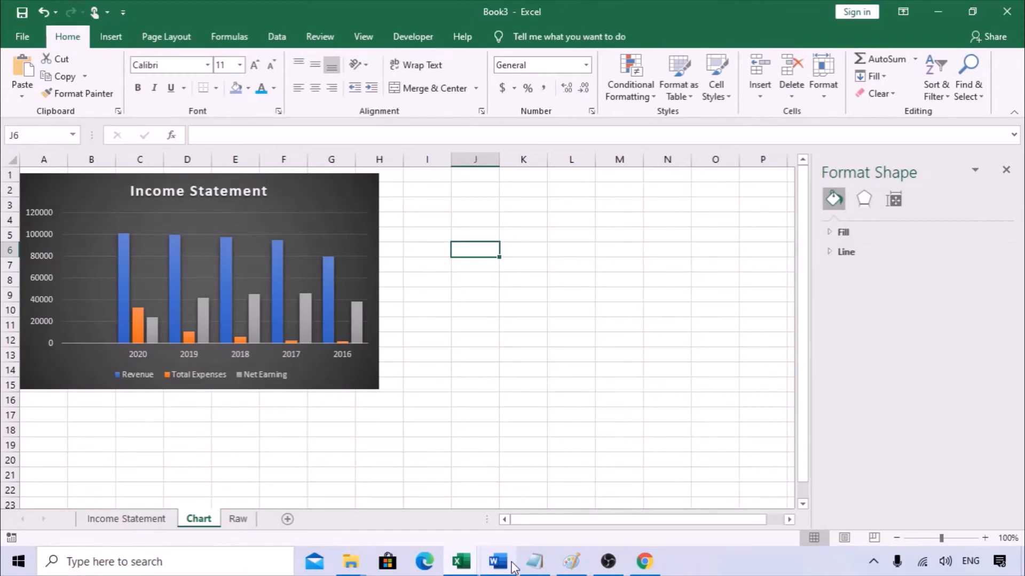
Step: Check the example Revenue VS Expenses chart in the finished Income Statement workbook and return to Book3
click(460, 562)
click(409, 504)
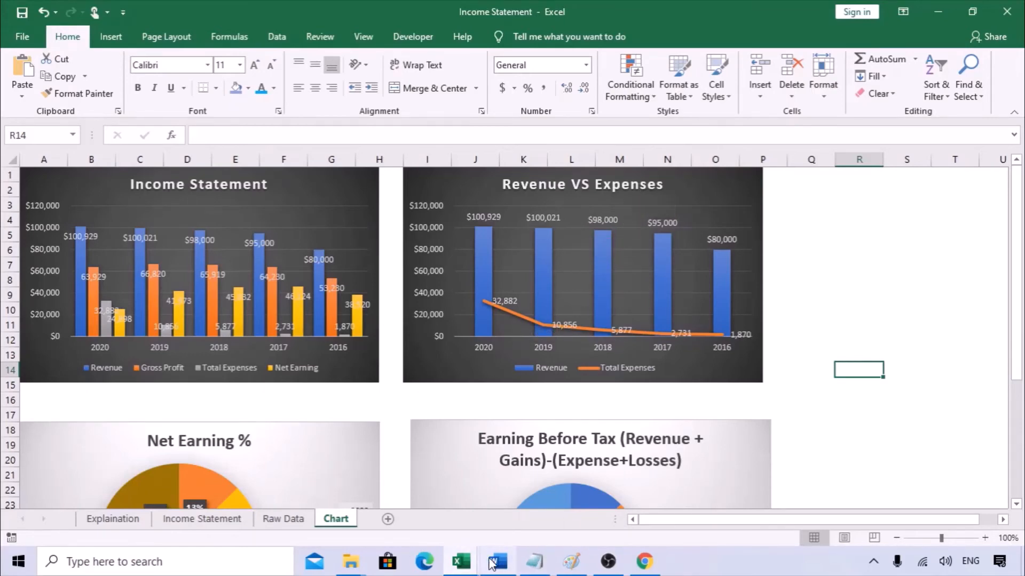
key(alt+Tab)
Step: Insert the recommended Clustered Column chart with an expenses line from the Yearly, Revenue and Total Expenses rows, columns A to G
click(126, 519)
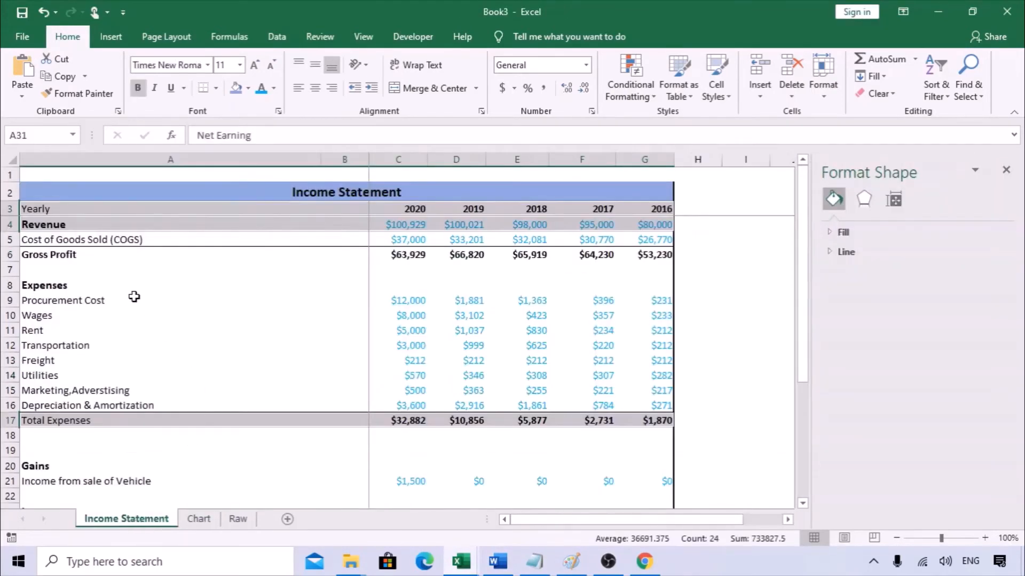
click(132, 289)
drag(43, 210, 647, 230)
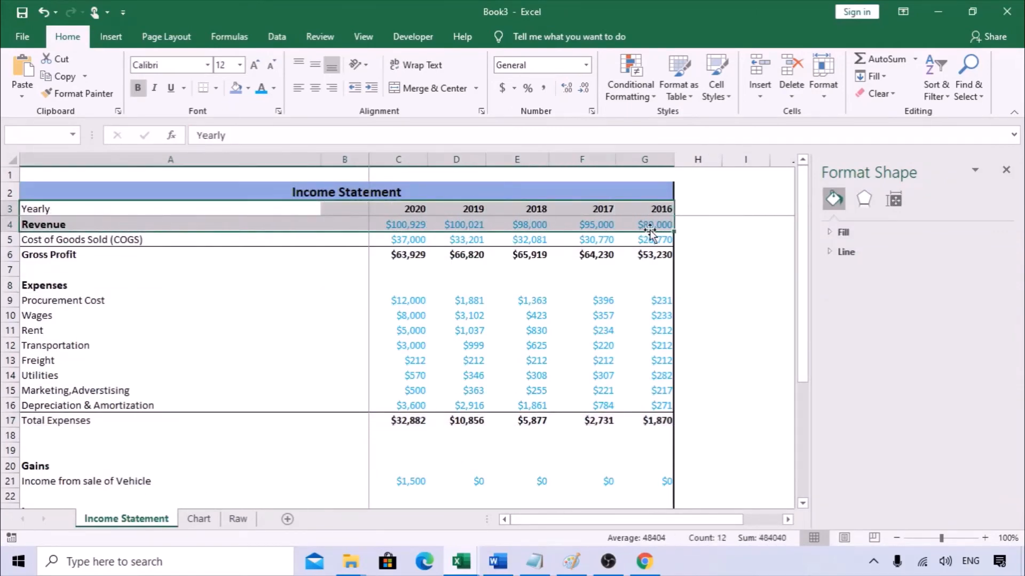
drag(45, 210, 54, 224)
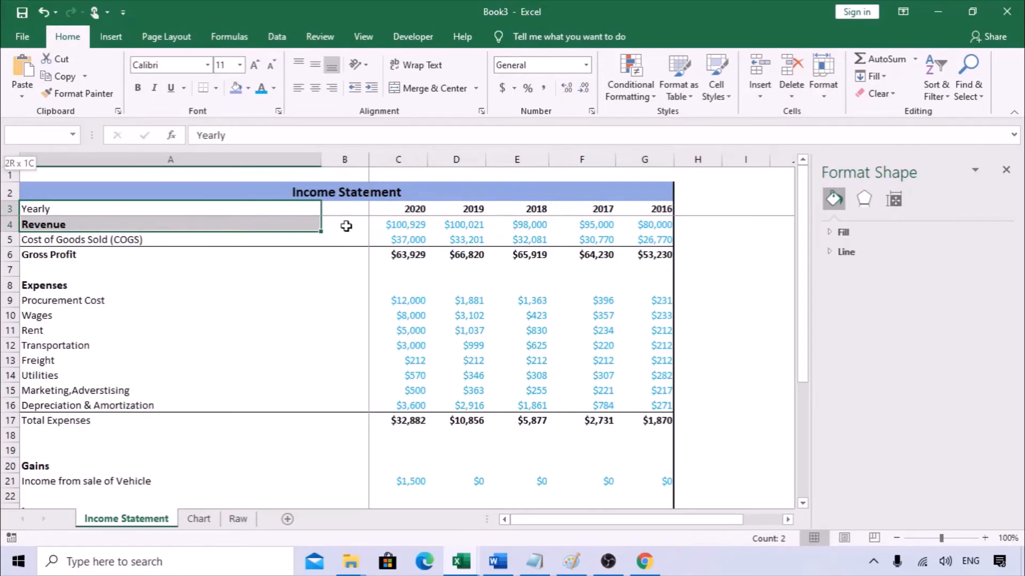
drag(347, 226, 651, 222)
scroll(705, 386, down, 2)
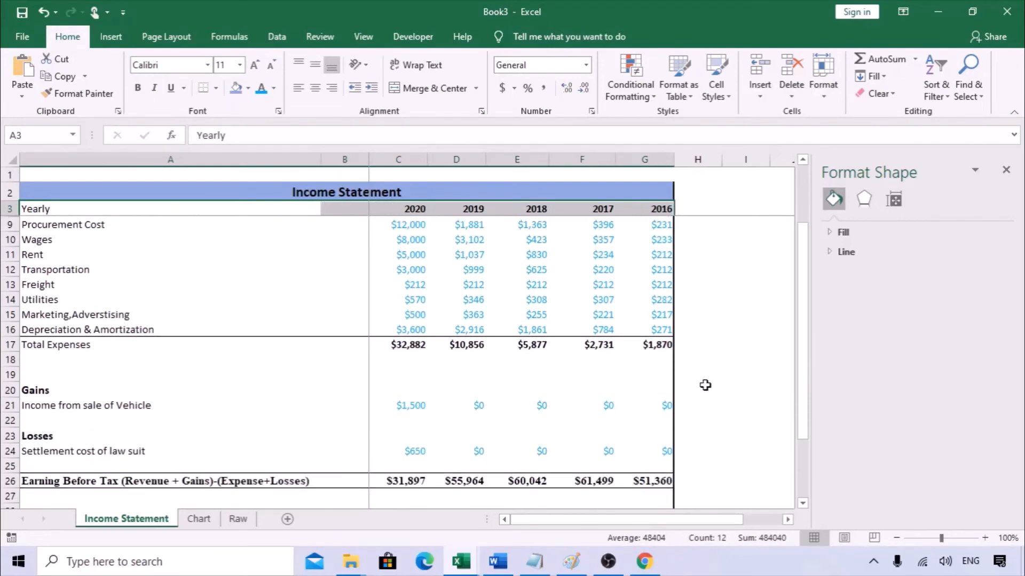
scroll(705, 385, down, 2)
scroll(123, 377, up, 2)
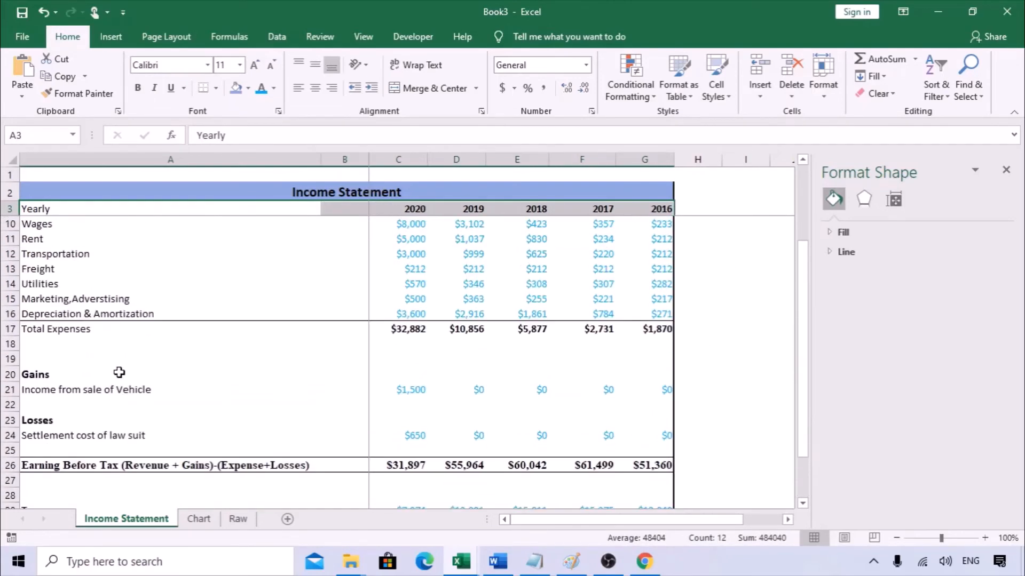
scroll(119, 373, up, 2)
drag(71, 423, 662, 424)
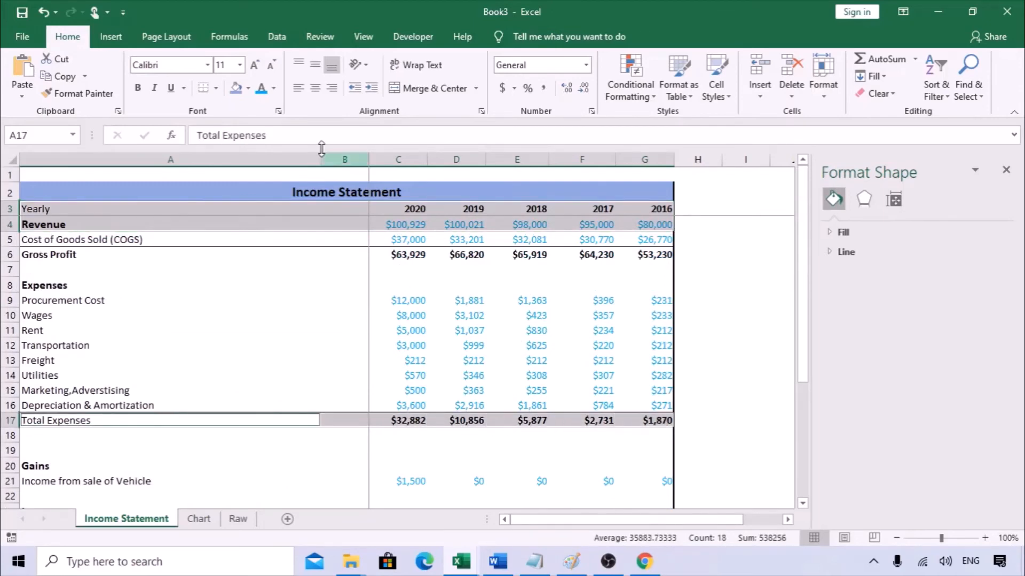
click(109, 37)
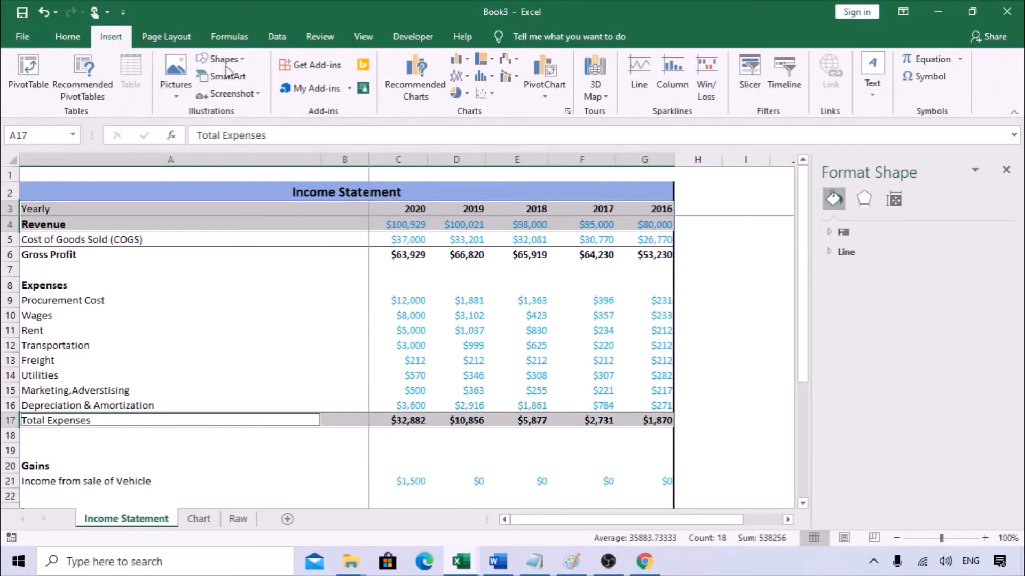
click(417, 80)
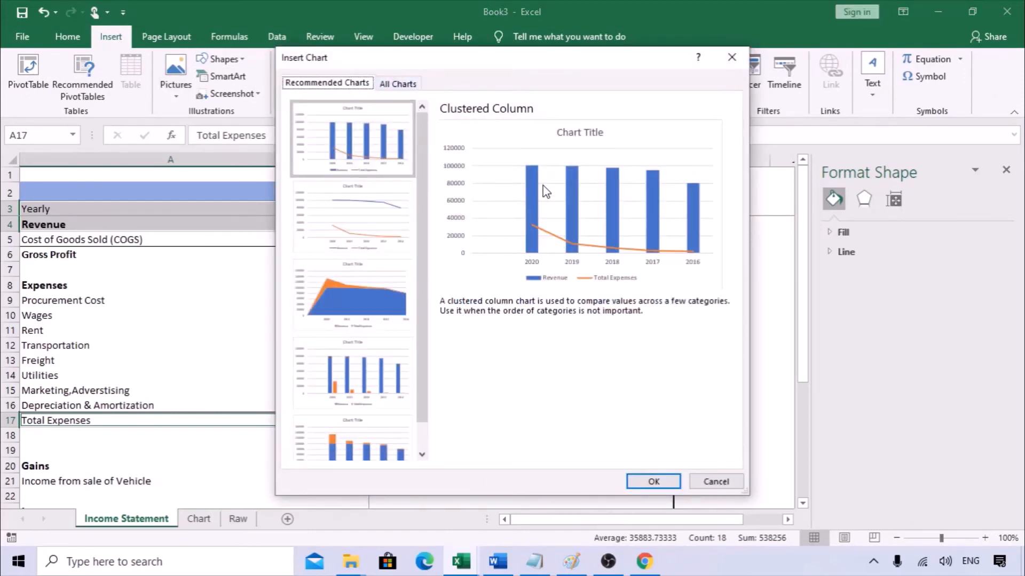
click(653, 482)
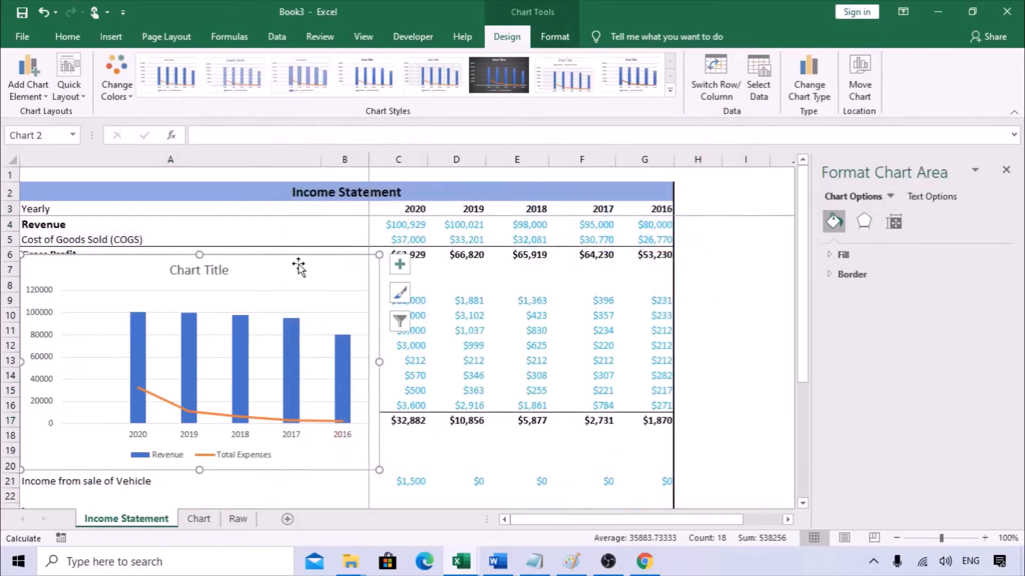
Step: Move the Revenue and Total Expenses chart to the Chart sheet, beside the Income Statement chart with its upper edge in row 1
key(Delete)
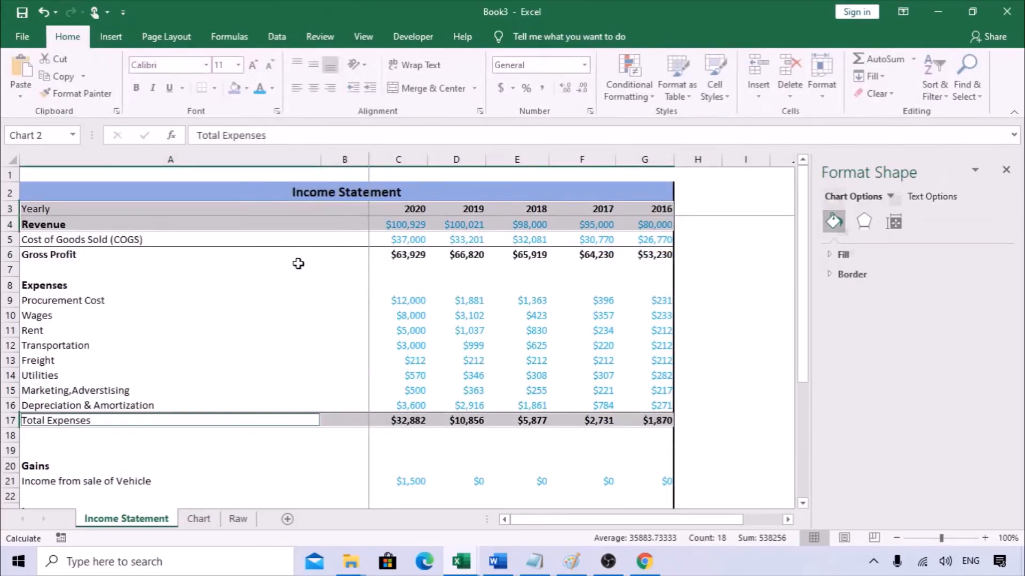
click(198, 519)
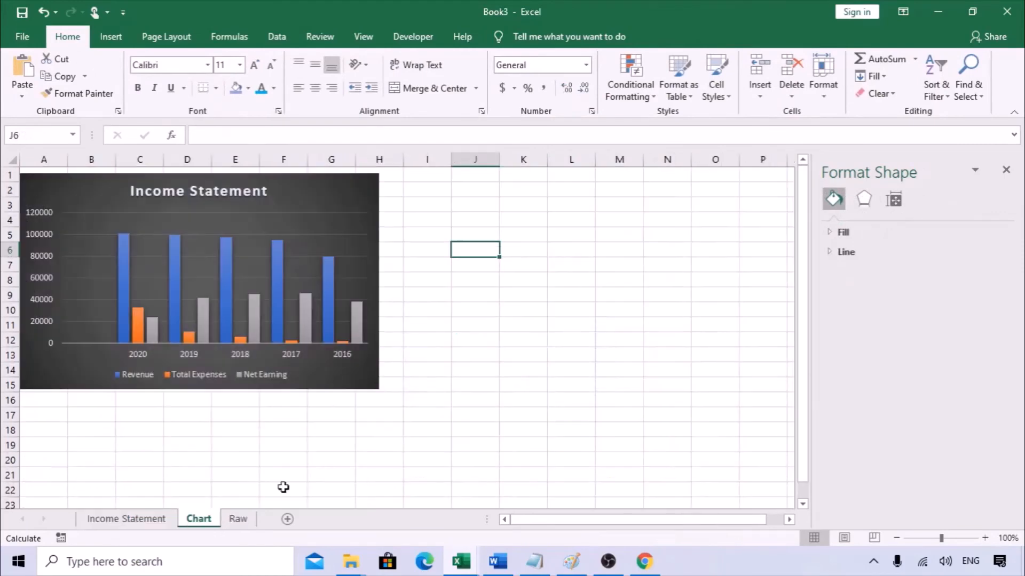
click(441, 191)
key(ctrl+v)
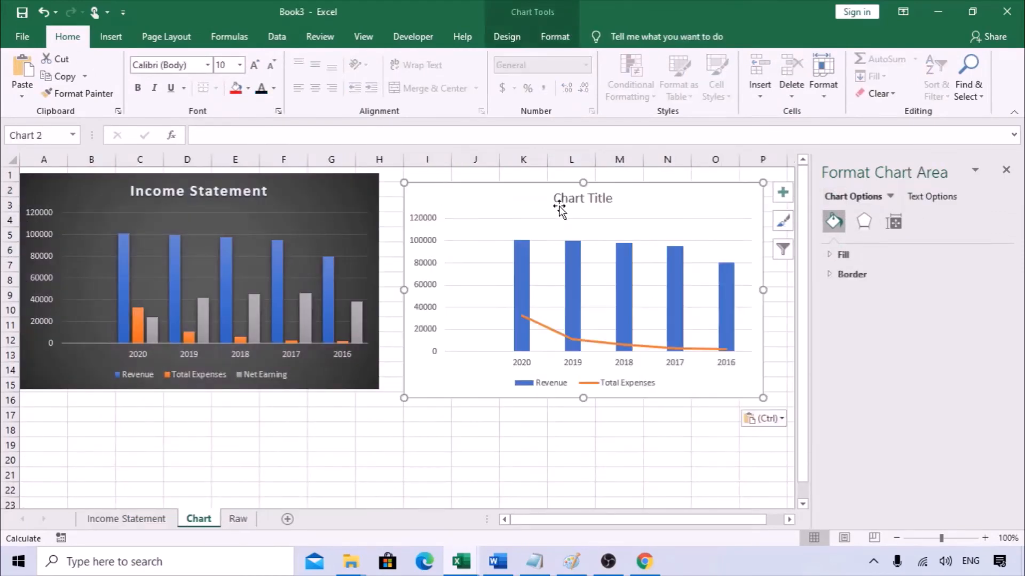
drag(664, 195, 657, 190)
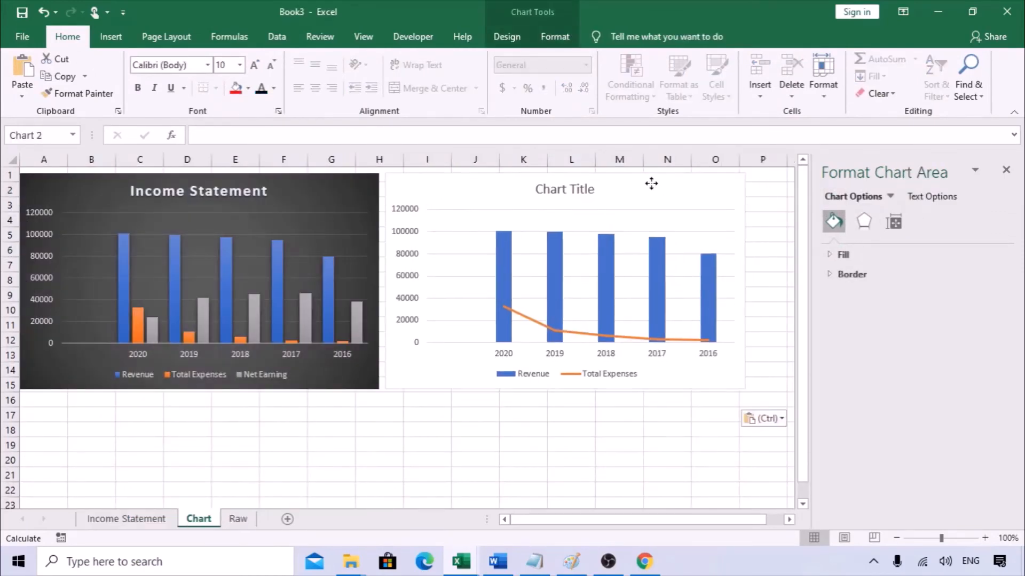
Step: Change the second chart's title to Revenue VS Expenses and make it bold
click(554, 203)
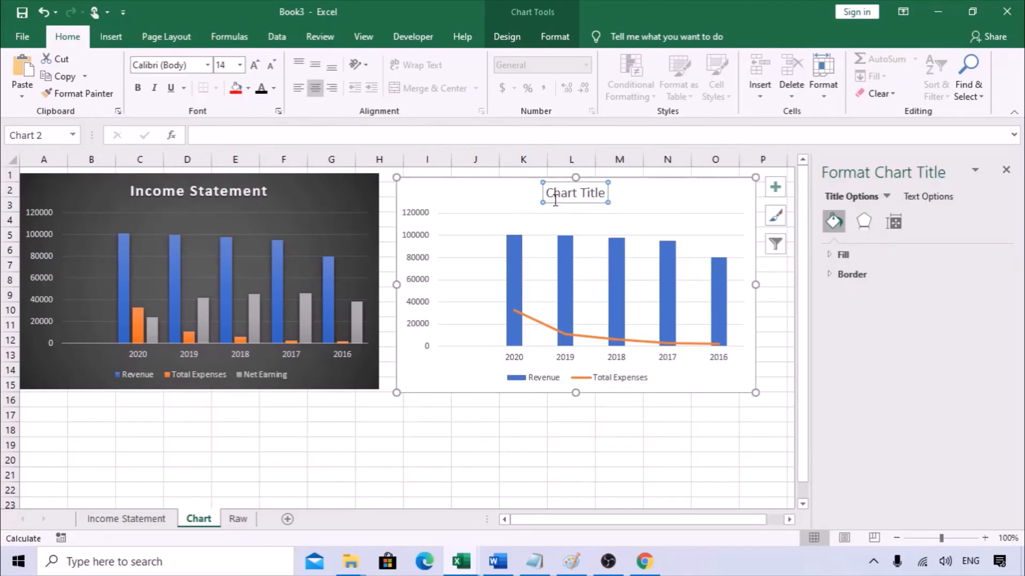
drag(547, 193, 601, 198)
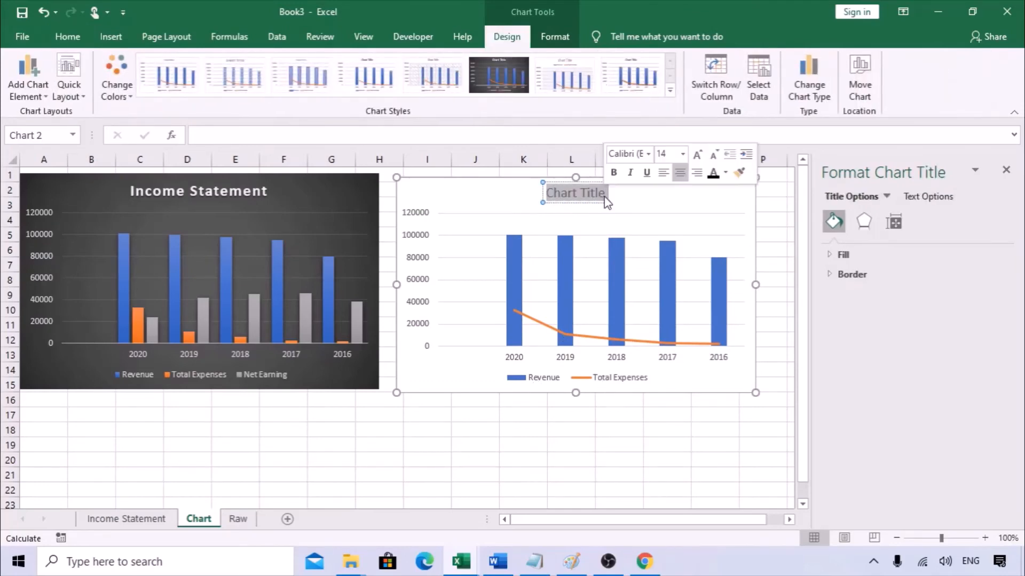
text(Revenue)
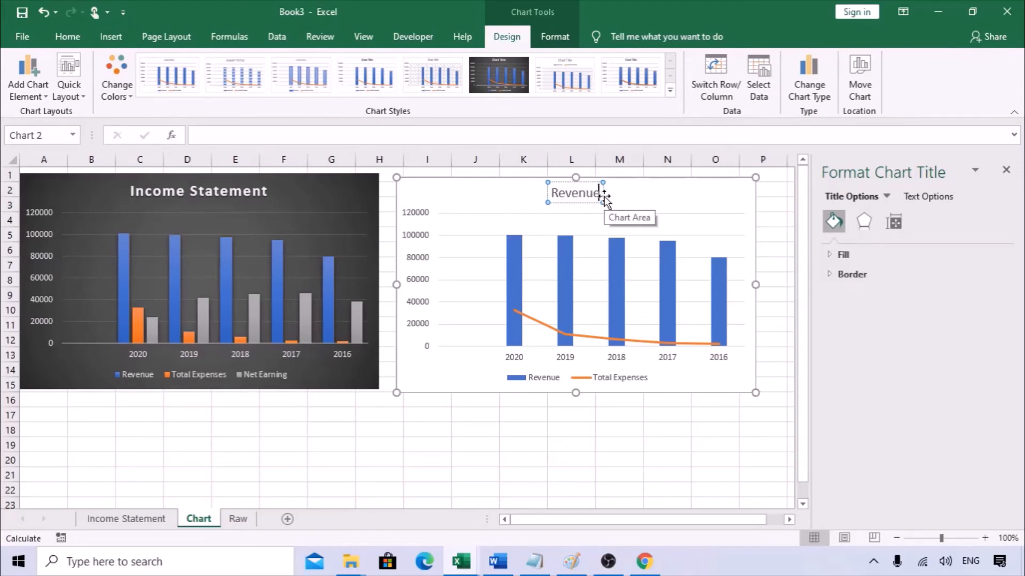
text( VS Exp)
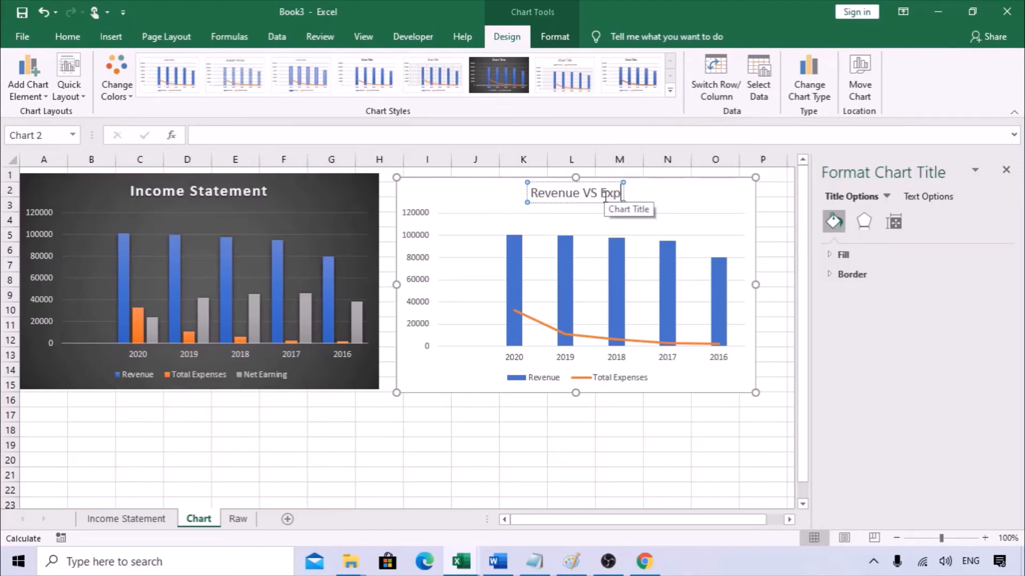
text(enses)
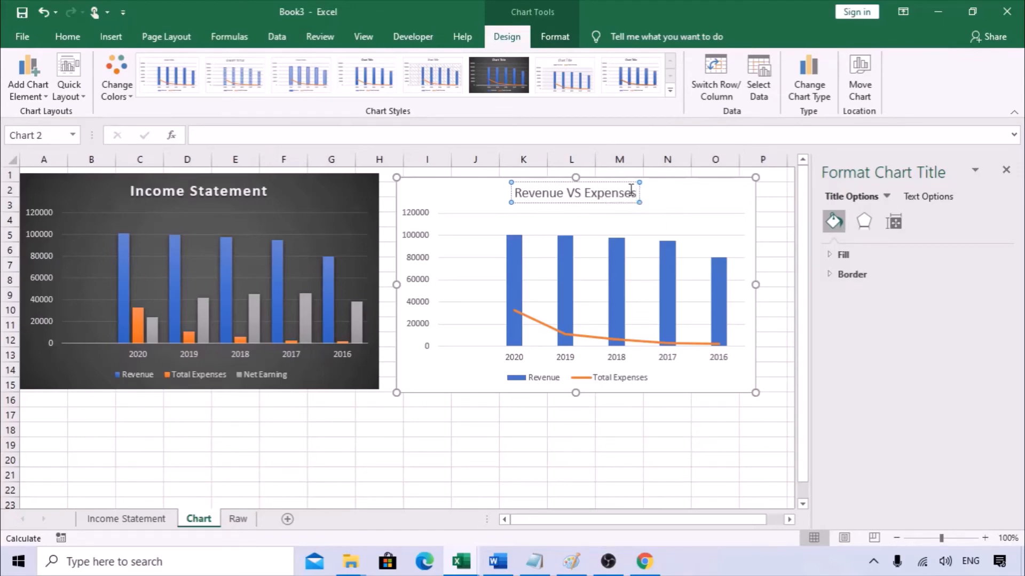
drag(636, 193, 504, 191)
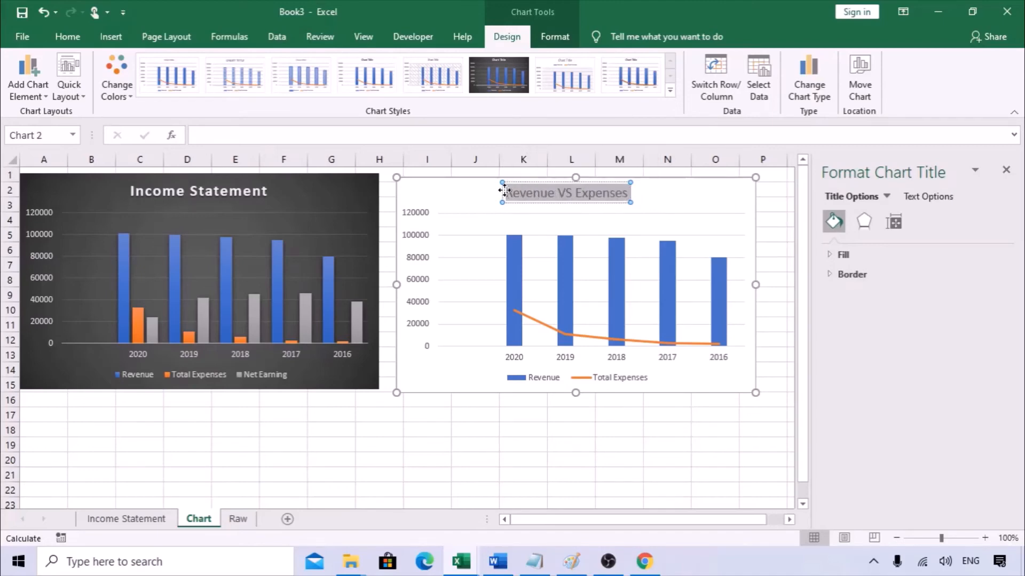
key(ctrl+b)
Step: Apply the dark gradient chart style to the Revenue VS Expenses chart so it matches the Income Statement chart
click(683, 199)
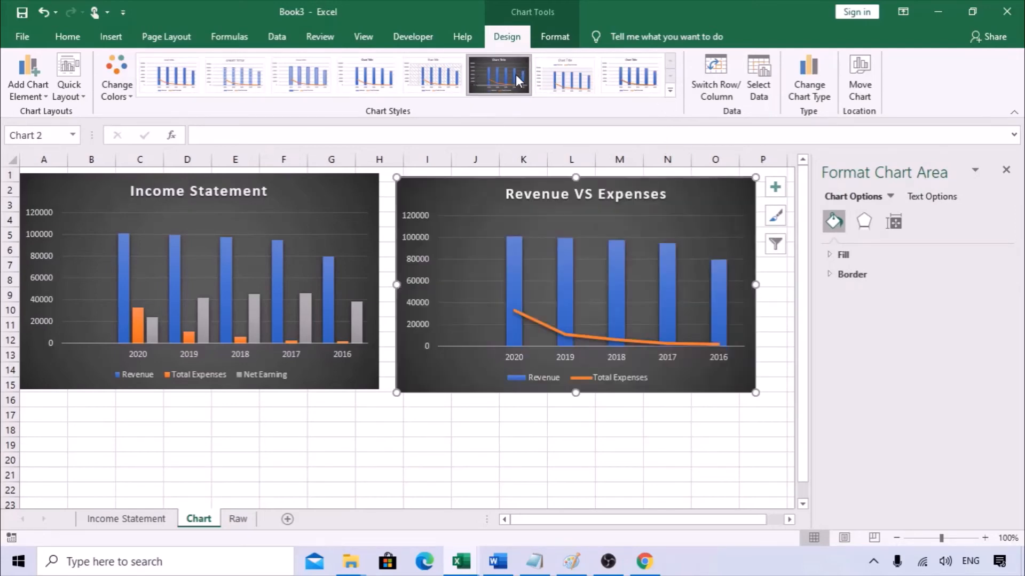
click(620, 80)
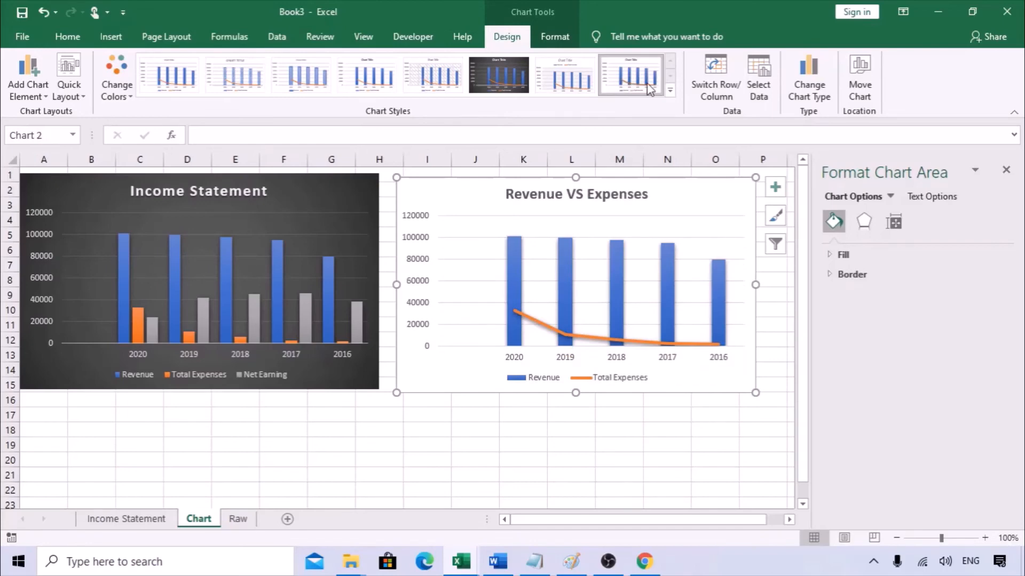
click(669, 92)
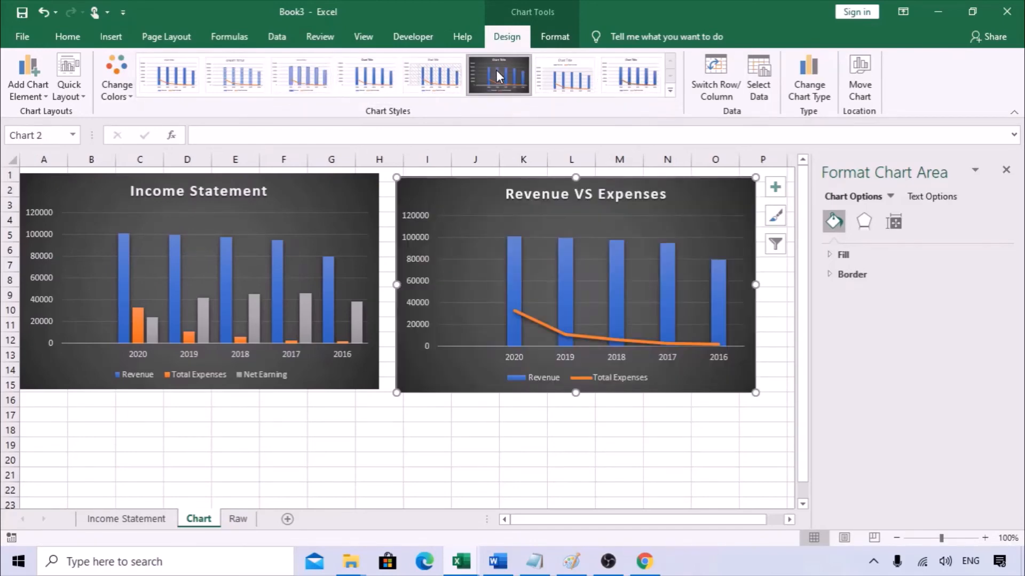
click(496, 69)
click(651, 439)
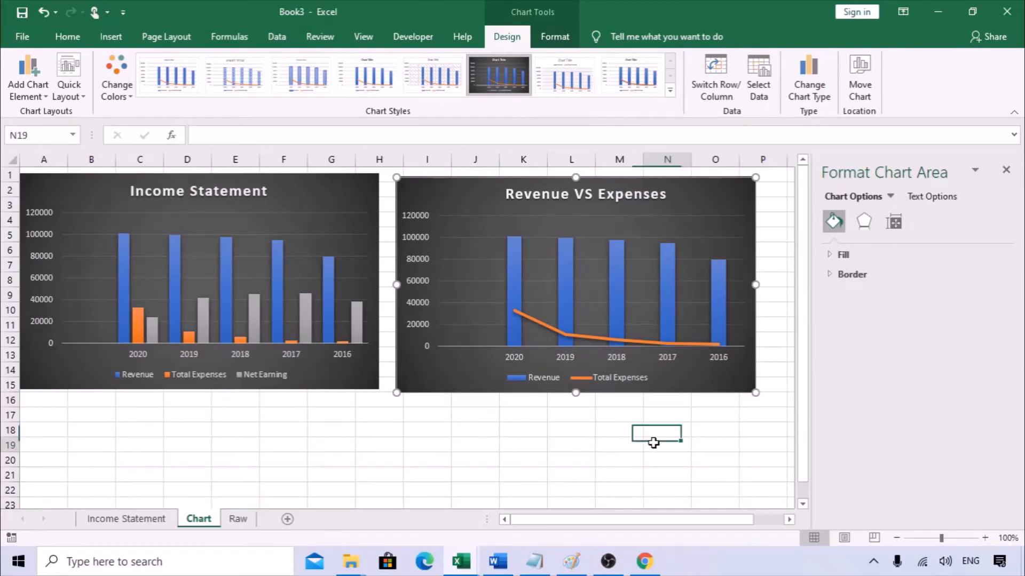
click(603, 344)
click(774, 358)
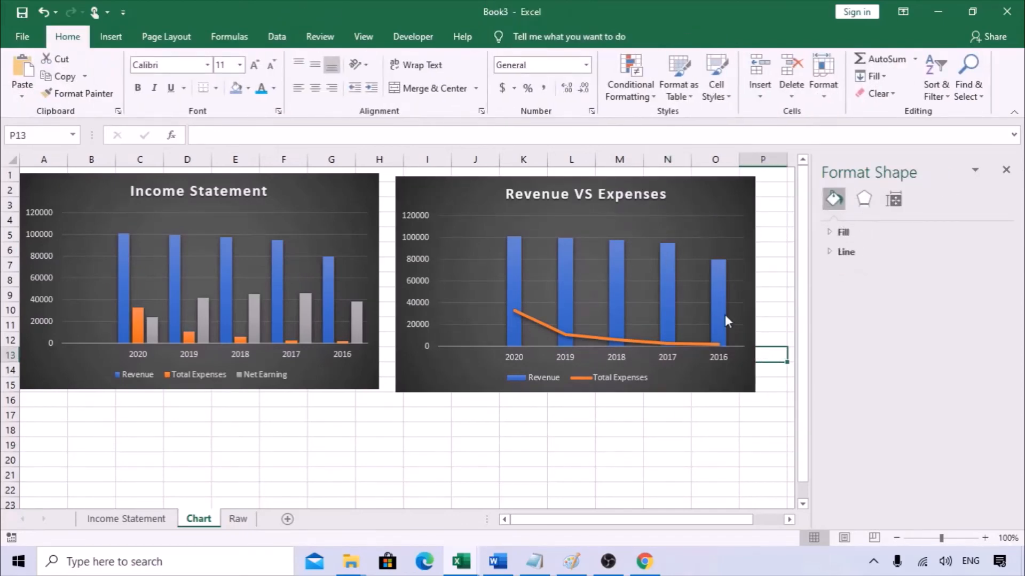
click(356, 427)
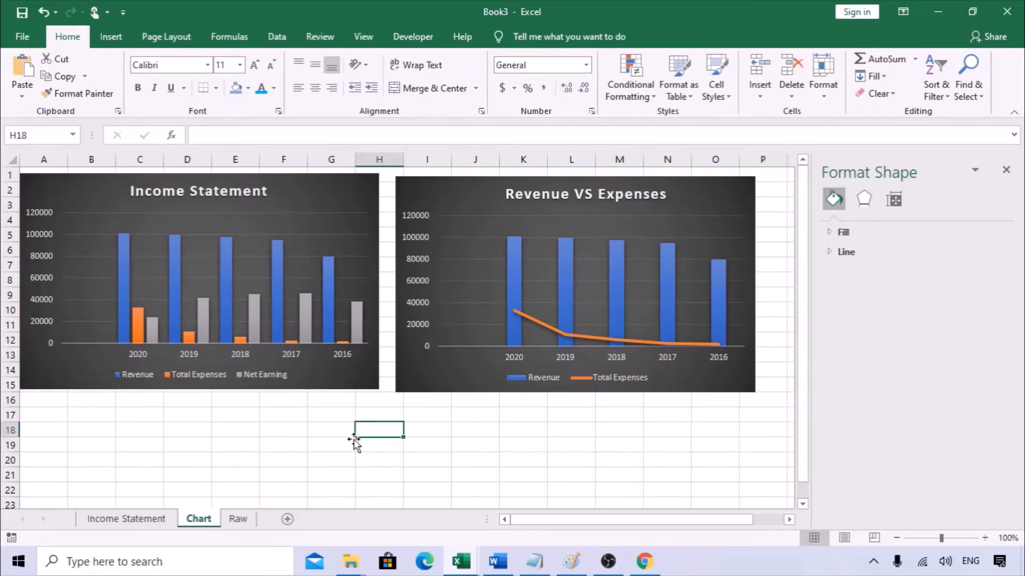
click(328, 430)
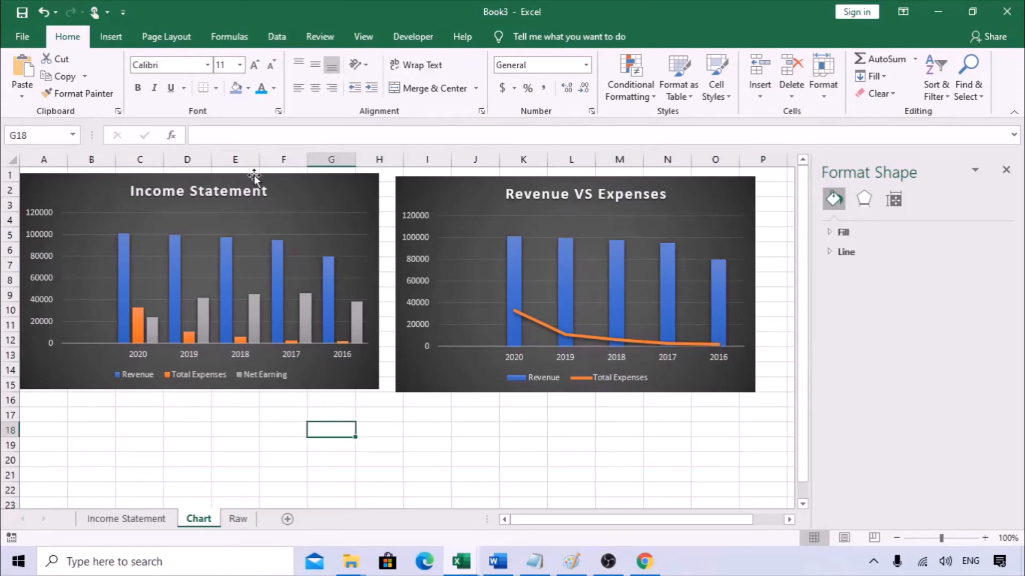
Step: Hide the gridlines on the Chart sheet and close the Format Shape pane
click(362, 36)
click(190, 90)
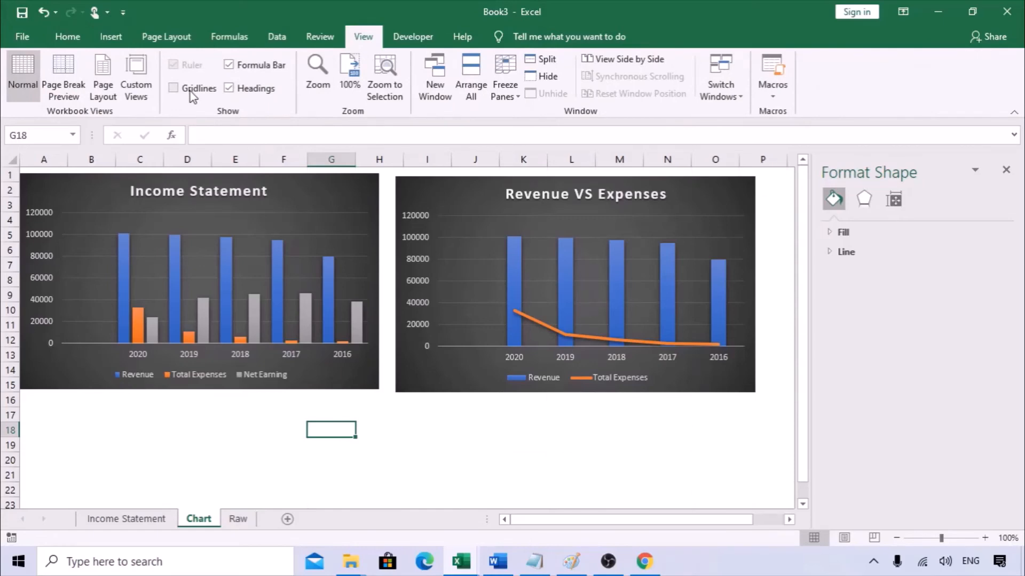
click(441, 455)
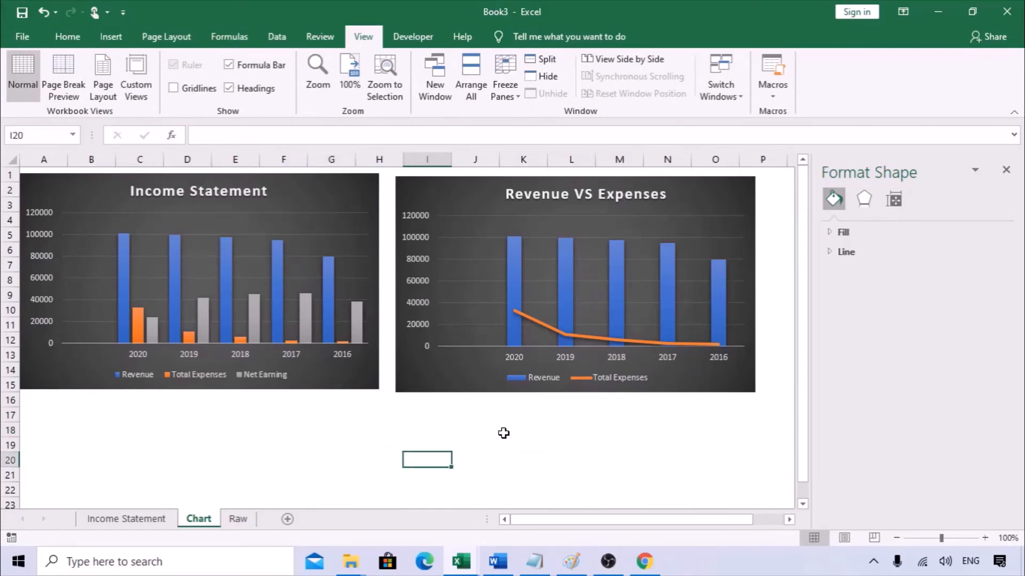
click(1006, 170)
scroll(331, 444, down, 2)
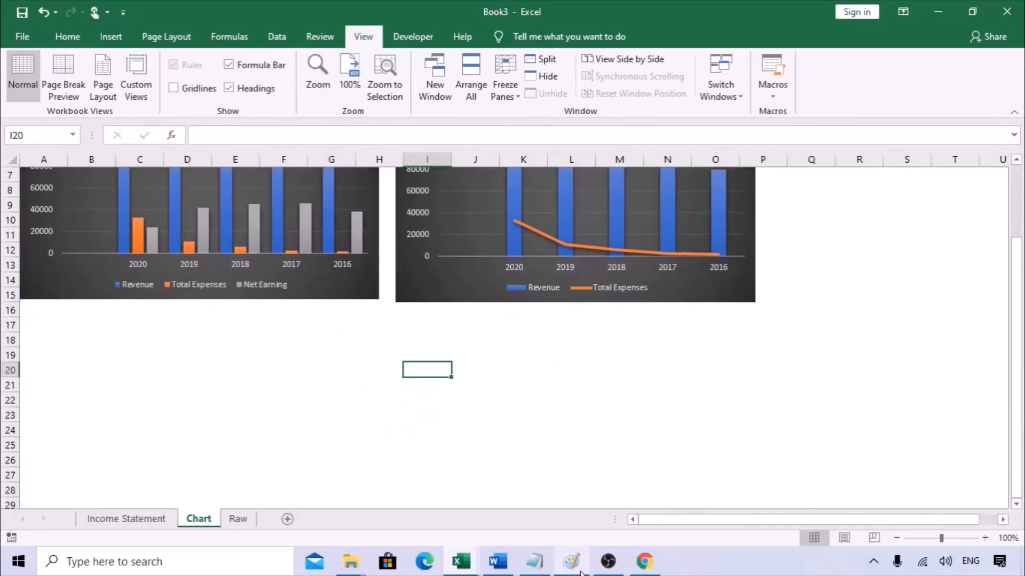
Step: Check the example Net Earning % and Earning Before Tax pie charts in the finished Income Statement workbook and return to Book3's Income Statement sheet
click(461, 562)
click(397, 497)
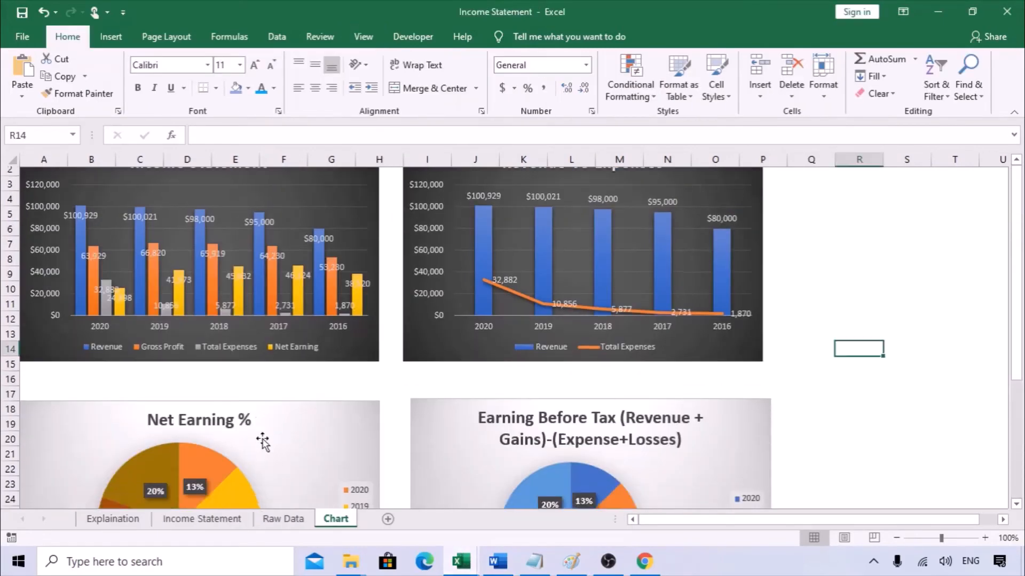
scroll(225, 332, down, 2)
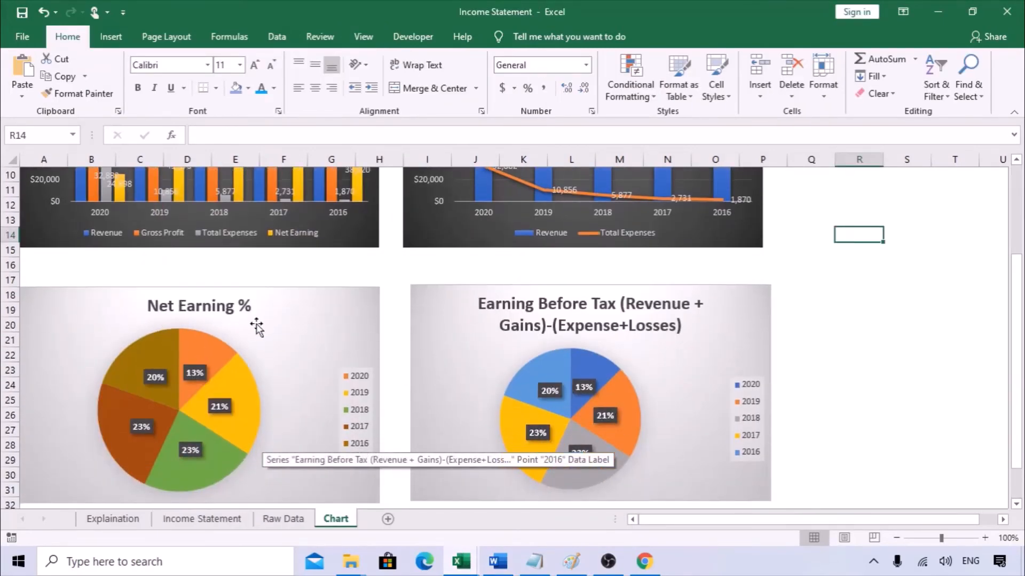
scroll(276, 436, down, 1)
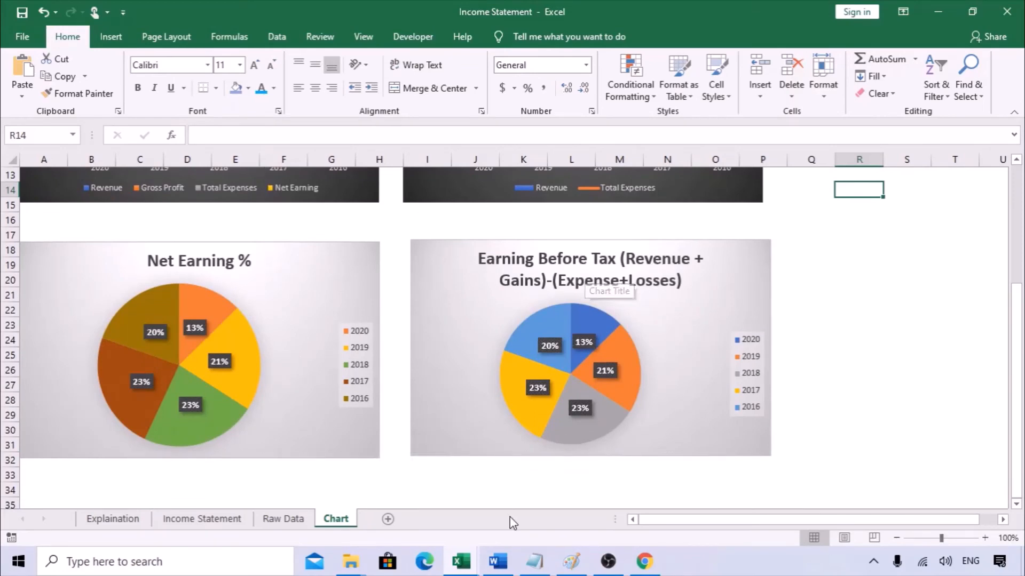
key(alt+Tab)
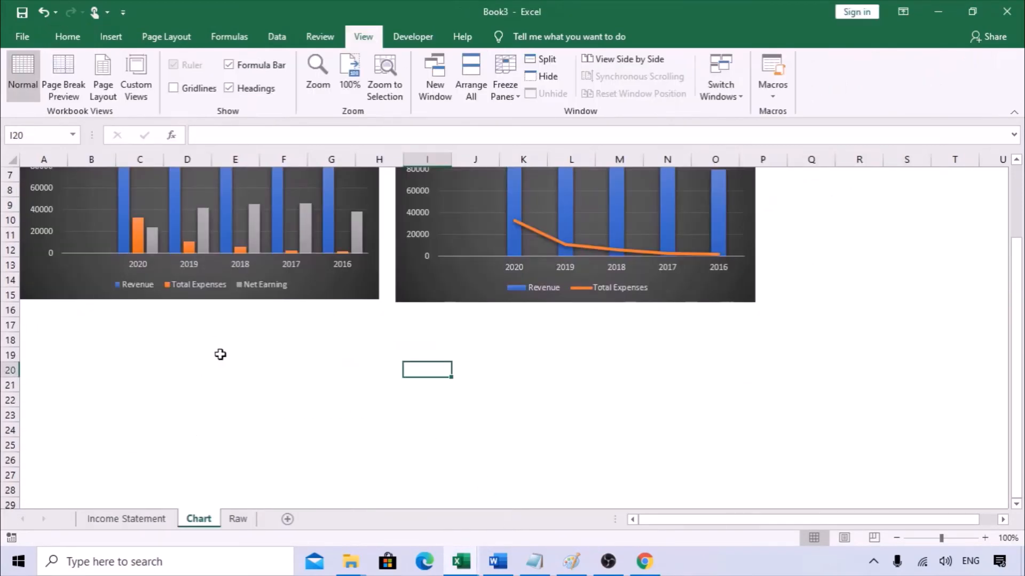
scroll(220, 355, up, 2)
click(136, 518)
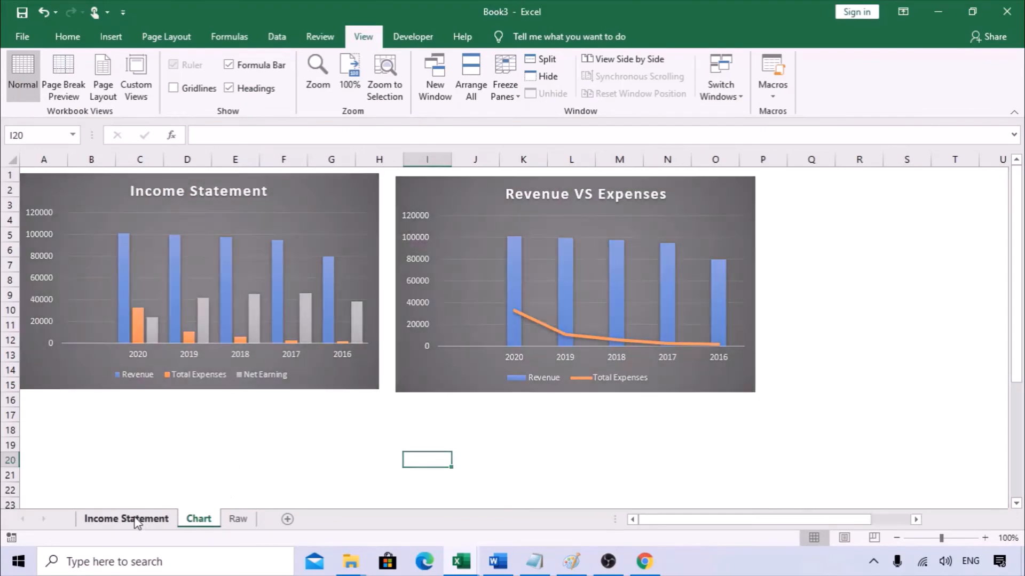
scroll(159, 422, down, 5)
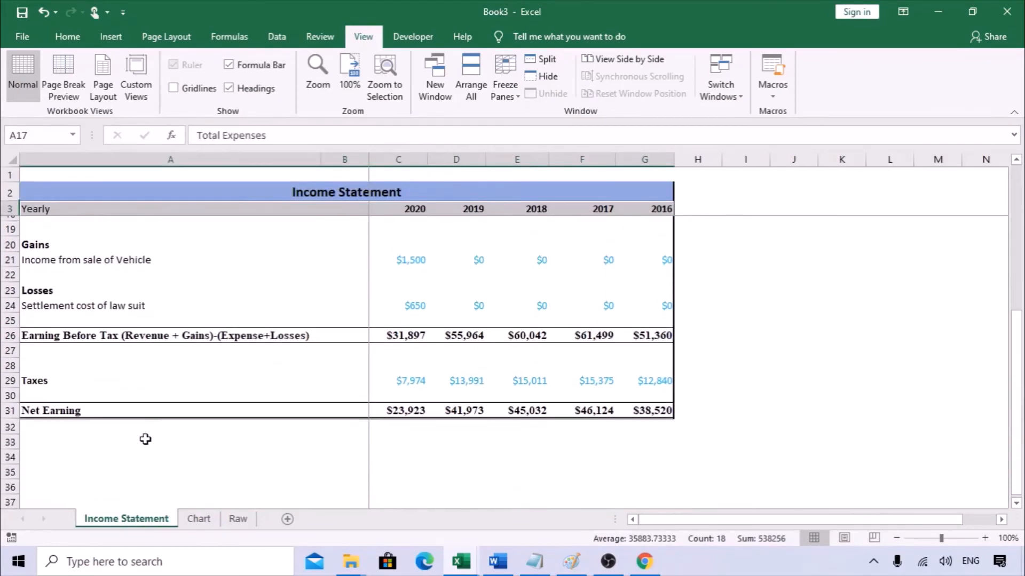
click(80, 408)
drag(72, 405, 647, 405)
scroll(597, 475, up, 4)
scroll(520, 393, up, 1)
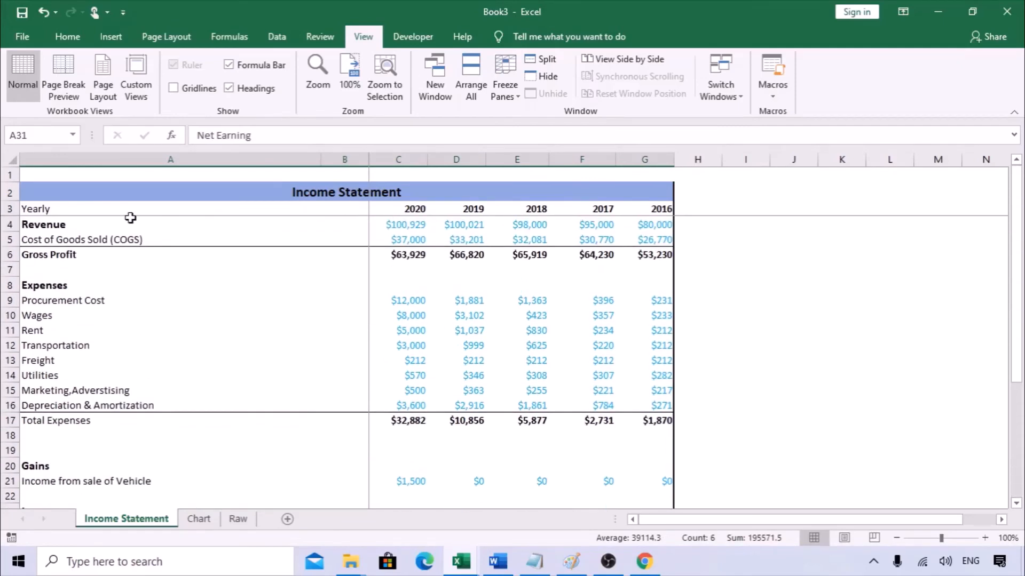
ctrl+click(34, 210)
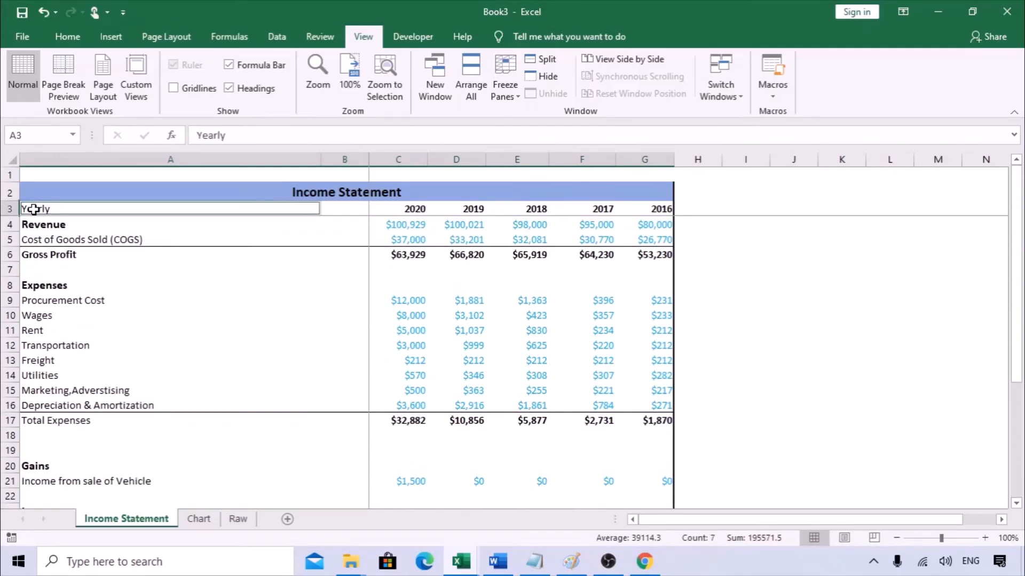
Step: Try to build a pie chart from the Yearly and Net Earning rows, columns A to G, comparing the available pie types
click(36, 209)
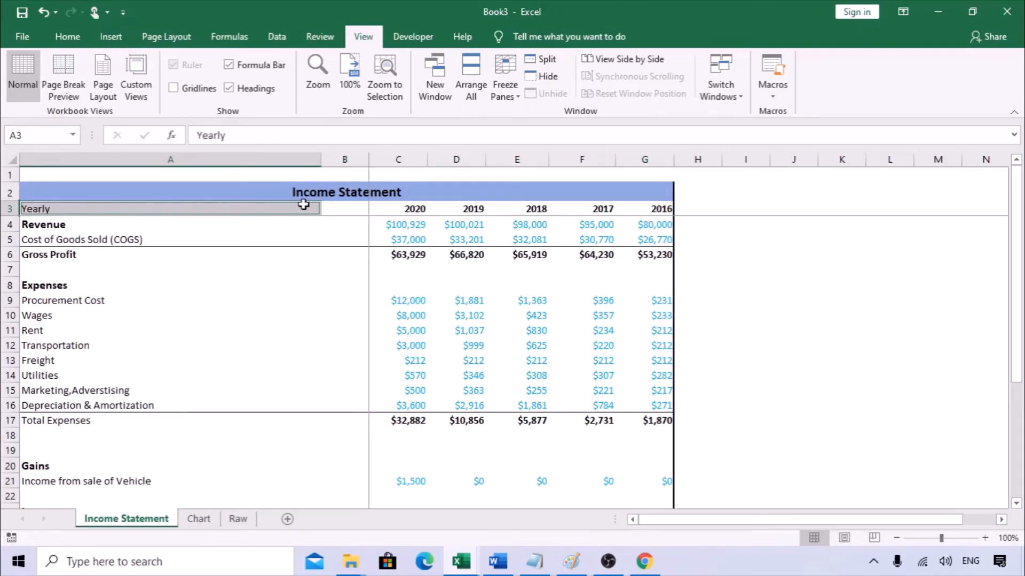
drag(304, 205, 661, 204)
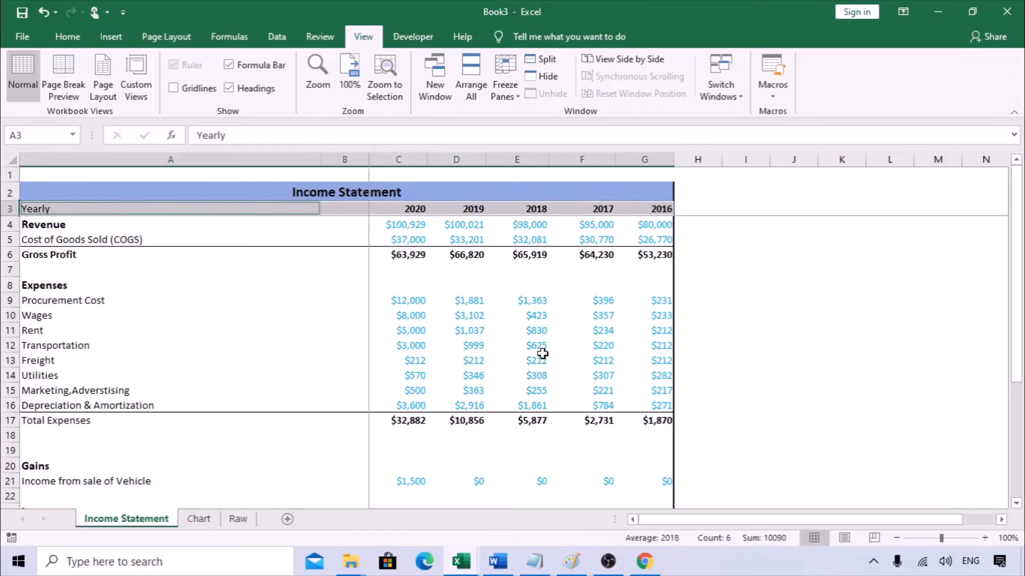
scroll(277, 451, down, 6)
drag(48, 361, 642, 362)
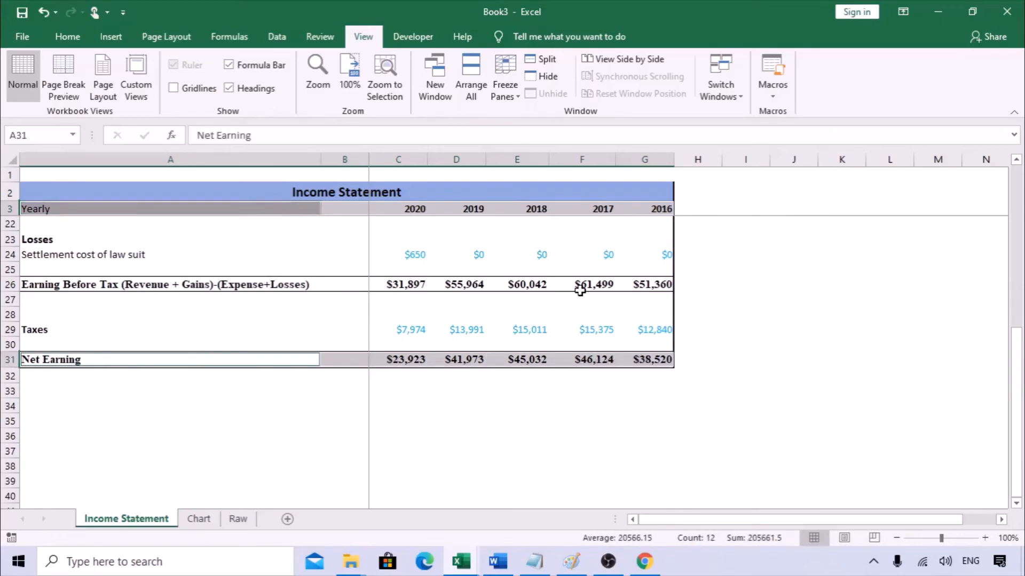
click(110, 36)
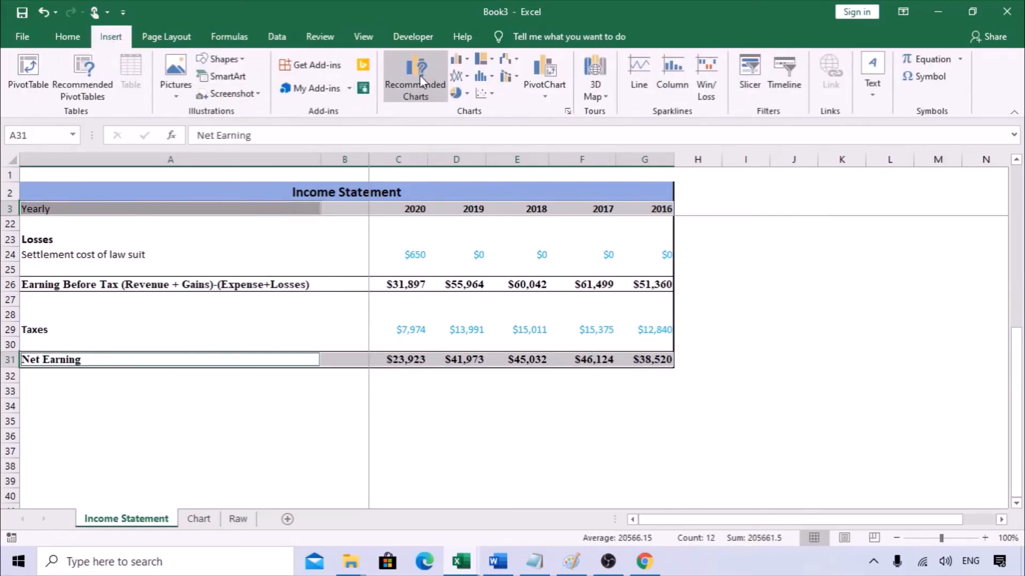
click(420, 75)
click(412, 84)
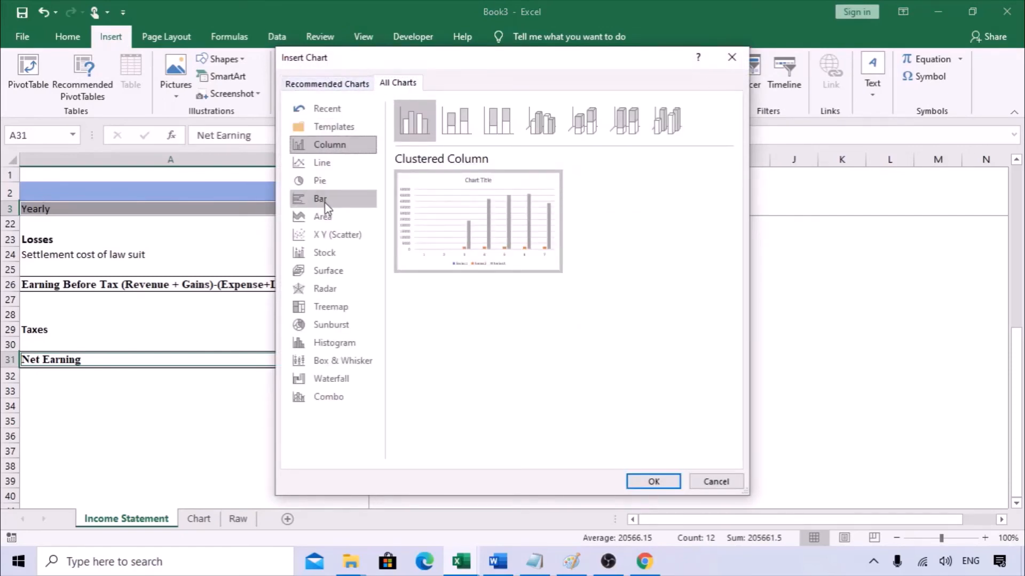
click(323, 183)
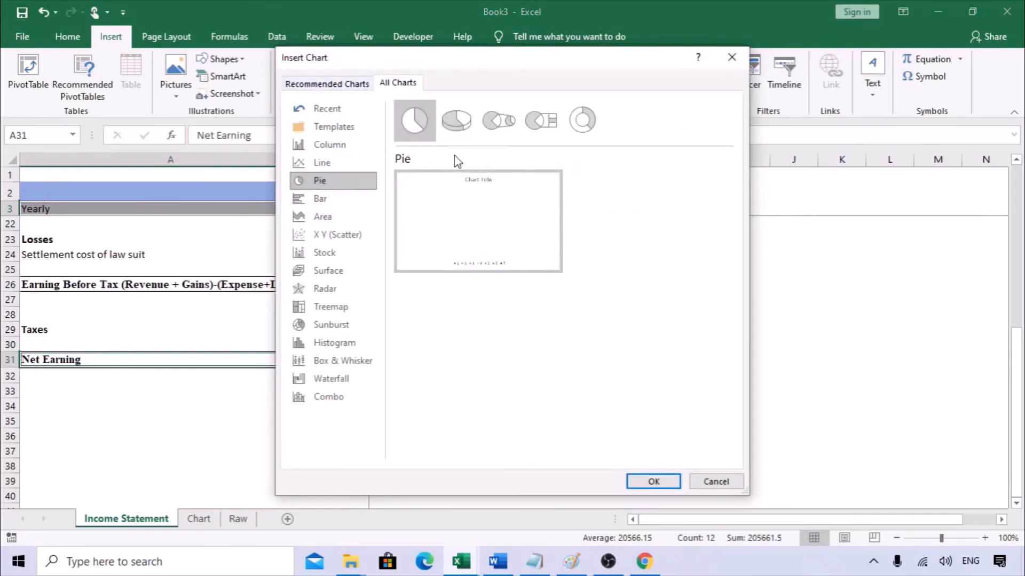
click(460, 123)
click(499, 120)
click(571, 120)
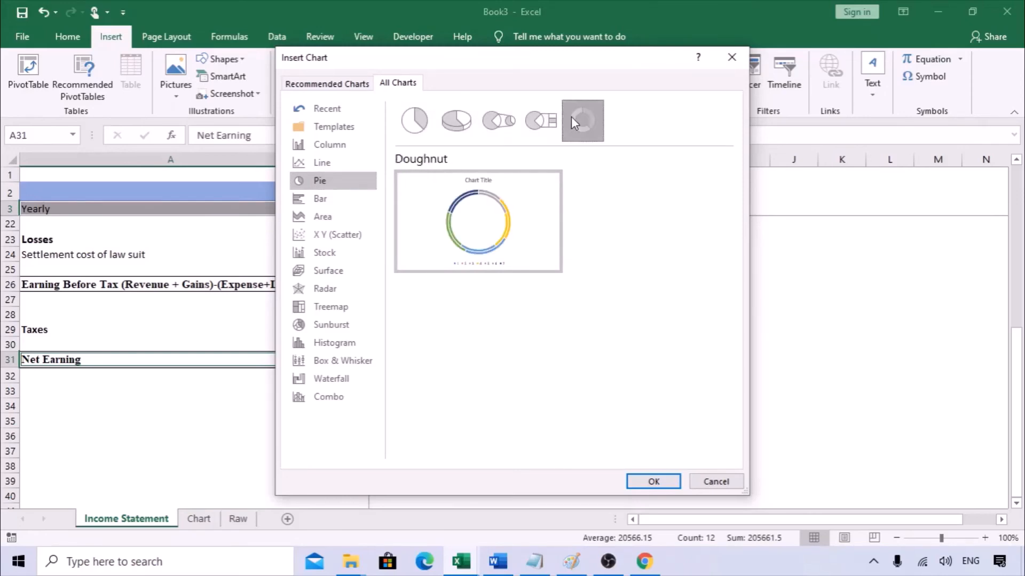
click(535, 122)
key(Escape)
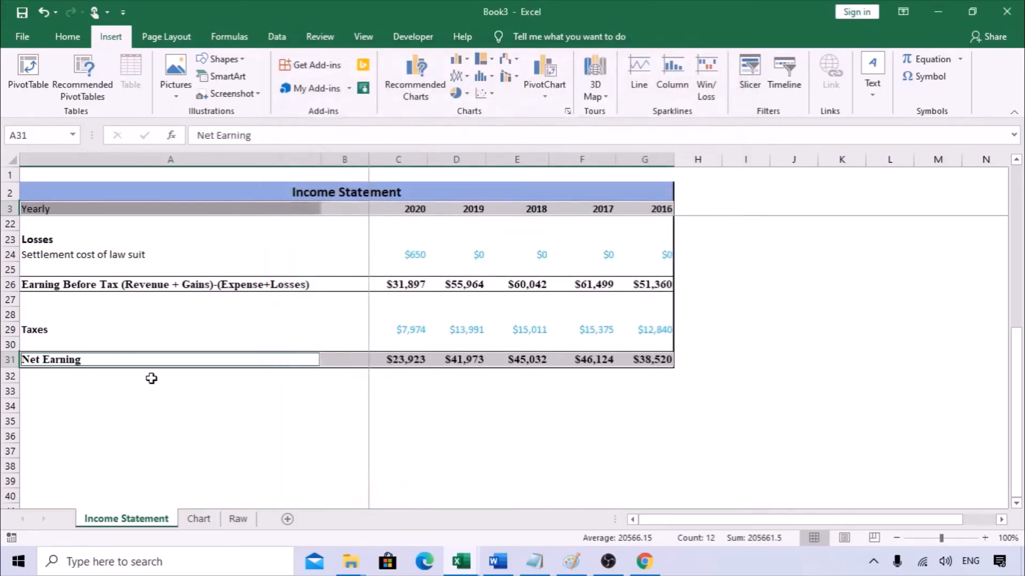
Step: Preview the recommended pie chart for the Net Earning values in C31:G31 with the years in C3:G3, and close without inserting
click(155, 404)
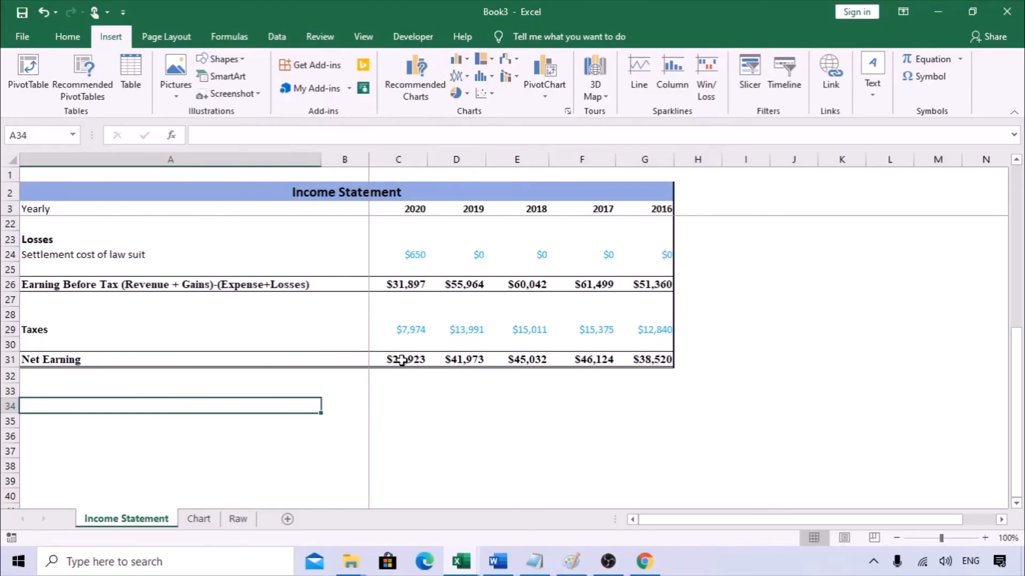
drag(402, 361, 654, 364)
scroll(548, 414, up, 6)
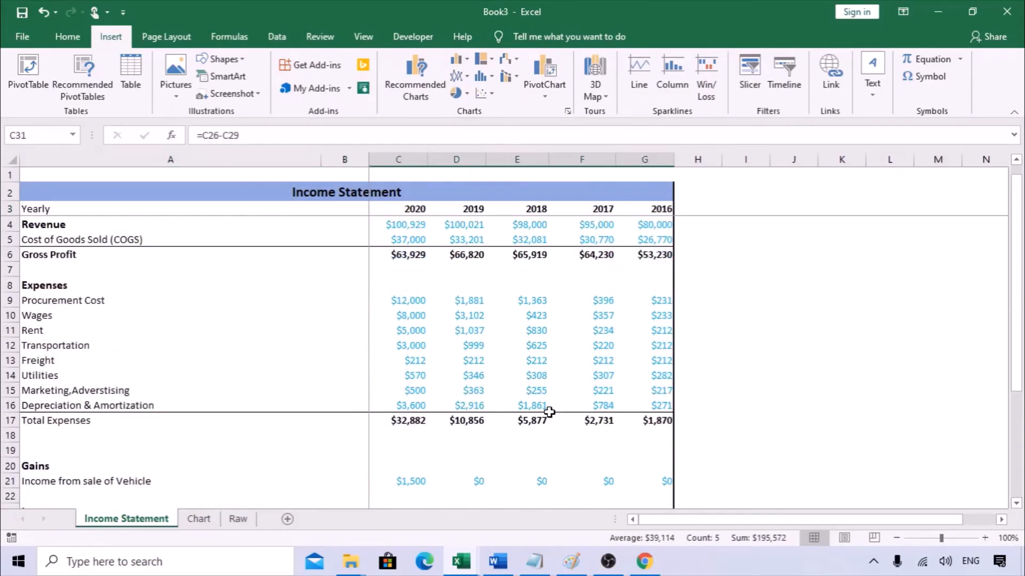
drag(405, 208, 640, 210)
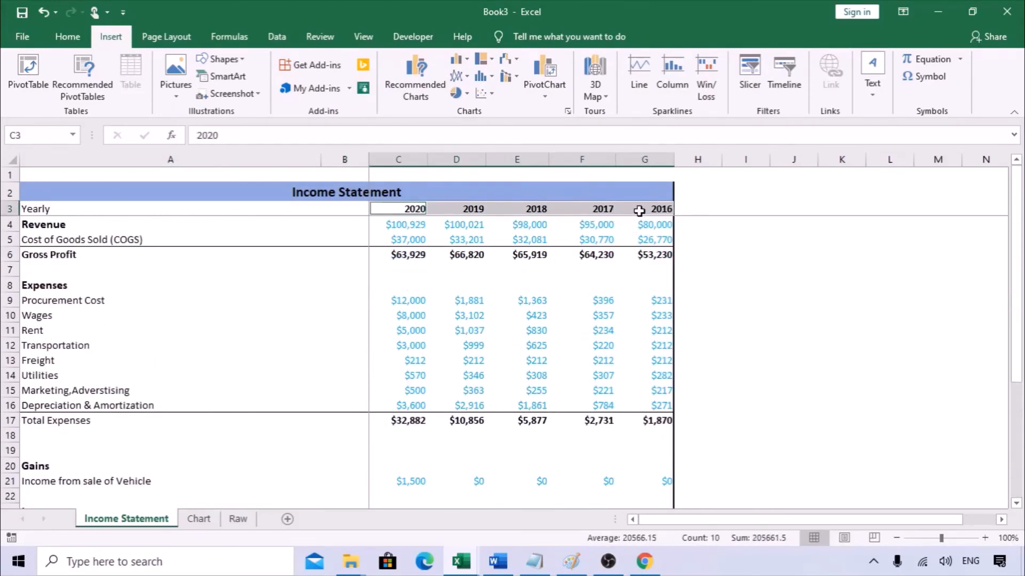
click(423, 81)
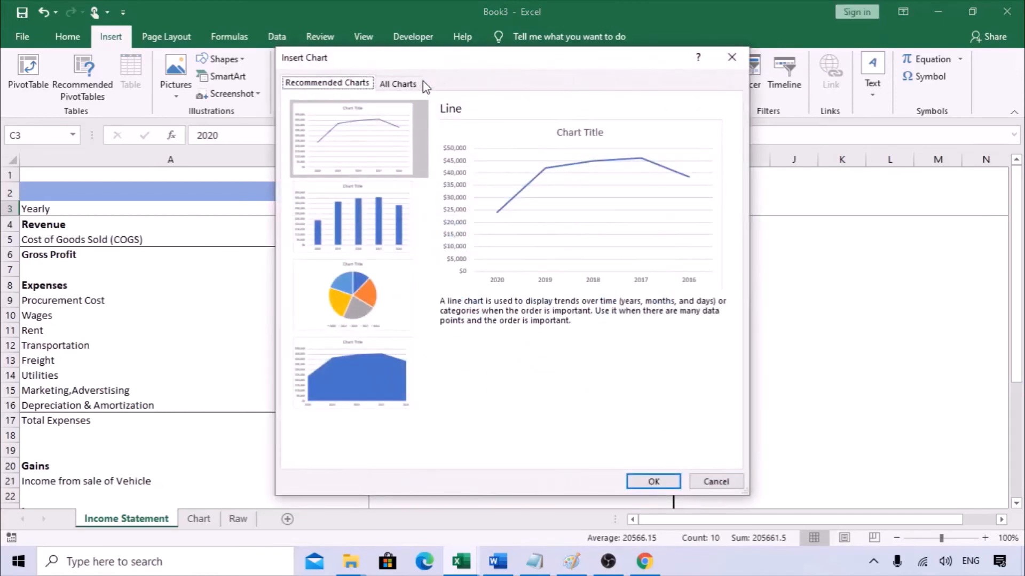
click(343, 289)
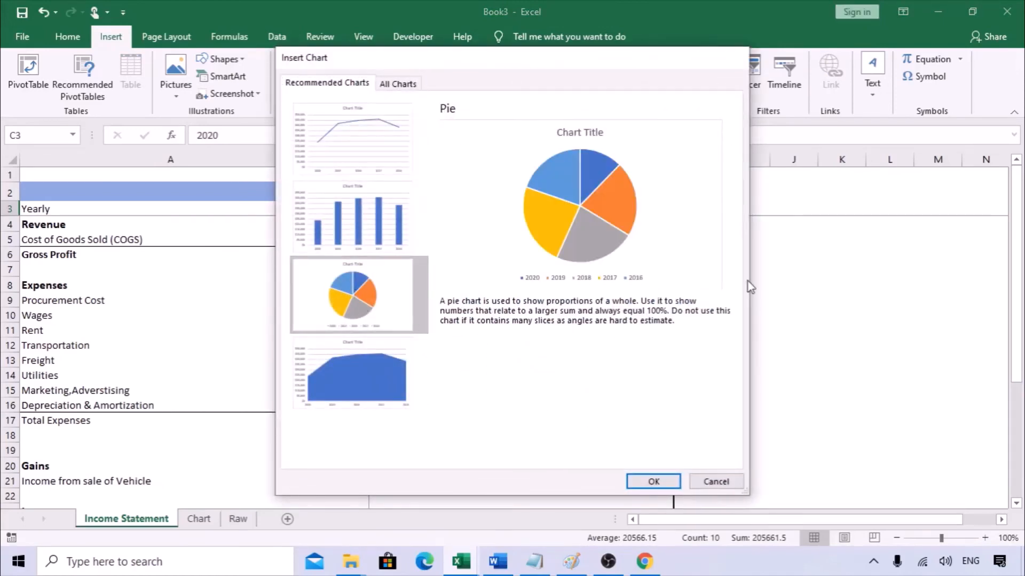
click(731, 58)
click(793, 254)
Step: Insert the recommended pie chart of the Net Earning values in C31:G31 with the years in C3:G3
drag(407, 211, 631, 208)
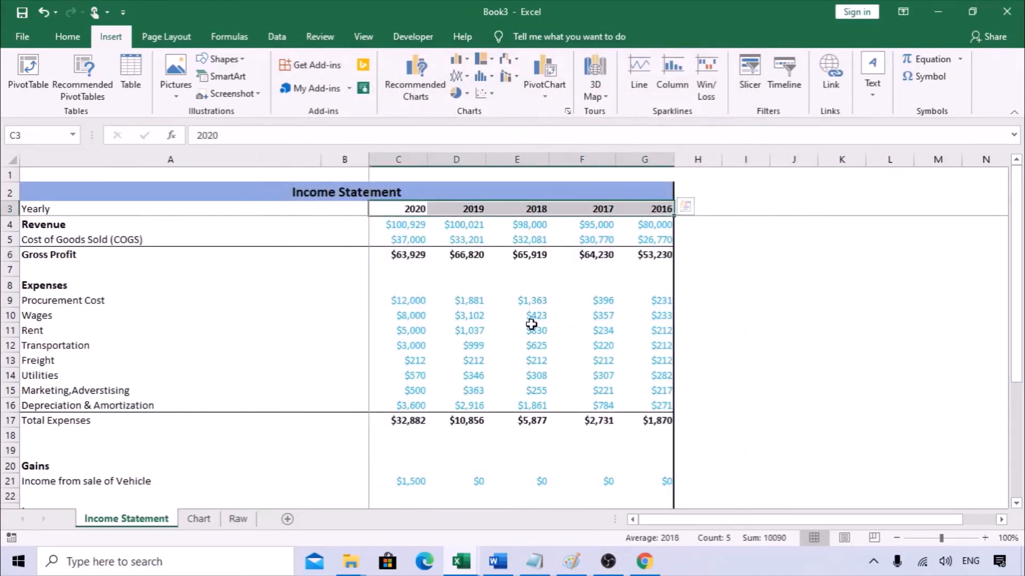
scroll(478, 397, down, 4)
drag(395, 448, 645, 450)
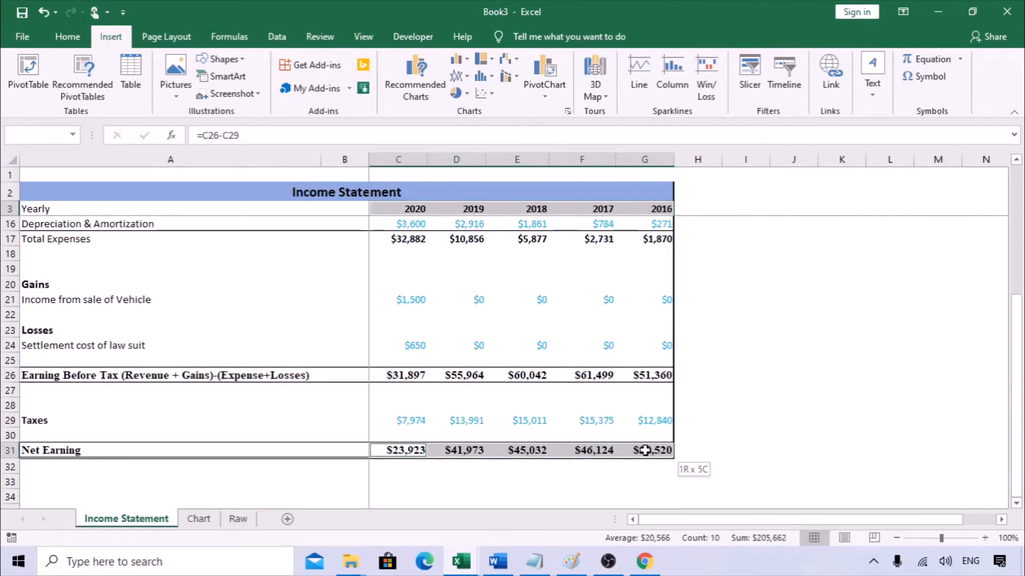
click(418, 84)
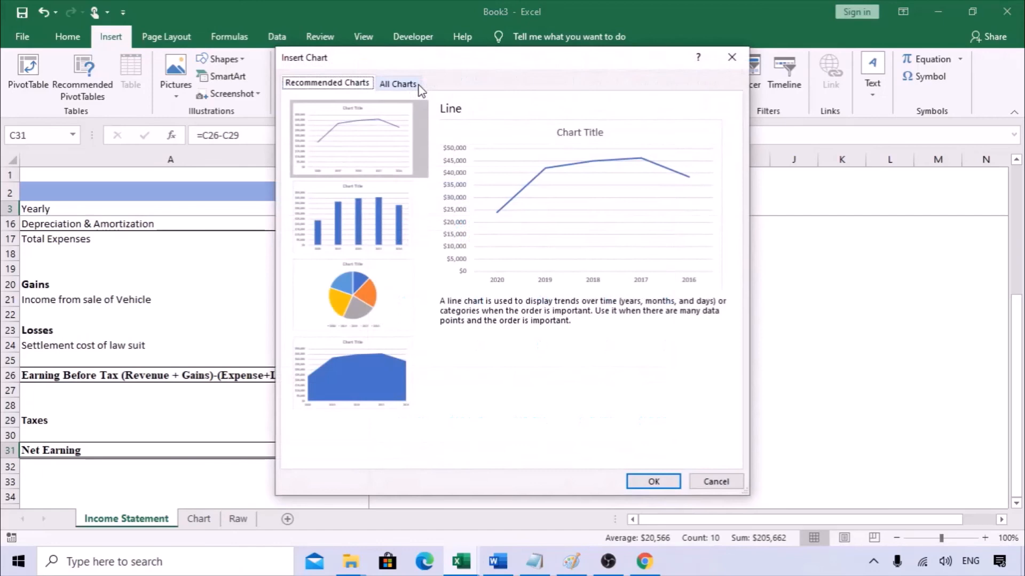
click(360, 322)
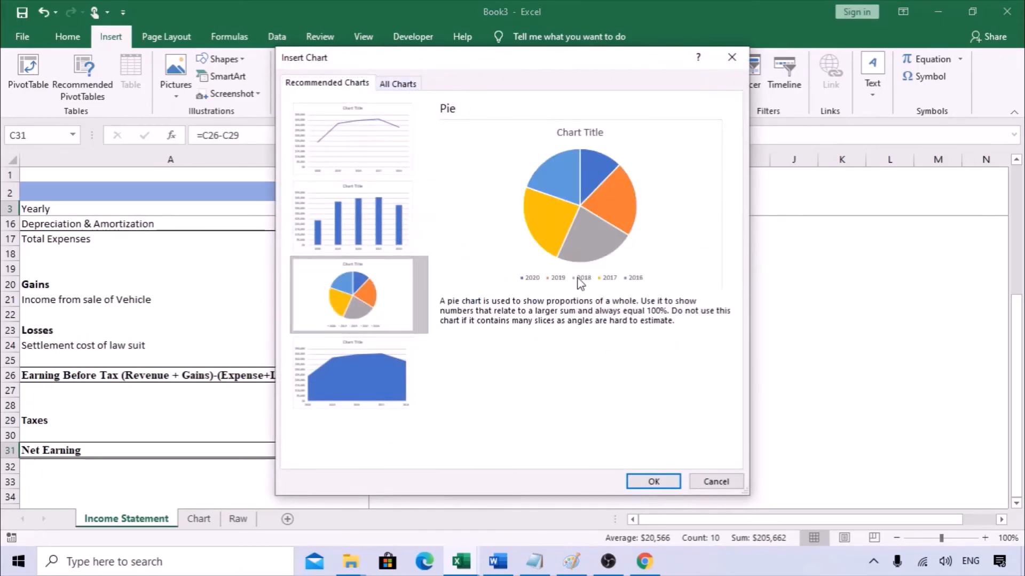
click(641, 482)
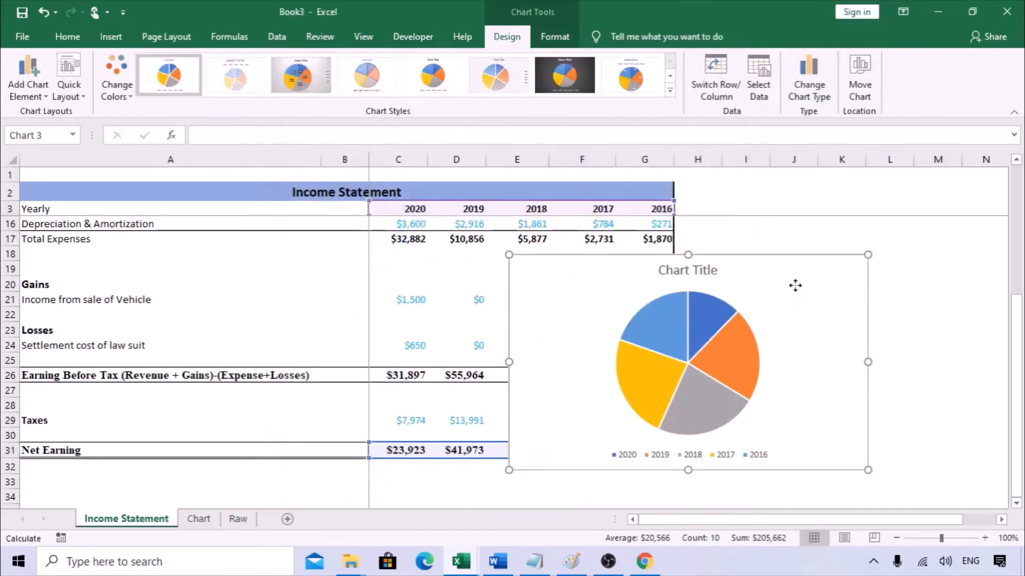
Step: Move the new Net Earning pie chart to the Chart sheet, placing it below the Income Statement column chart
key(Delete)
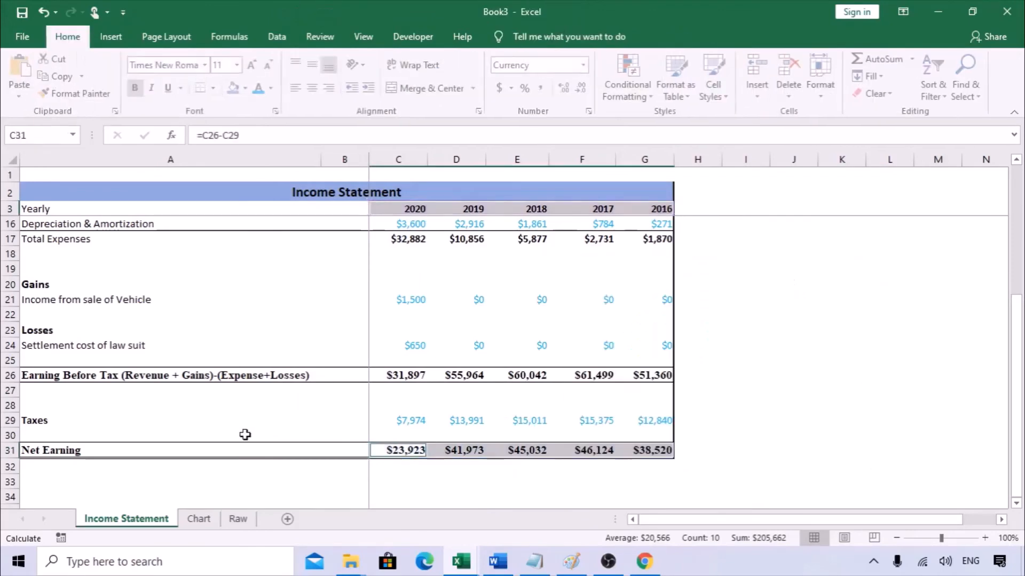
click(198, 519)
click(43, 415)
key(ctrl+v)
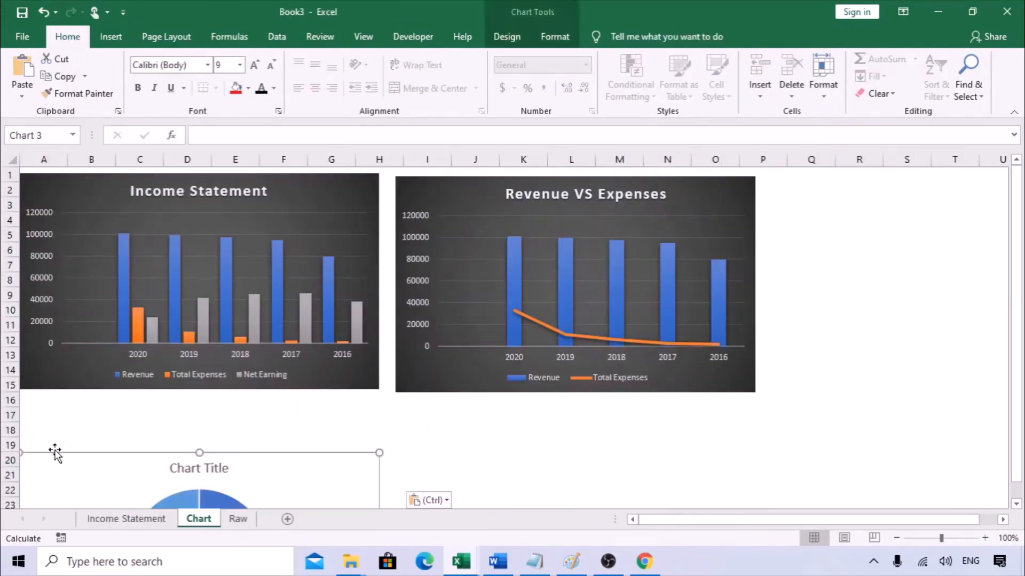
scroll(50, 450, down, 3)
click(210, 387)
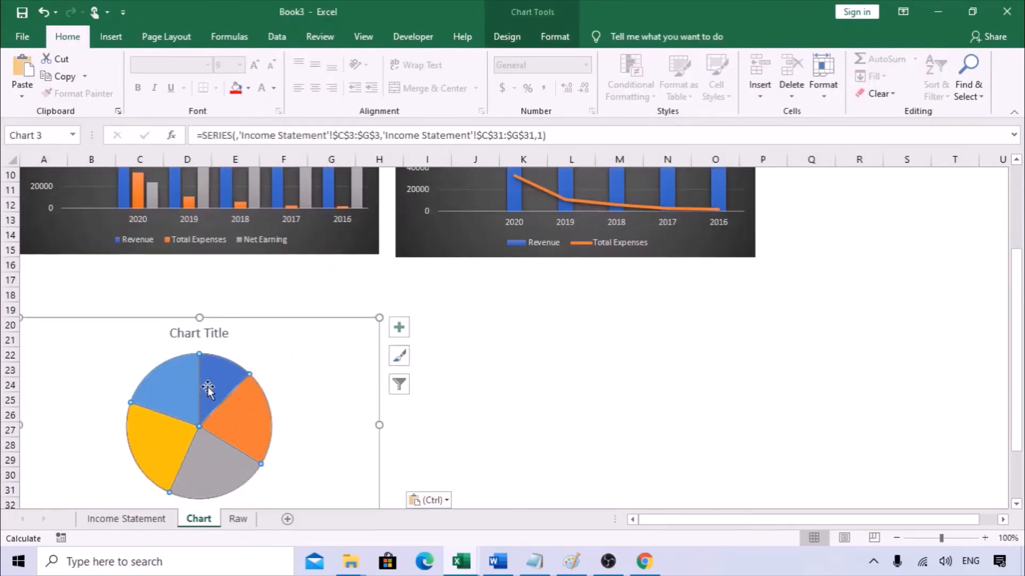
click(298, 360)
scroll(265, 373, down, 1)
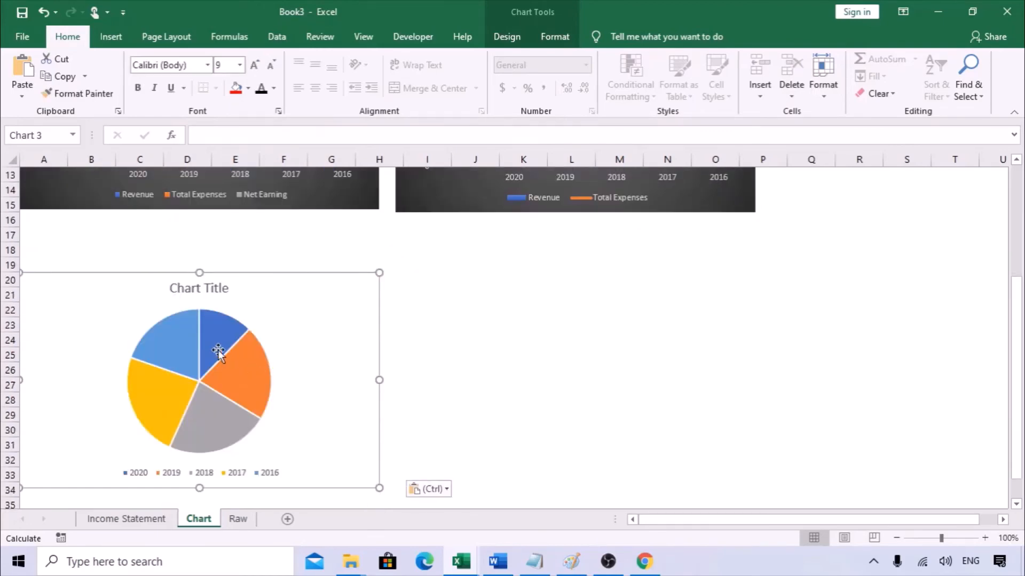
Step: Add data labels to the slices of the pie chart
mouse_move(210, 346)
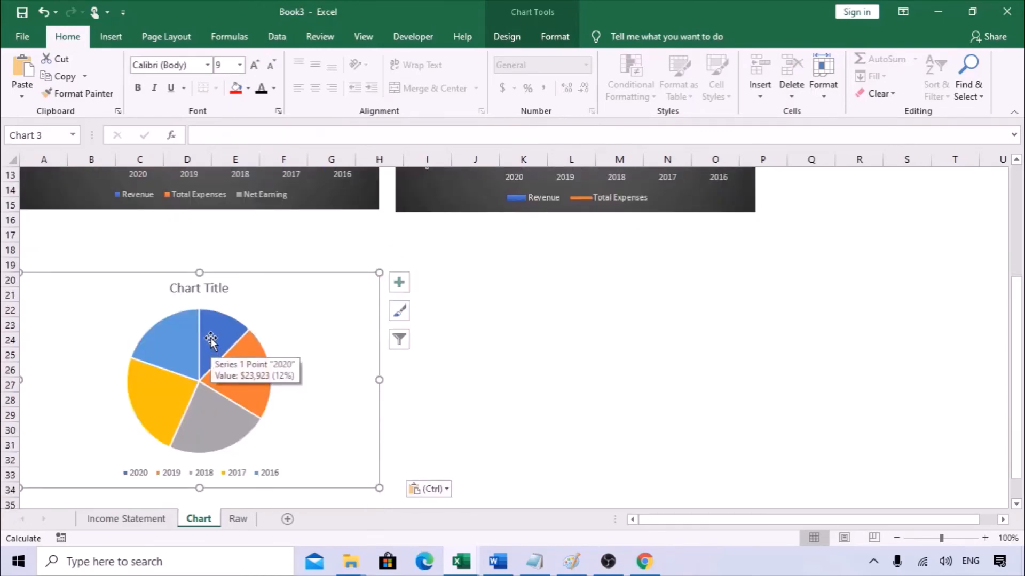
right_click(211, 342)
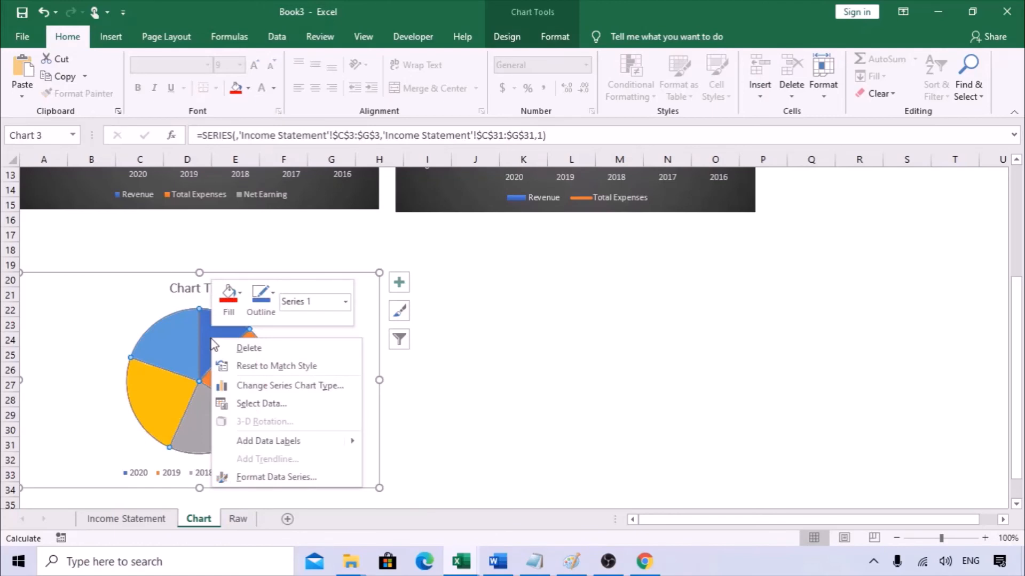
click(265, 442)
click(267, 382)
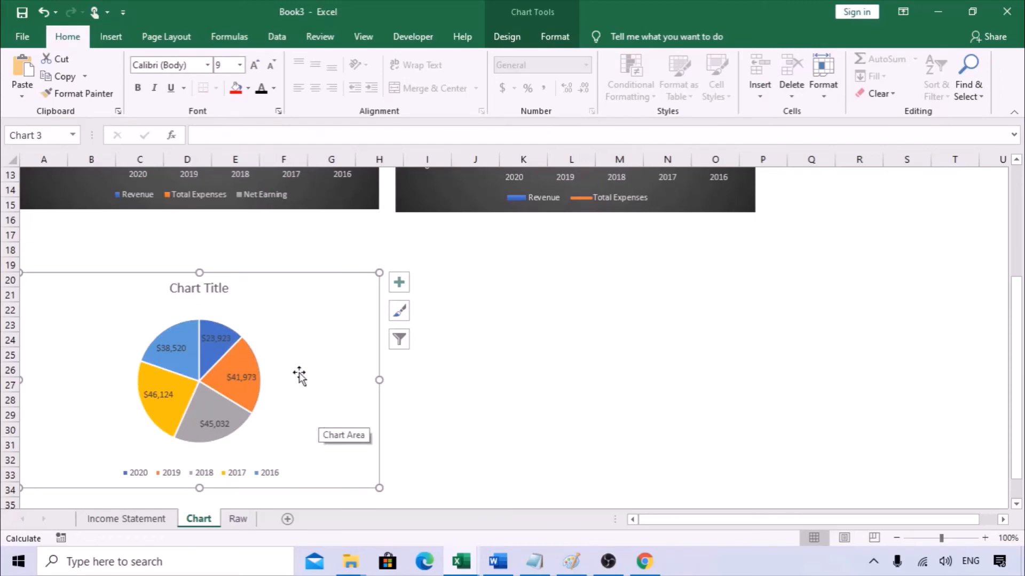
Step: Replace the pie chart's title with "Net Earning Yearly Basis"
double_click(219, 289)
double_click(220, 288)
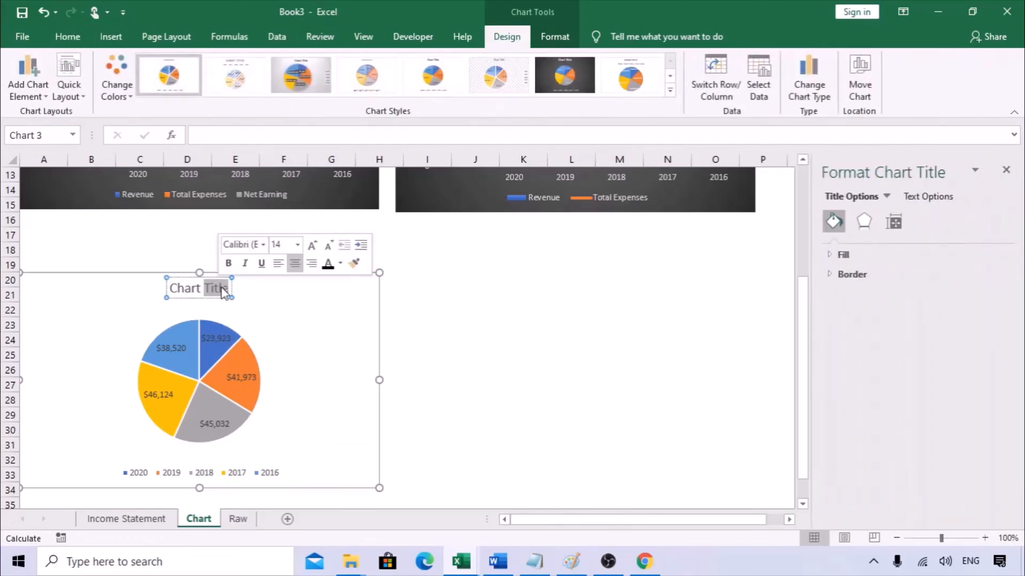
drag(229, 288, 171, 288)
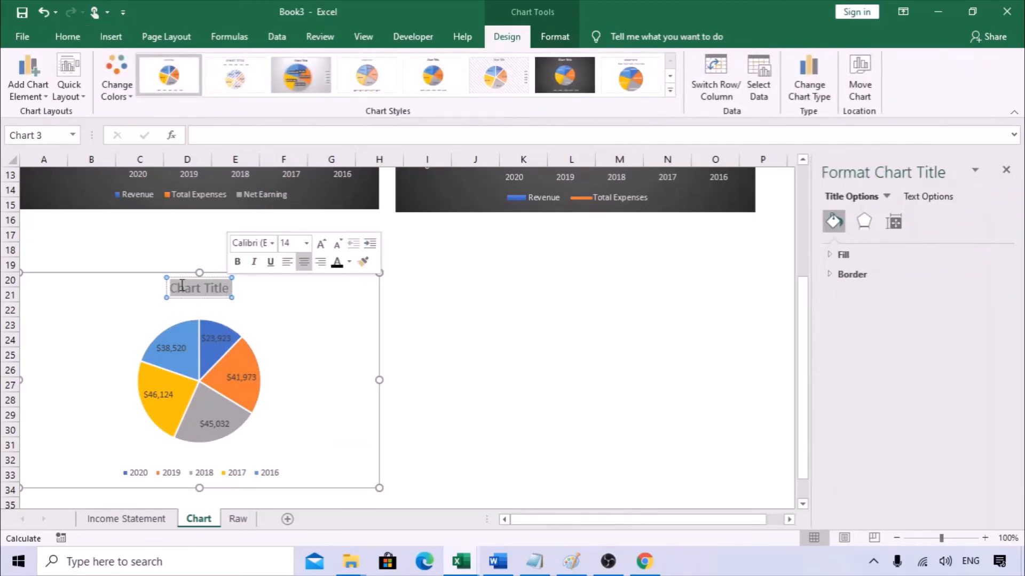
text(Ne)
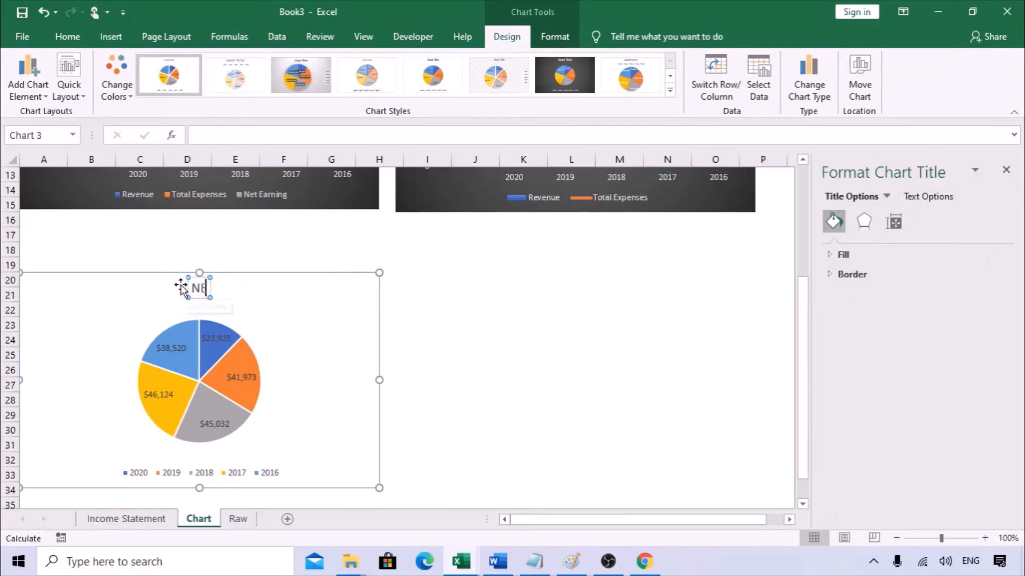
text(t Earning)
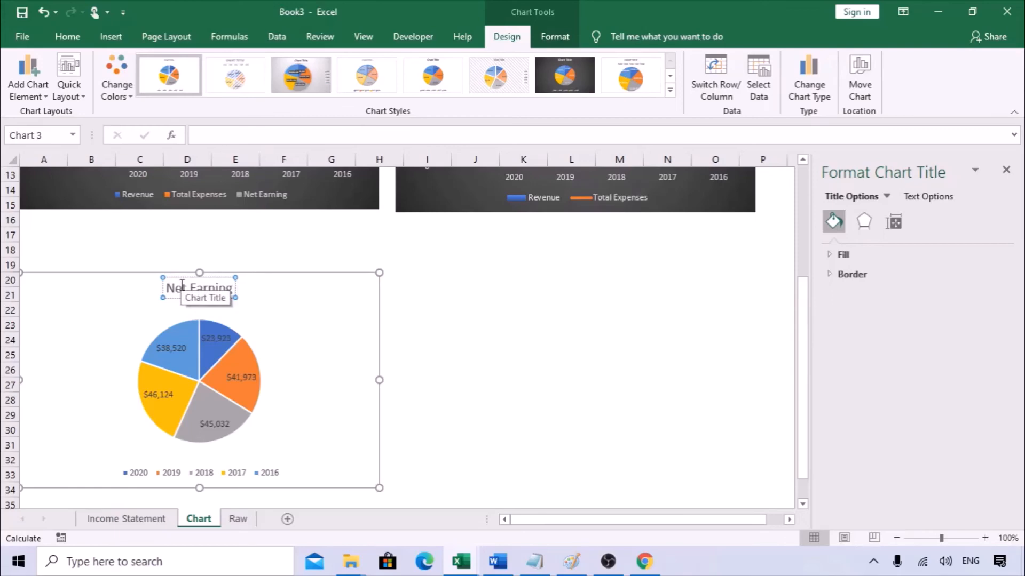
text( Yearly)
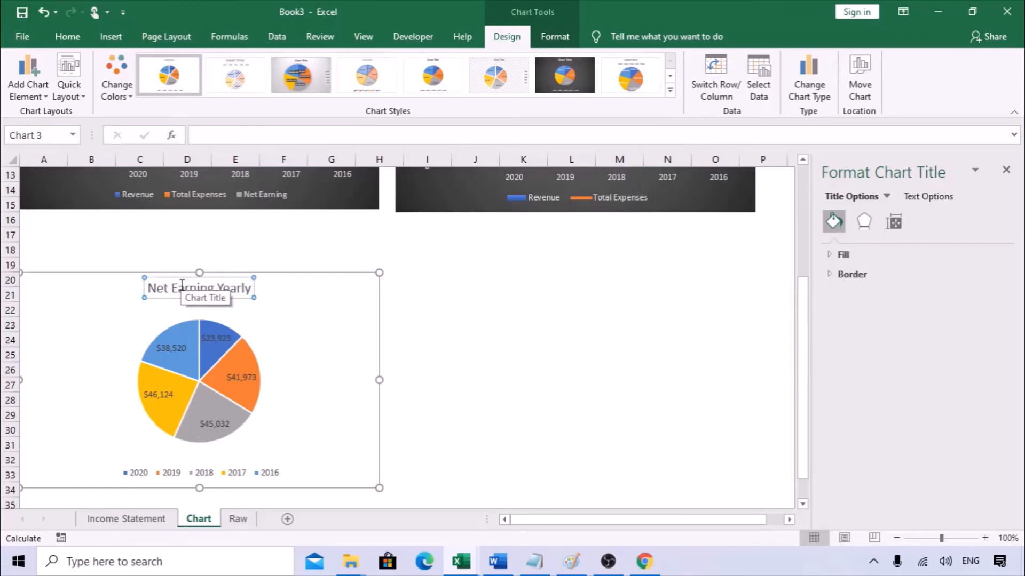
text( Basis)
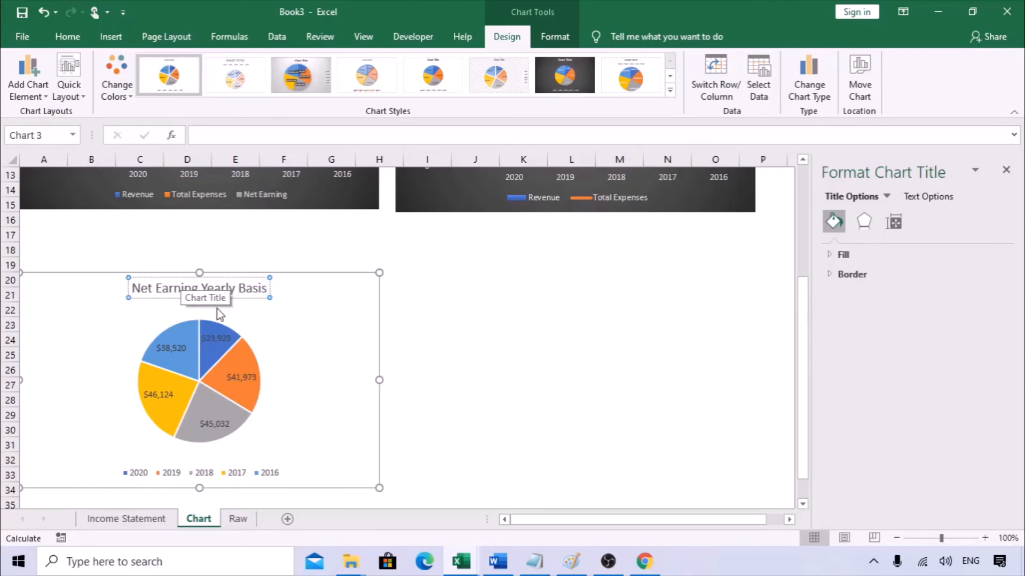
click(421, 328)
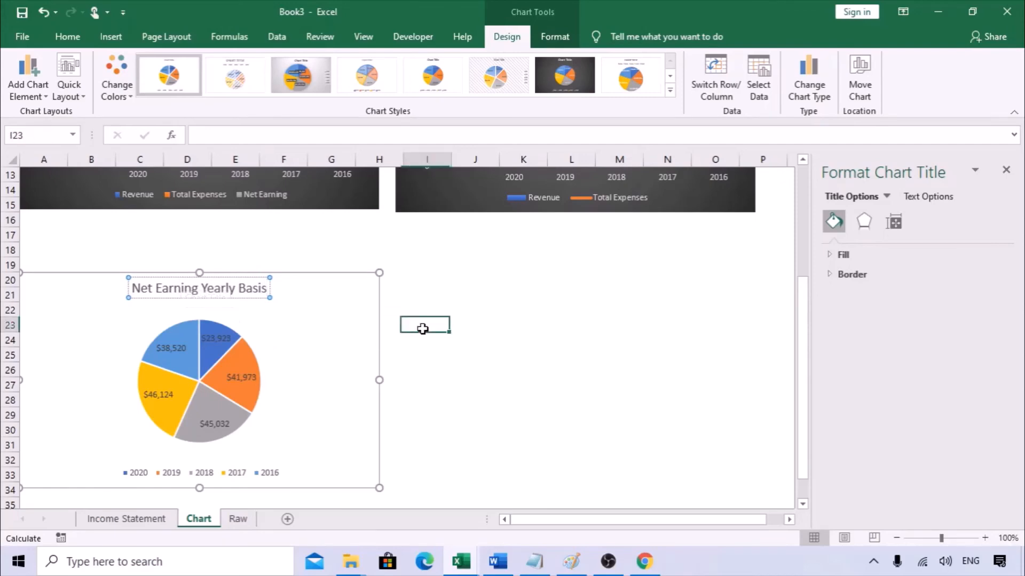
Step: Apply the grey-gradient chart style with dark value and percentage labels to the Net Earning pie chart and enlarge the chart slightly
click(312, 325)
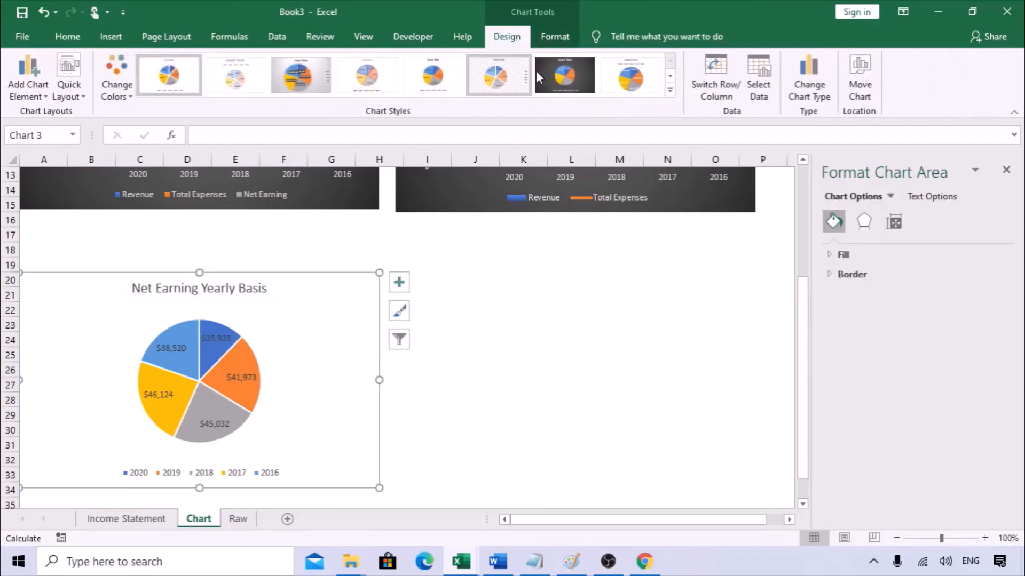
click(301, 69)
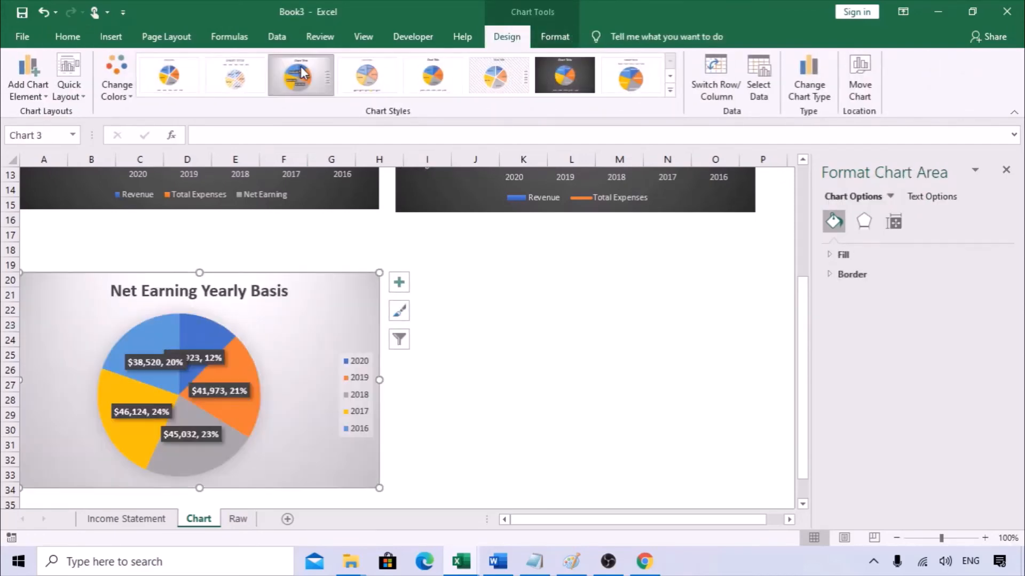
drag(380, 490, 421, 495)
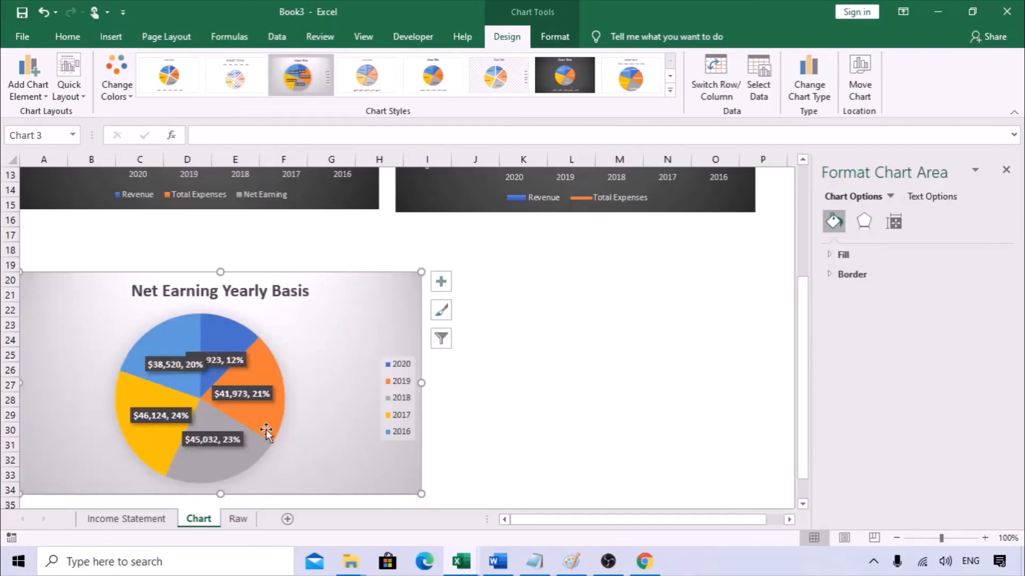
Step: Move the overlapping 2016 and 2020 data labels outward on the Net Earning pie so they are separated
click(177, 365)
click(178, 365)
drag(178, 365, 125, 348)
drag(224, 361, 251, 335)
click(287, 359)
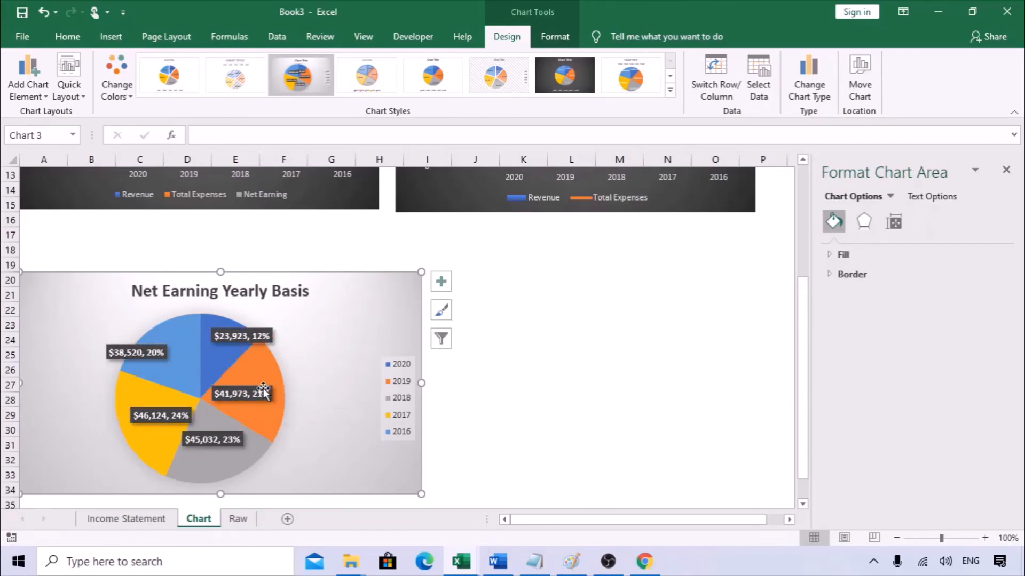
drag(265, 390, 286, 388)
click(320, 341)
Step: Narrow the Net Earning pie chart to match the width of the Income Statement chart above it
click(505, 404)
drag(416, 490, 378, 483)
click(476, 419)
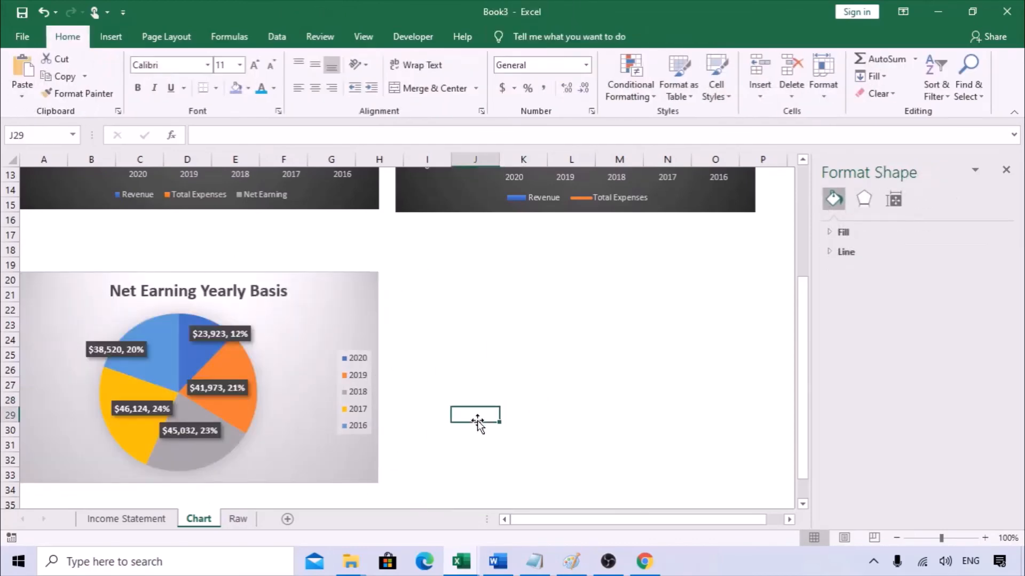
Step: Try to build a pie chart on the Income Statement sheet from the Earning Before Tax row A26:G26 and the years C3:G3
click(148, 519)
click(142, 375)
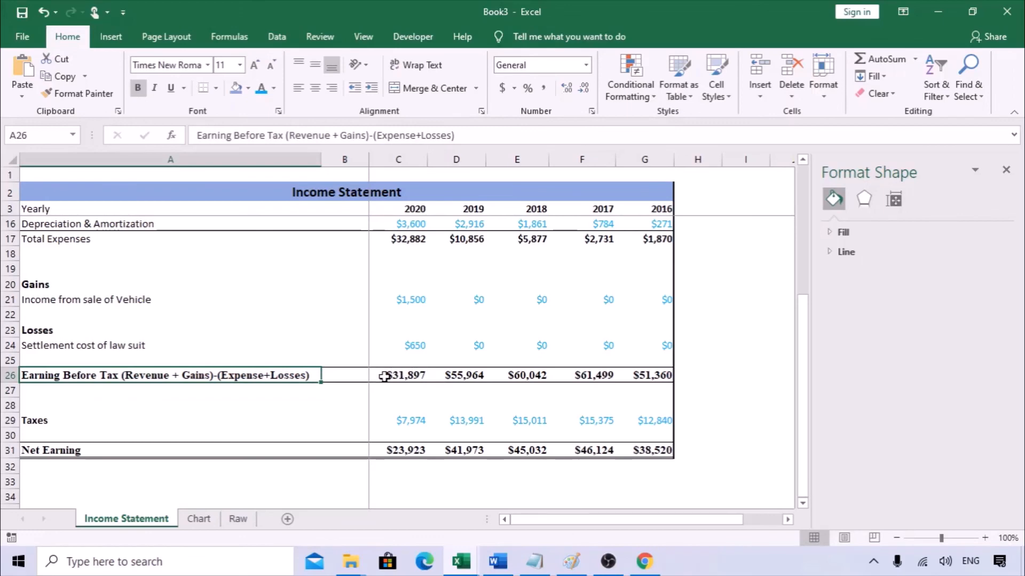
drag(93, 375, 651, 373)
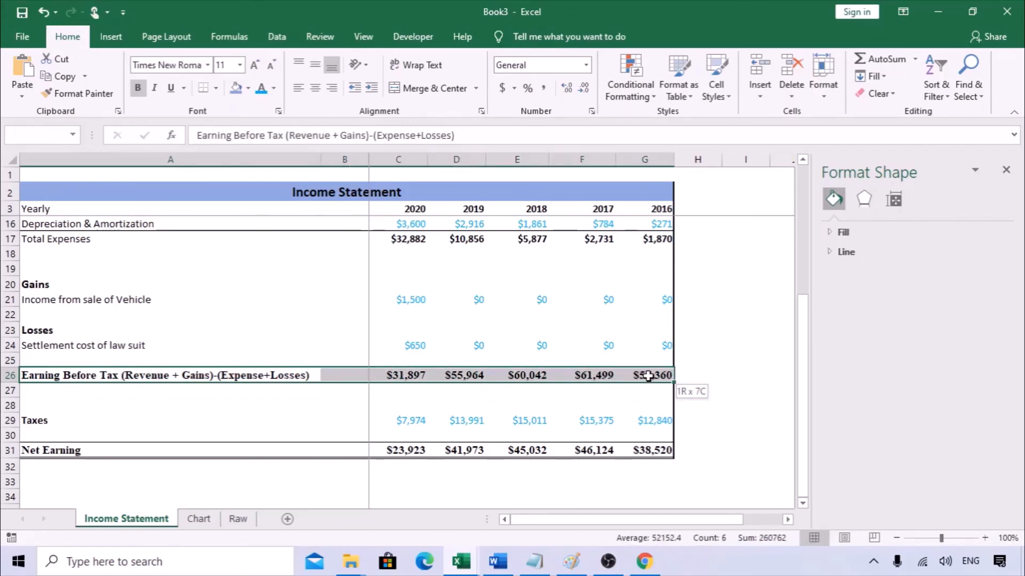
scroll(380, 243, up, 4)
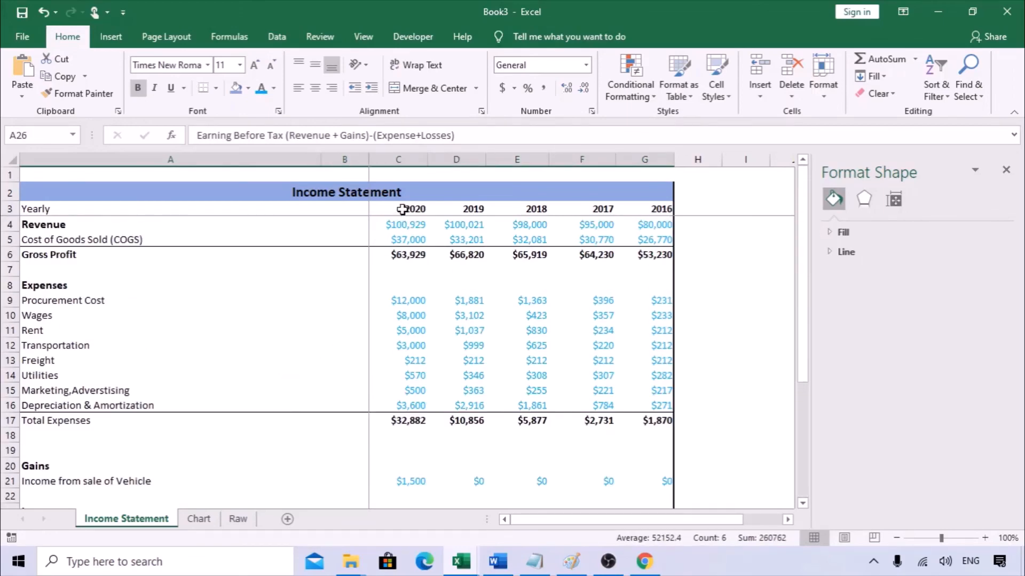
scroll(395, 375, down, 4)
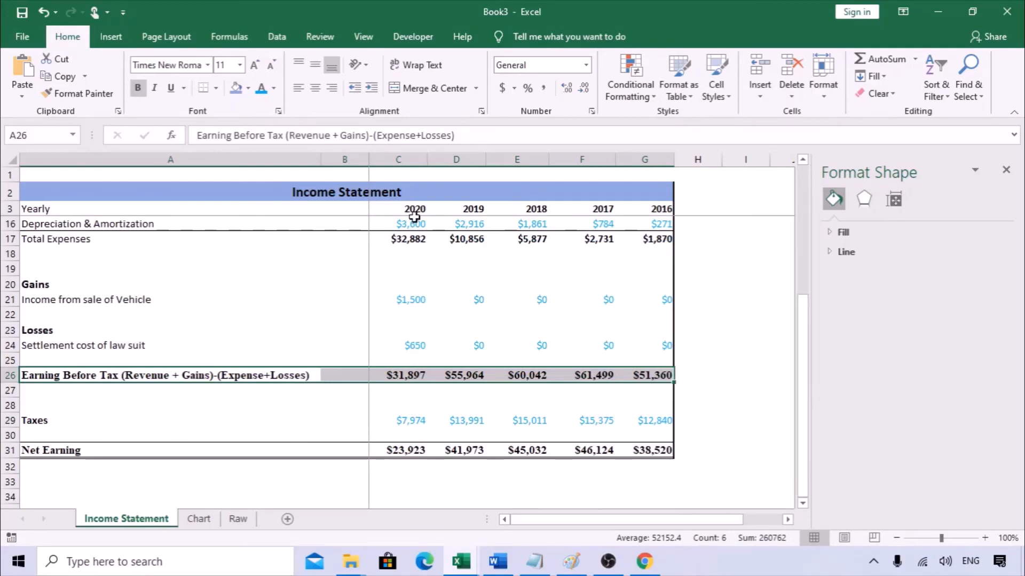
drag(413, 210, 631, 212)
click(110, 36)
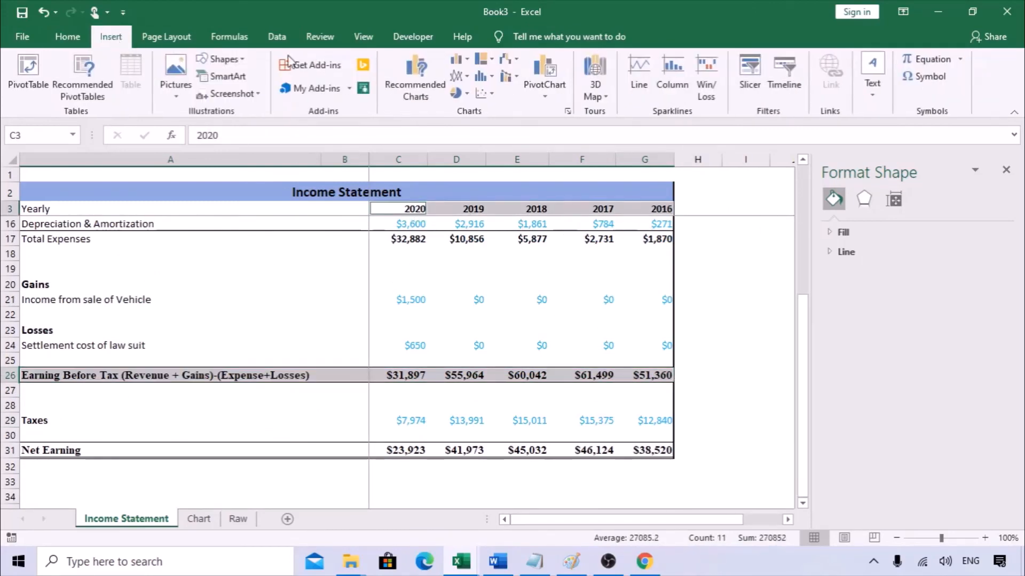
click(424, 72)
click(406, 84)
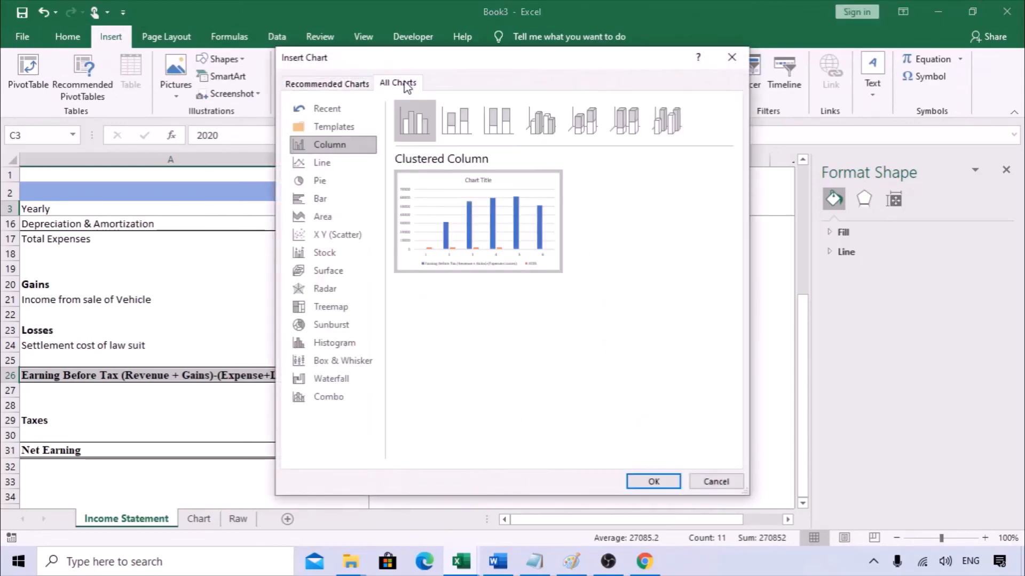
click(322, 178)
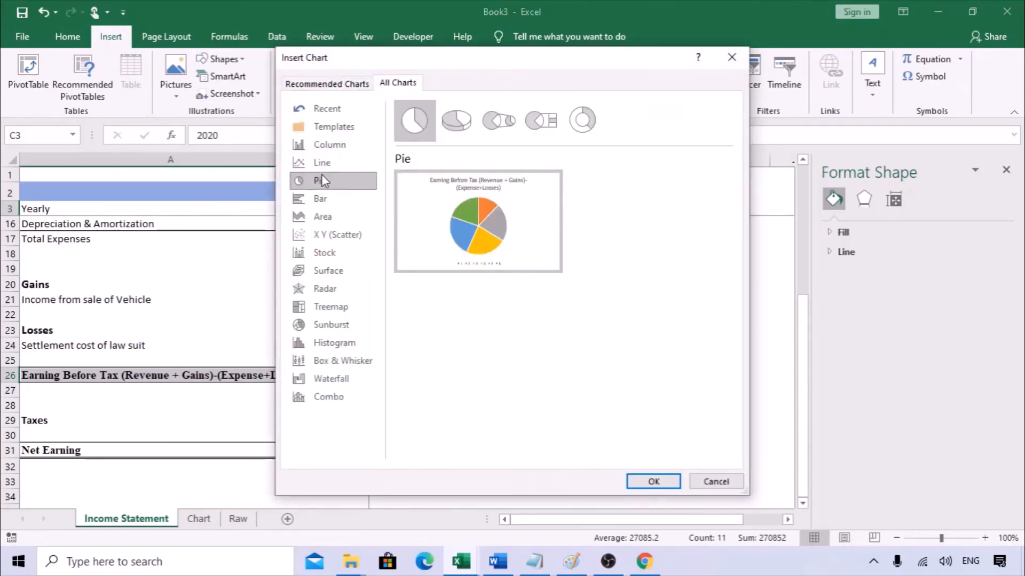
mouse_move(450, 225)
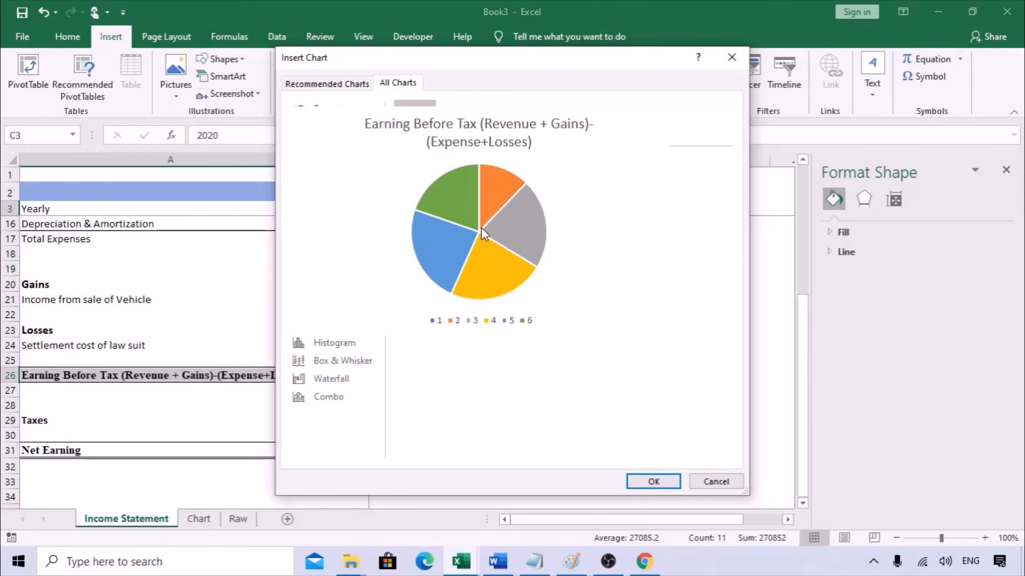
key(Escape)
click(270, 297)
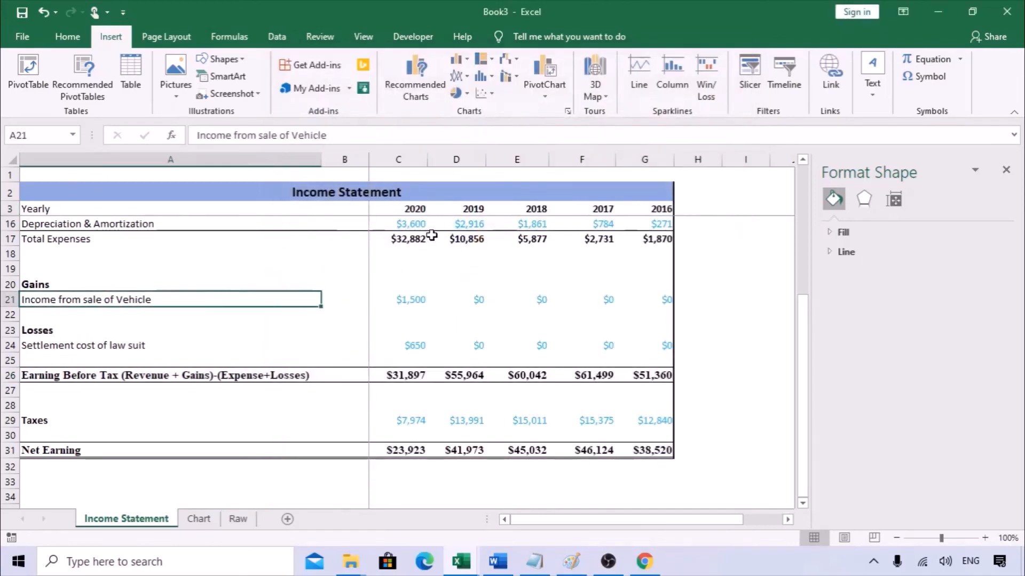
Step: Insert a pie chart on the Income Statement sheet from the years C3:G3 and the Earning Before Tax values C26:G26
click(413, 210)
drag(412, 209, 632, 206)
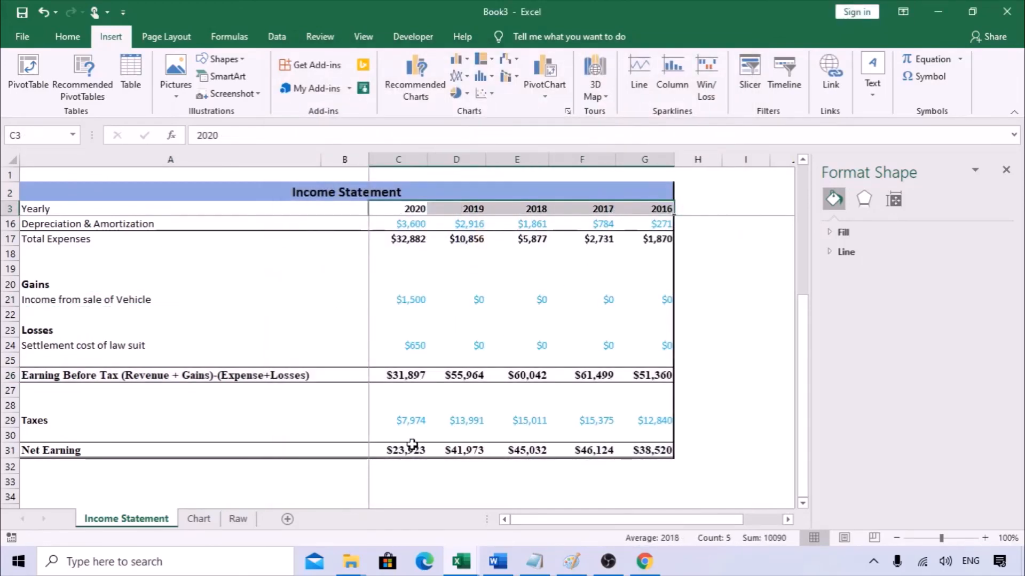
key(ctrl+q)
drag(403, 210, 635, 209)
drag(410, 375, 634, 375)
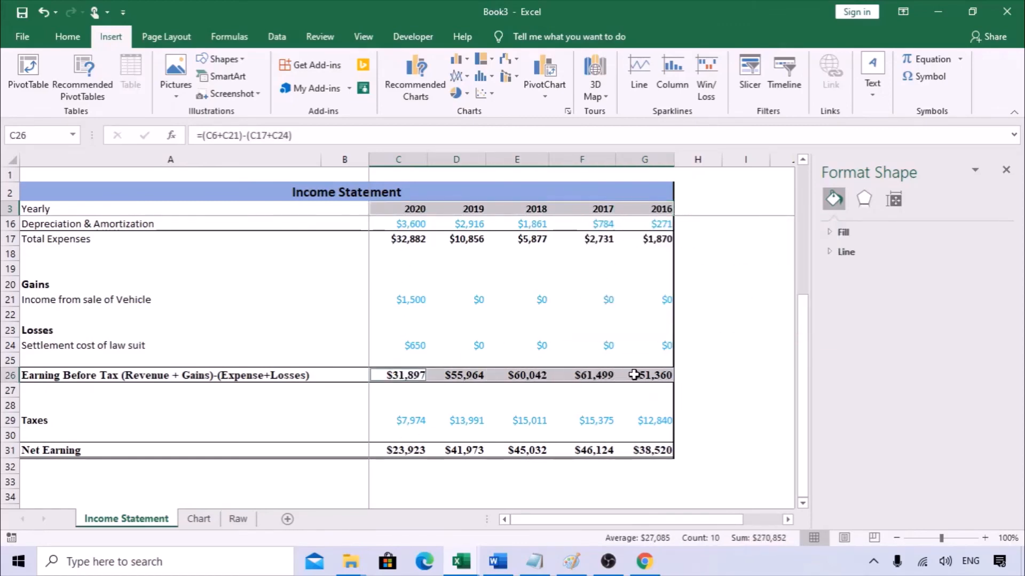
click(402, 82)
click(357, 293)
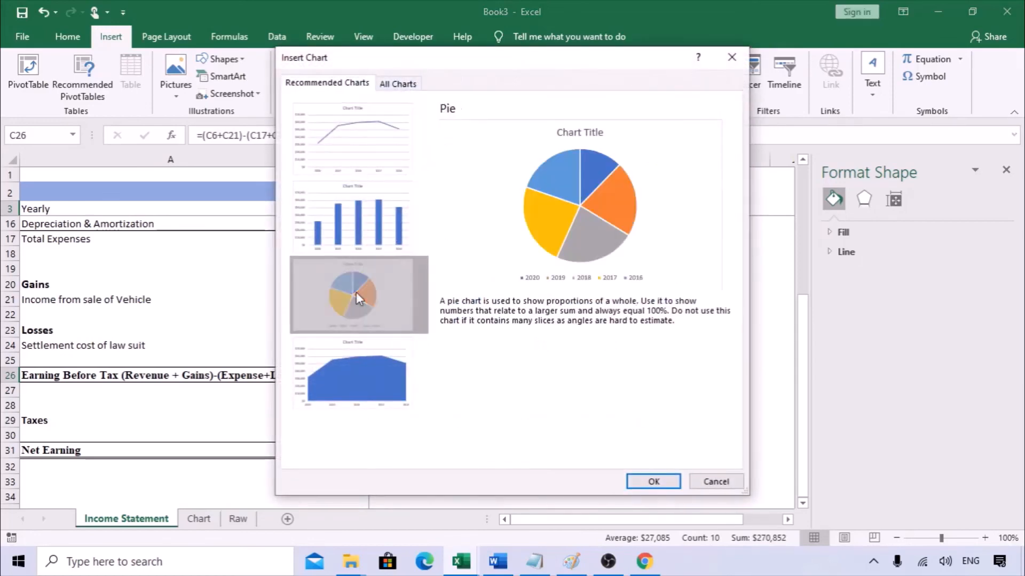
click(652, 482)
Step: Move the new Earning Before Tax pie chart to the Chart sheet, beside the Net Earning pie and under Revenue VS Expenses
click(601, 302)
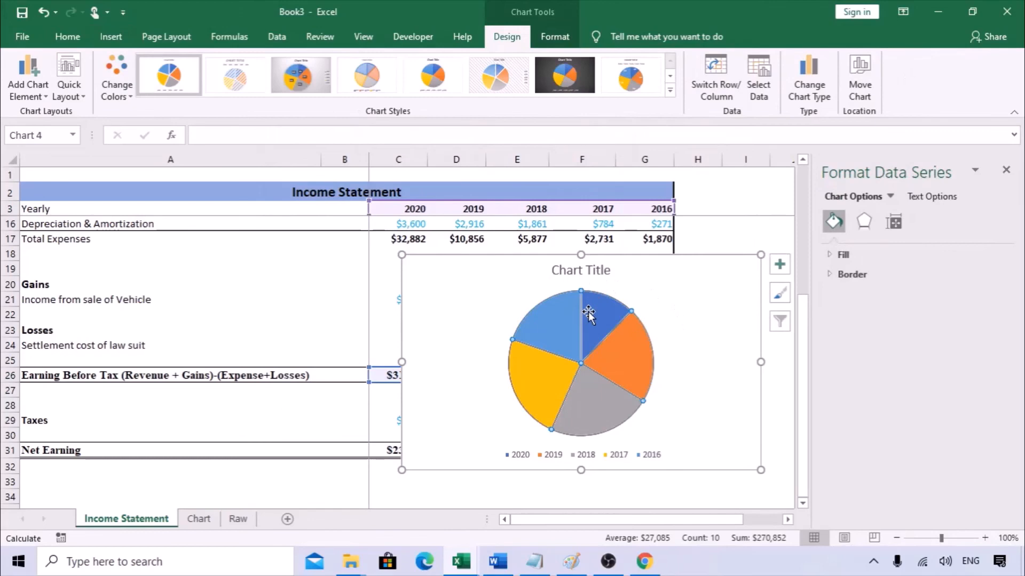
click(654, 283)
key(Delete)
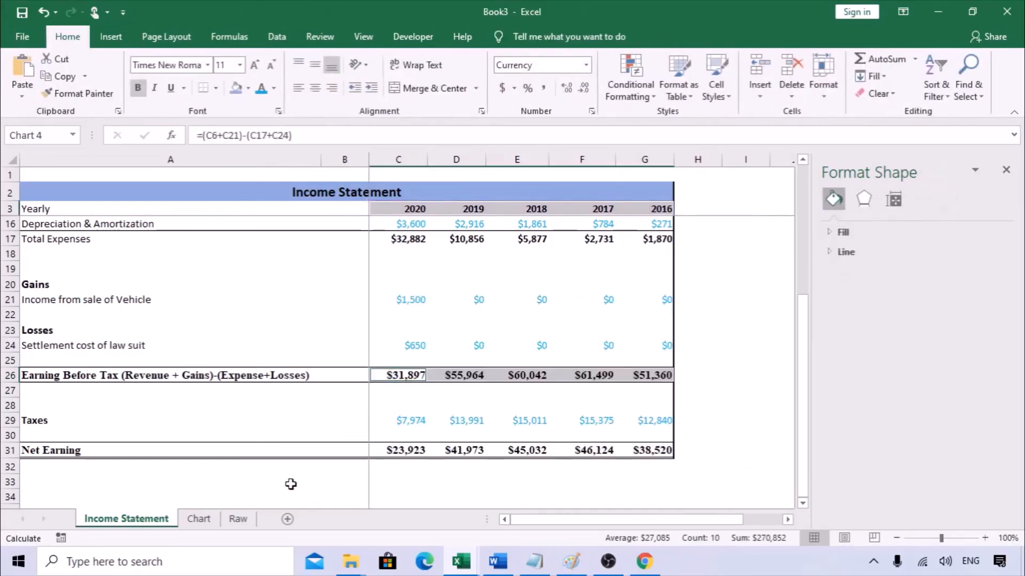
click(200, 519)
click(421, 293)
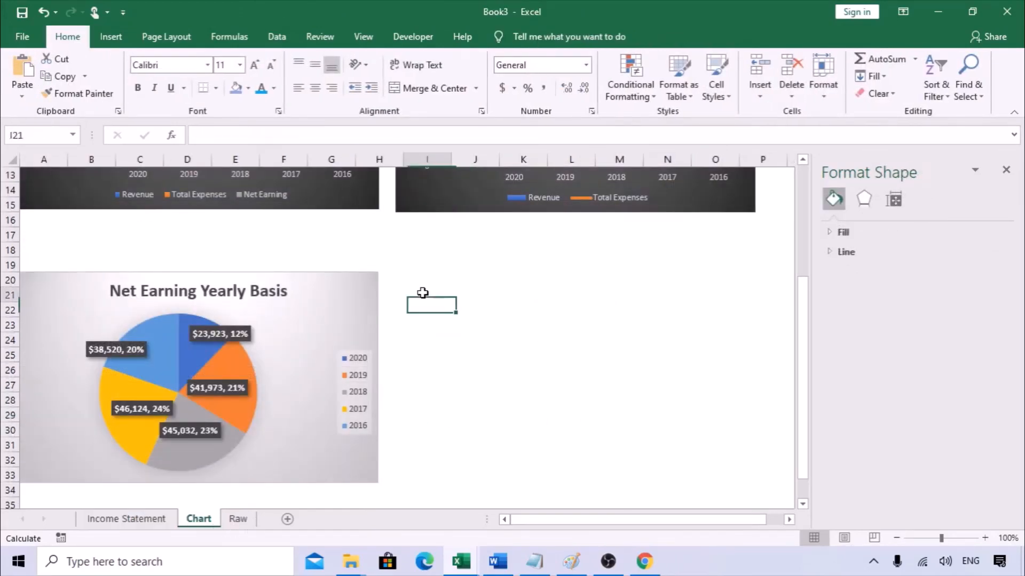
key(ctrl+v)
mouse_move(492, 299)
mouse_down()
mouse_move(491, 282)
mouse_move(484, 285)
mouse_up()
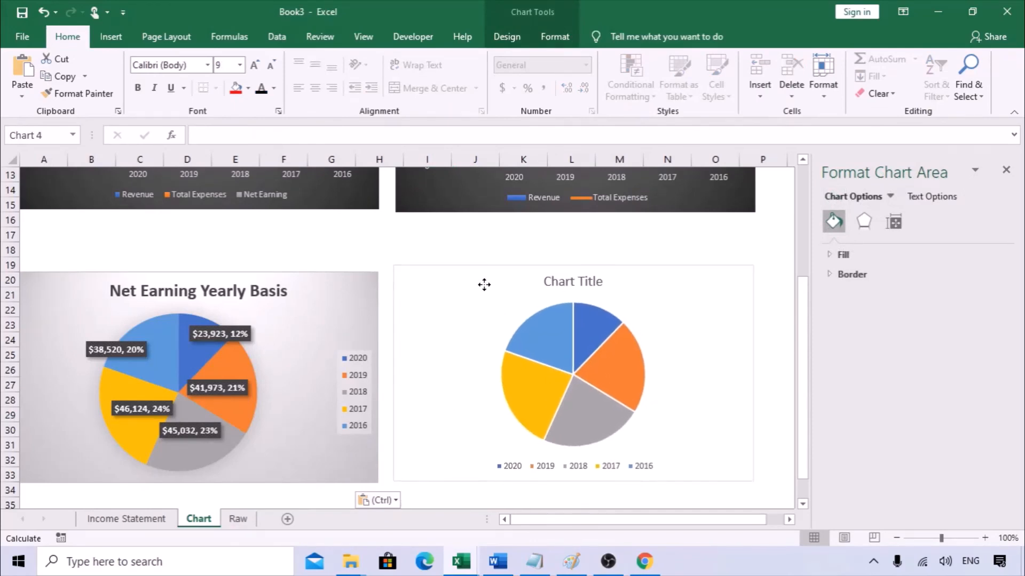
Step: Add data labels to the slices of the Earning Before Tax pie chart
click(595, 335)
right_click(595, 335)
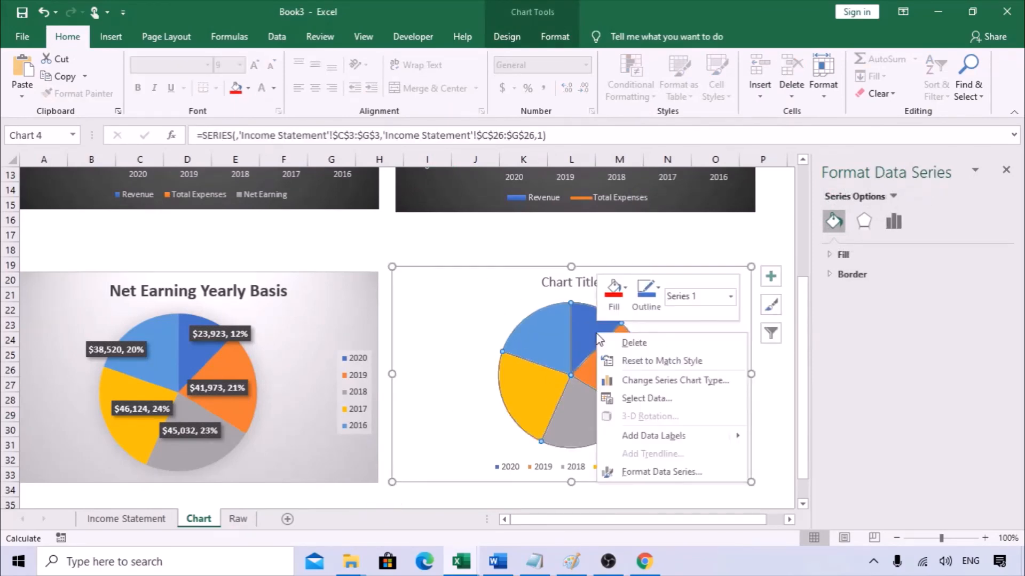
click(651, 435)
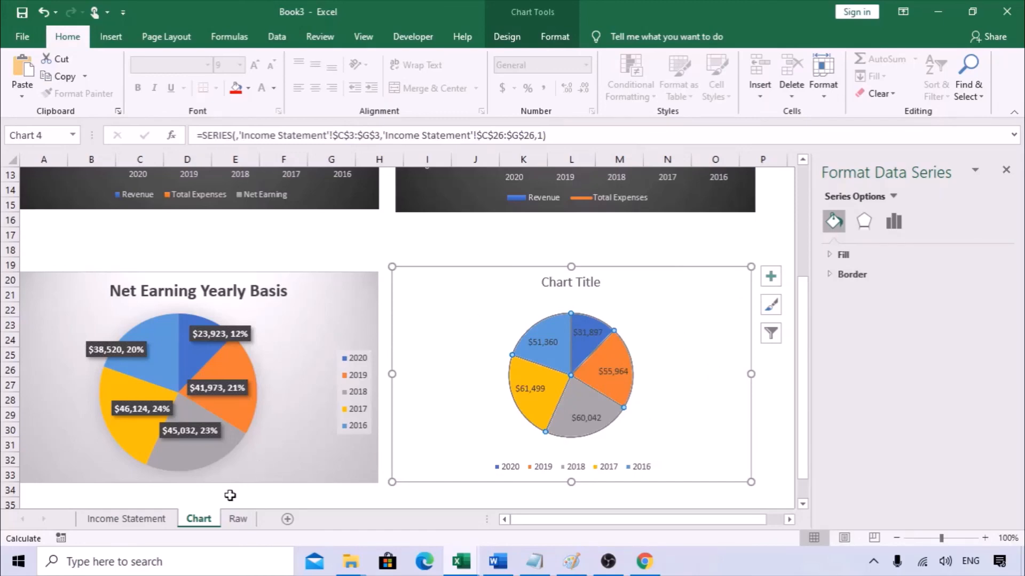
Step: Title the new pie chart "Earning Before Tax (Revenue + Gains)-(Expense+Losses)" by copying the text from cell A26 of the Income Statement sheet
click(126, 519)
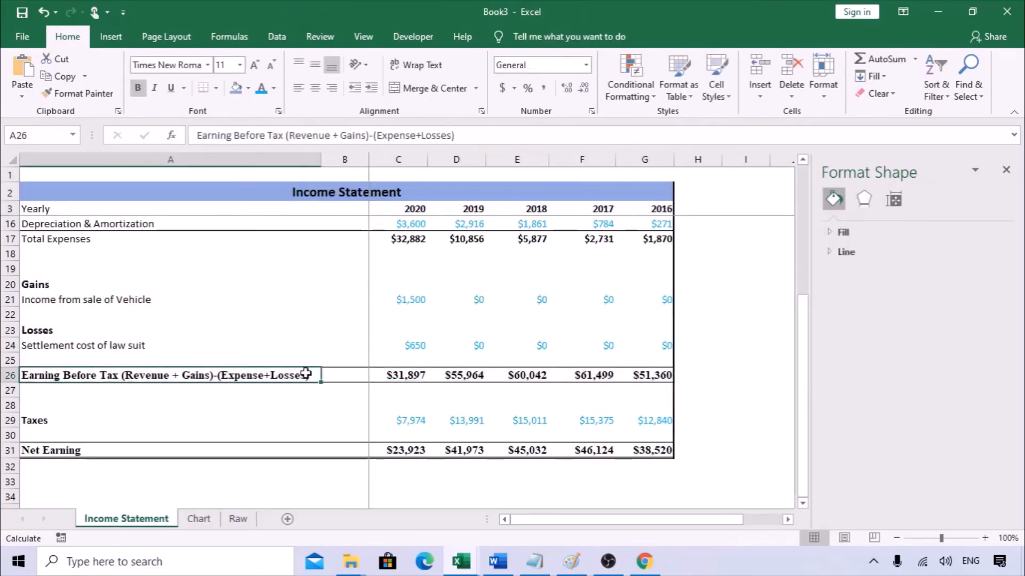
double_click(316, 375)
drag(316, 375, 21, 375)
key(ctrl+c)
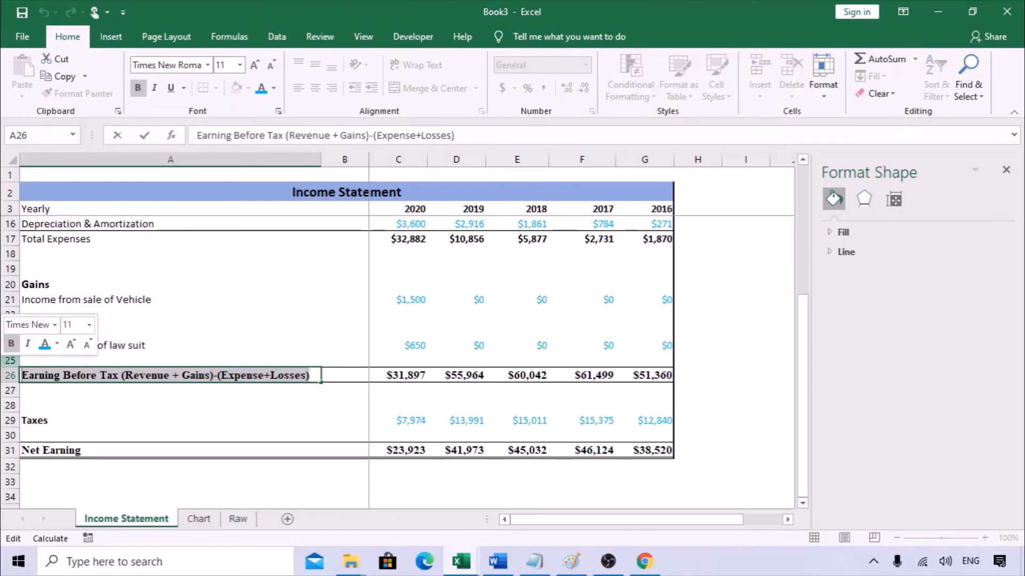
key(Escape)
click(199, 519)
click(559, 285)
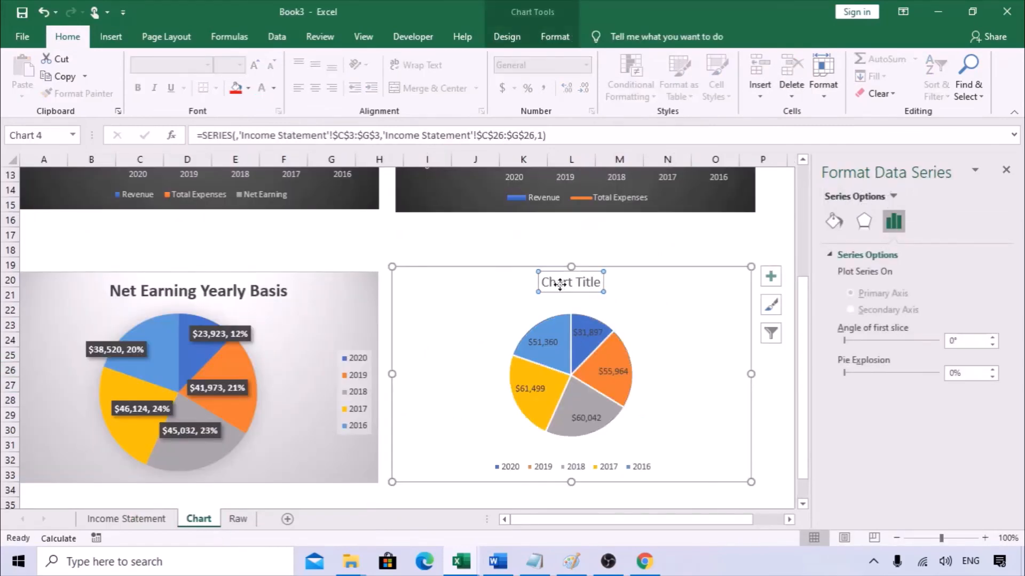
drag(544, 282, 602, 283)
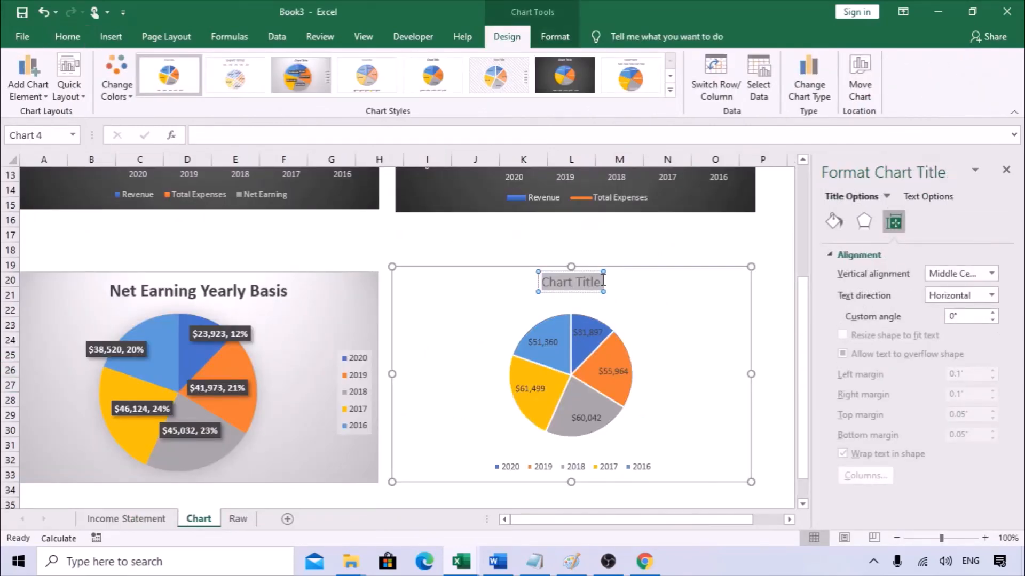
key(ctrl+v)
click(692, 277)
click(667, 249)
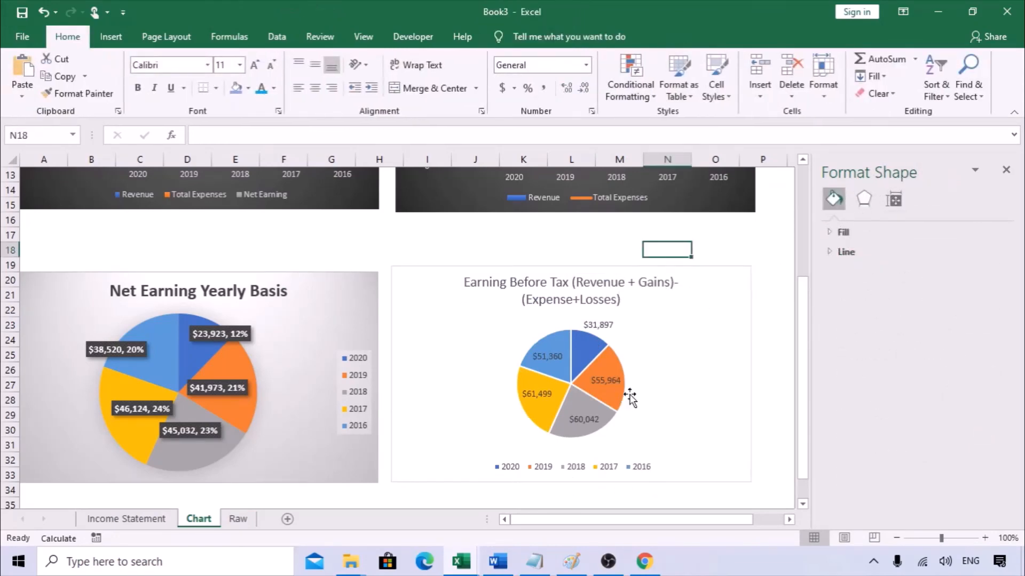
Step: Enlarge the Earning Before Tax pie chart slightly and apply the grey-gradient chart style with dark value and percentage labels
click(561, 376)
drag(751, 482, 763, 488)
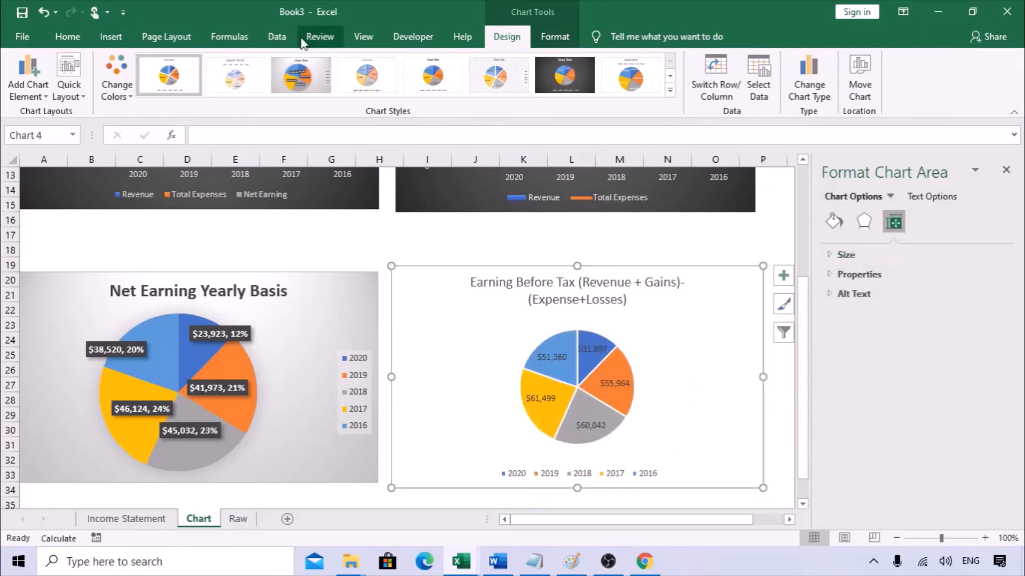
click(294, 67)
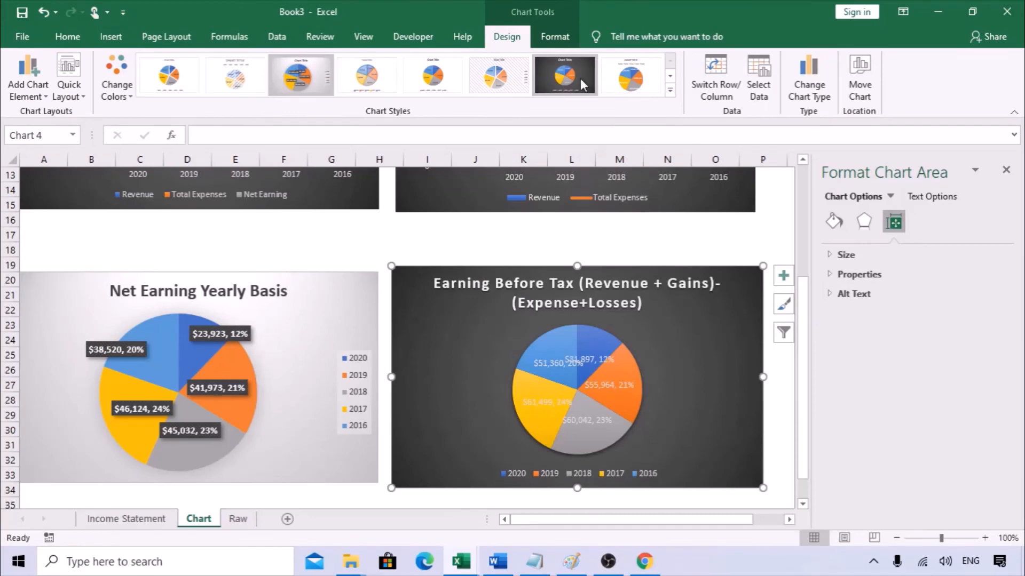
Step: Move the overlapping 2020 and 2016 data labels outward on the Earning Before Tax pie, and close the formatting pane
click(587, 370)
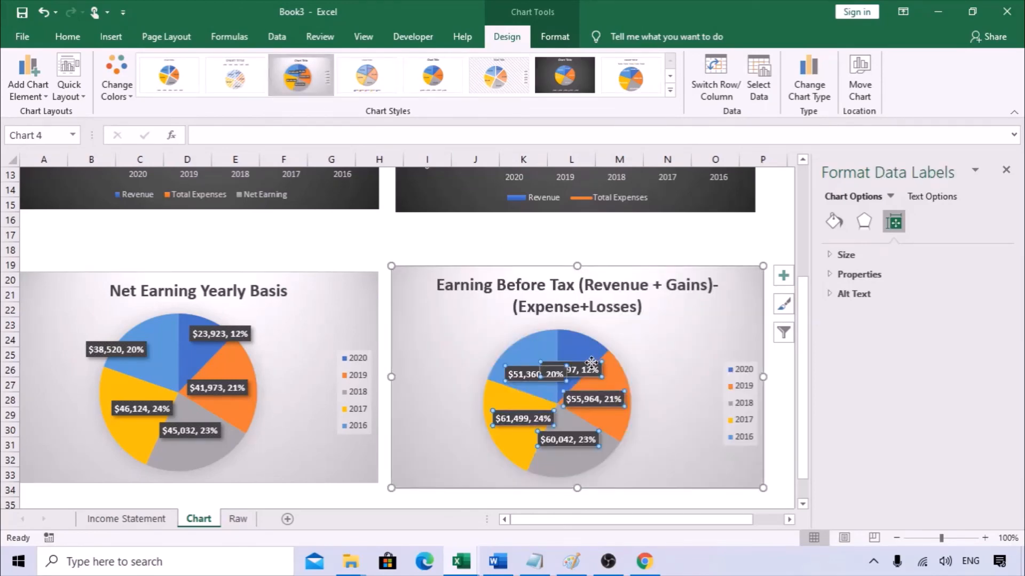
click(587, 370)
drag(582, 346, 582, 346)
click(522, 368)
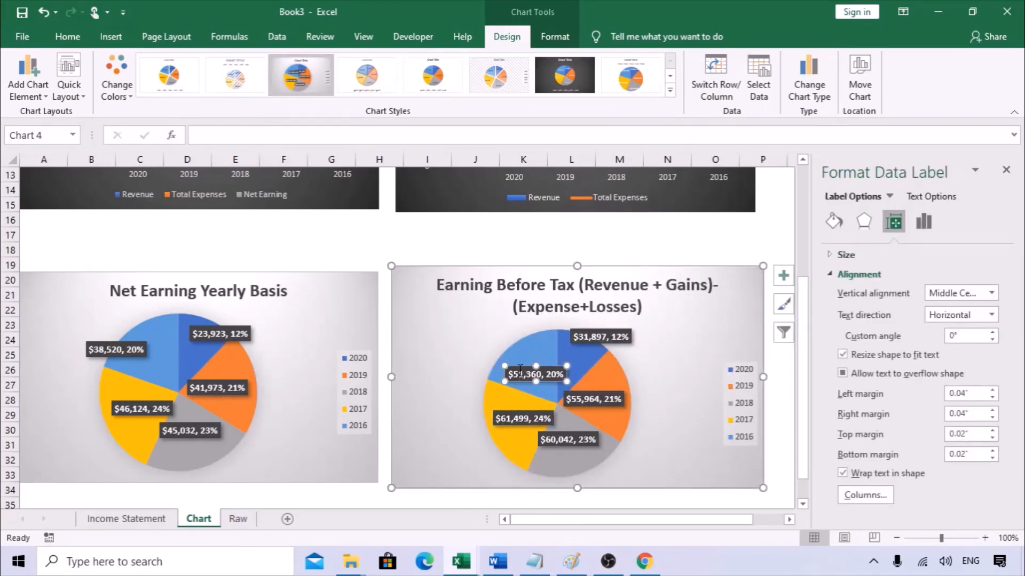
drag(530, 376, 495, 343)
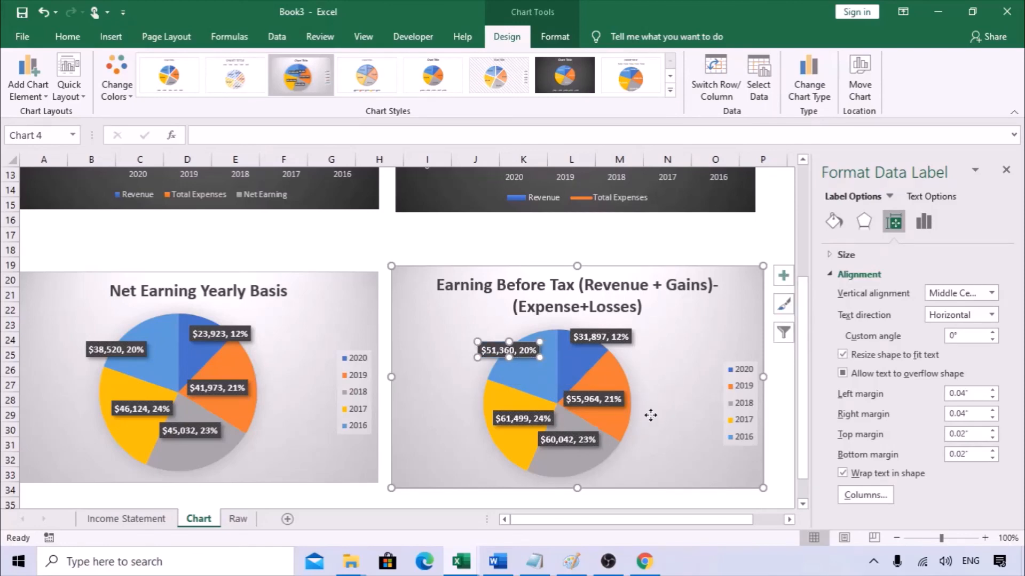
click(650, 415)
click(764, 221)
click(1006, 170)
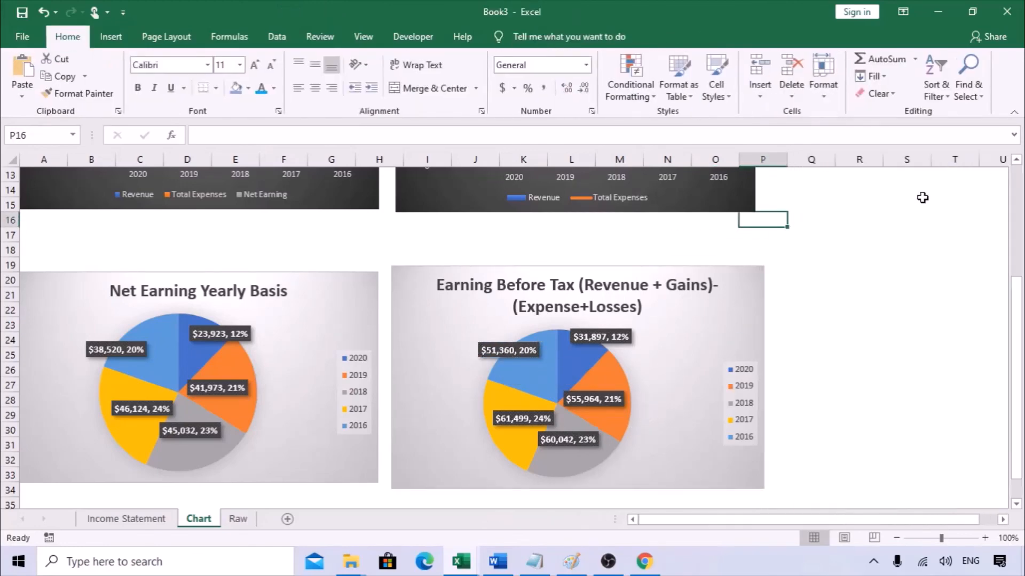
Step: Review the four finished charts on the Chart sheet and the figures on the Income Statement sheet
scroll(747, 321, up, 4)
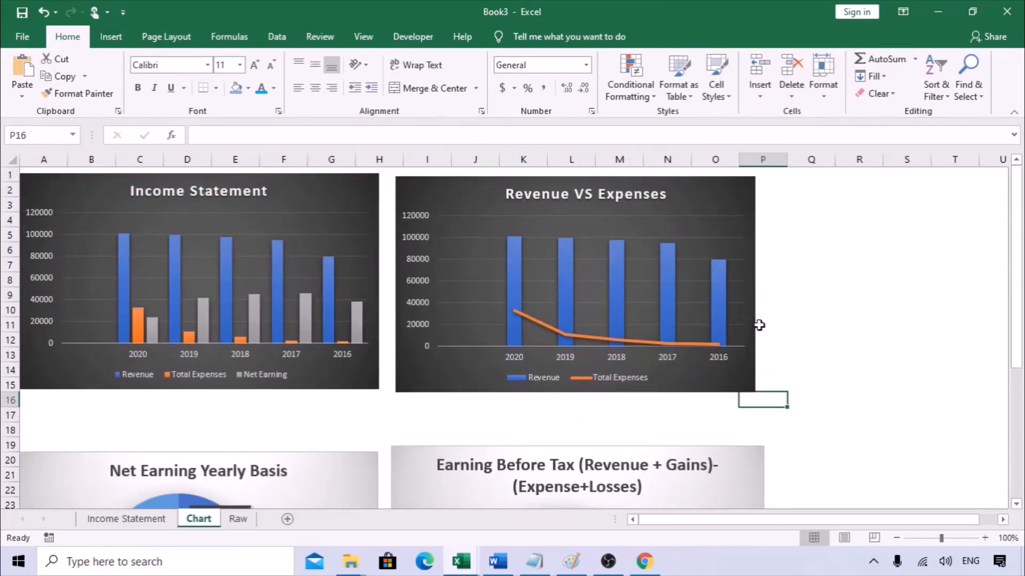
scroll(759, 325, down, 5)
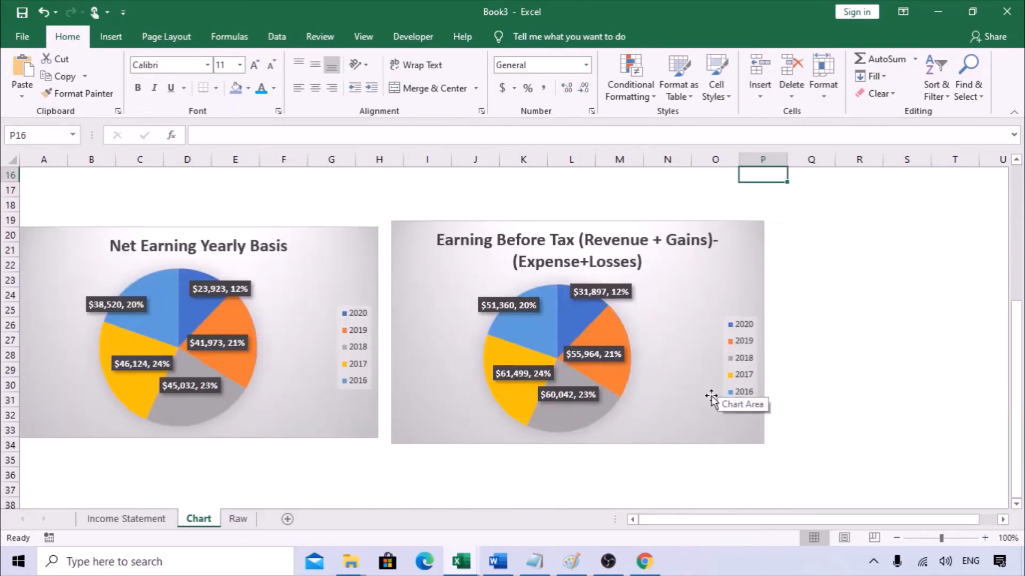
scroll(712, 397, up, 3)
scroll(711, 397, up, 2)
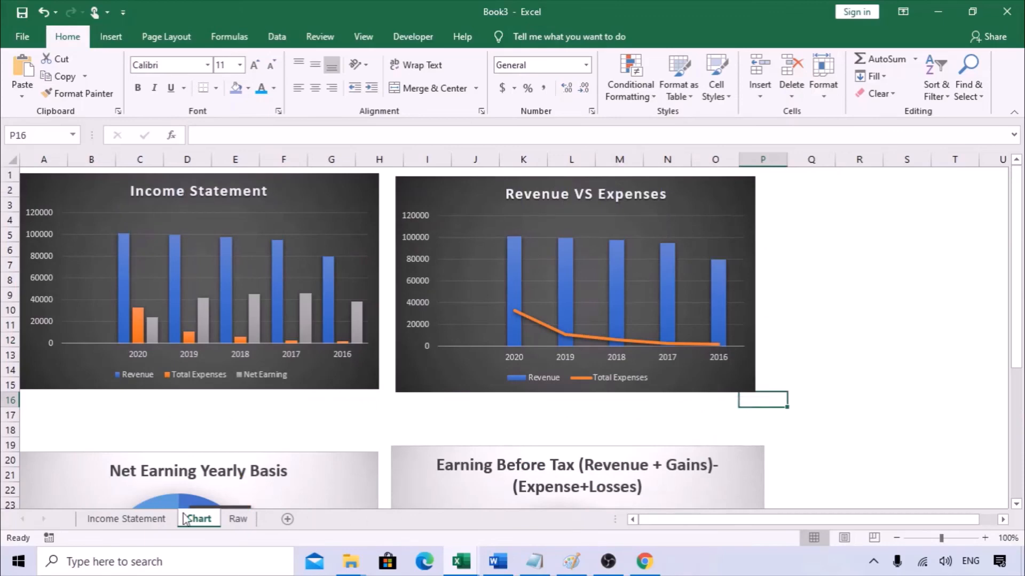
click(106, 519)
scroll(320, 327, up, 4)
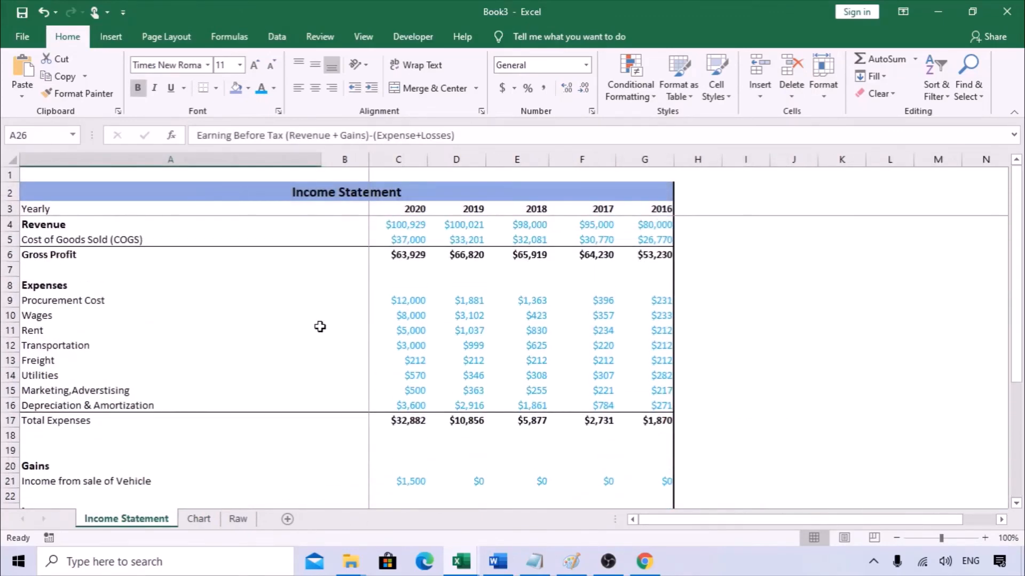
click(202, 520)
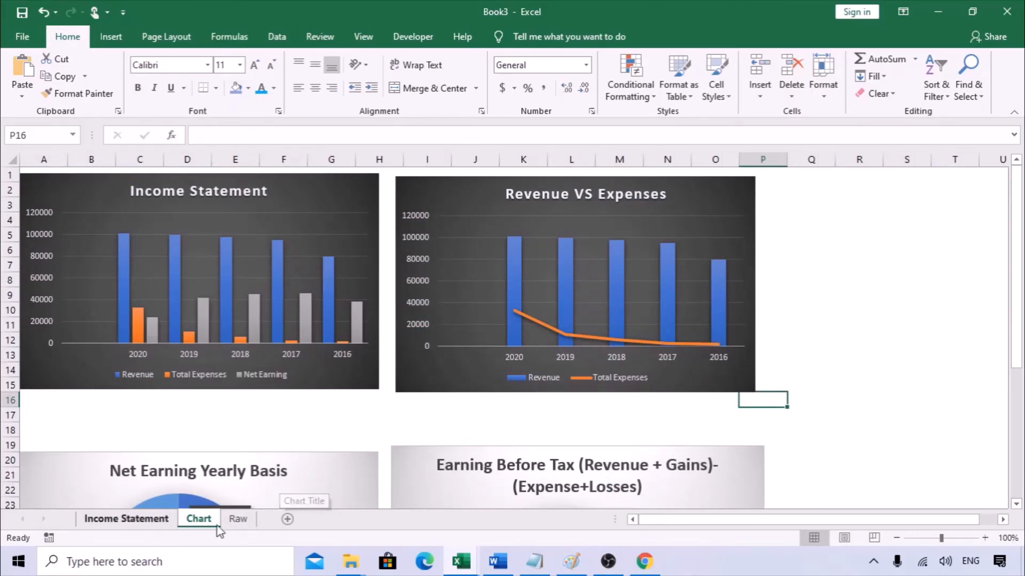
click(126, 520)
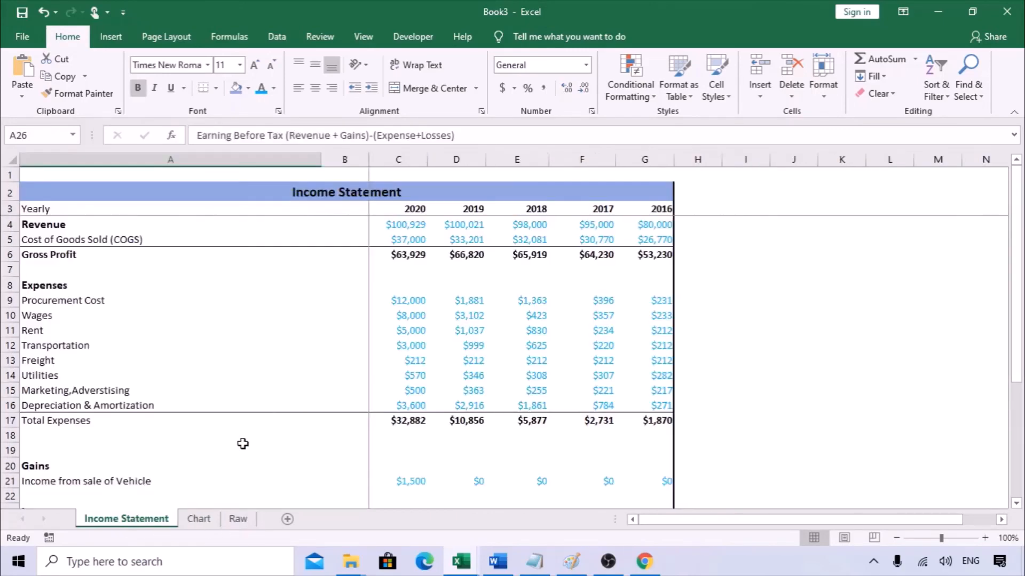
scroll(242, 443, down, 2)
scroll(243, 443, up, 2)
click(201, 520)
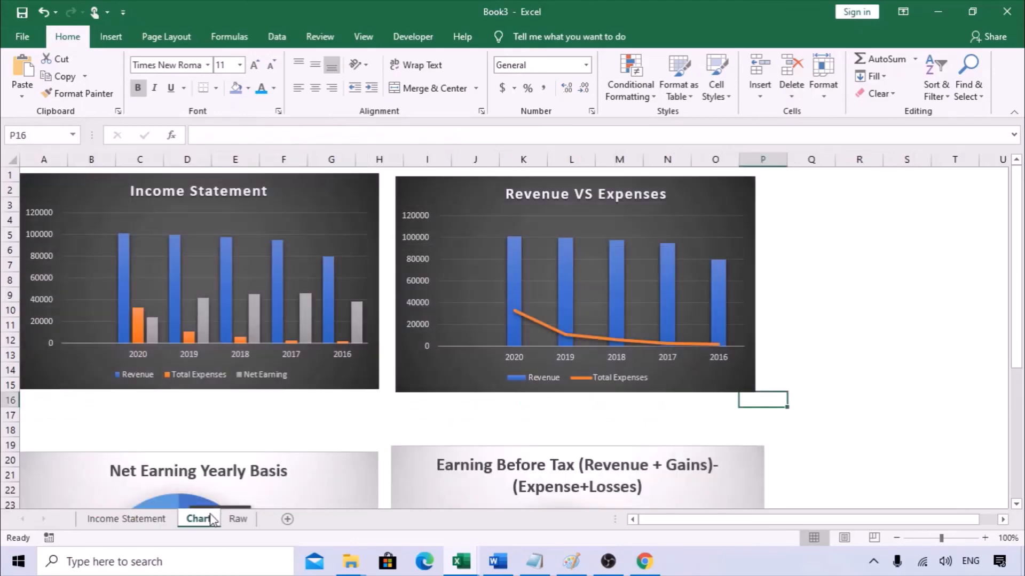
click(484, 431)
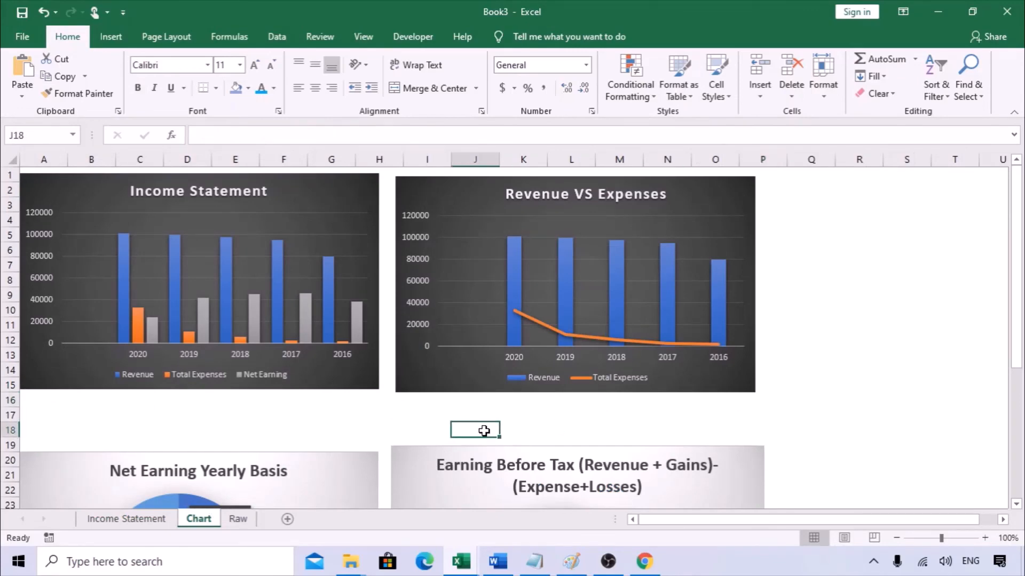